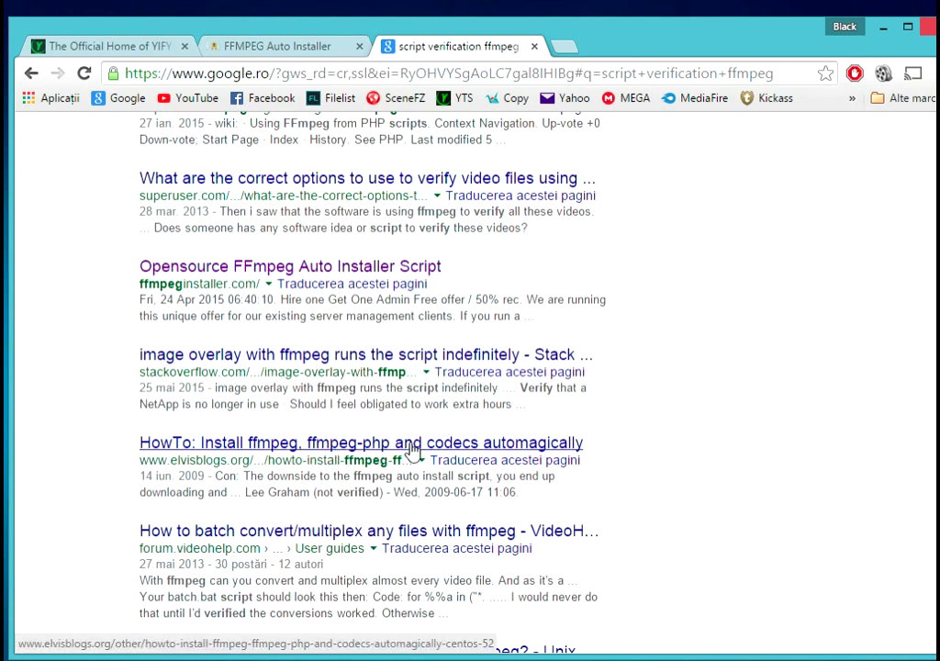
# - Open the ffmpeg install guide in a background tab, skim it, and close it
pyautogui.middleClick(397, 444)
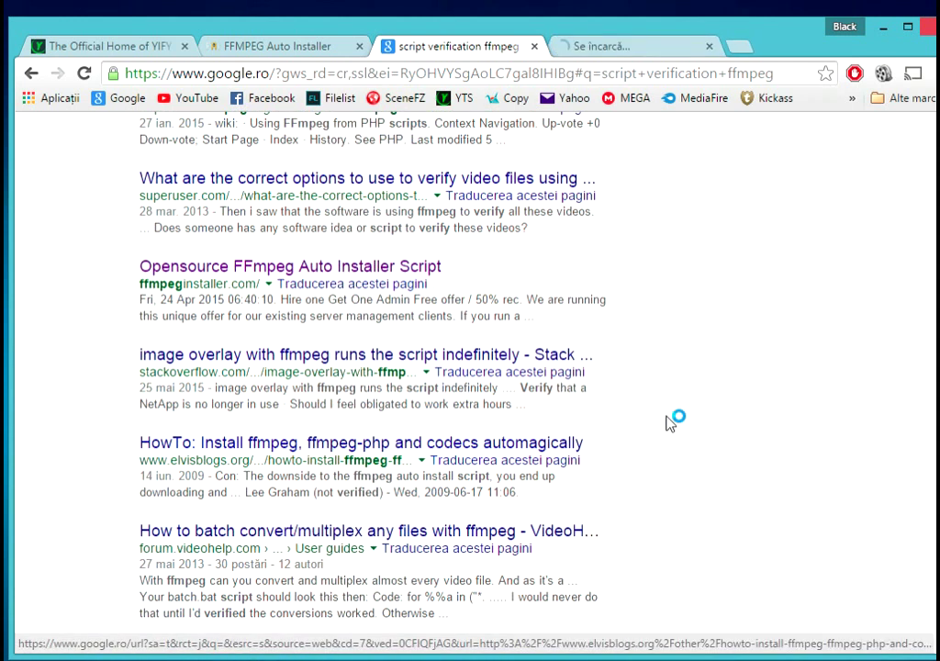
pyautogui.scroll(-2, 668, 421)
pyautogui.scroll(-1, 674, 422)
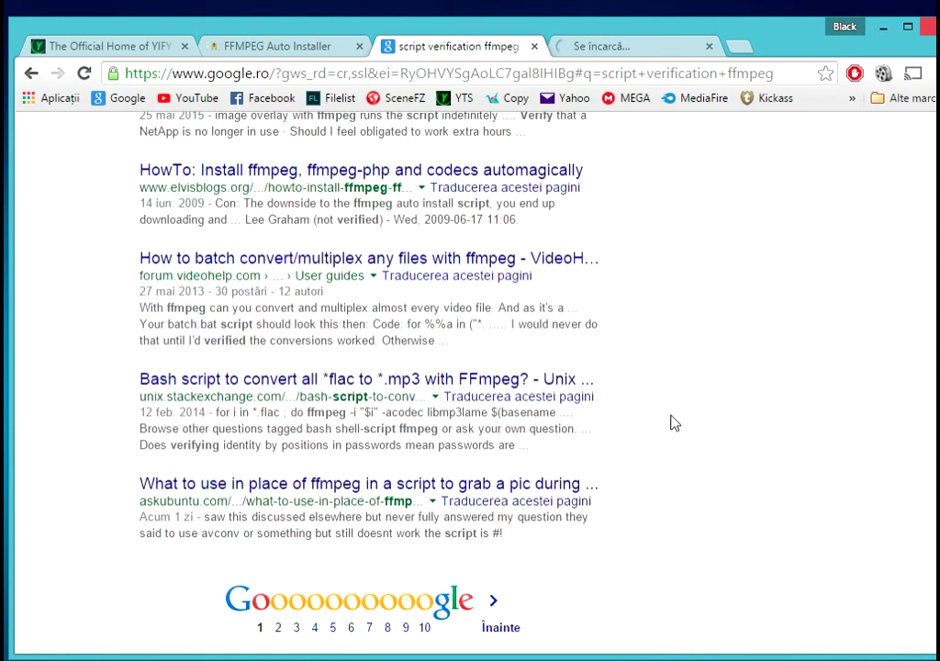
pyautogui.scroll(5, 675, 422)
pyautogui.click(645, 53)
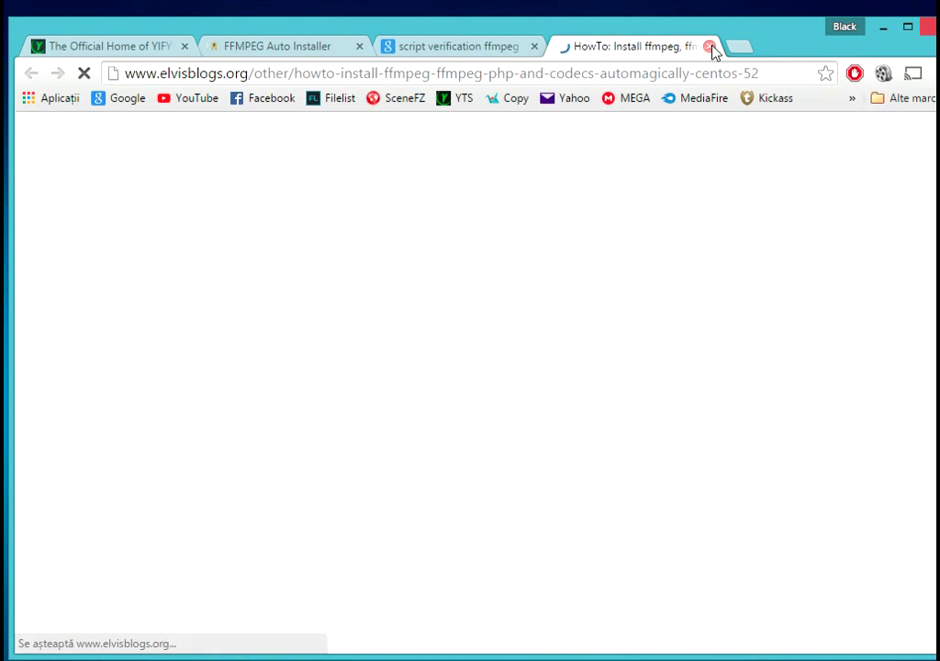
pyautogui.scroll(-4, 598, 290)
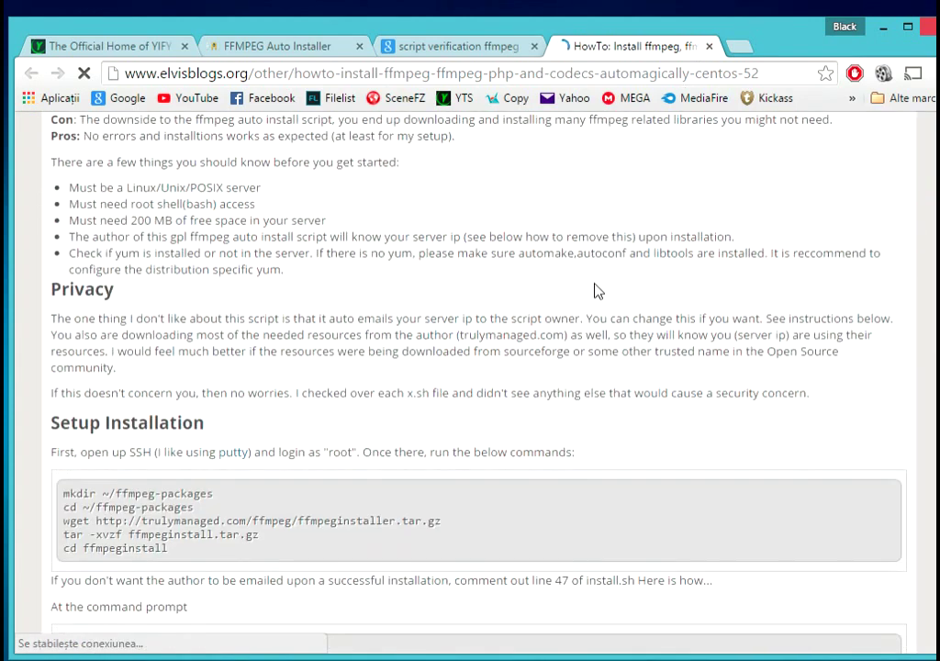
pyautogui.scroll(-3, 596, 284)
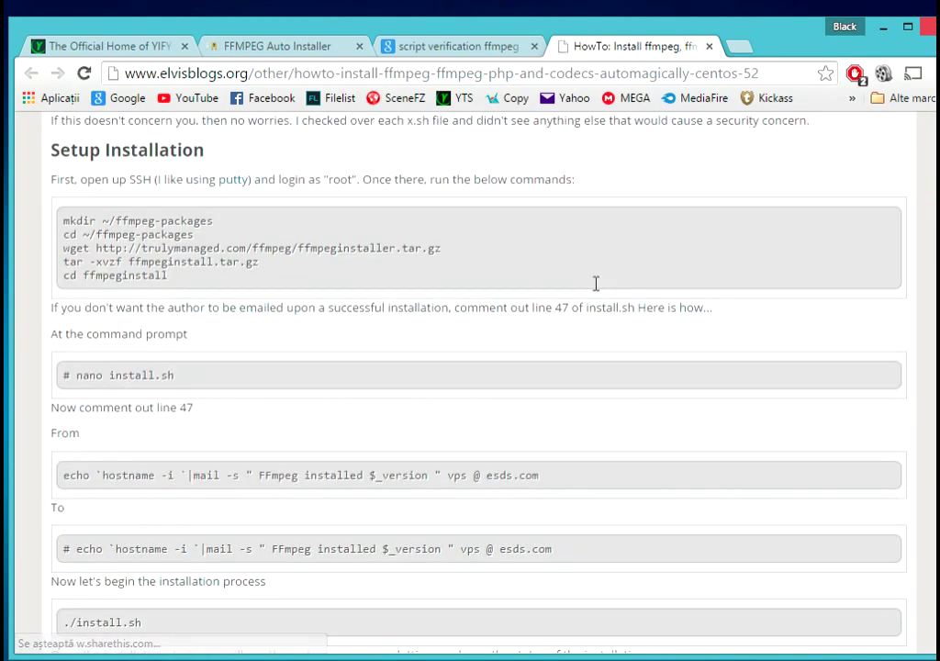
pyautogui.click(709, 46)
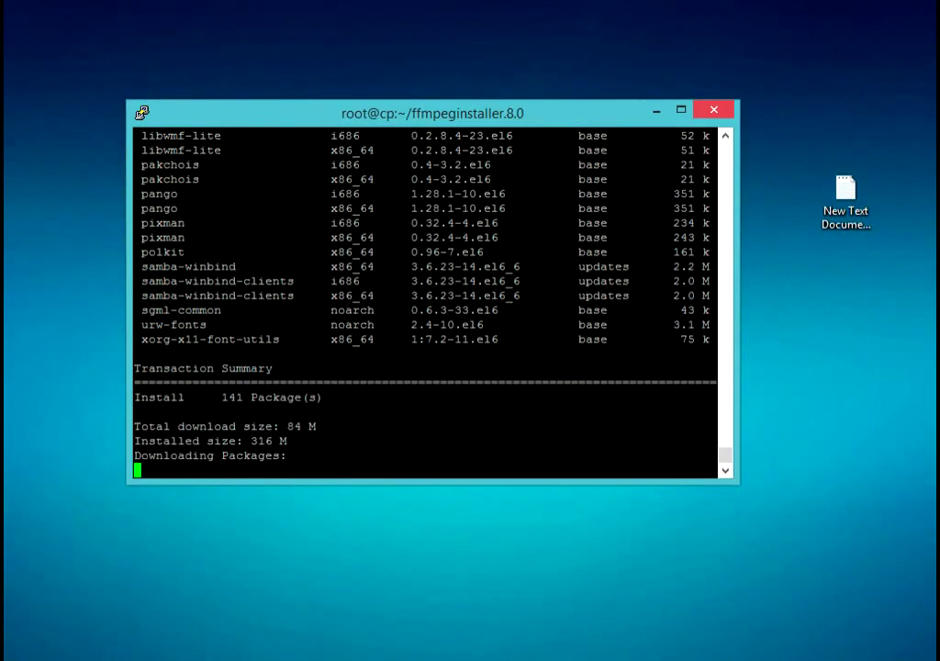
# - Extract the downloaded phpvideotoolkit zip on the desktop into its own folder
pyautogui.click(10, 451)
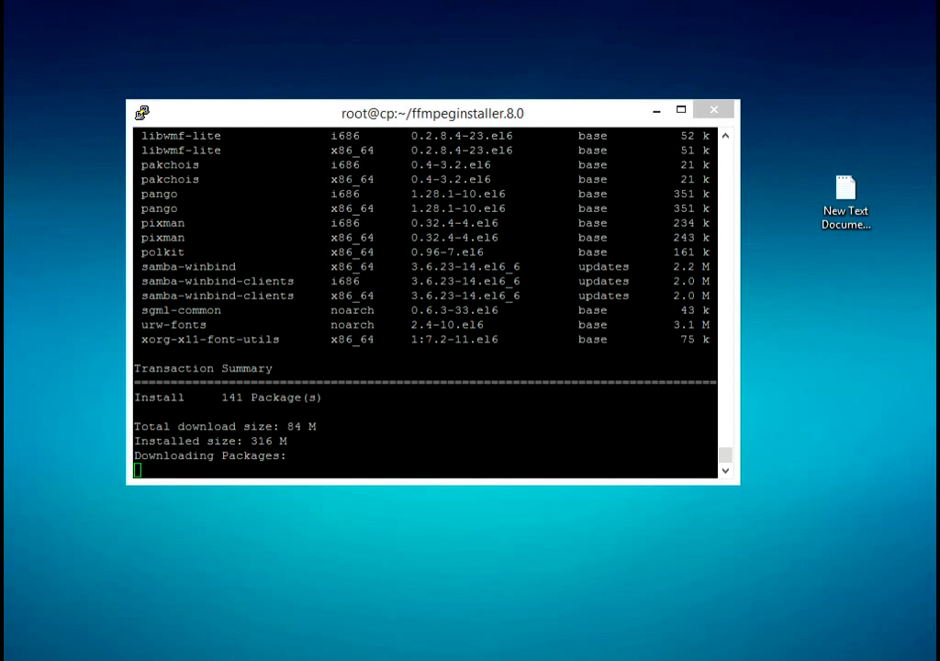
pyautogui.rightClick(3, 246)
pyautogui.click(140, 336)
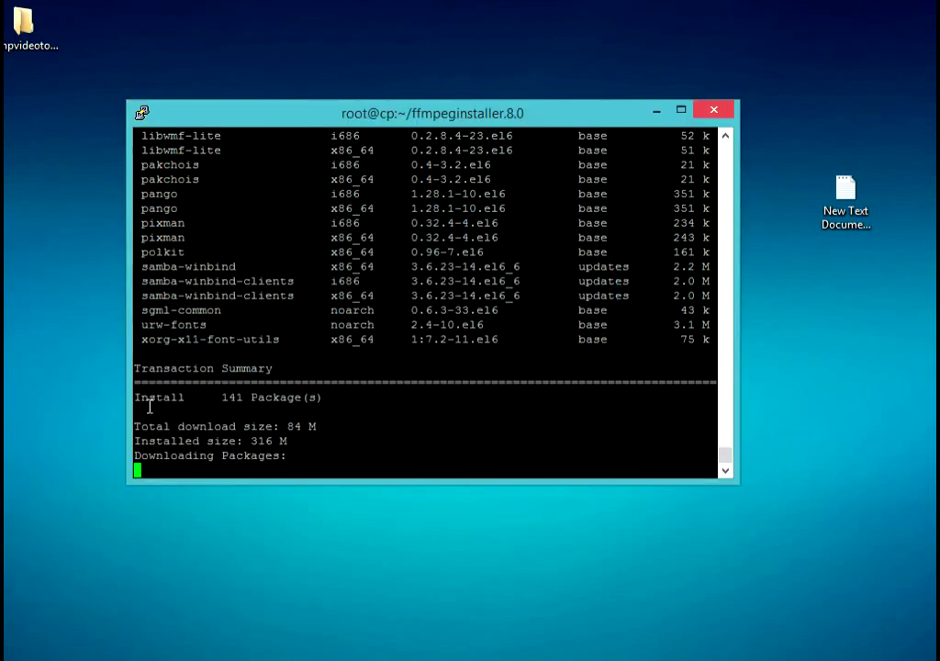
# - Navigate WinSCP's remote panel to /home/admin/domains/quality.go.ro/public_html
pyautogui.click(275, 551)
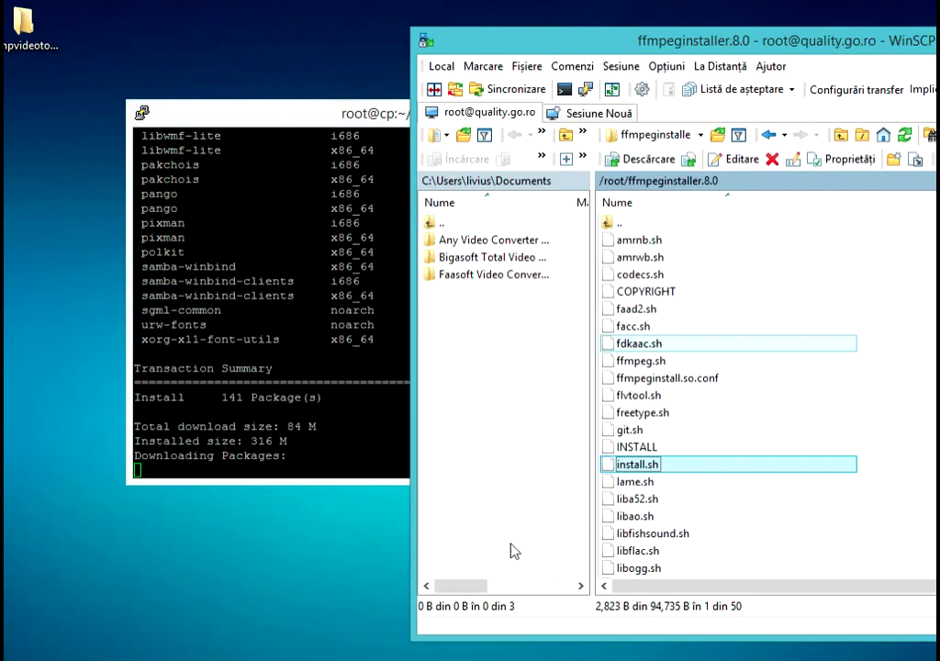
pyautogui.click(862, 135)
pyautogui.doubleClick(630, 254)
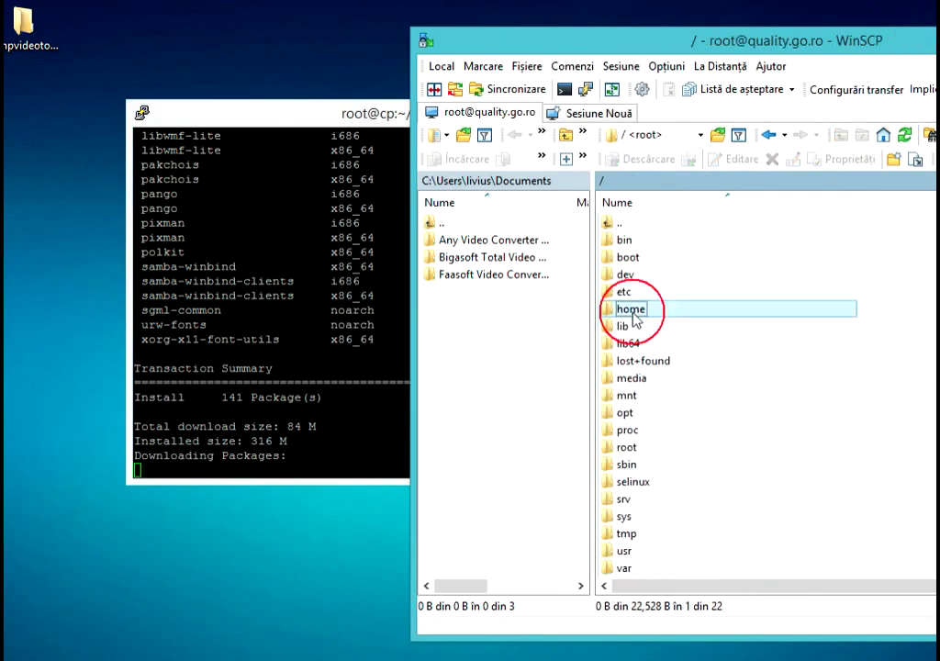
pyautogui.click(642, 241)
pyautogui.doubleClick(648, 243)
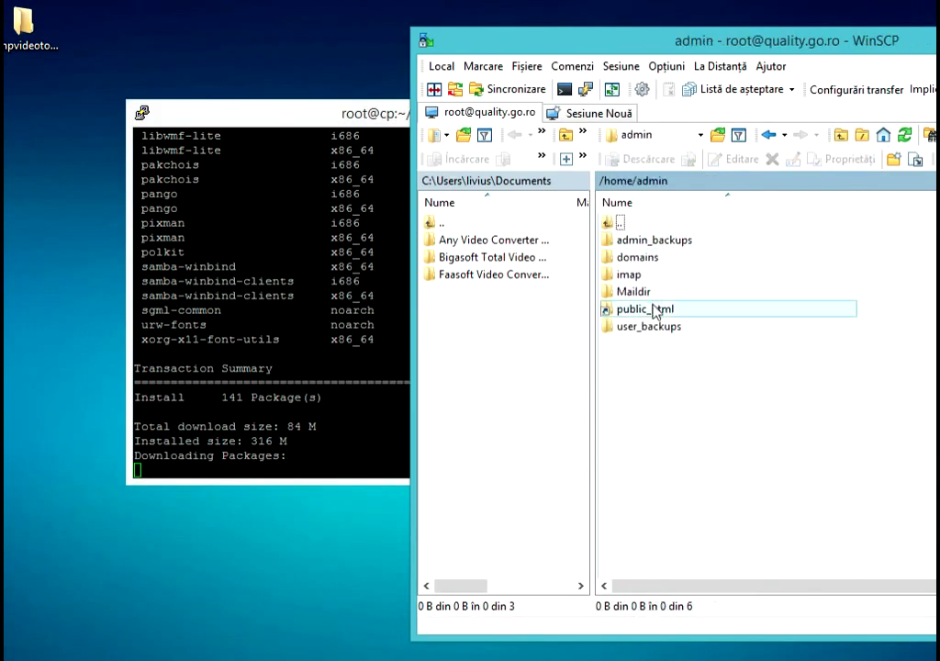
pyautogui.doubleClick(654, 307)
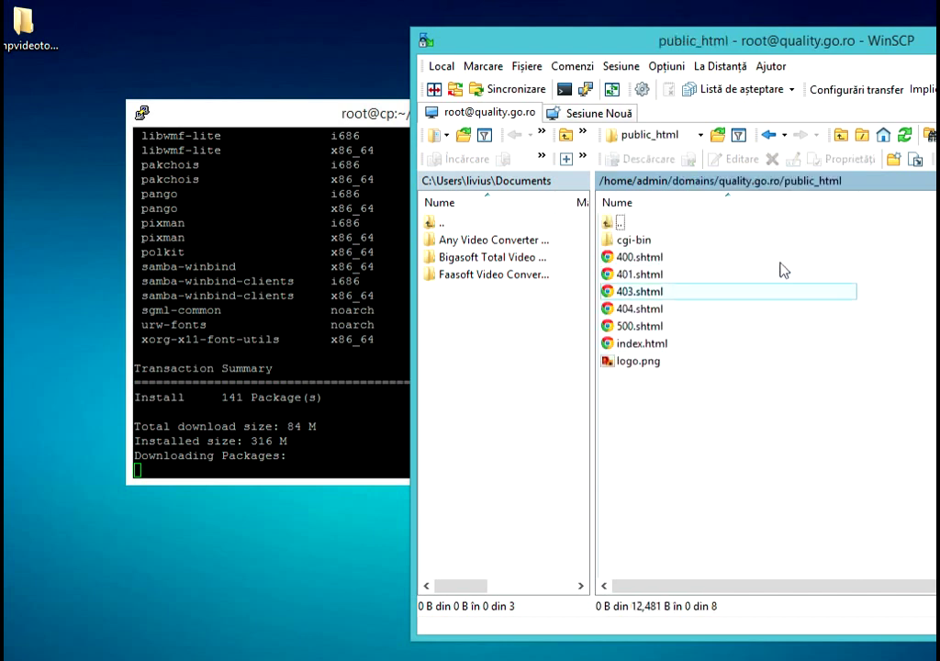
pyautogui.rightClick(37, 48)
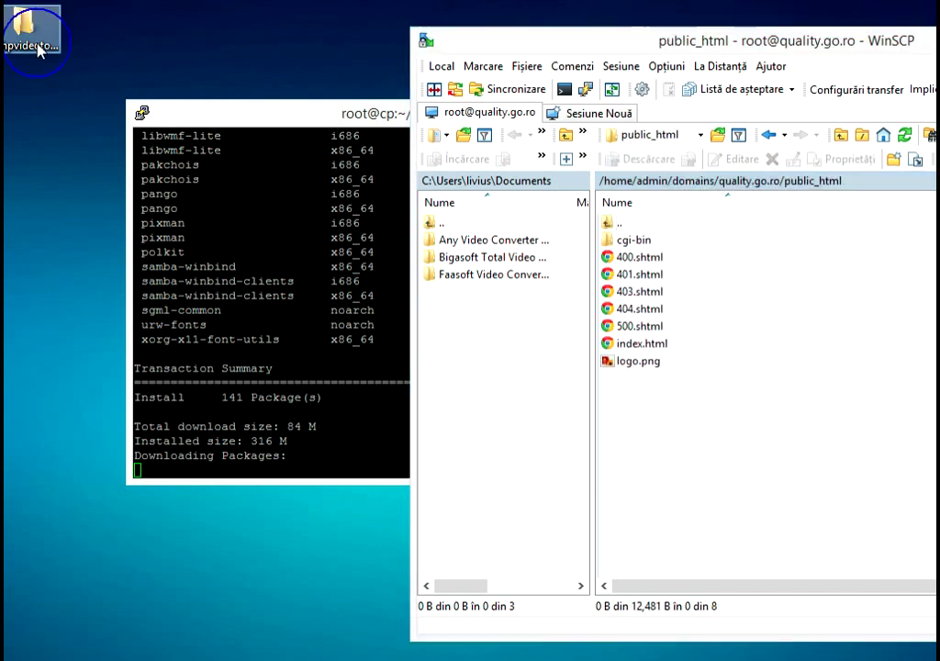
# - Open the extracted phpvideotoolkit folder's documentation subfolder
pyautogui.doubleClick(27, 46)
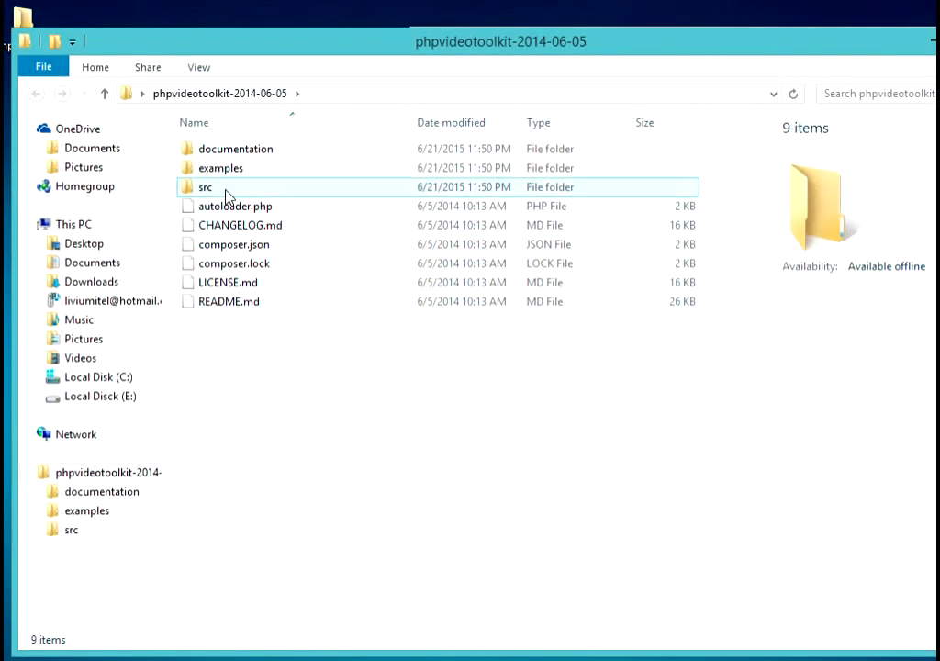
pyautogui.doubleClick(259, 150)
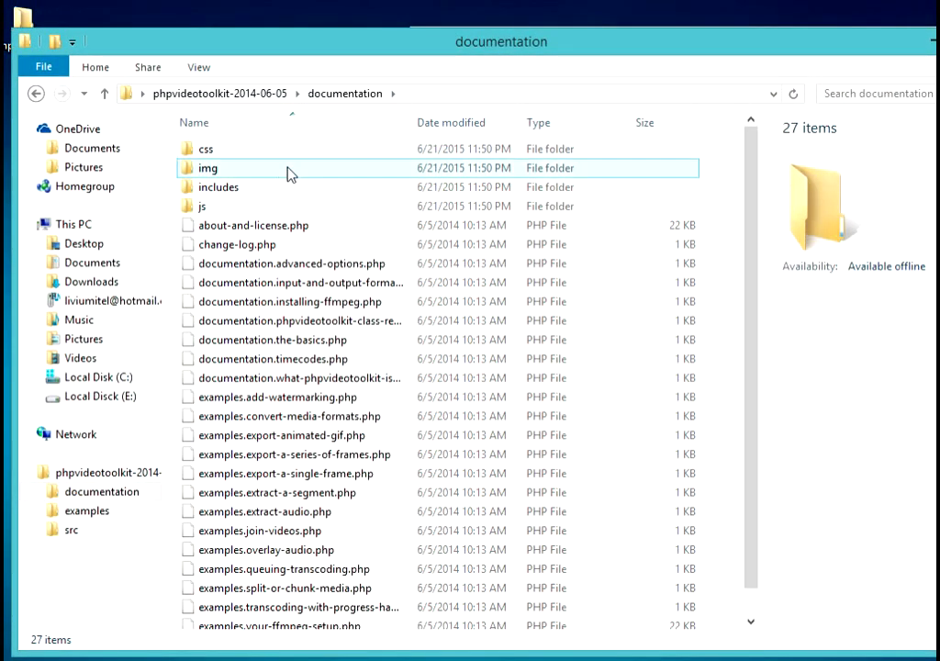
pyautogui.scroll(-1, 356, 263)
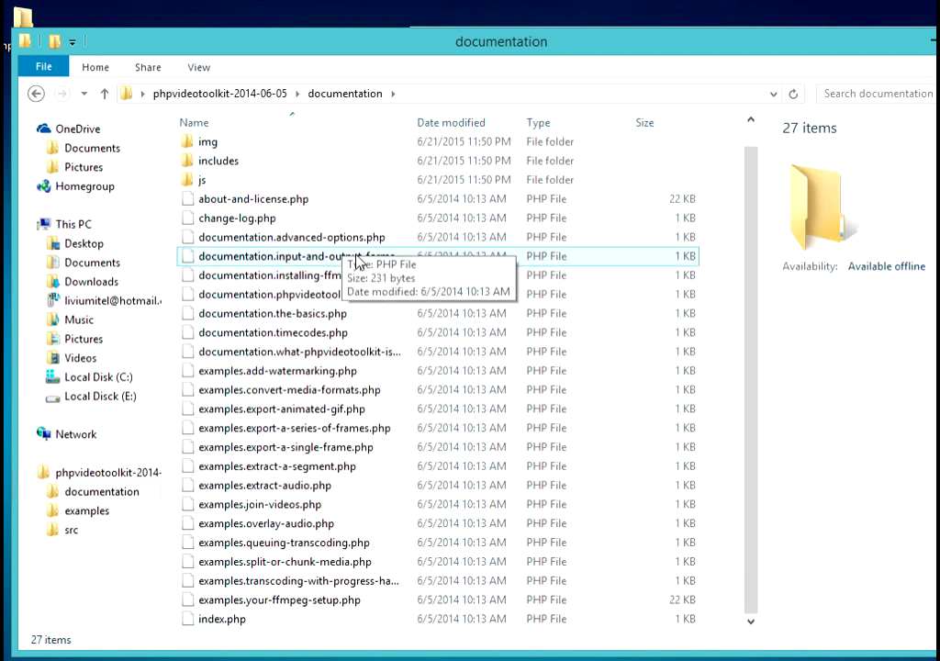
# - View documentation's index.php in Notepad++, then close it and return to PuTTY
pyautogui.rightClick(222, 620)
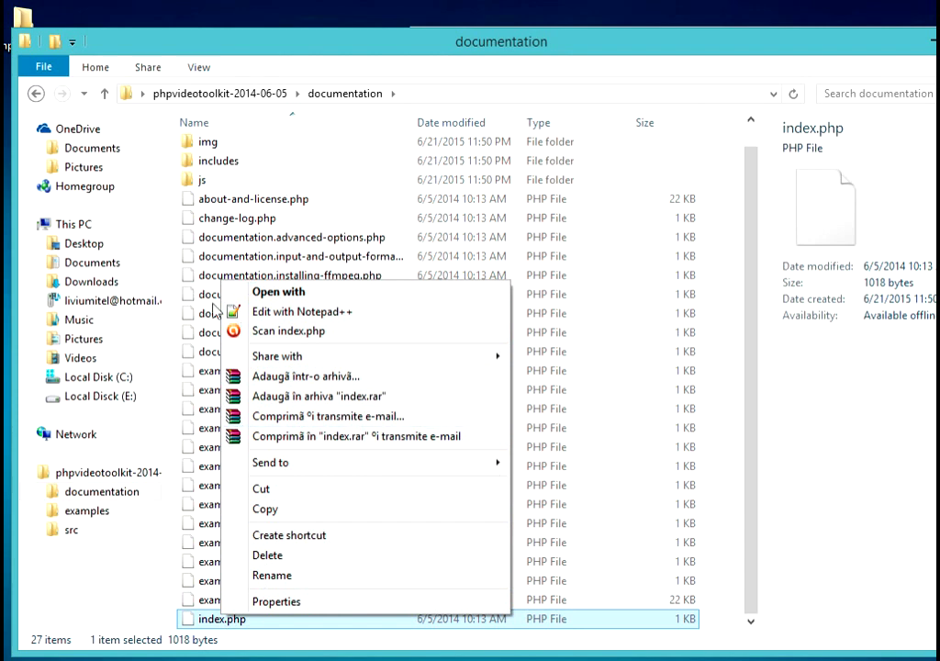
pyautogui.click(312, 312)
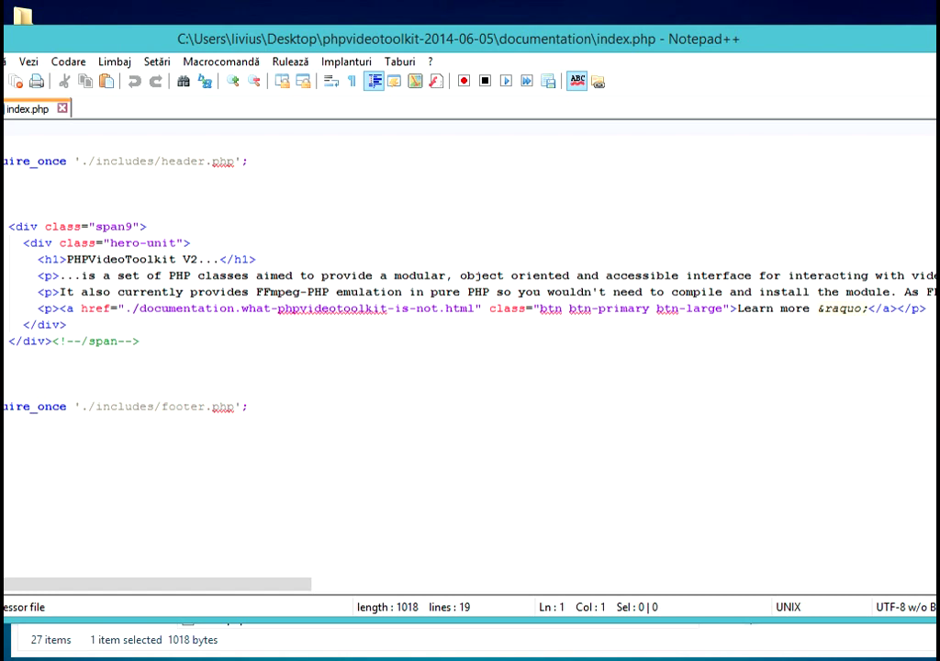
pyautogui.hotkey('ctrl', 'w')
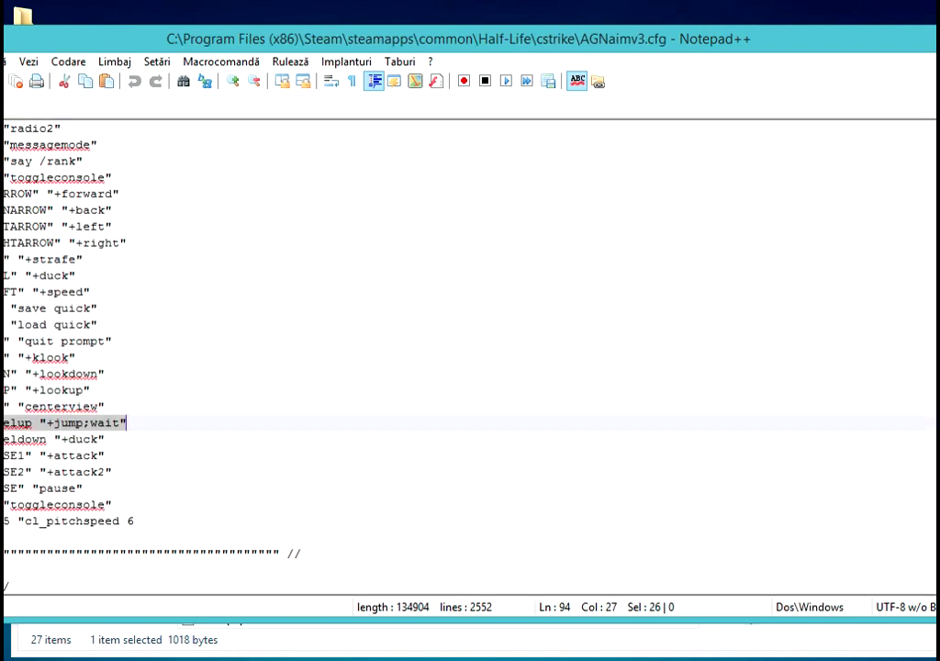
pyautogui.hotkey('alt', 'F4')
pyautogui.hotkey('alt', 'Tab')
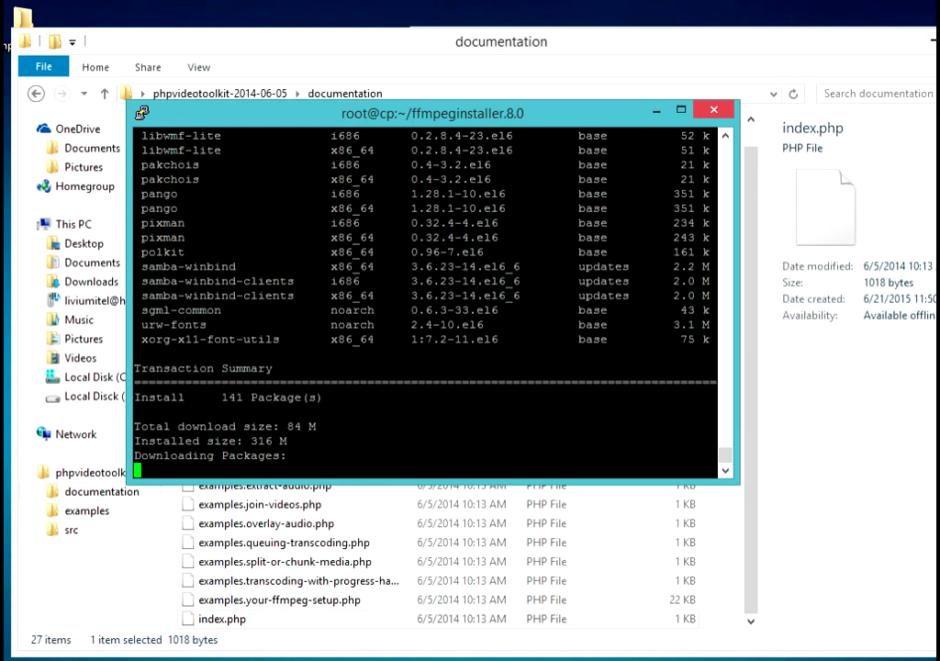
# - Look inside the package's examples\media folder, then return to the package root
pyautogui.click(299, 543)
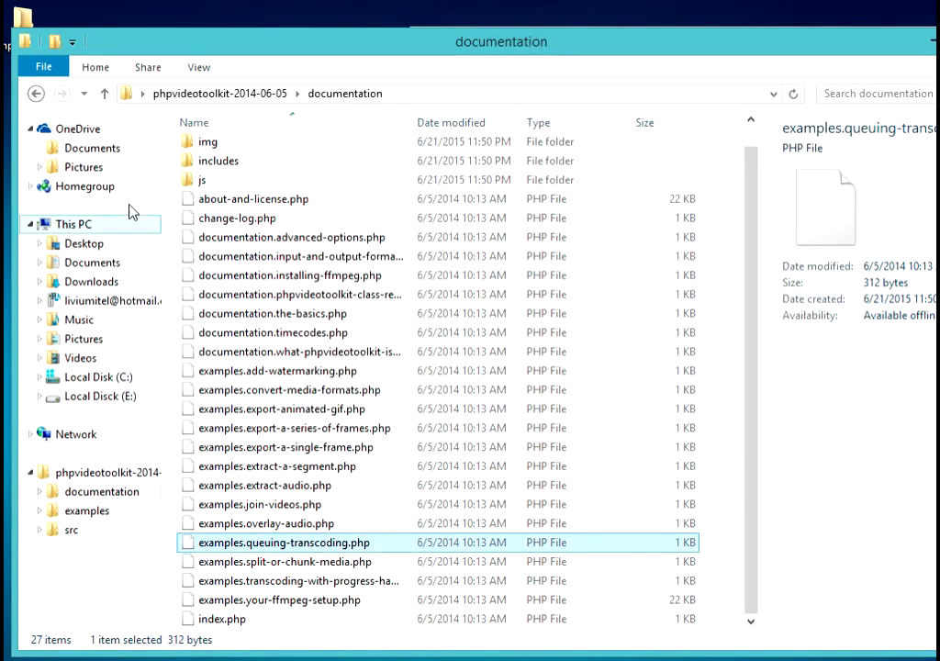
pyautogui.click(36, 95)
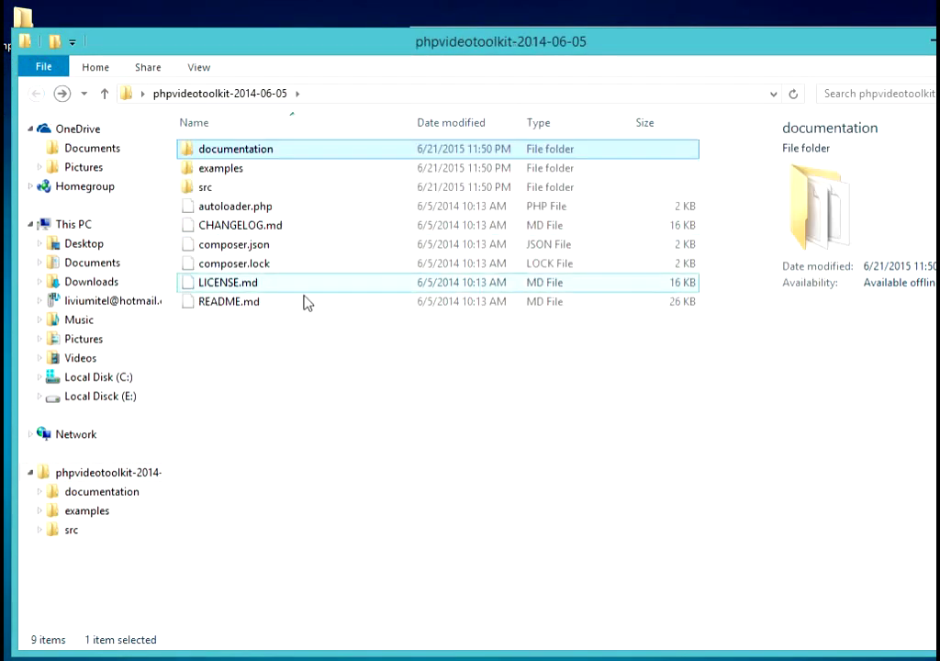
pyautogui.doubleClick(225, 170)
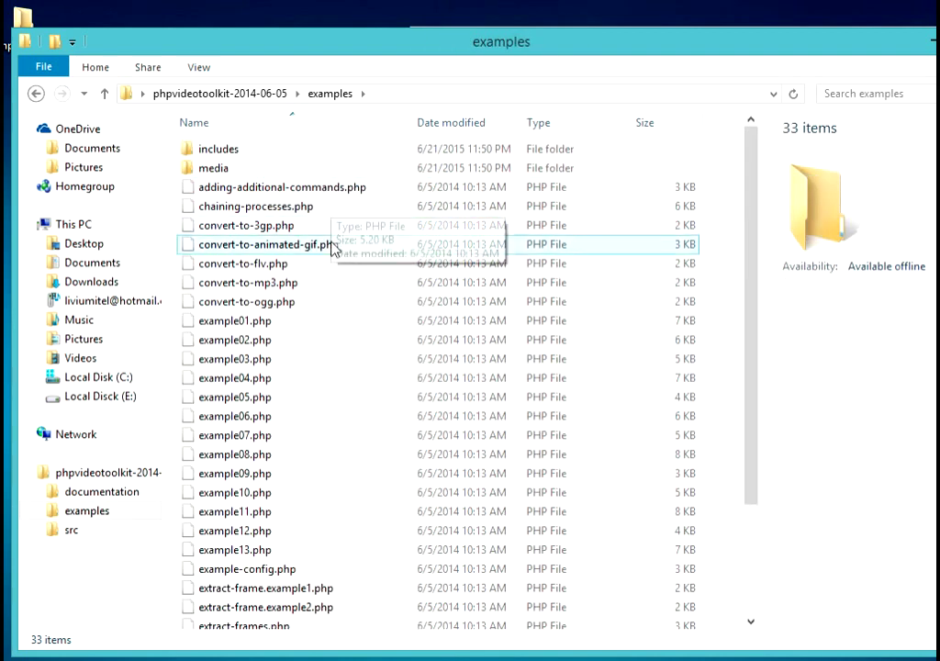
pyautogui.doubleClick(250, 169)
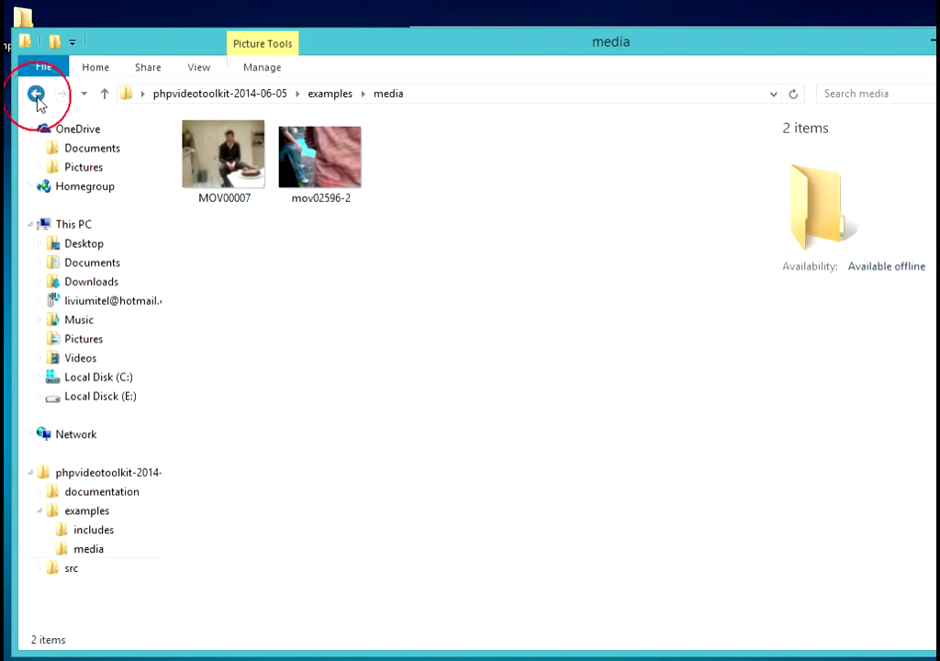
pyautogui.click(36, 95)
pyautogui.click(37, 95)
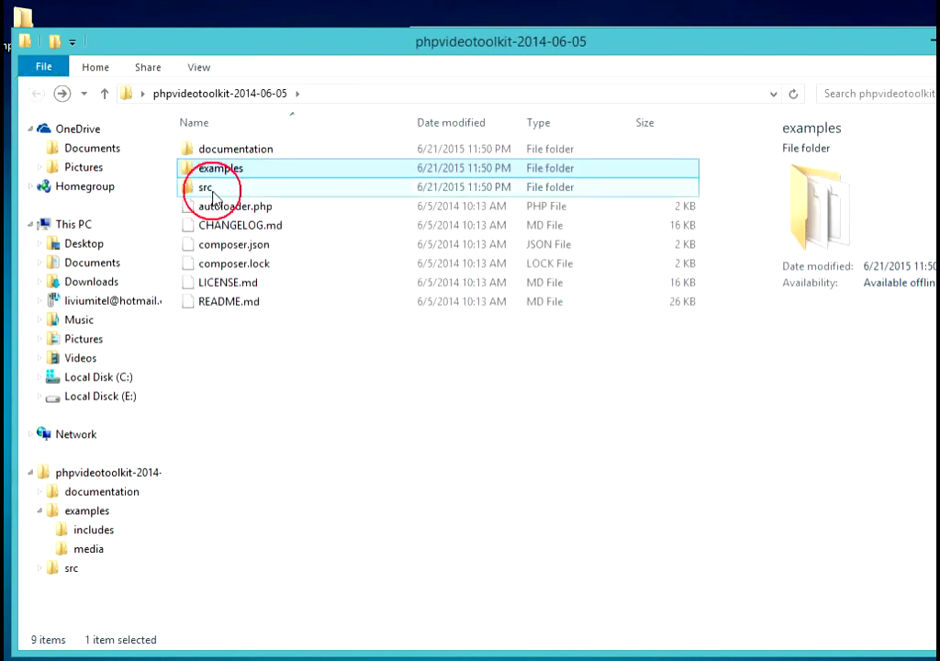
# - Open src\PHPVideoToolkit and bring up Config.php's file actions
pyautogui.doubleClick(205, 187)
pyautogui.doubleClick(273, 152)
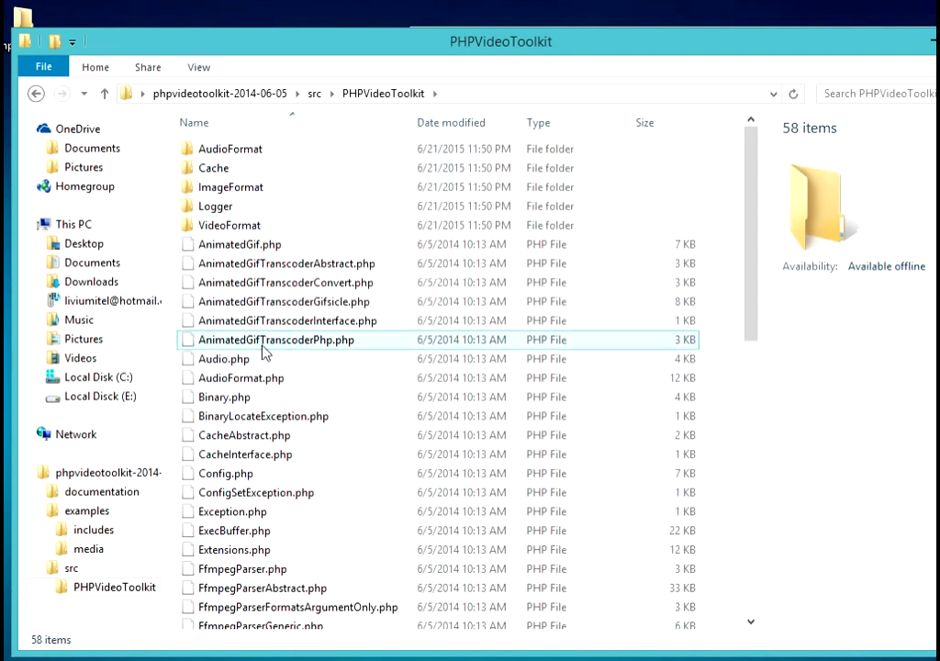
pyautogui.rightClick(216, 473)
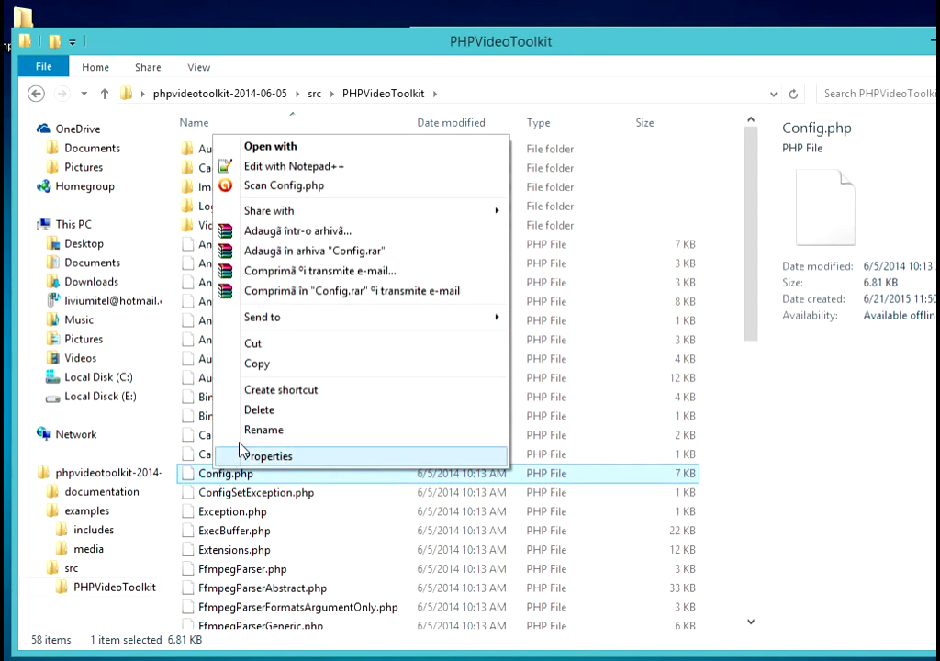
# - Open Config.php in Notepad++ and scroll to the __construct $default_options for ffmpeg and ffprobe
pyautogui.click(288, 168)
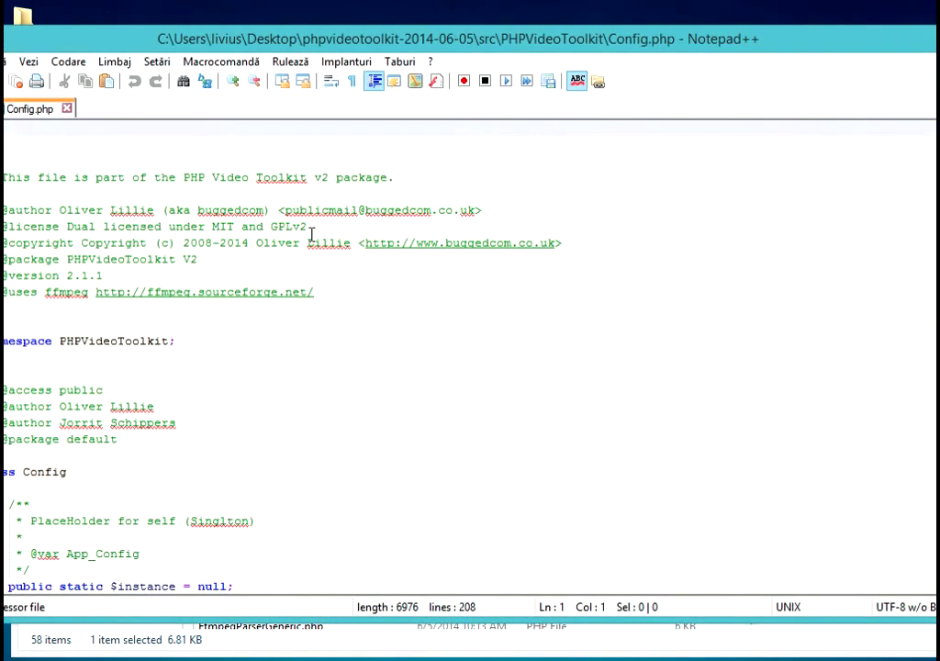
pyautogui.scroll(-3, 370, 321)
pyautogui.scroll(-10, 367, 329)
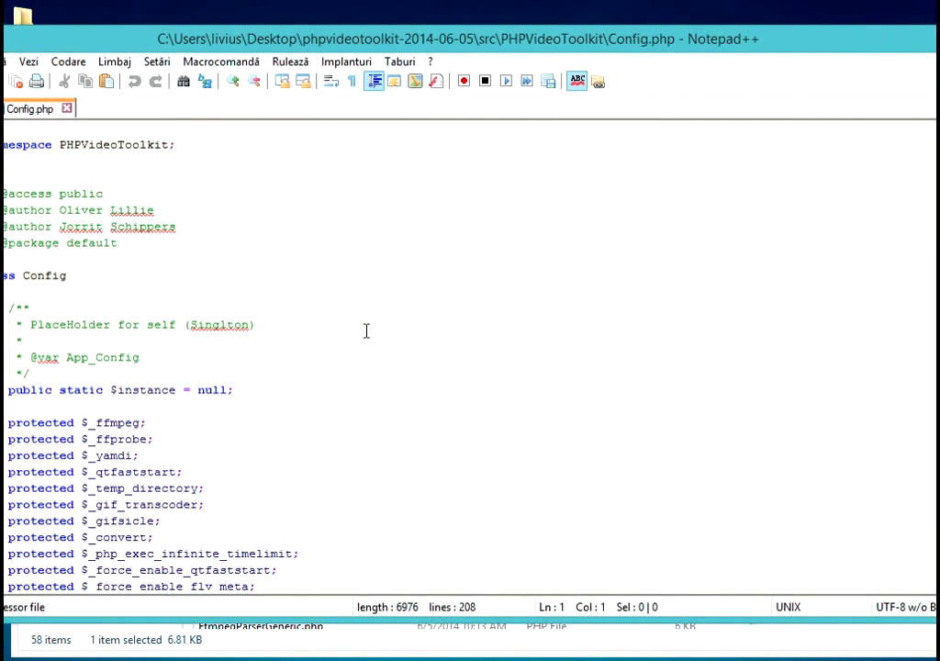
pyautogui.scroll(-4, 386, 322)
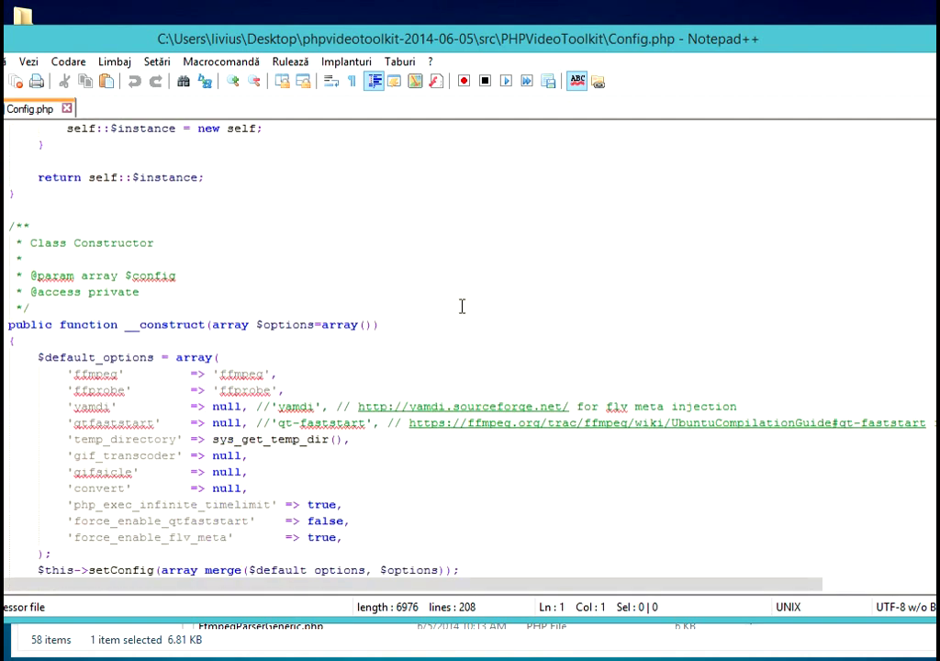
pyautogui.scroll(-12, 461, 305)
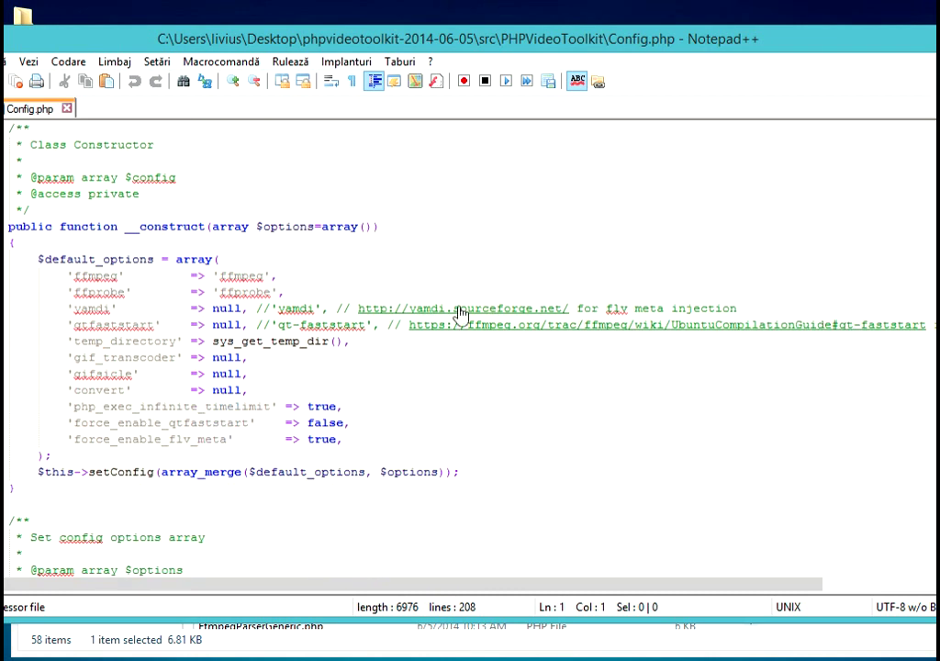
pyautogui.scroll(-5, 459, 306)
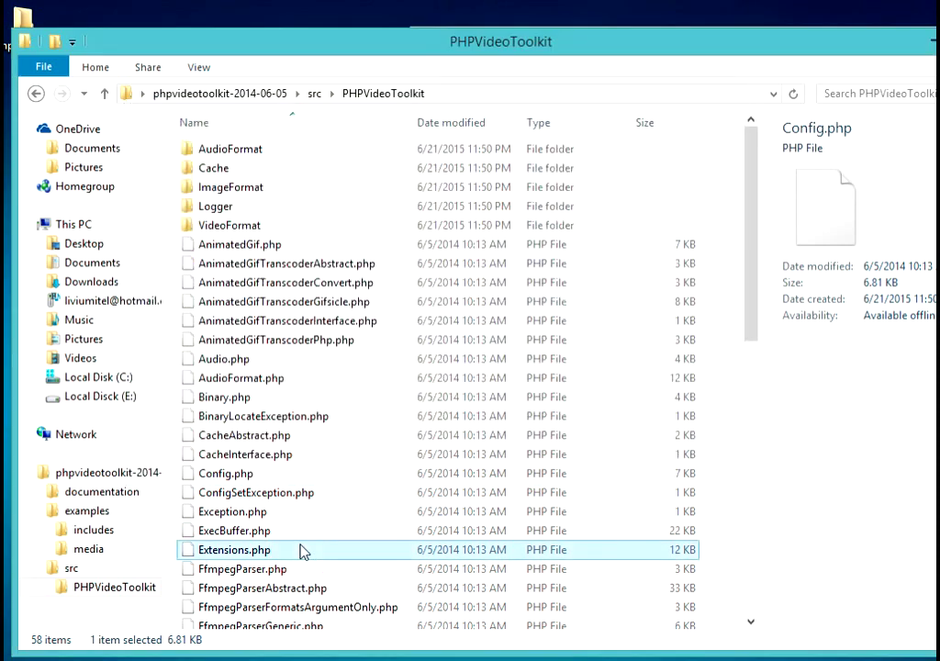
# - Drag the PHPVideoToolkit folder into the server's public_html and open it there
pyautogui.click(303, 551)
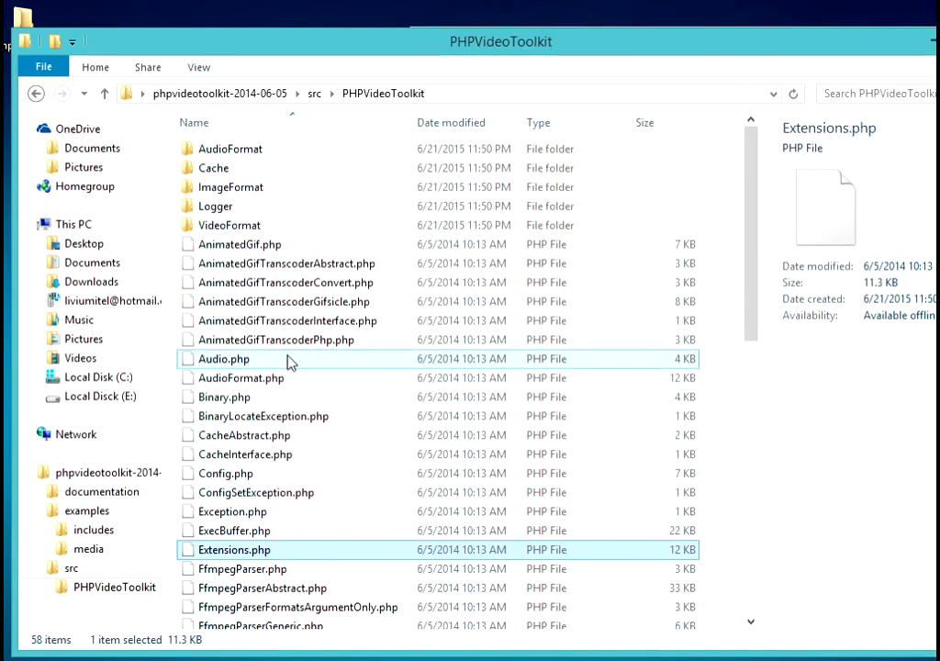
pyautogui.click(35, 94)
pyautogui.rightClick(237, 151)
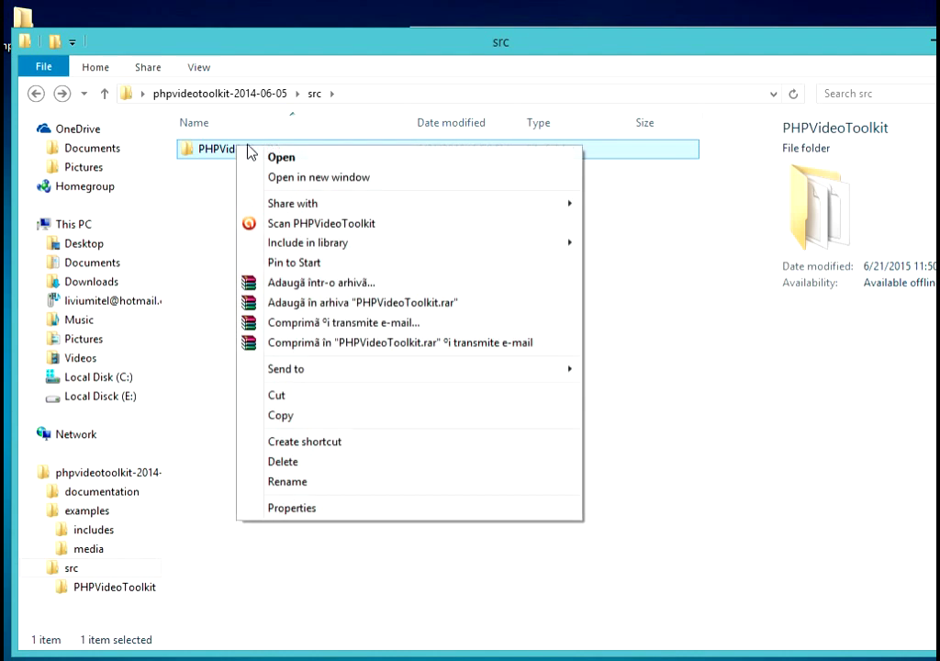
pyautogui.hotkey('alt', 'Tab')
pyautogui.moveTo(248, 161); pyautogui.dragTo(671, 434)
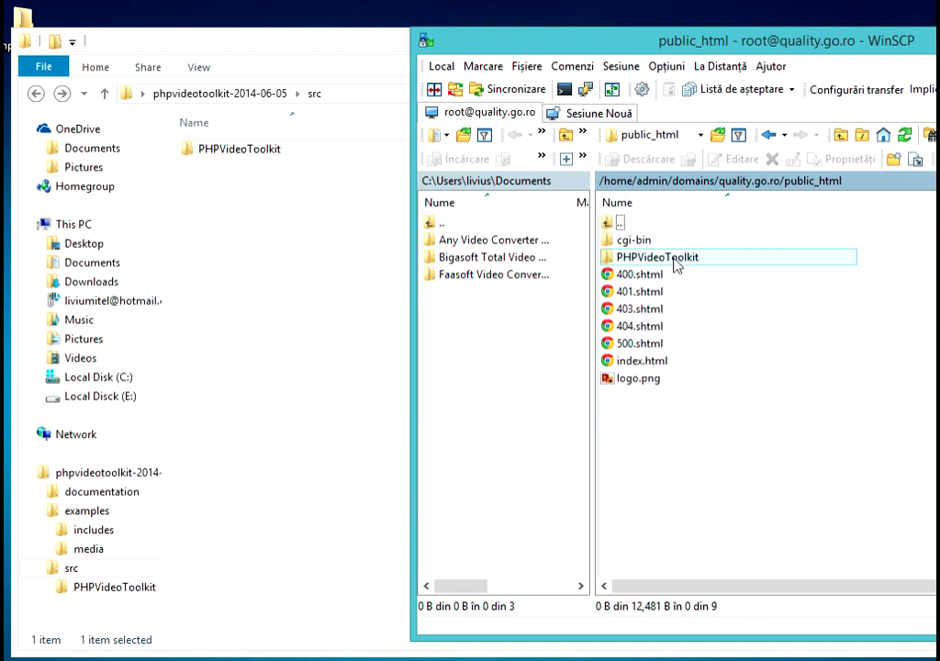
pyautogui.doubleClick(675, 261)
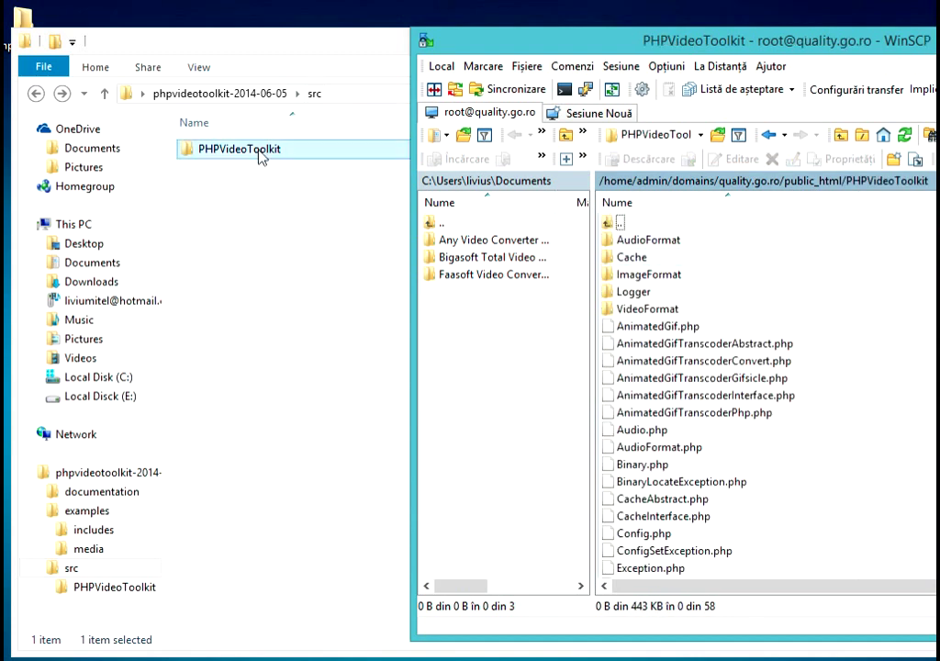
# - Copy the 'PHPVideoToolkit' folder name from Explorer's rename box, then minimize Explorer
pyautogui.click(255, 154)
pyautogui.rightClick(255, 154)
pyautogui.click(303, 483)
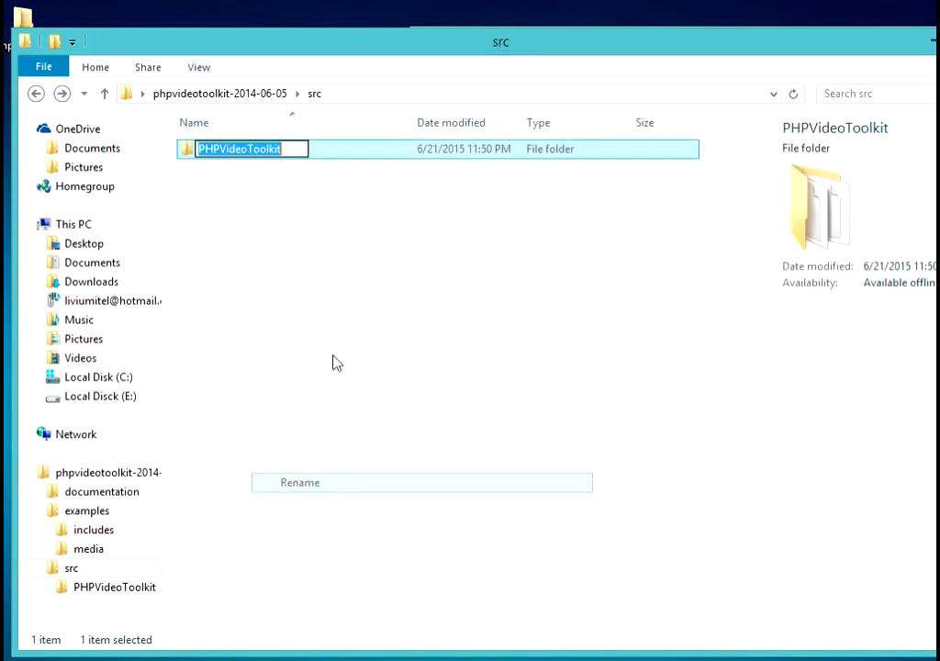
pyautogui.rightClick(269, 153)
pyautogui.click(310, 207)
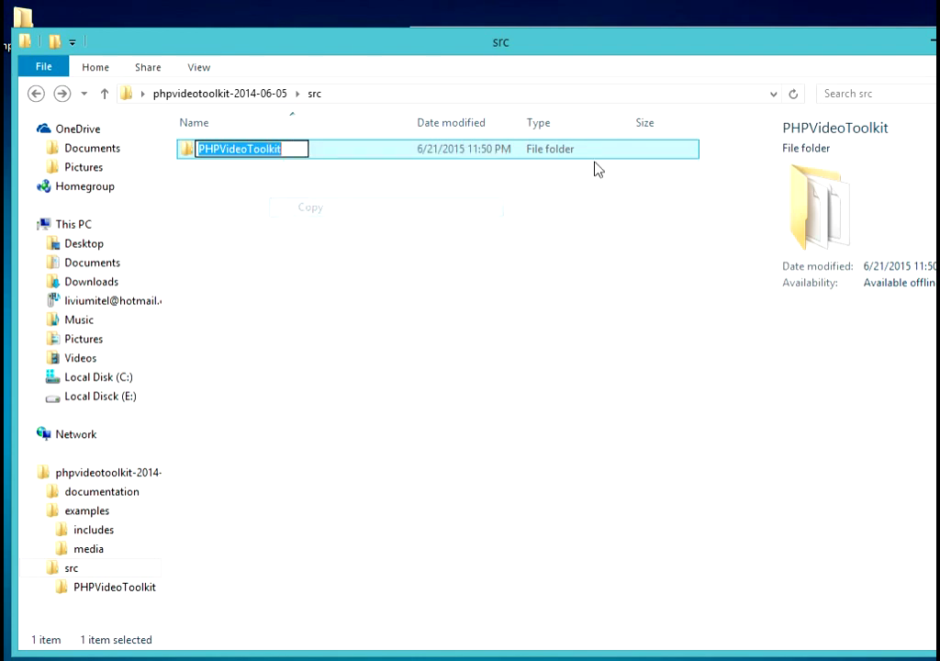
pyautogui.press('super+Down')
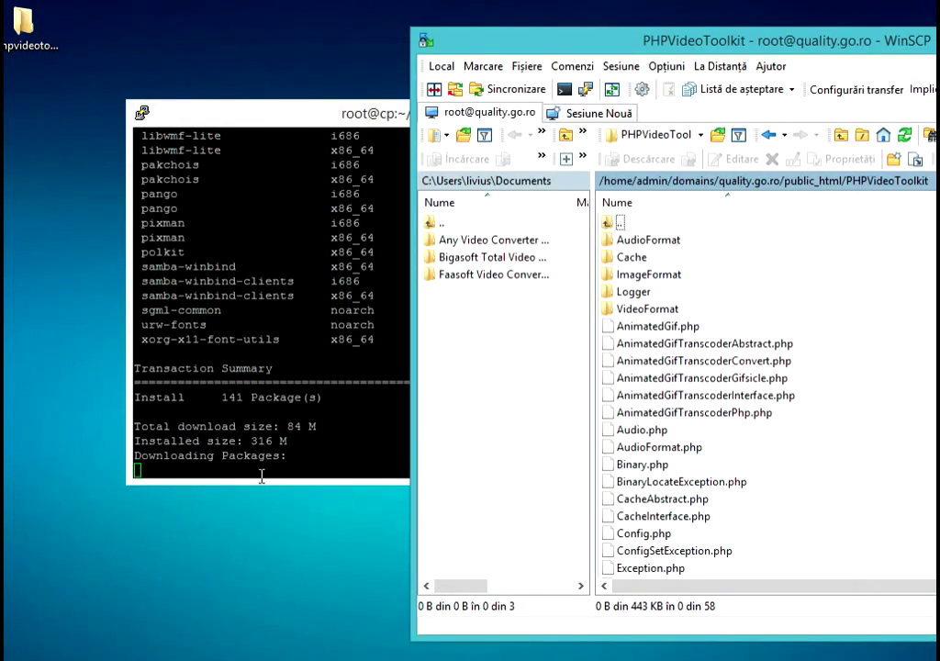
pyautogui.click(262, 476)
# - Load quality.go.ro/PHPVideoToolkit in a new Chrome tab and reload the 403 Forbidden result
pyautogui.click(84, 415)
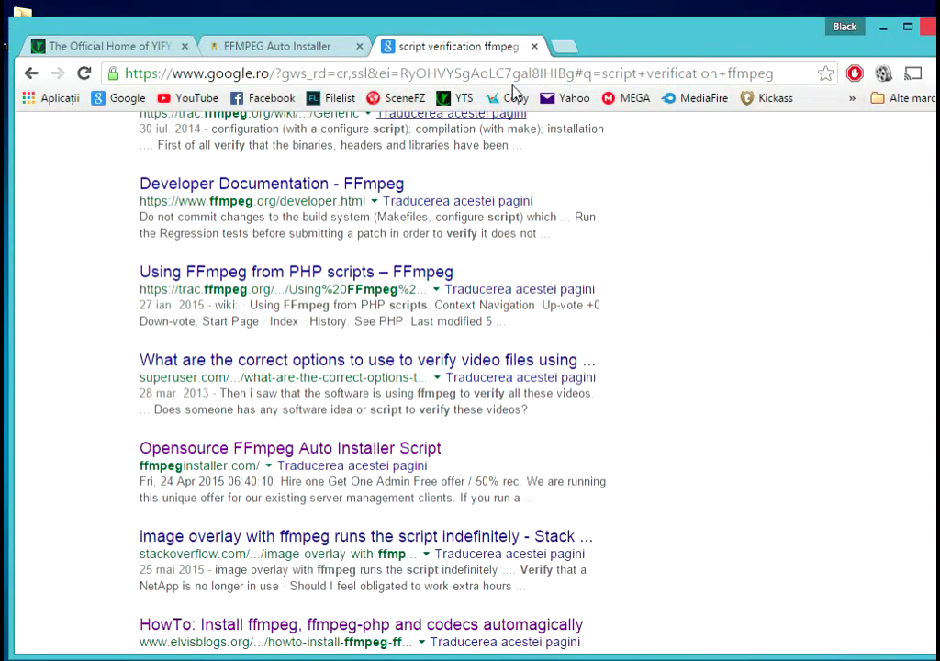
pyautogui.click(566, 48)
pyautogui.write('quality.go.ro/')
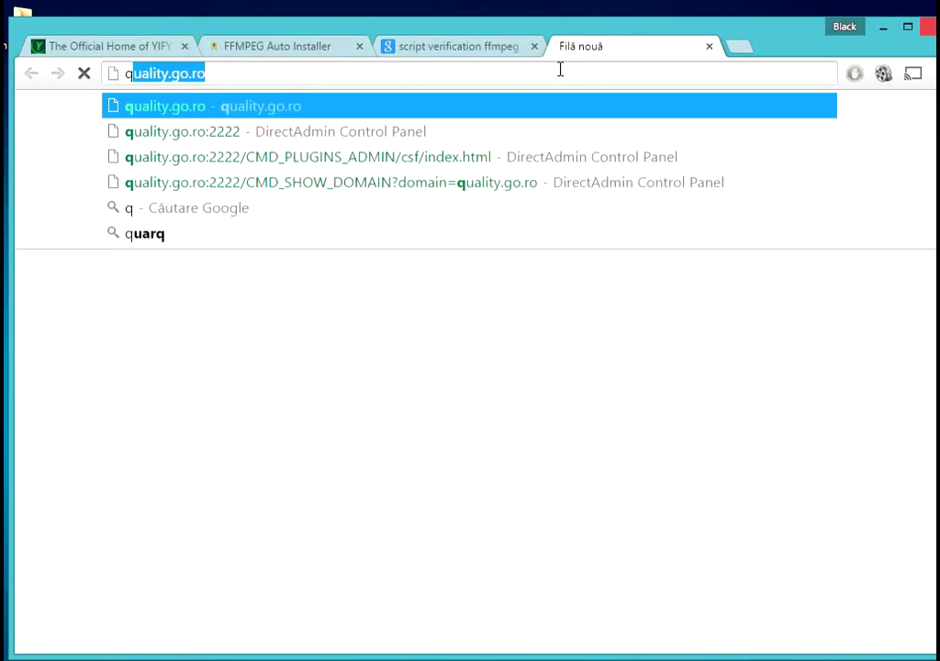
pyautogui.press('Right')
pyautogui.write('/')
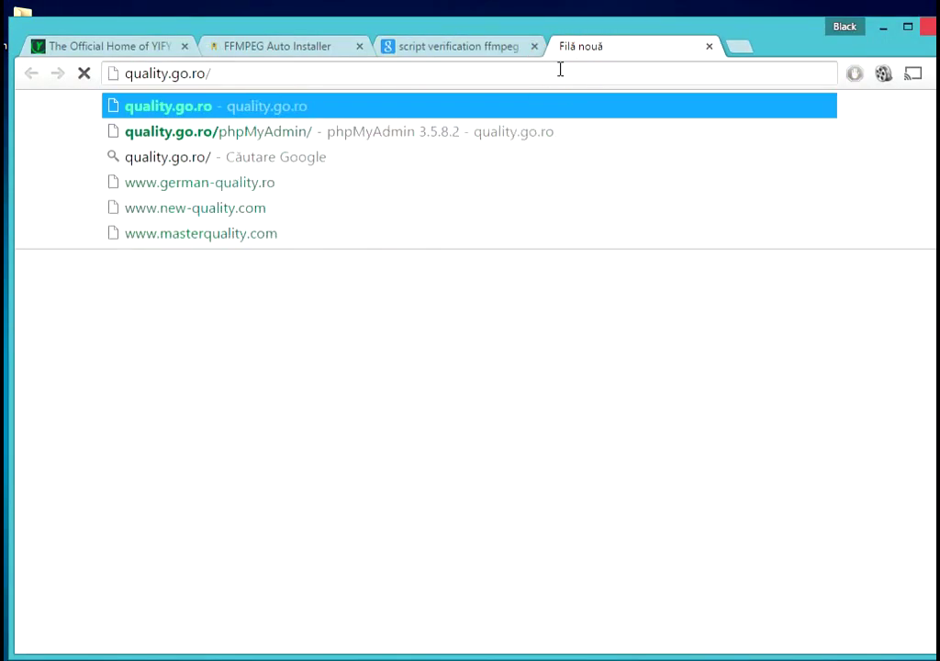
pyautogui.hotkey('ctrl', 'v')
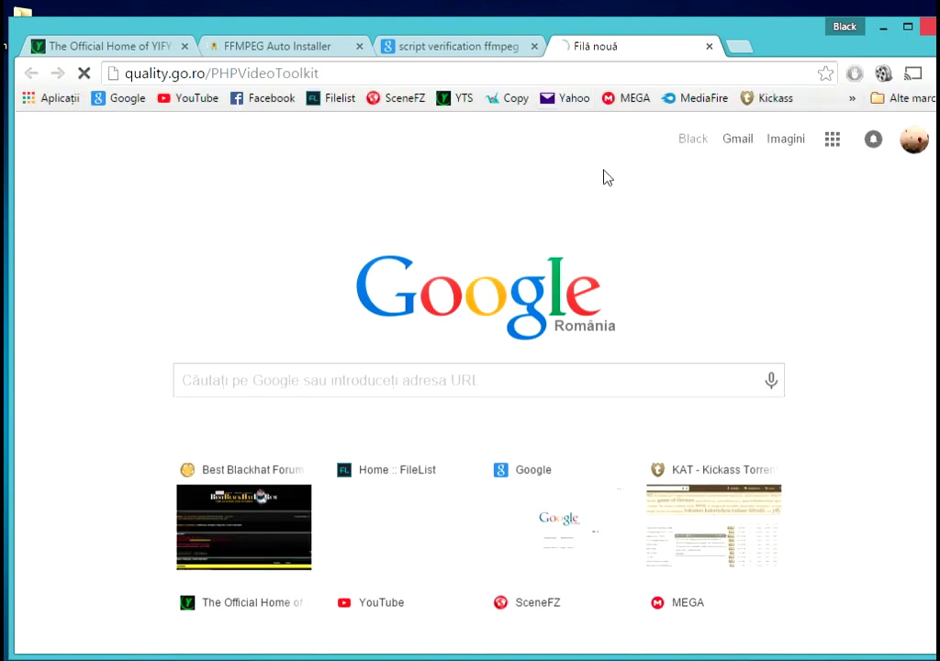
pyautogui.press('Return')
pyautogui.rightClick(388, 232)
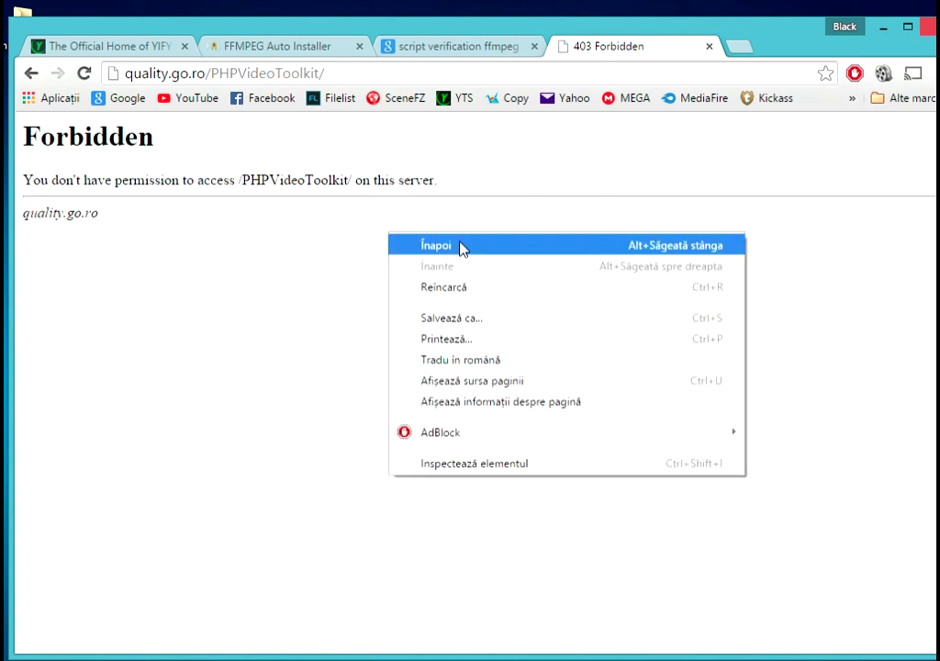
pyautogui.click(477, 292)
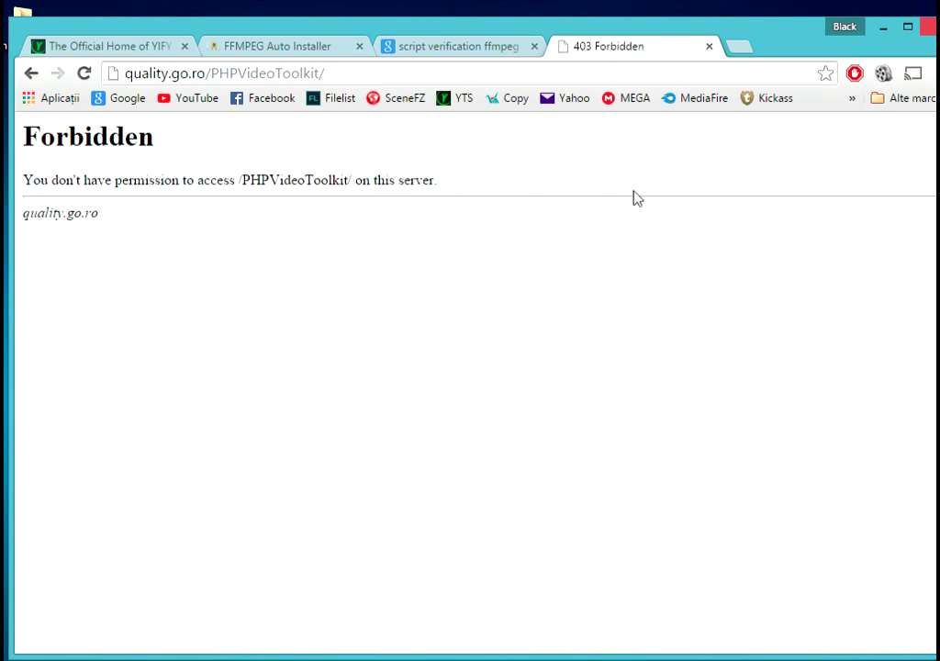
pyautogui.hotkey('alt', 'Tab')
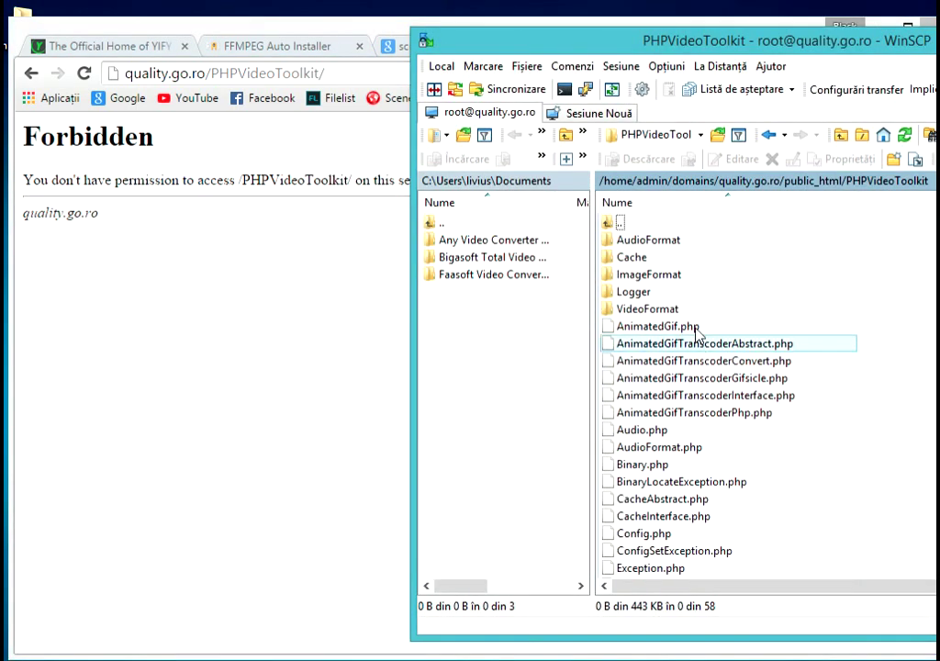
# - Give others write access to PHPVideoToolkit, changing its permissions to 0777
pyautogui.doubleClick(623, 222)
pyautogui.rightClick(659, 257)
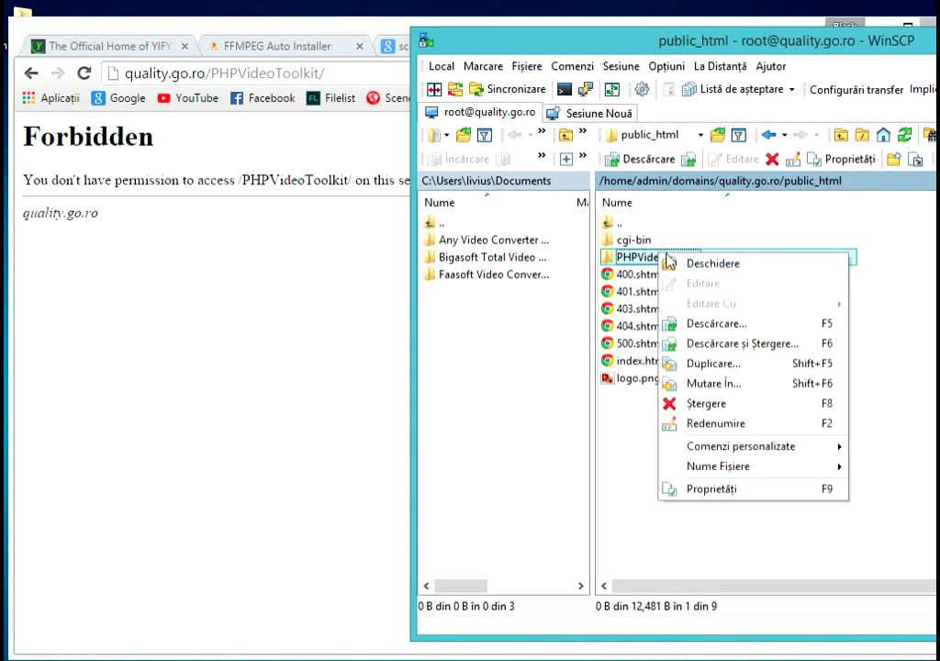
pyautogui.click(712, 489)
pyautogui.click(805, 412)
pyautogui.click(749, 517)
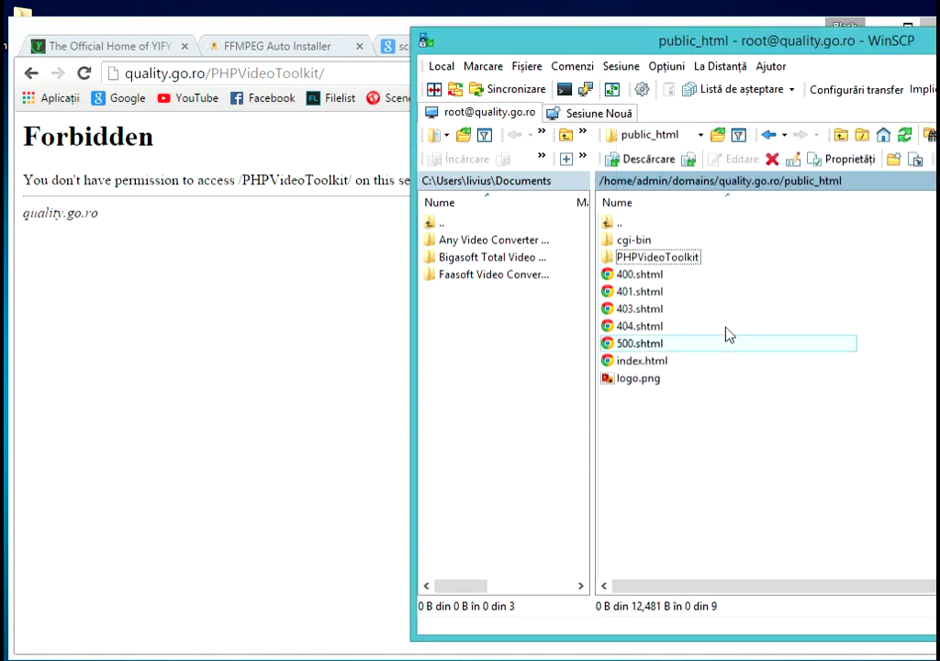
# - Reopen the server's PHPVideoToolkit folder and scroll through its files
pyautogui.doubleClick(677, 266)
pyautogui.scroll(-1, 765, 395)
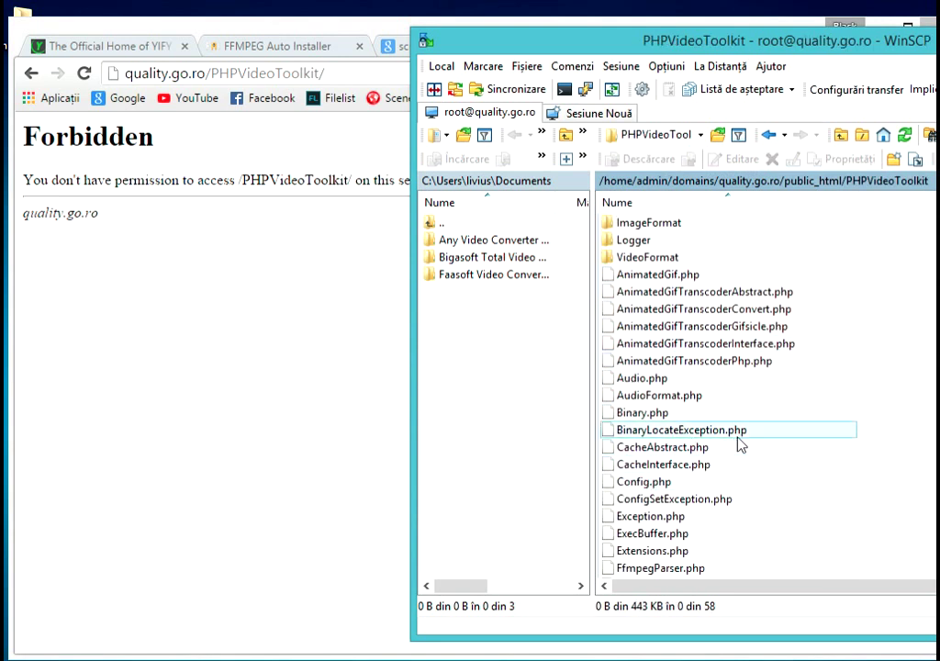
pyautogui.scroll(-1, 740, 443)
pyautogui.scroll(-5, 741, 445)
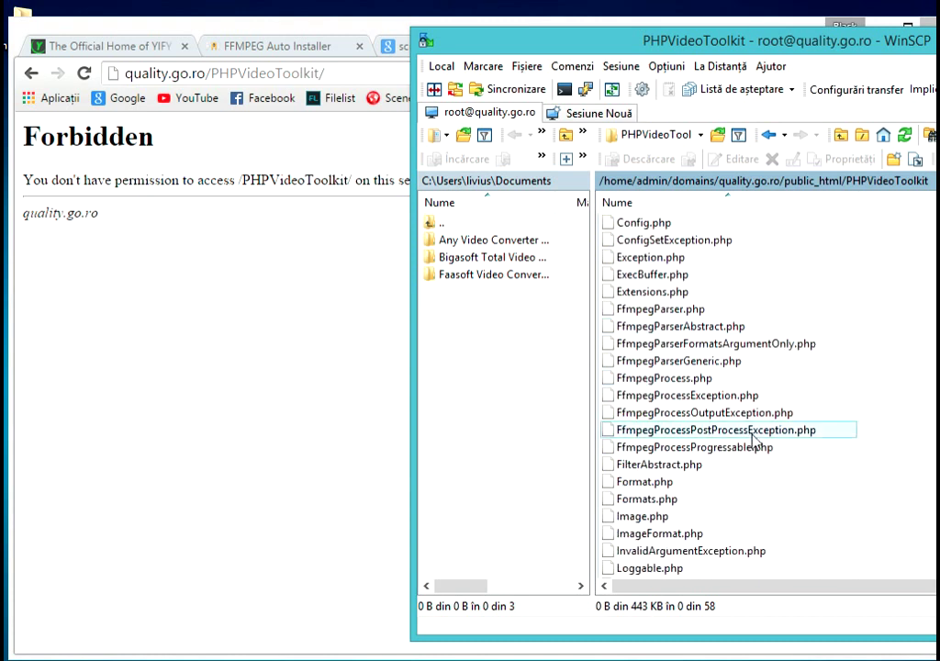
pyautogui.scroll(-6, 754, 444)
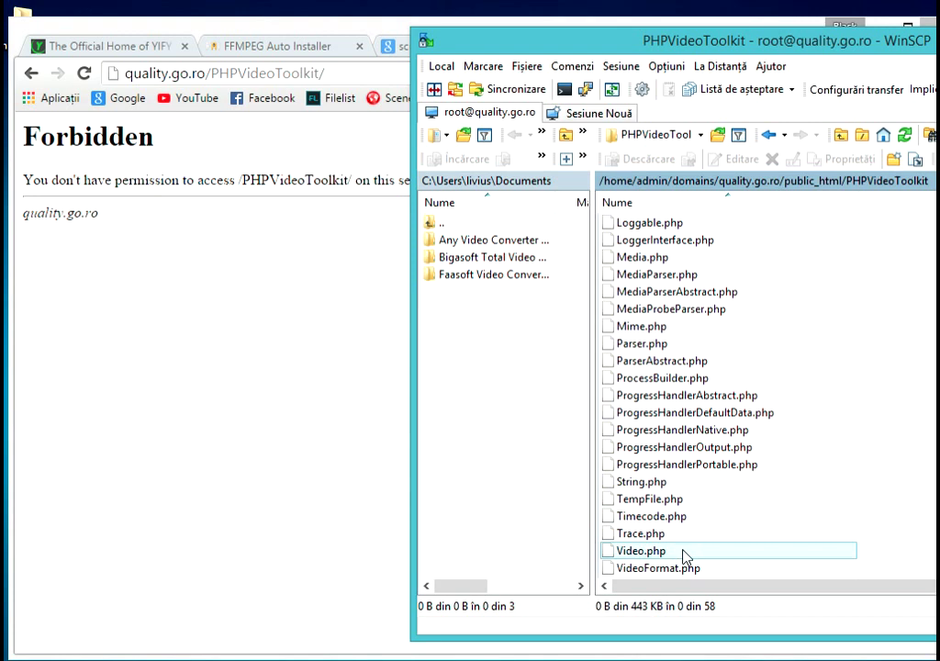
pyautogui.hotkey('alt', 'Tab')
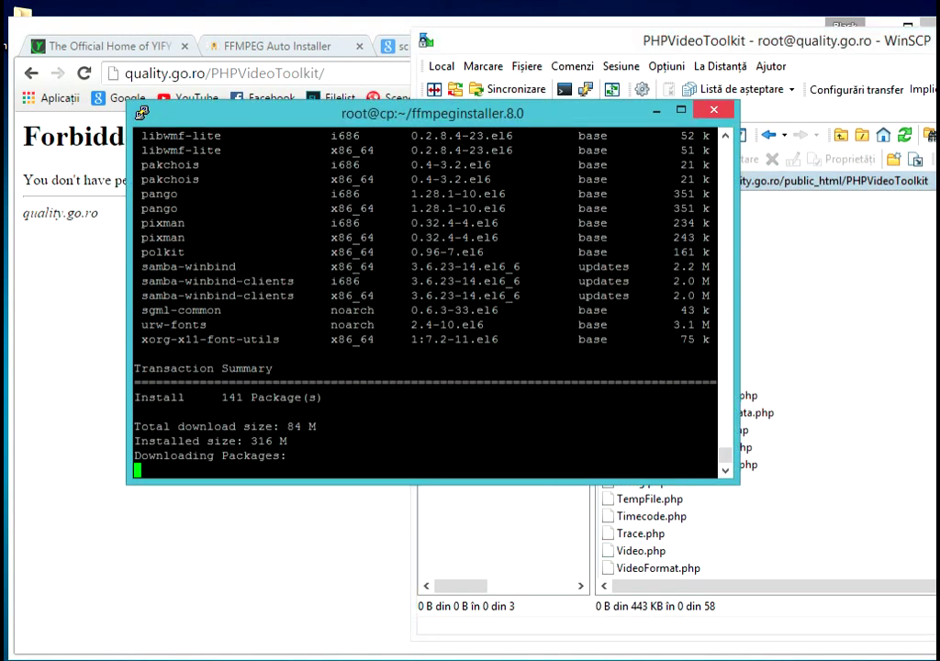
# - Reload the Forbidden page, then request quality.go.ro/PHPVideoToolkit/video.php, which returns 404
pyautogui.click(168, 624)
pyautogui.rightClick(276, 374)
pyautogui.click(317, 413)
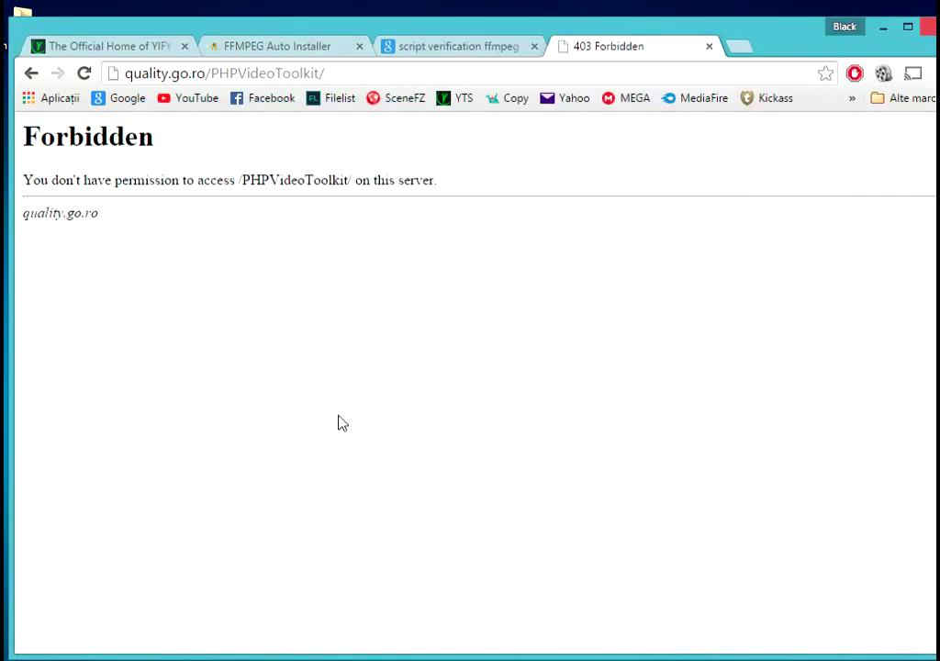
pyautogui.click(333, 77)
pyautogui.click(427, 77)
pyautogui.write('vid')
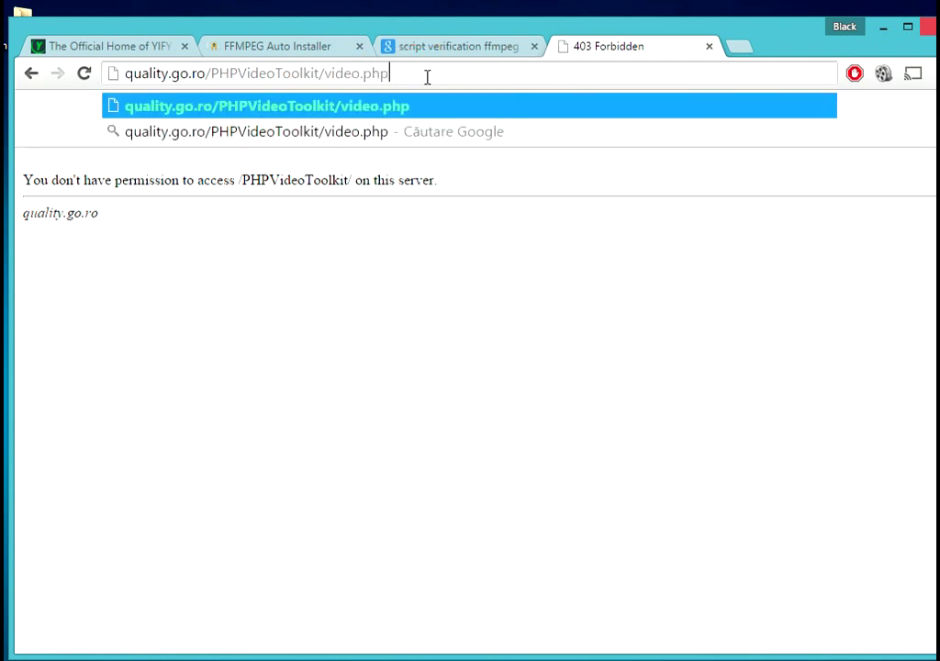
pyautogui.write('eo.php')
pyautogui.press('Return')
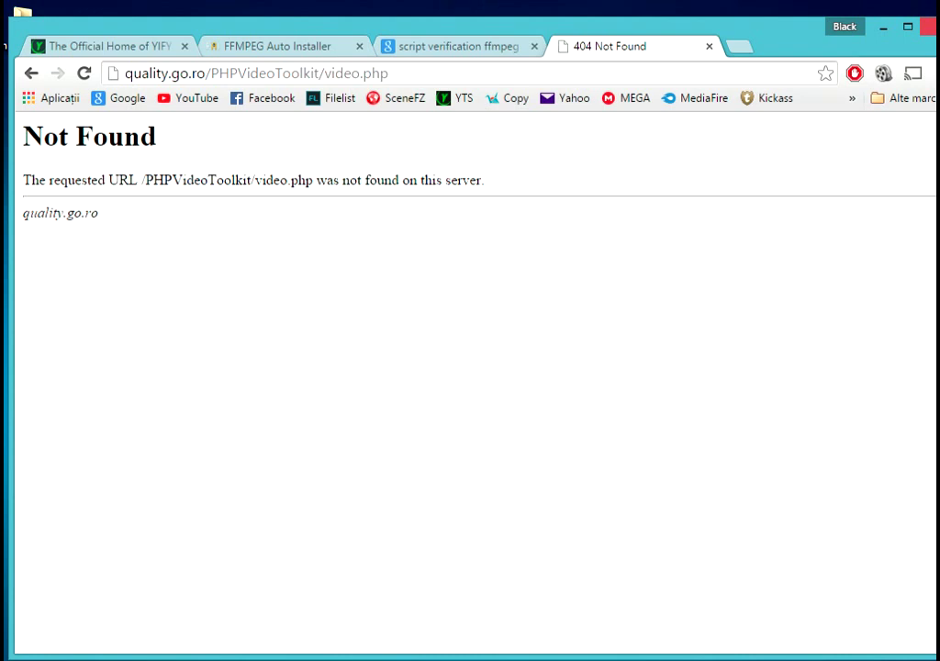
pyautogui.hotkey('alt', 'Tab')
pyautogui.click(683, 550)
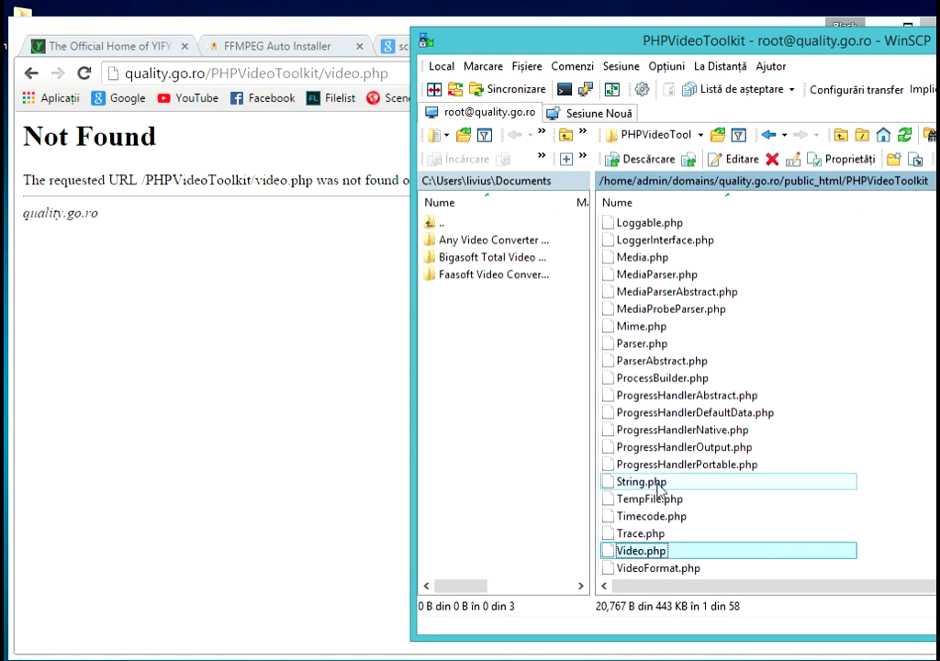
# - Open the server's Config.php in WinSCP's editor, scroll through to the end, and close it
pyautogui.click(684, 275)
pyautogui.scroll(3, 643, 280)
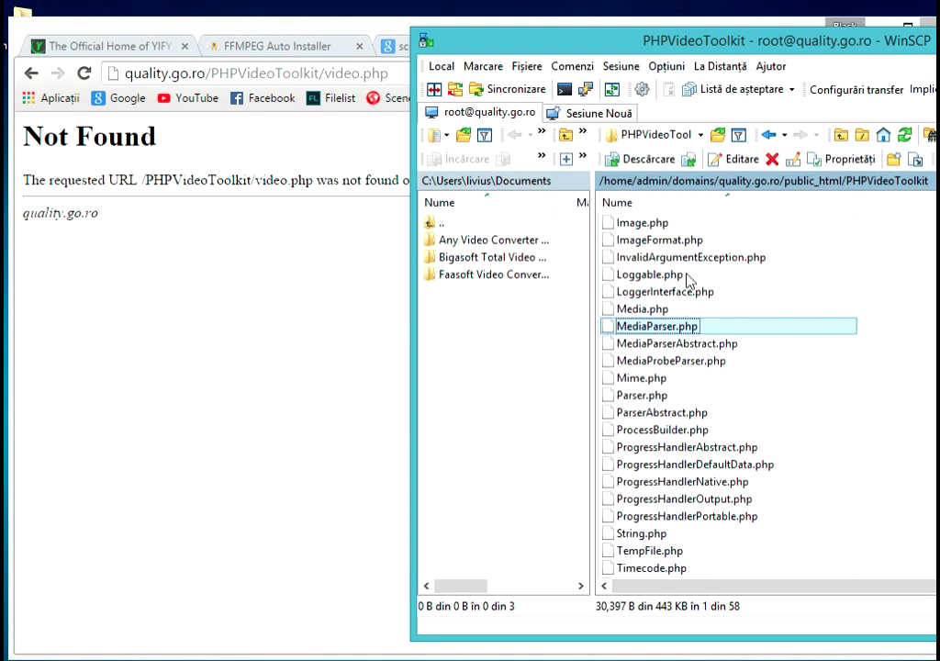
pyautogui.scroll(4, 716, 290)
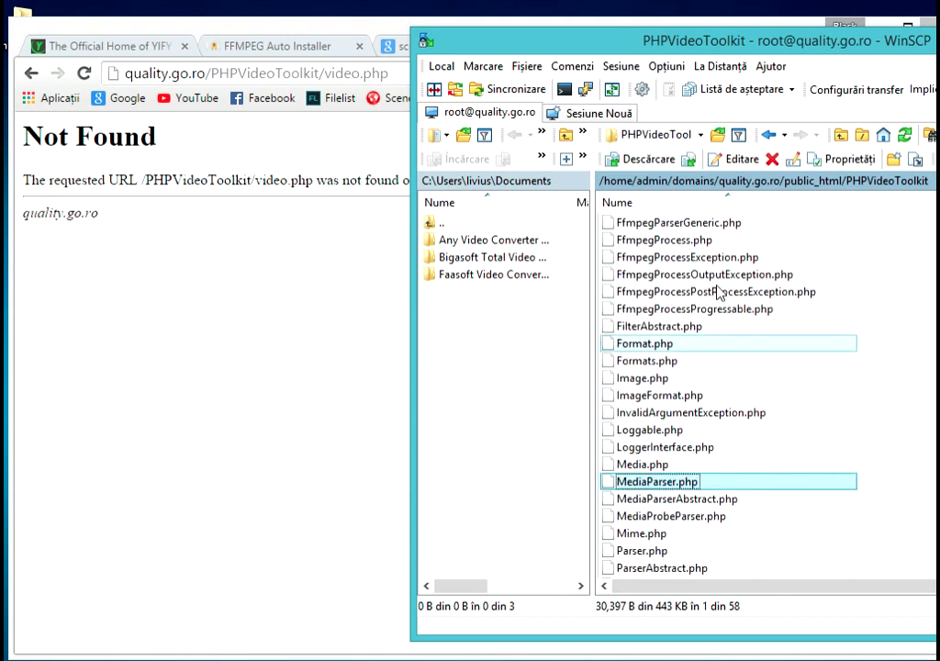
pyautogui.scroll(1, 725, 294)
pyautogui.doubleClick(623, 233)
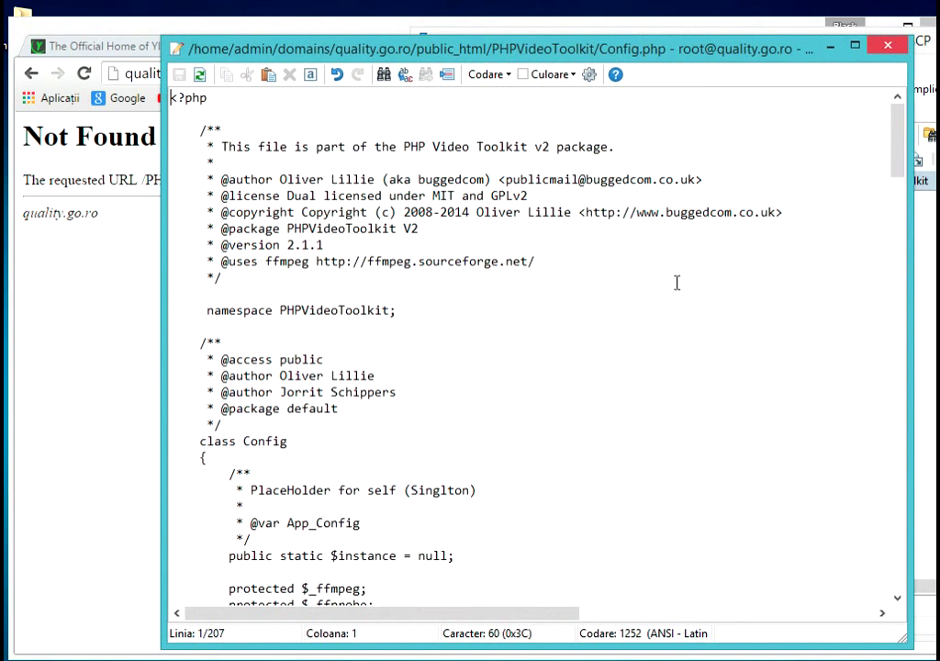
pyautogui.scroll(-2, 673, 286)
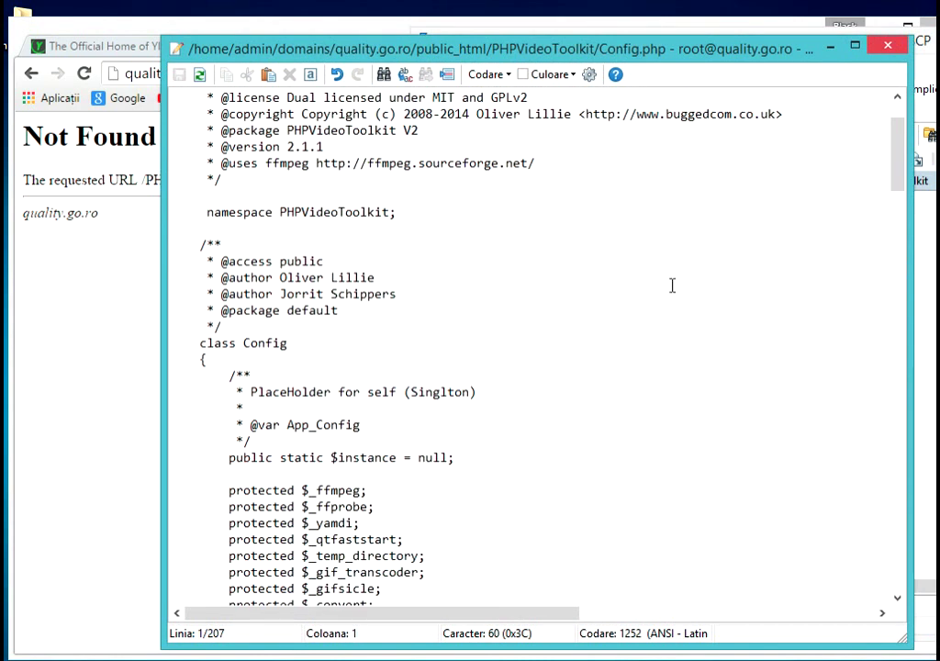
pyautogui.scroll(-6, 672, 286)
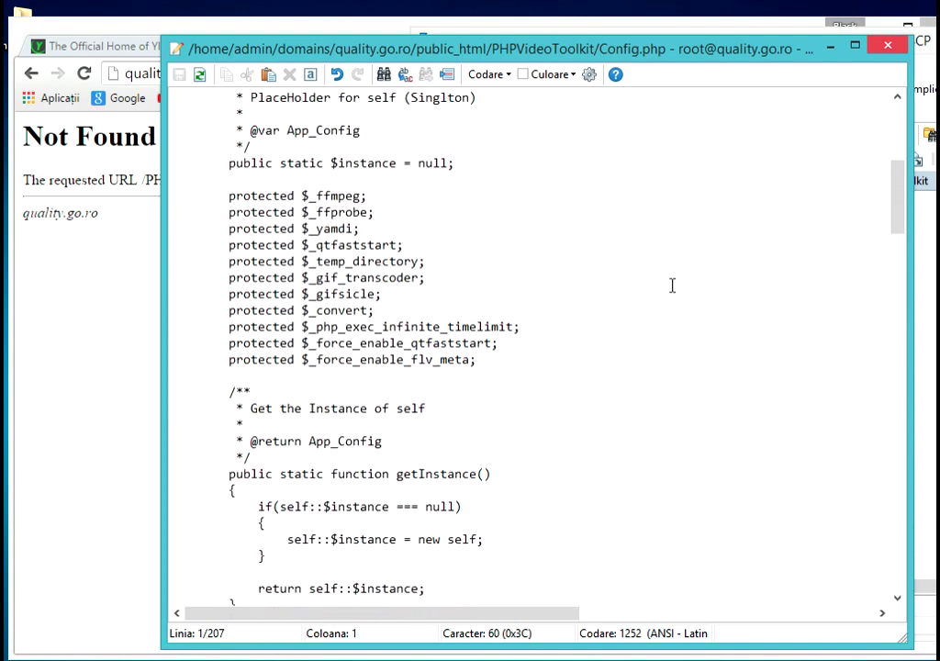
pyautogui.scroll(-9, 672, 285)
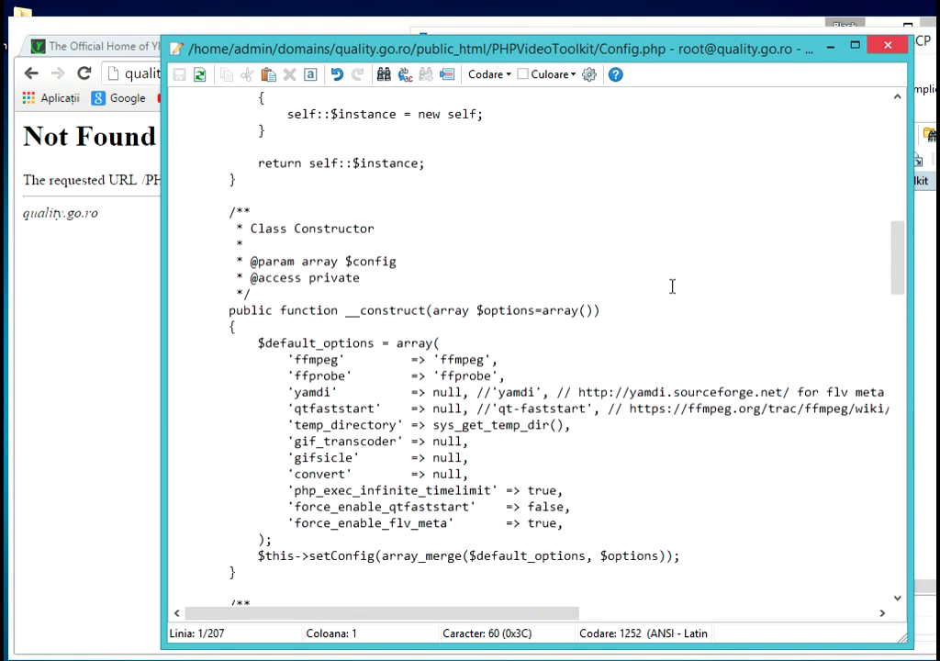
pyautogui.scroll(-11, 672, 286)
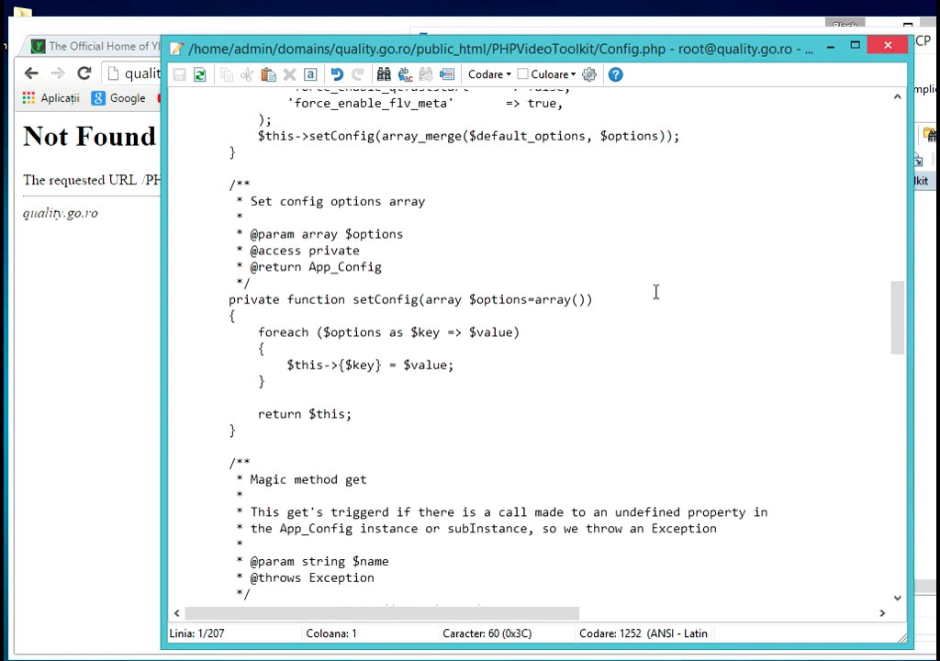
pyautogui.scroll(-13, 655, 291)
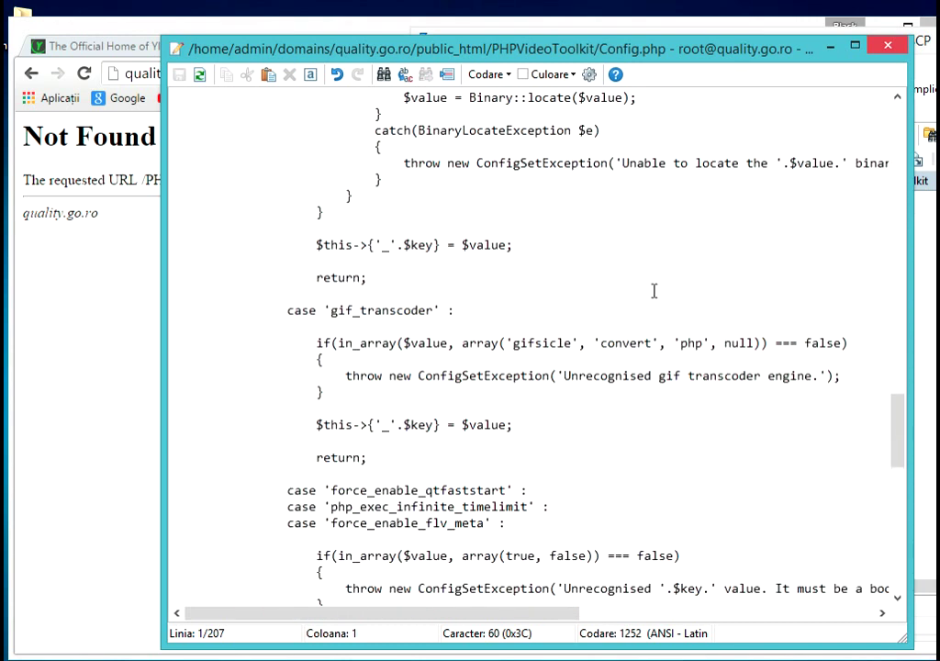
pyautogui.scroll(-17, 654, 291)
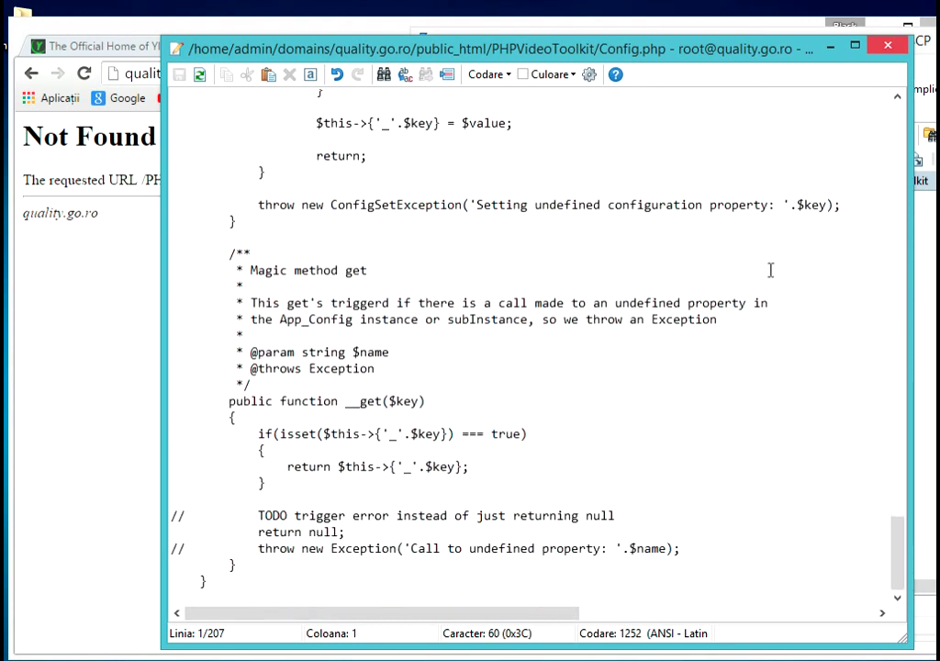
pyautogui.click(888, 46)
# - Check the installer progress and peek into the server's Cache folder before returning to PHPVideoToolkit
pyautogui.click(157, 654)
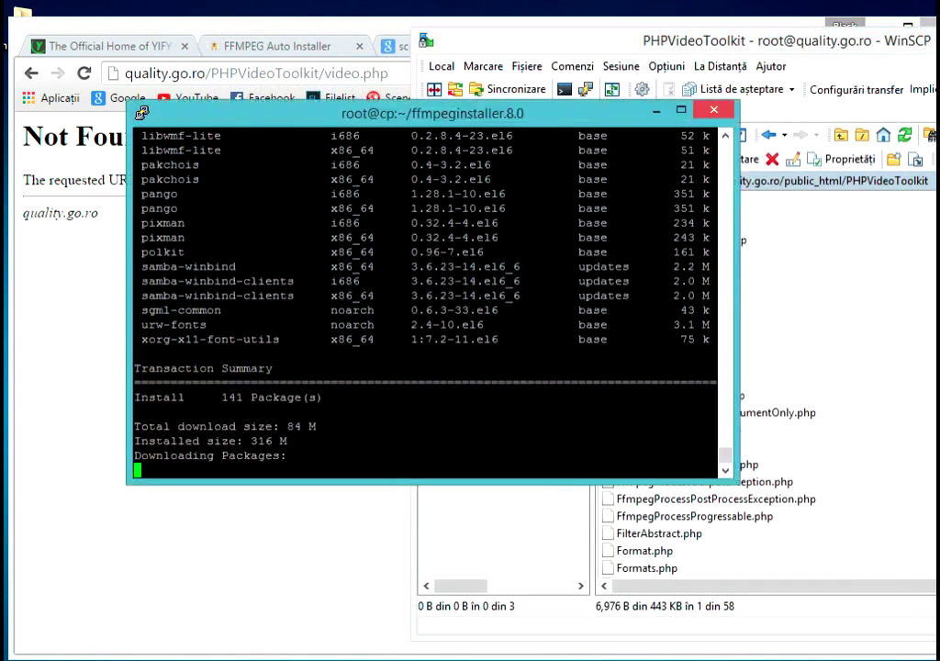
pyautogui.click(703, 515)
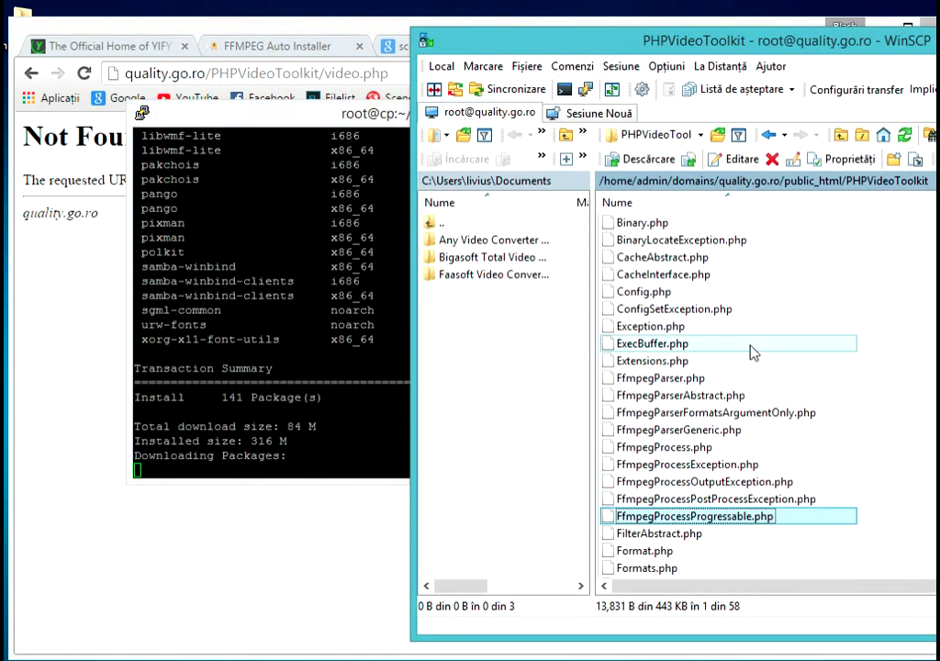
pyautogui.click(647, 292)
pyautogui.scroll(5, 749, 329)
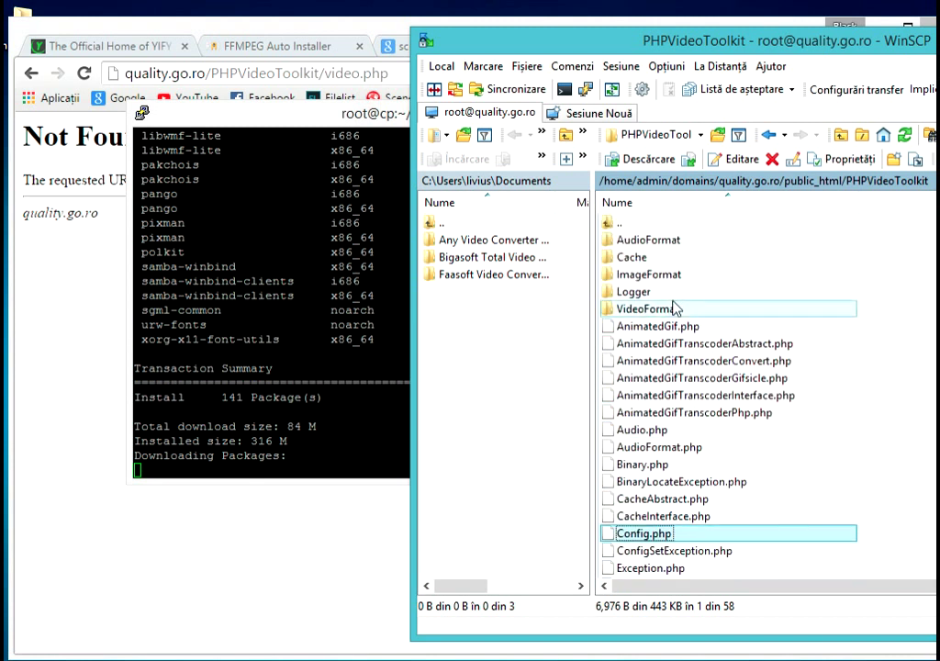
pyautogui.doubleClick(632, 258)
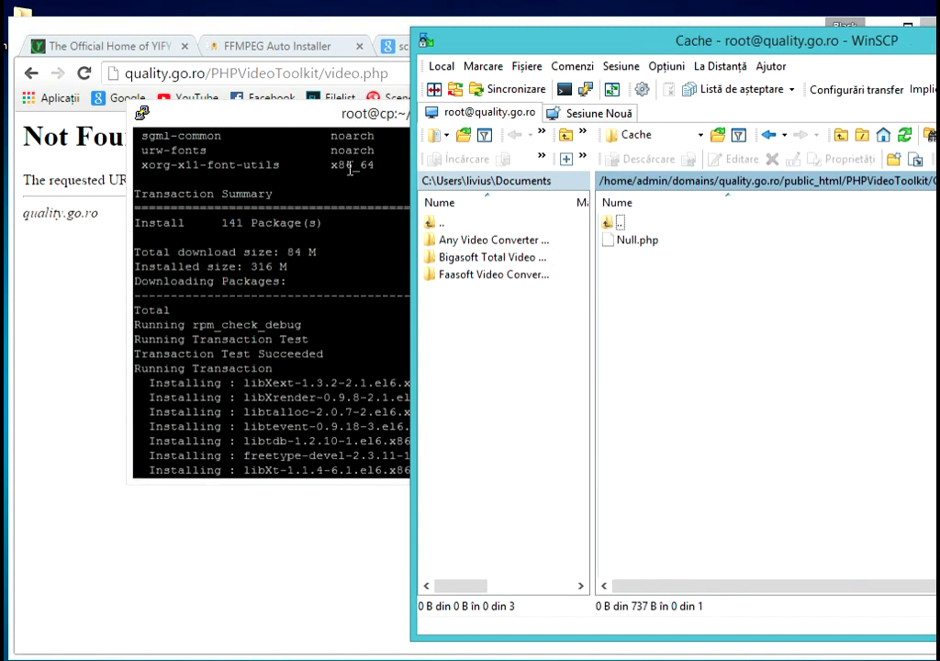
pyautogui.click(335, 194)
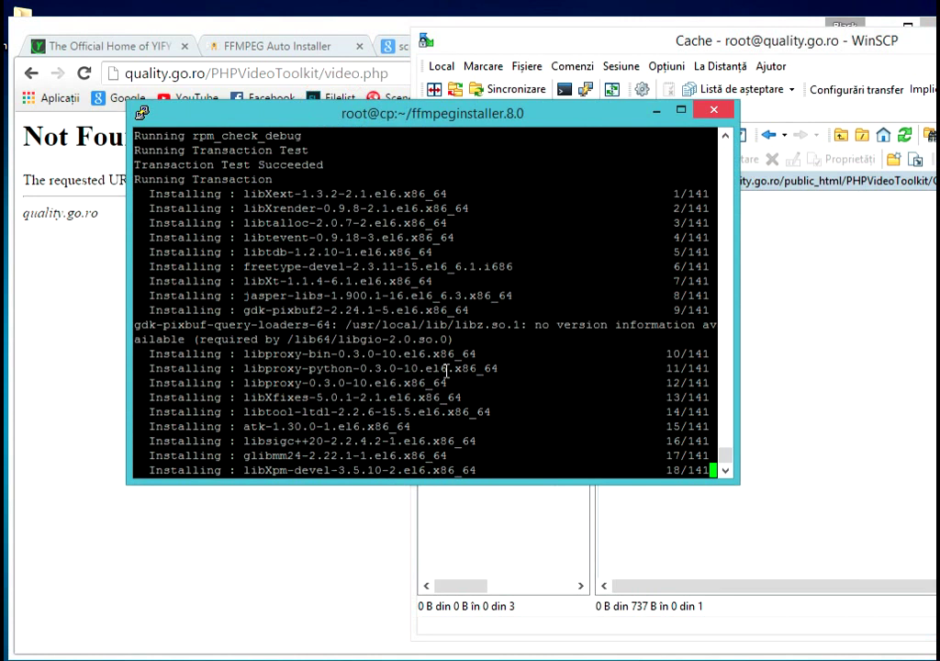
pyautogui.click(877, 415)
pyautogui.doubleClick(663, 223)
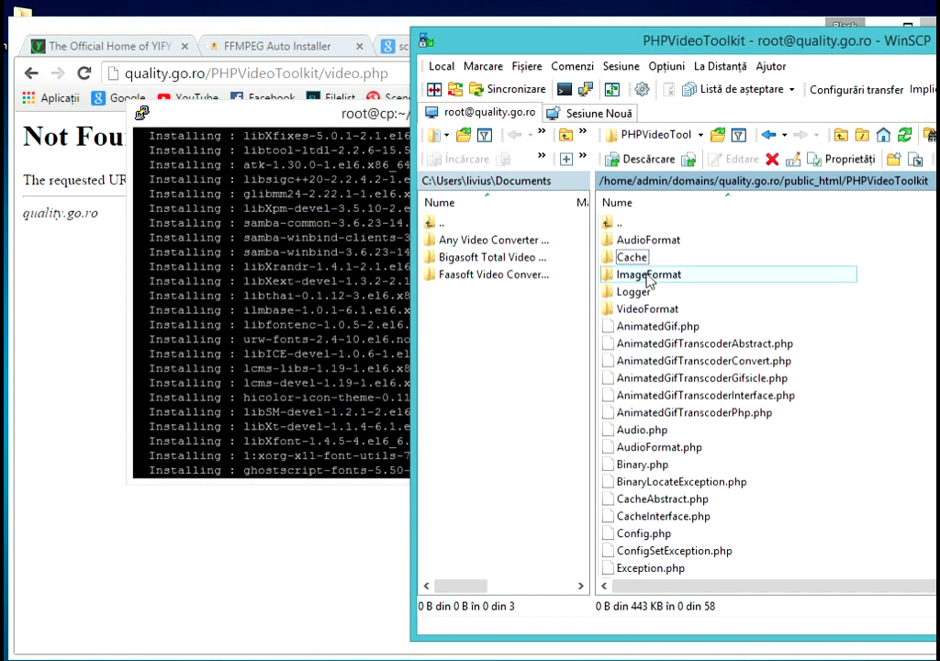
# - Set the Cache folder's permissions to 0777 by adding group and others write access
pyautogui.rightClick(633, 258)
pyautogui.click(716, 493)
pyautogui.click(801, 392)
pyautogui.click(800, 410)
pyautogui.click(747, 518)
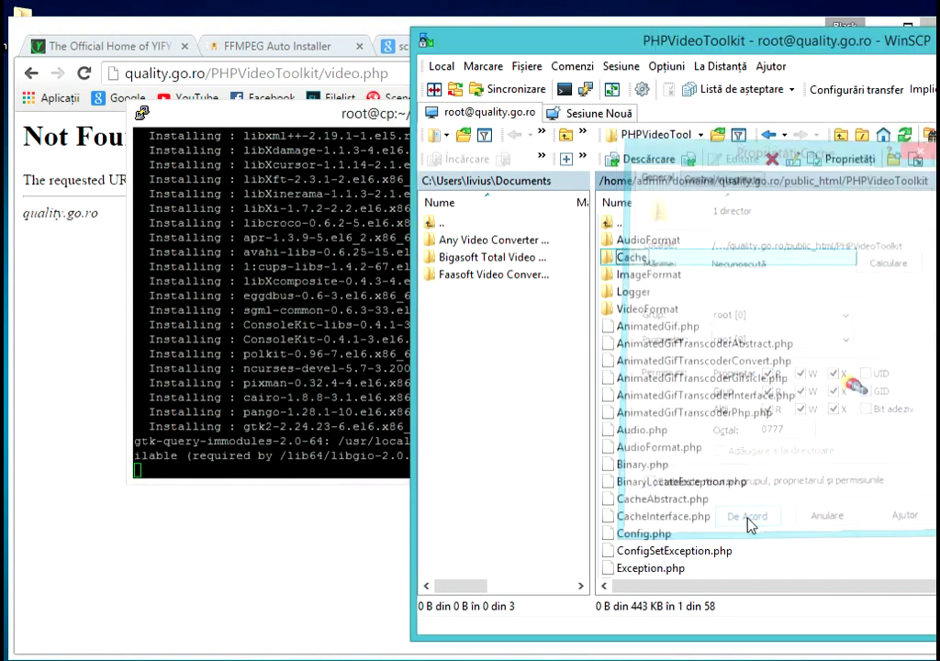
# - Strip /video.php from the address and reload quality.go.ro/PHPVideoToolkit, still 403 Forbidden
pyautogui.click(84, 378)
pyautogui.click(425, 72)
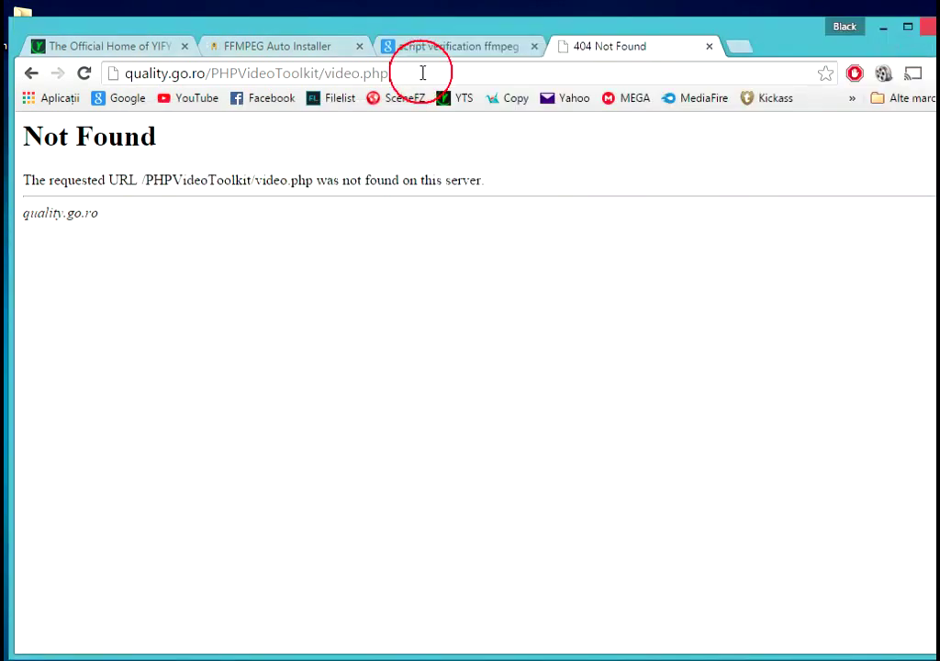
pyautogui.moveTo(424, 73); pyautogui.dragTo(319, 72)
pyautogui.press('BackSpace')
pyautogui.press('Return')
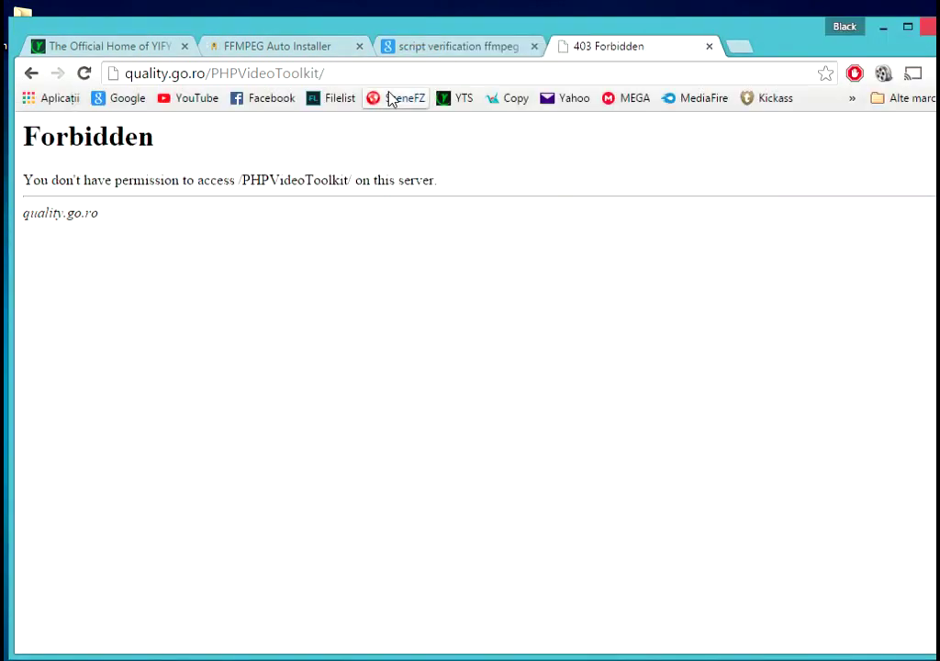
pyautogui.click(883, 27)
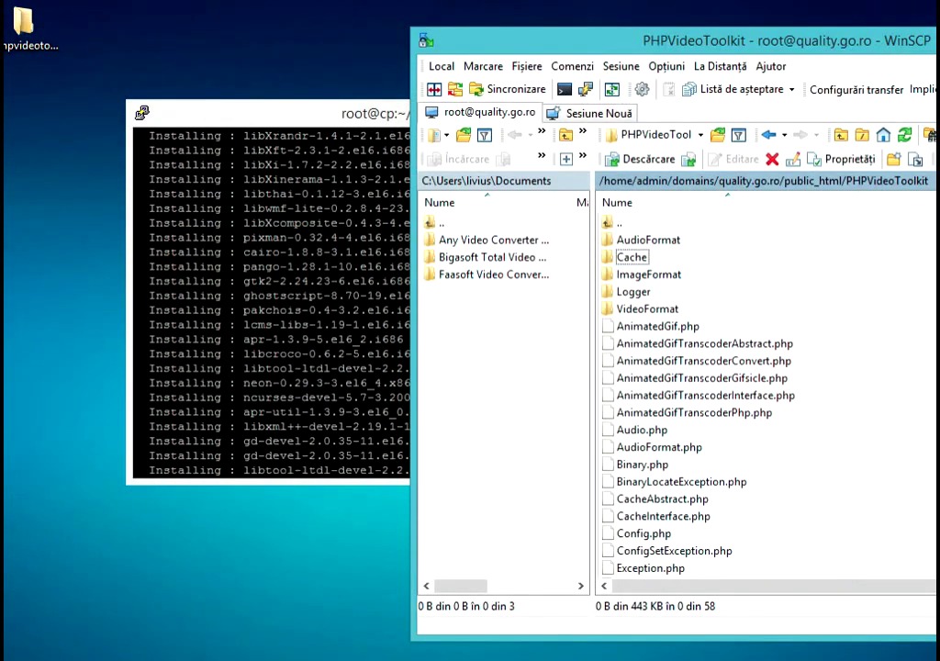
# - Watch the installer output and mark the Installation of Git line
pyautogui.click(936, 40)
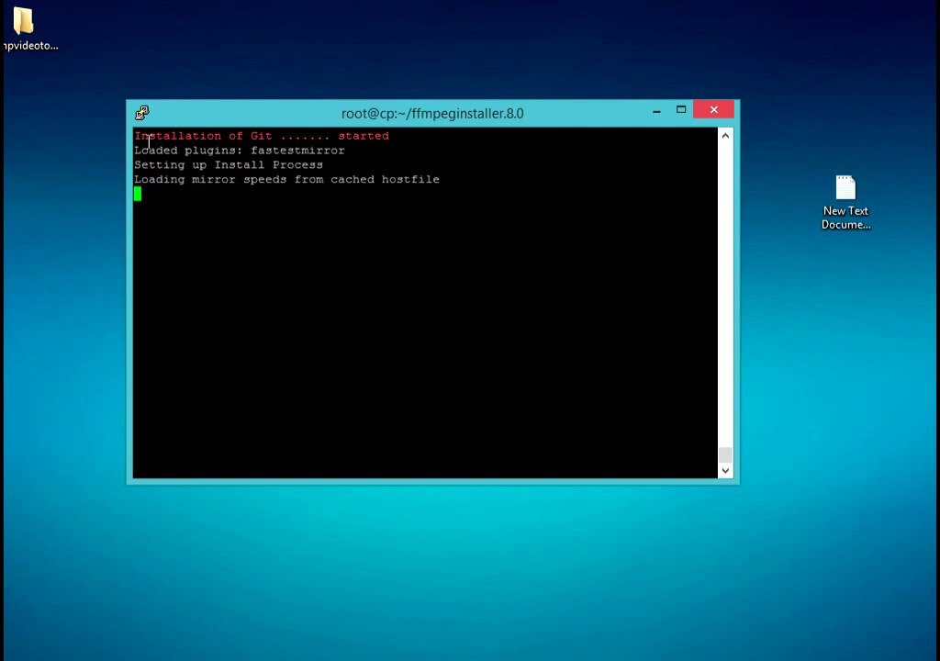
pyautogui.moveTo(140, 133); pyautogui.dragTo(328, 134)
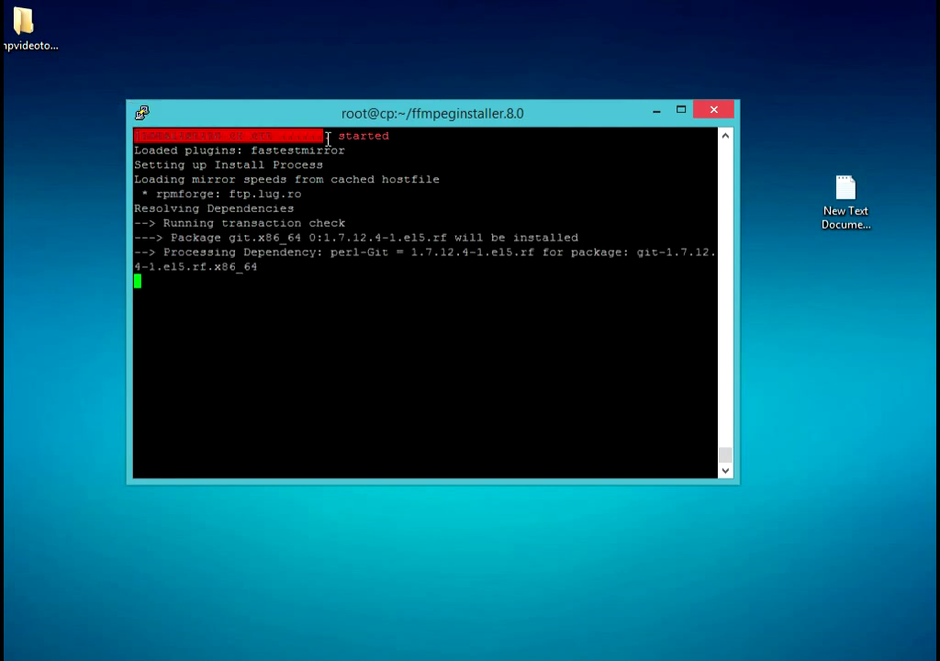
pyautogui.click(432, 112)
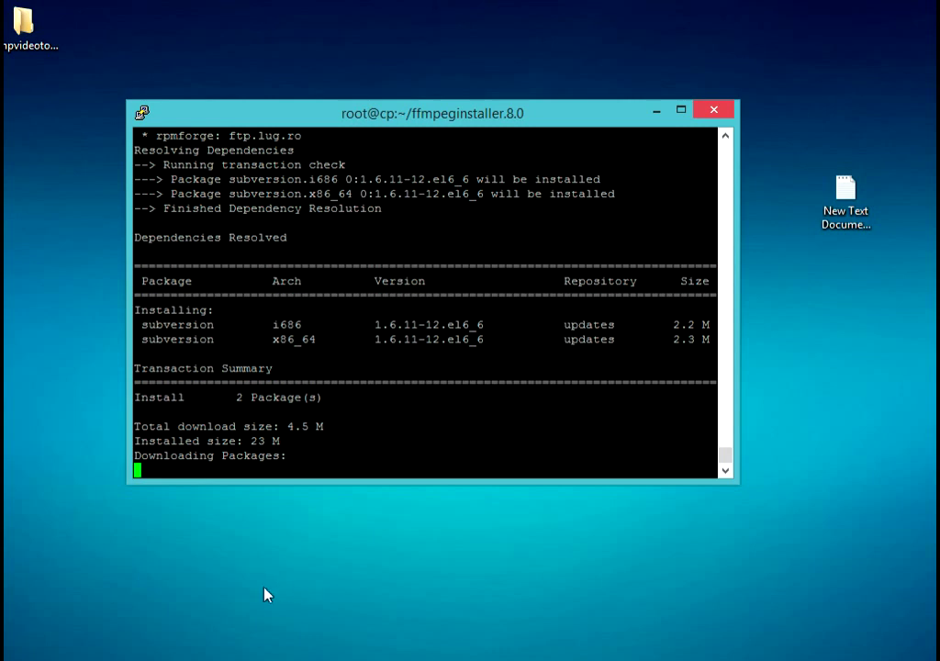
# - Go up to public_html and delete the PHPVideoToolkit folder, confirming with De Acord
pyautogui.hotkey('alt', 'Tab')
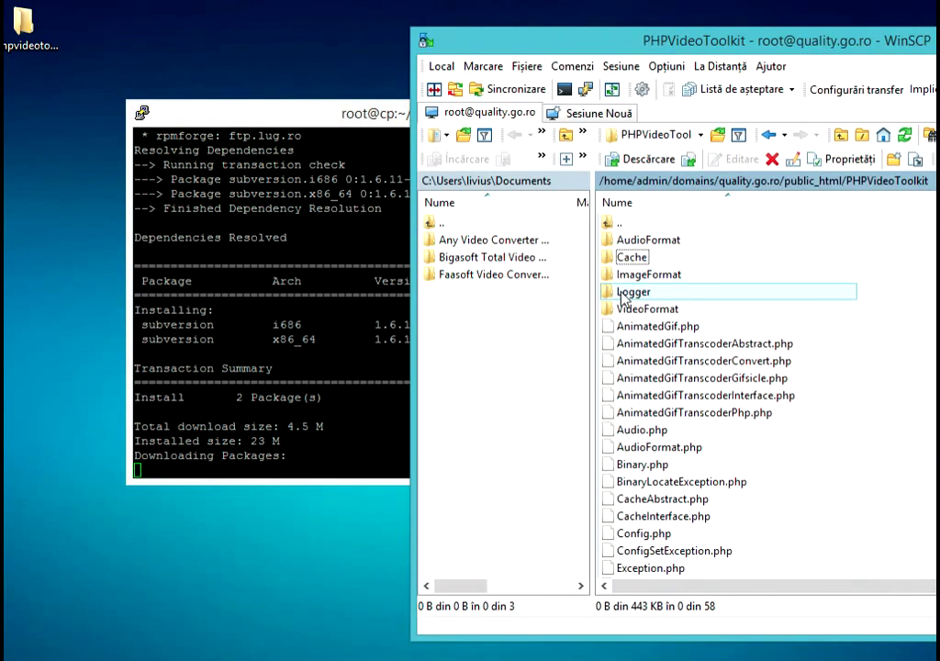
pyautogui.doubleClick(643, 220)
pyautogui.click(667, 259)
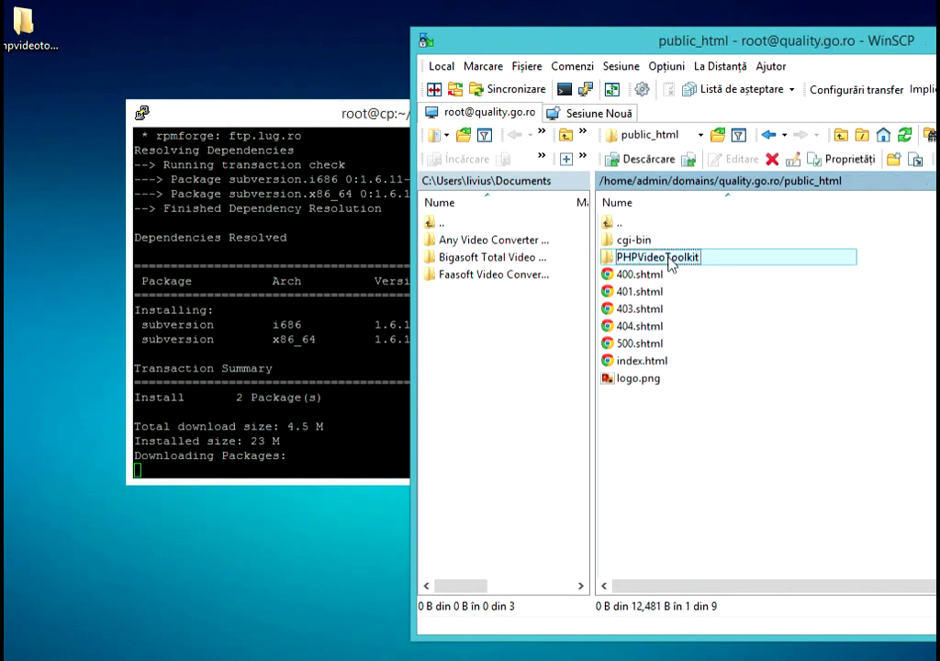
pyautogui.press('Delete')
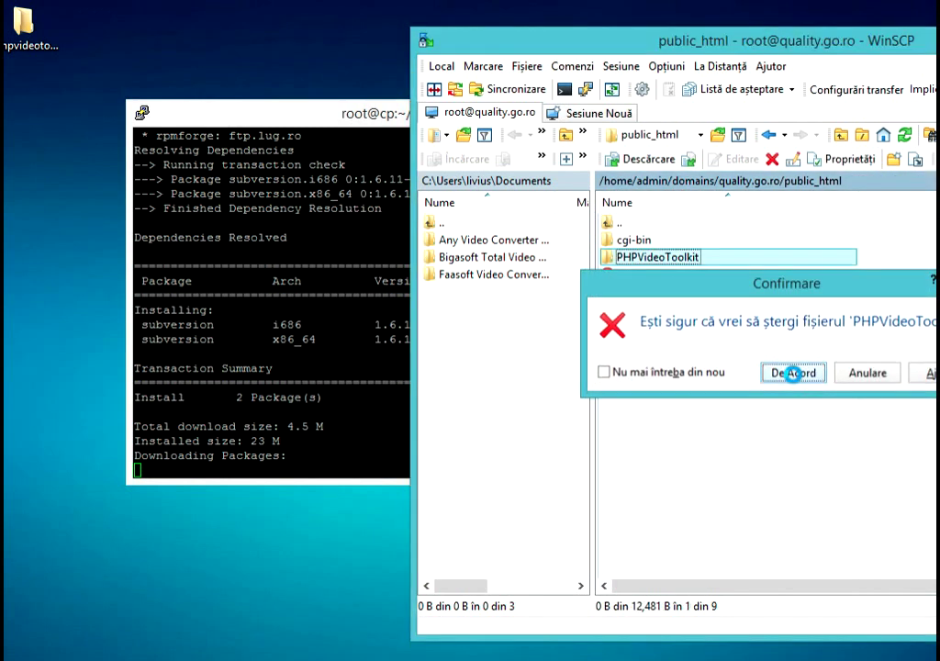
pyautogui.click(793, 371)
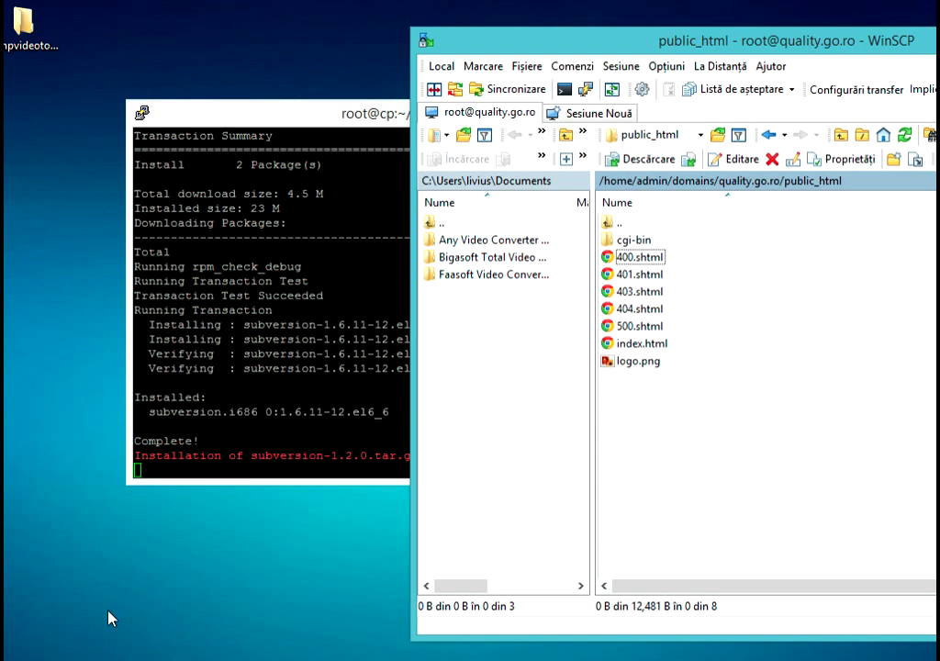
pyautogui.click(195, 471)
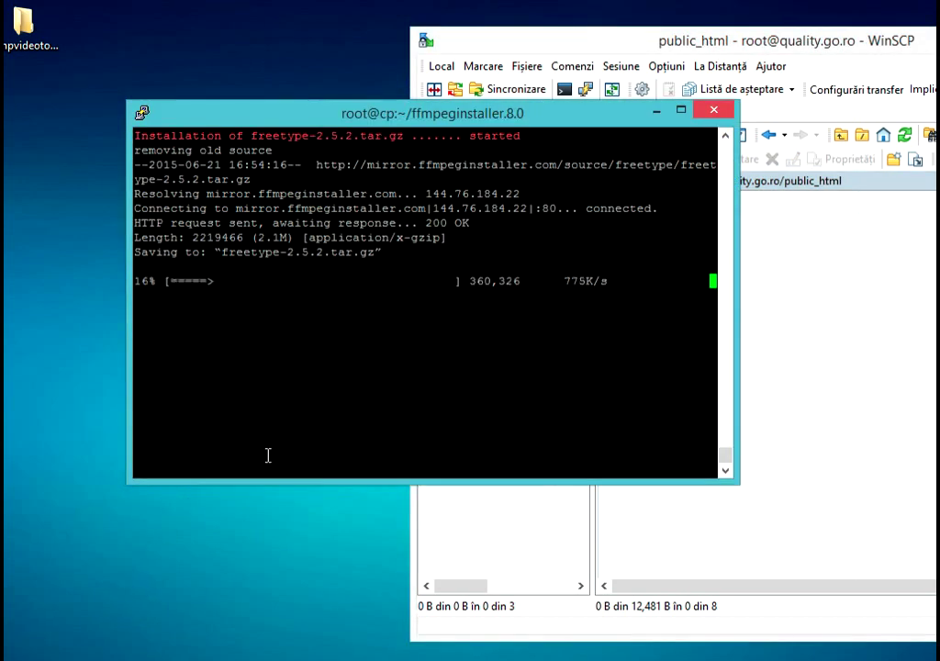
# - Search Google for 'wordpress' and download the WordPress 4.2.2 zip from wordpress.org
pyautogui.click(76, 656)
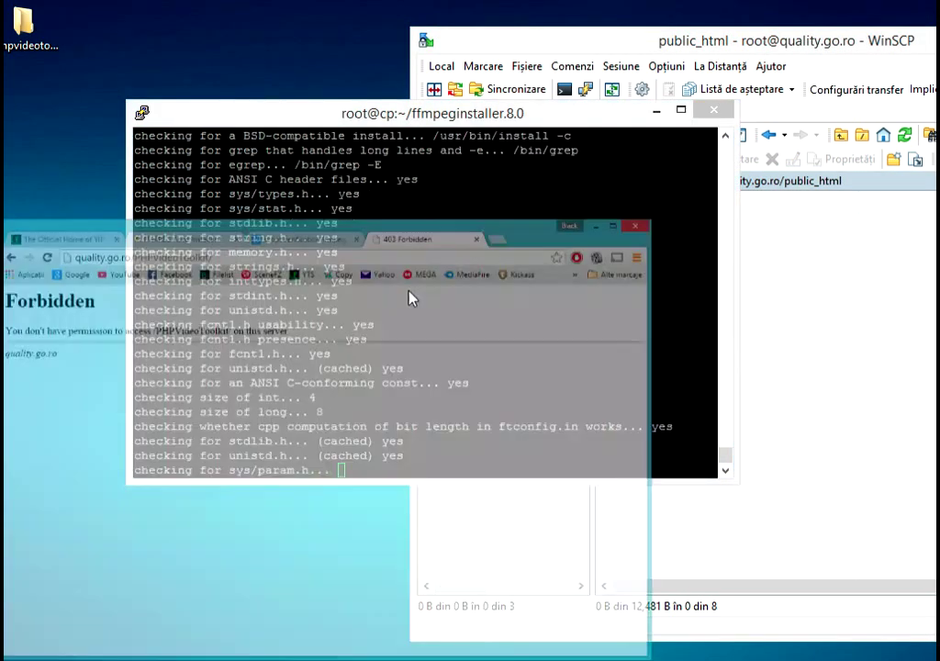
pyautogui.click(446, 46)
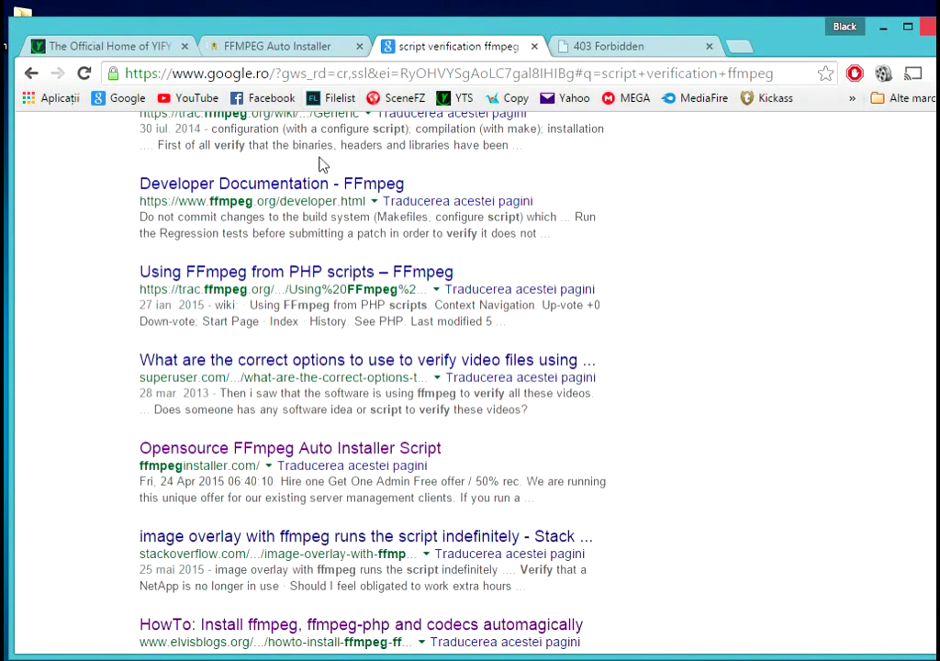
pyautogui.scroll(3, 367, 183)
pyautogui.tripleClick(347, 148)
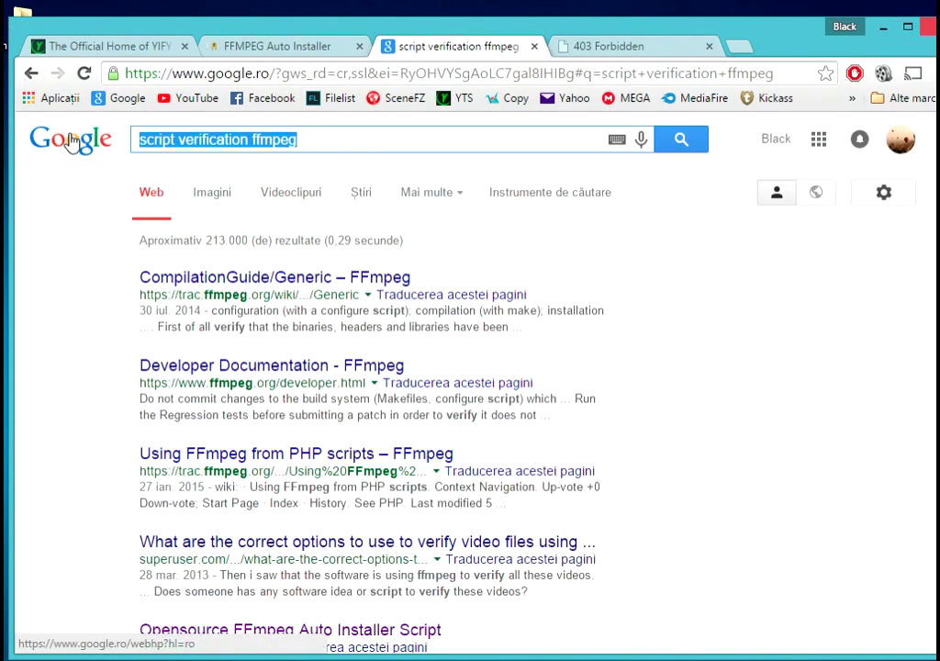
pyautogui.write('wordp')
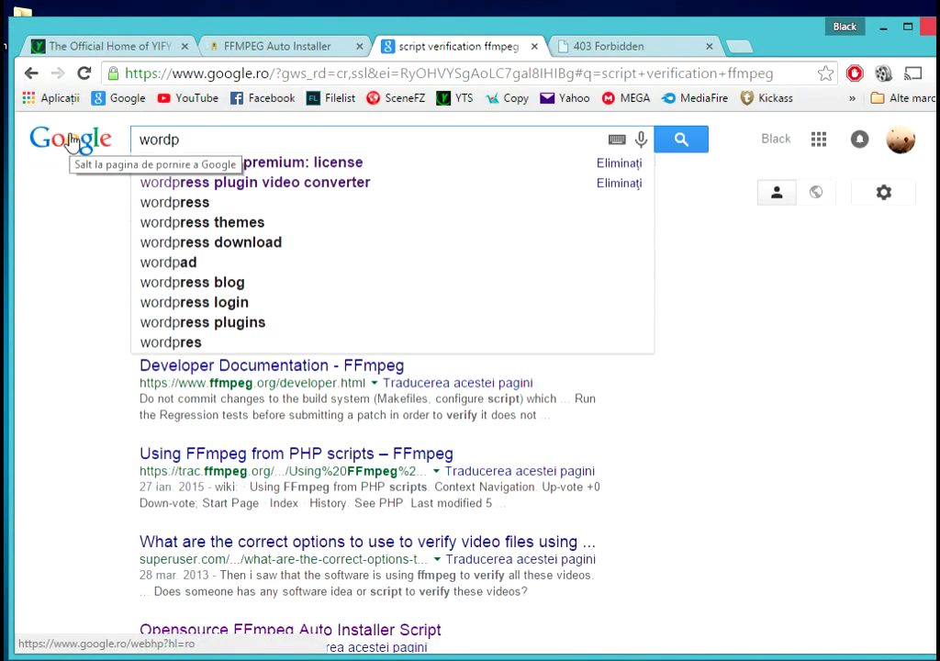
pyautogui.click(200, 203)
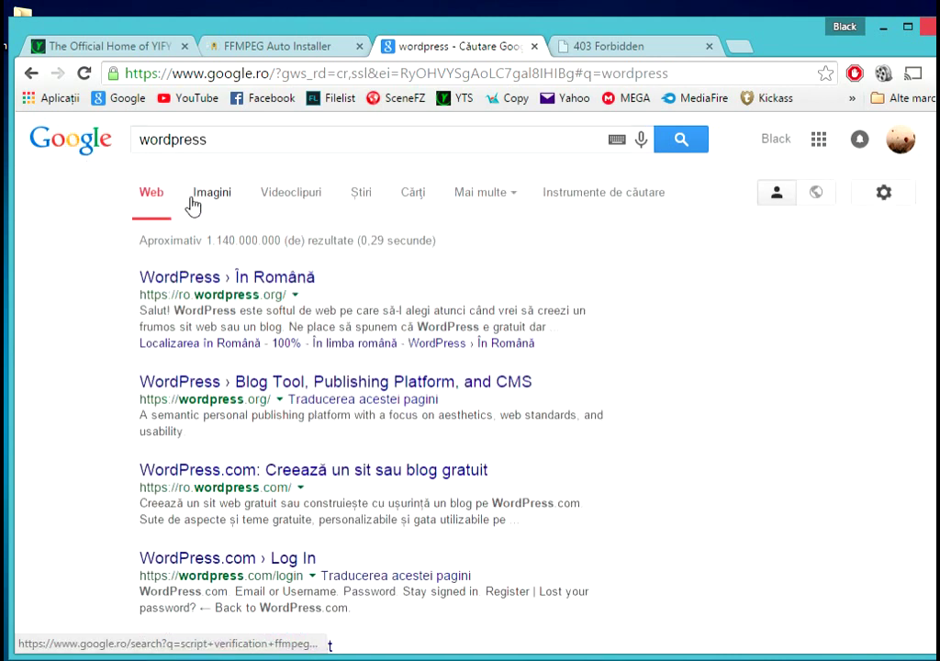
pyautogui.click(246, 384)
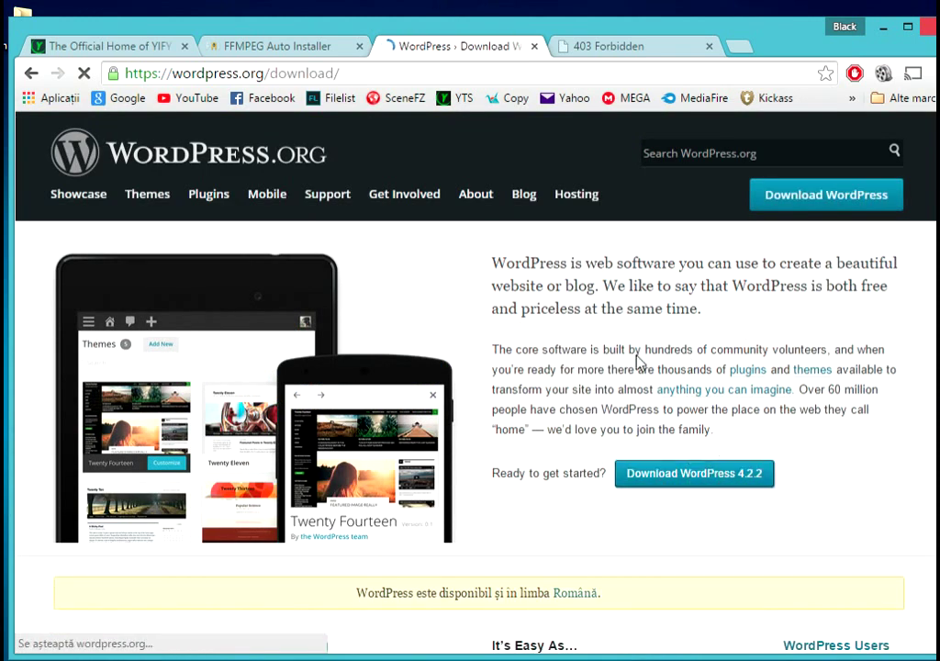
pyautogui.click(795, 367)
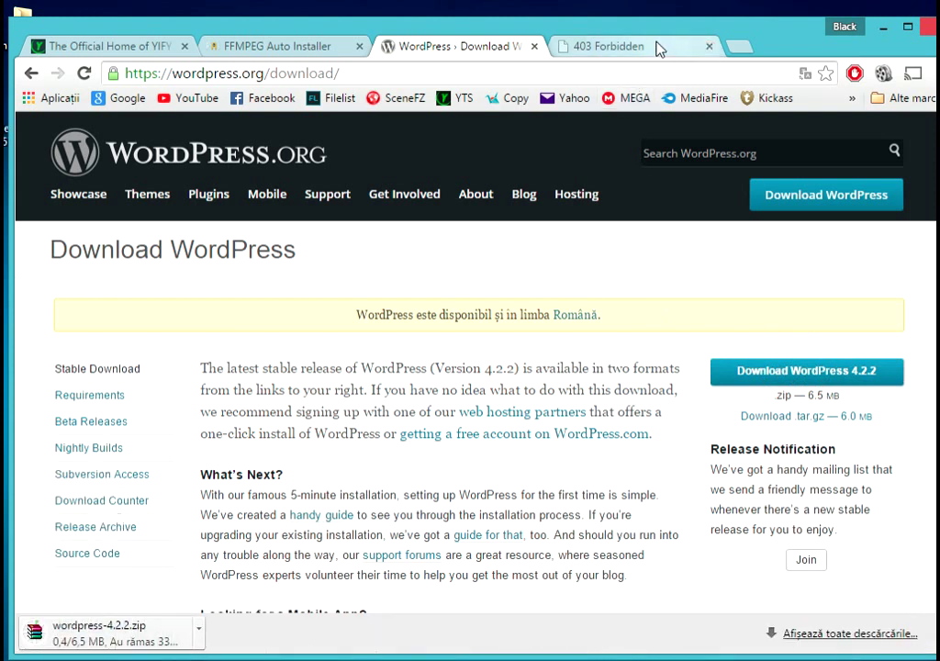
pyautogui.click(656, 46)
# - Load the control panel on port 2222 and log in to DirectAdmin
pyautogui.moveTo(436, 74); pyautogui.dragTo(217, 78)
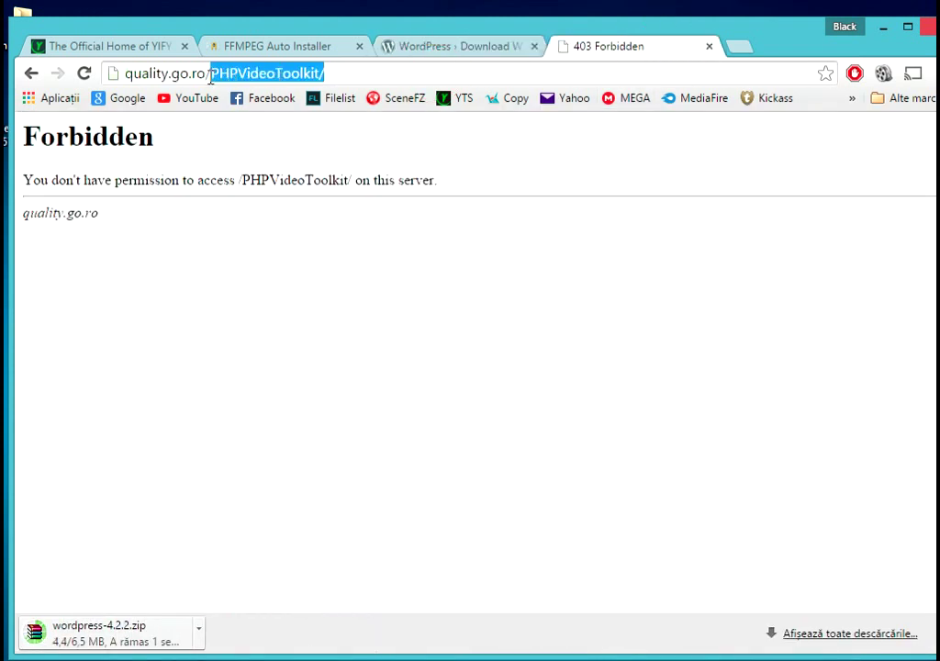
pyautogui.write(':2222')
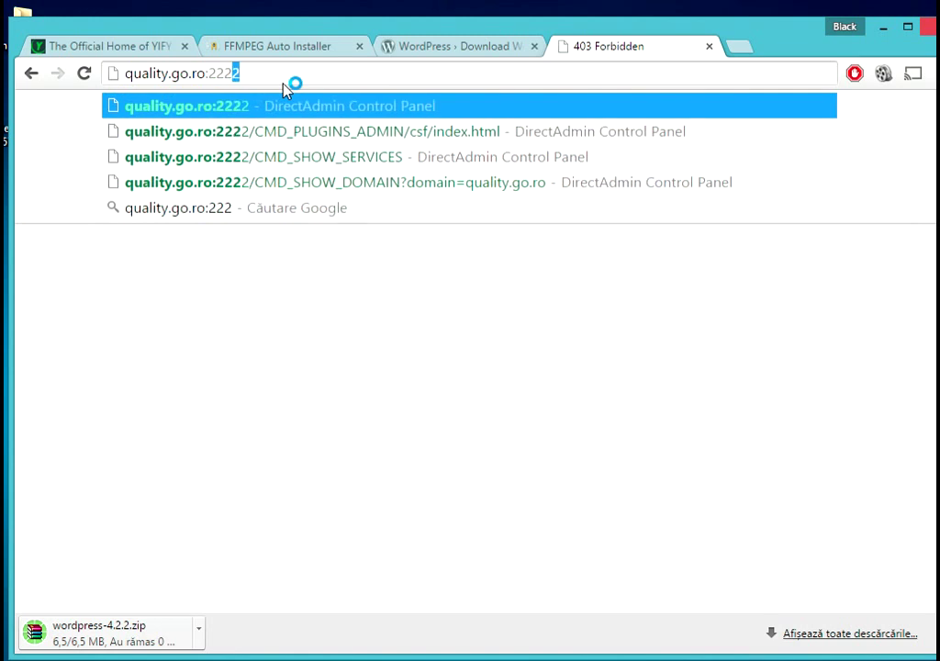
pyautogui.press('Return')
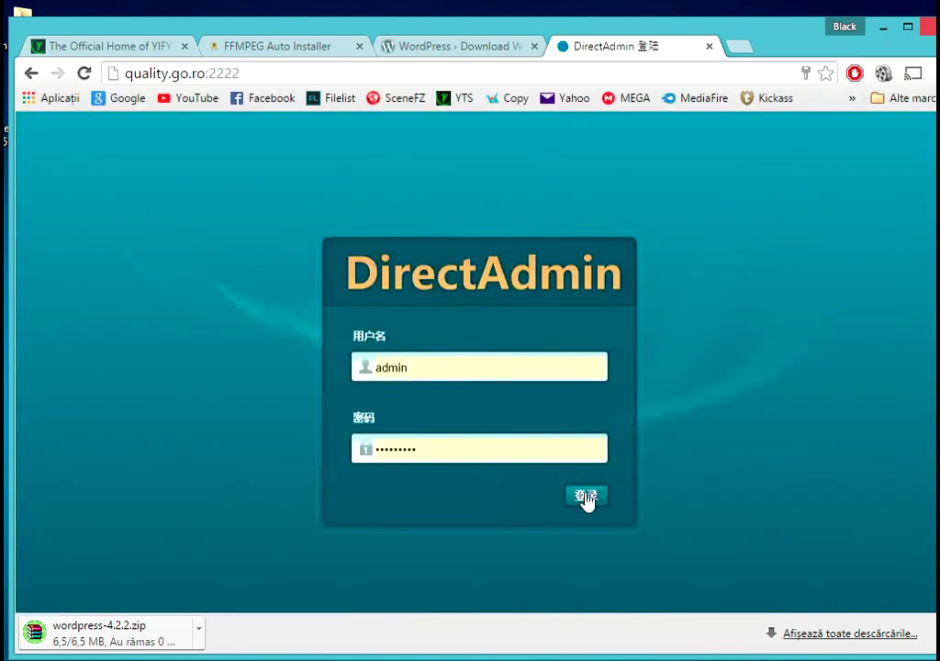
pyautogui.click(586, 497)
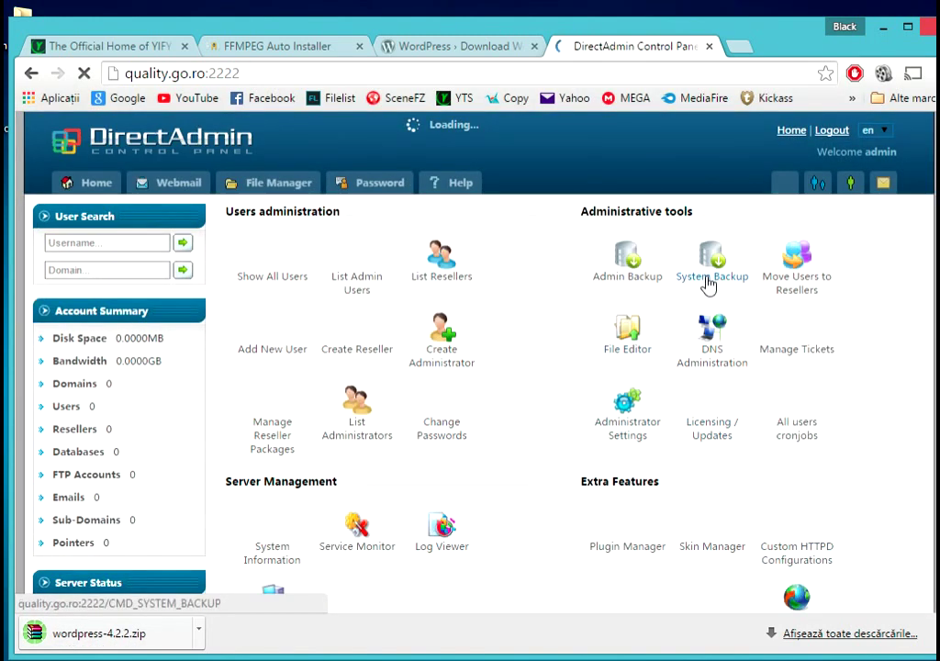
# - Browse the quality.go.ro file manager to public_html and reach its upload page
pyautogui.click(850, 183)
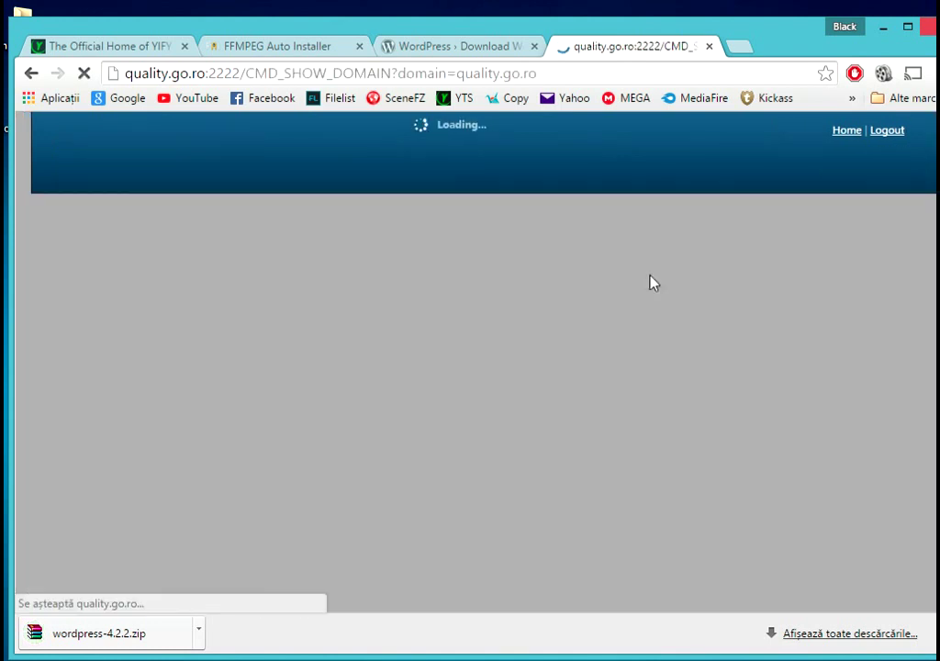
pyautogui.scroll(-1, 539, 306)
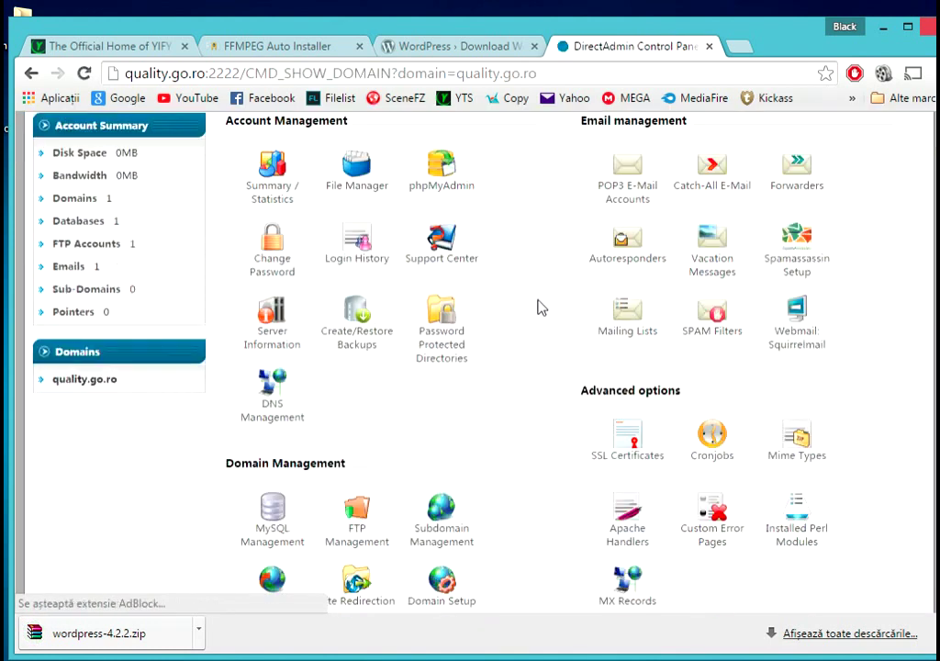
pyautogui.click(360, 531)
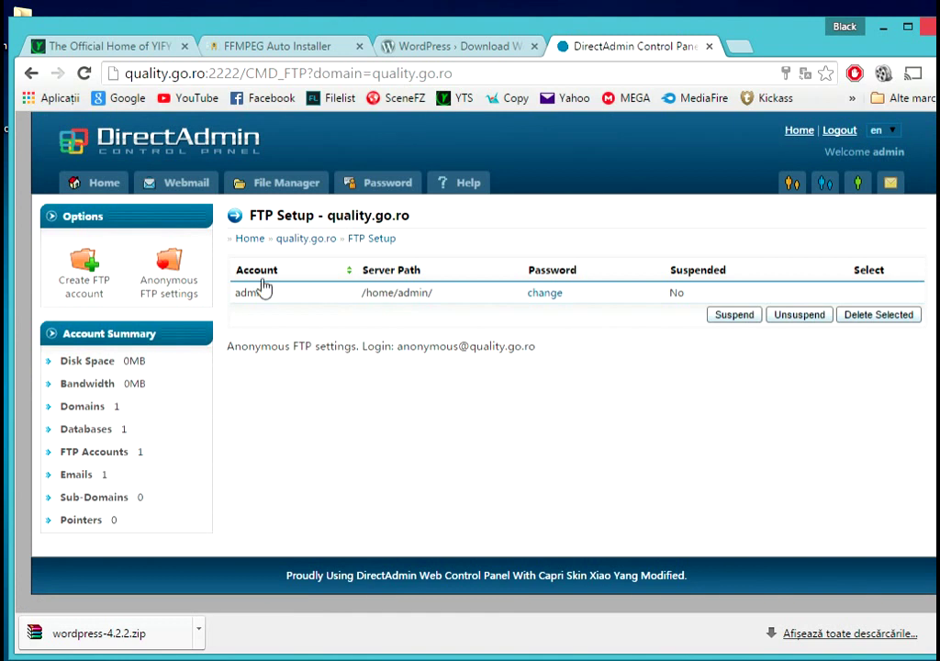
pyautogui.click(262, 183)
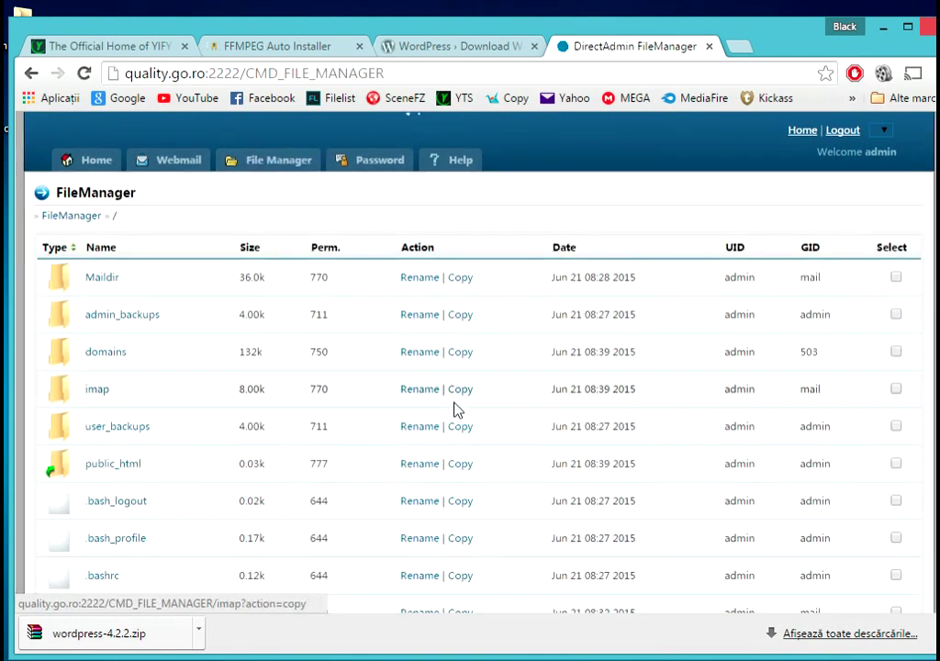
pyautogui.scroll(-2, 290, 382)
pyautogui.click(112, 284)
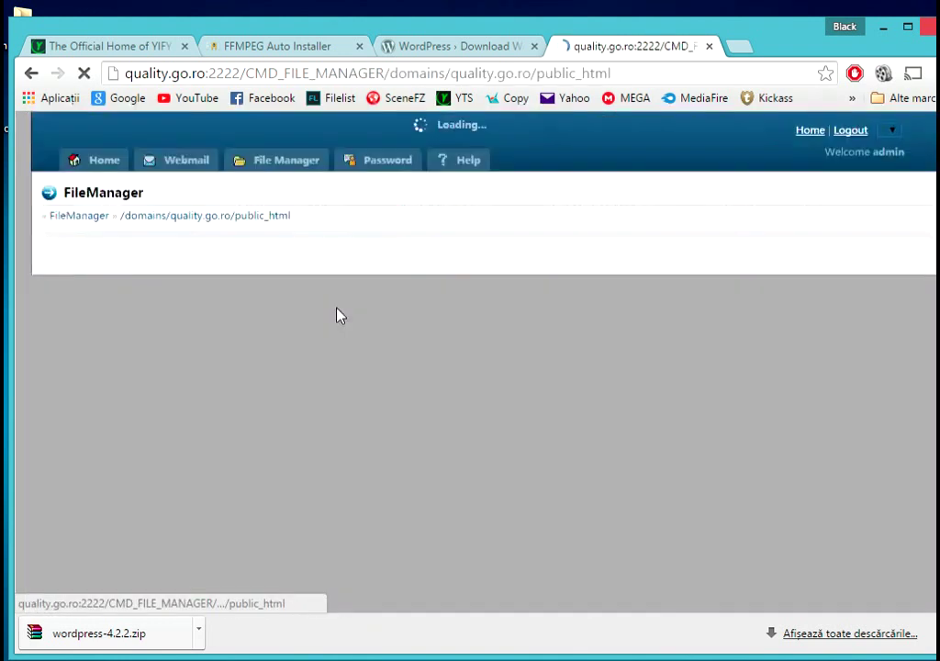
pyautogui.scroll(-3, 362, 327)
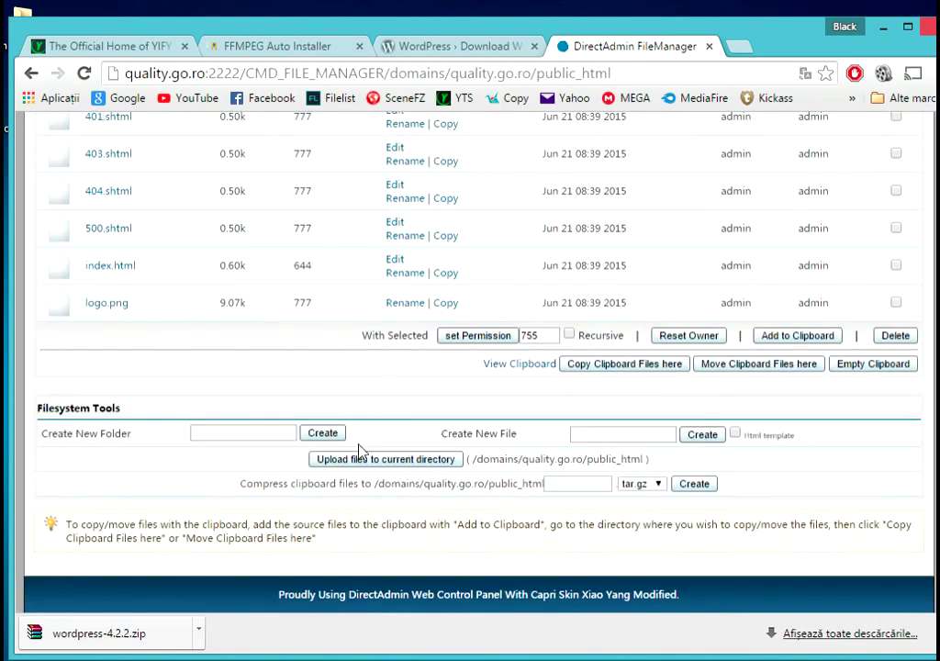
pyautogui.click(386, 459)
# - Upload wordpress-4.2.2.zip into public_html
pyautogui.click(275, 292)
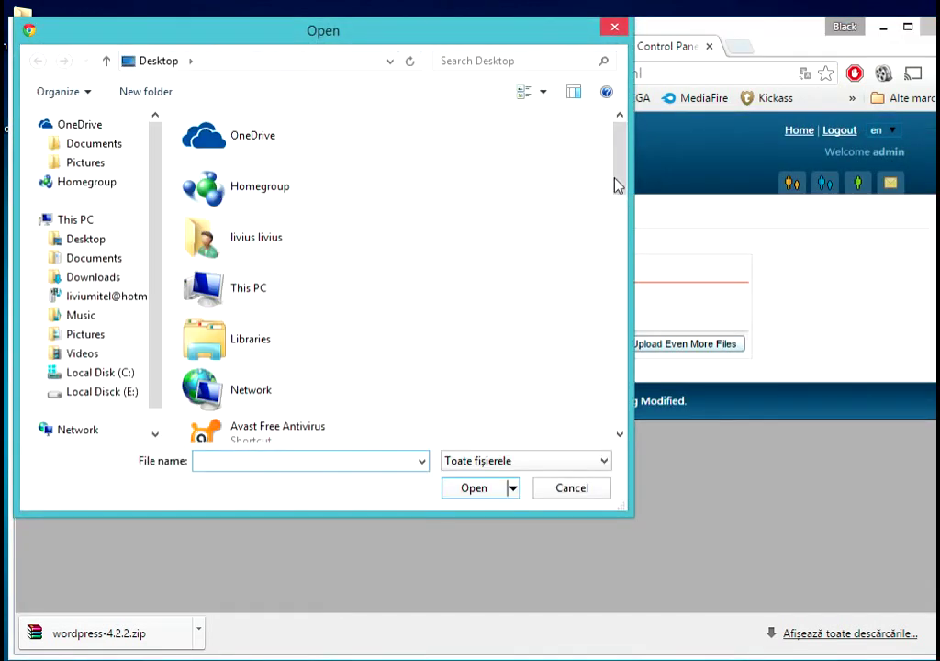
pyautogui.moveTo(617, 183); pyautogui.dragTo(624, 399)
pyautogui.doubleClick(288, 421)
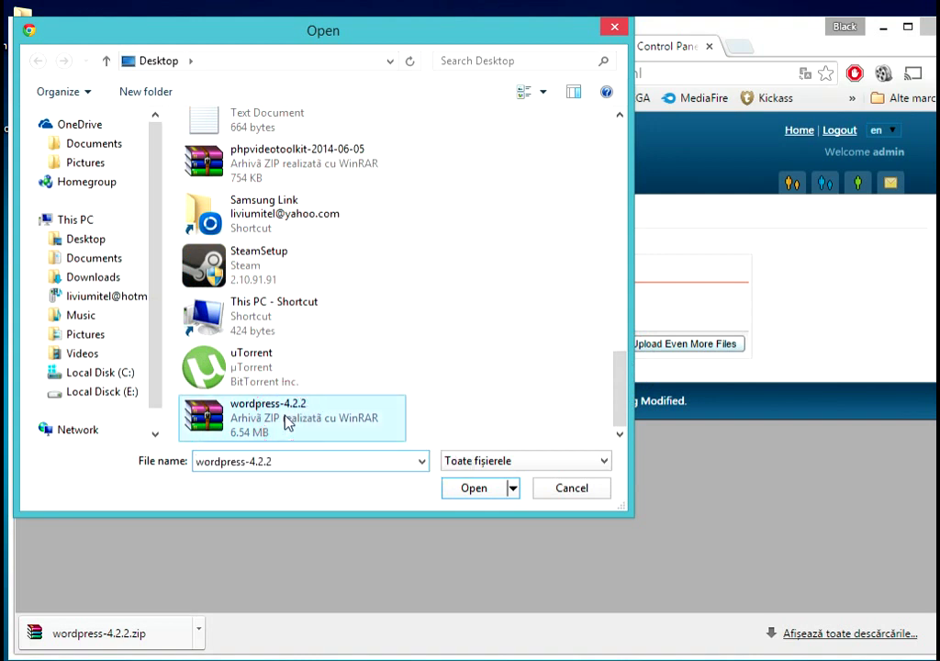
pyautogui.click(585, 345)
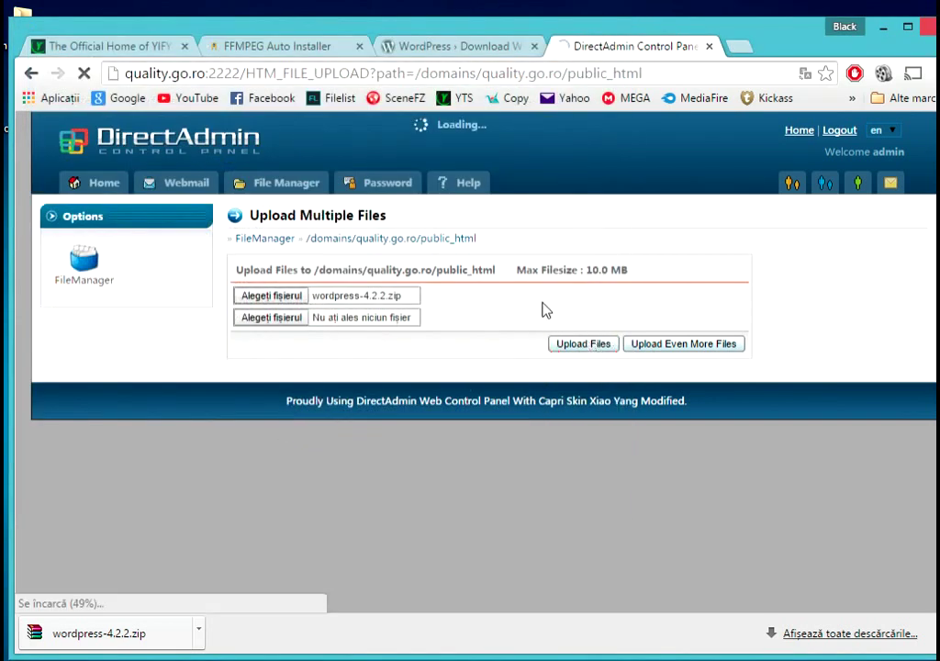
# - Extract wordpress-4.2.2.zip so a wordpress folder appears in public_html
pyautogui.click(203, 334)
pyautogui.scroll(-1, 405, 321)
pyautogui.scroll(-1, 405, 317)
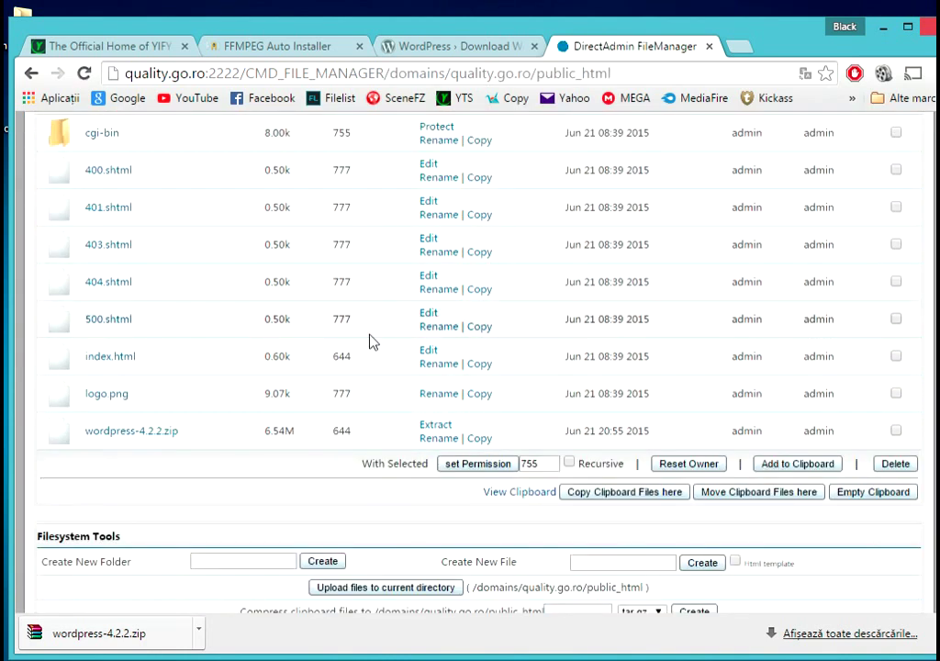
pyautogui.click(433, 425)
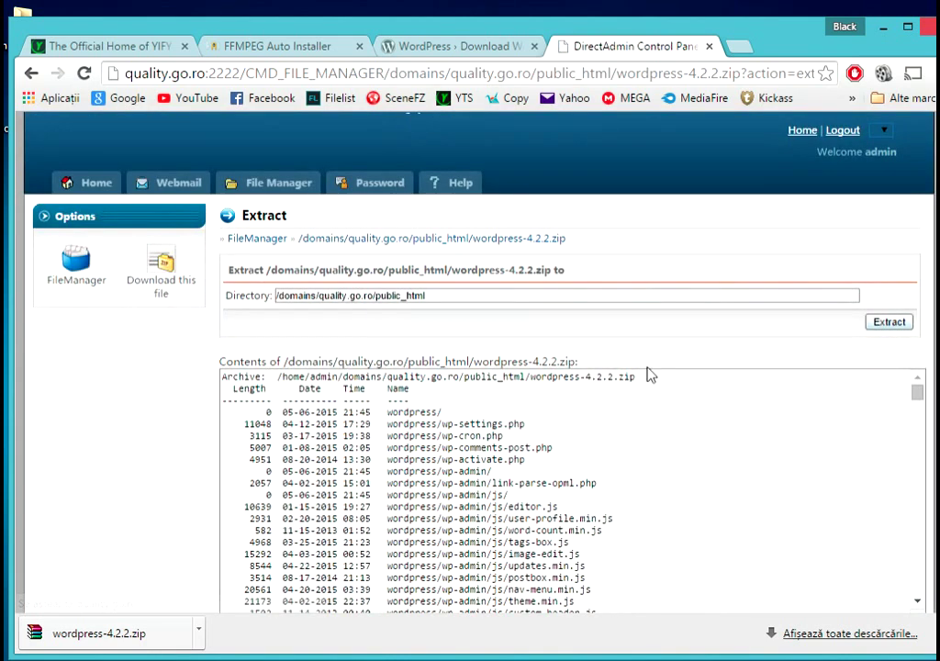
pyautogui.click(888, 323)
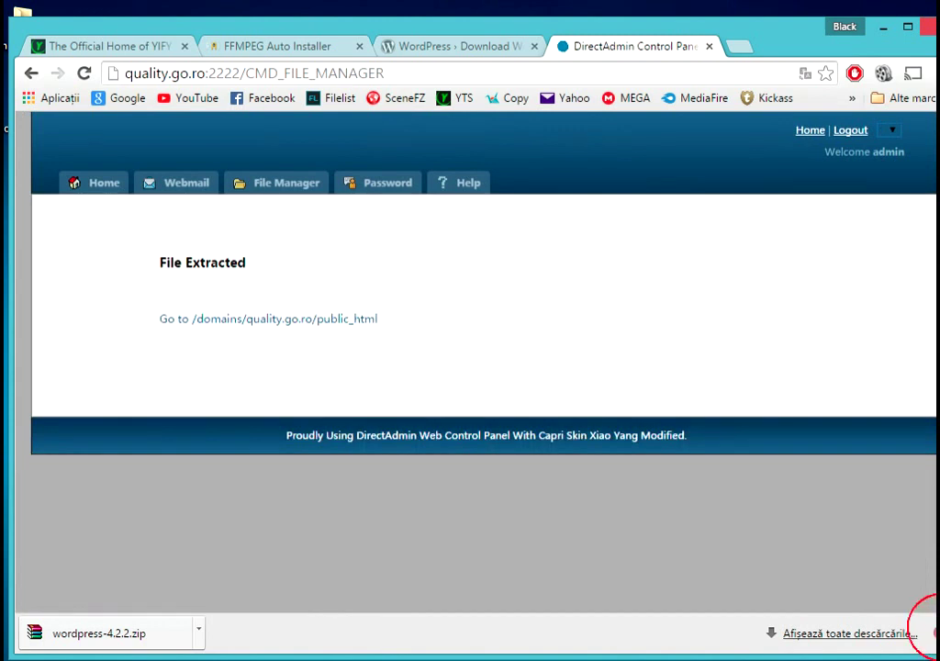
pyautogui.click(239, 321)
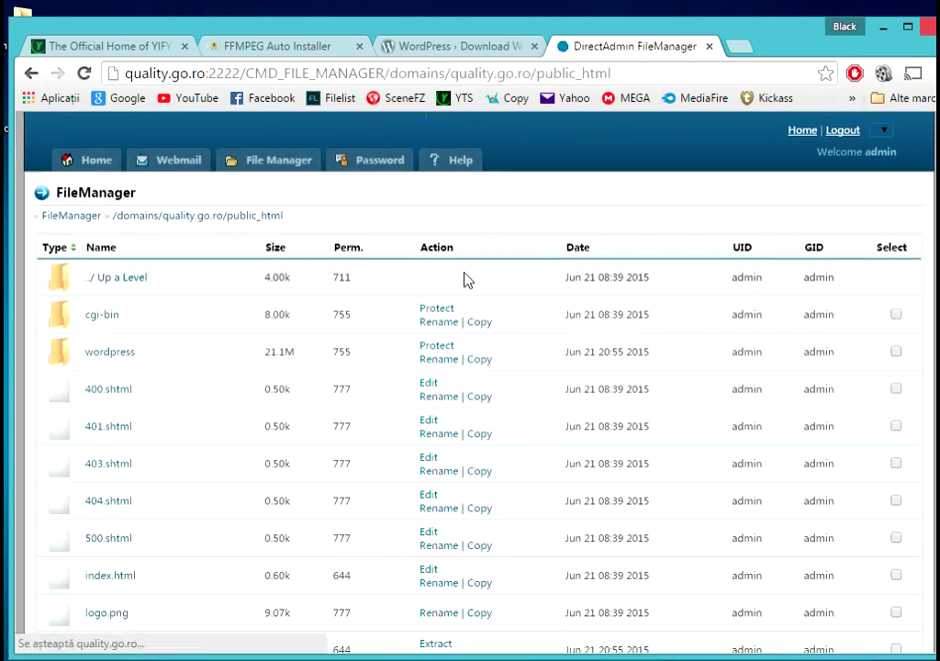
pyautogui.scroll(-1, 487, 271)
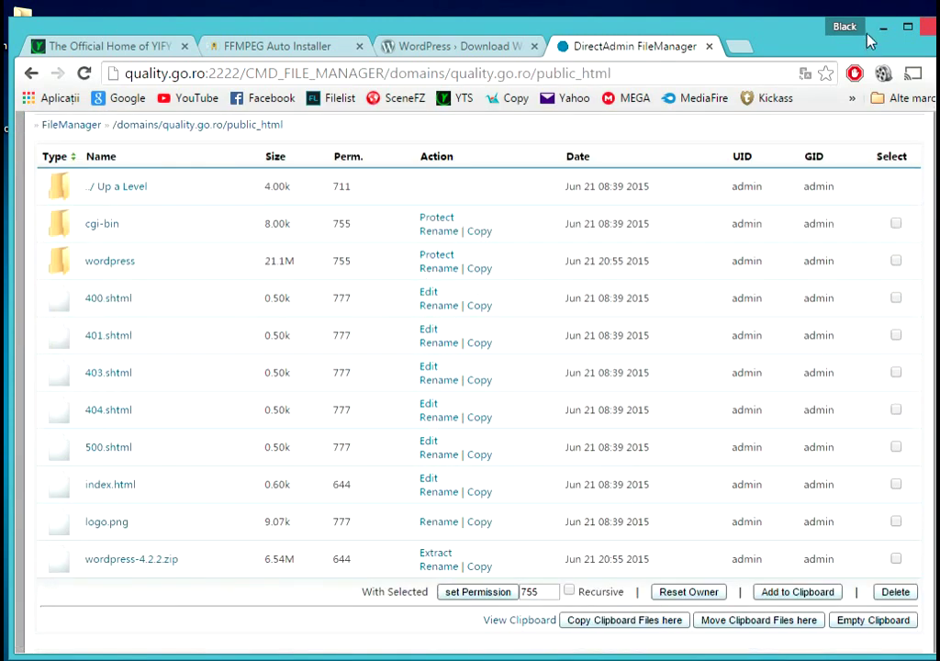
# - Load quality.go.ro/wordpress in a new tab and click Let's go! for the database form
pyautogui.click(745, 47)
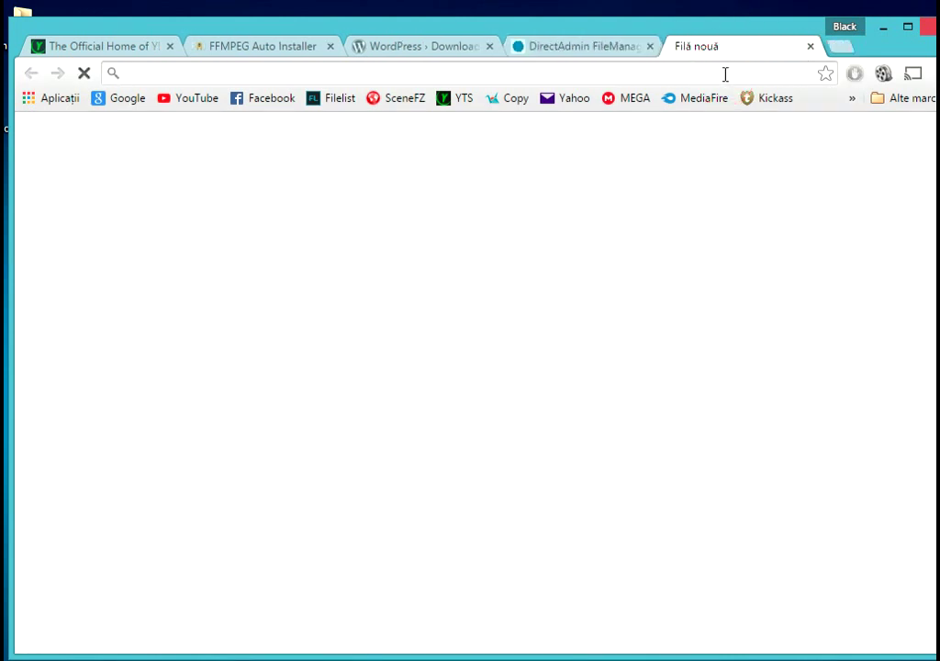
pyautogui.write('w')
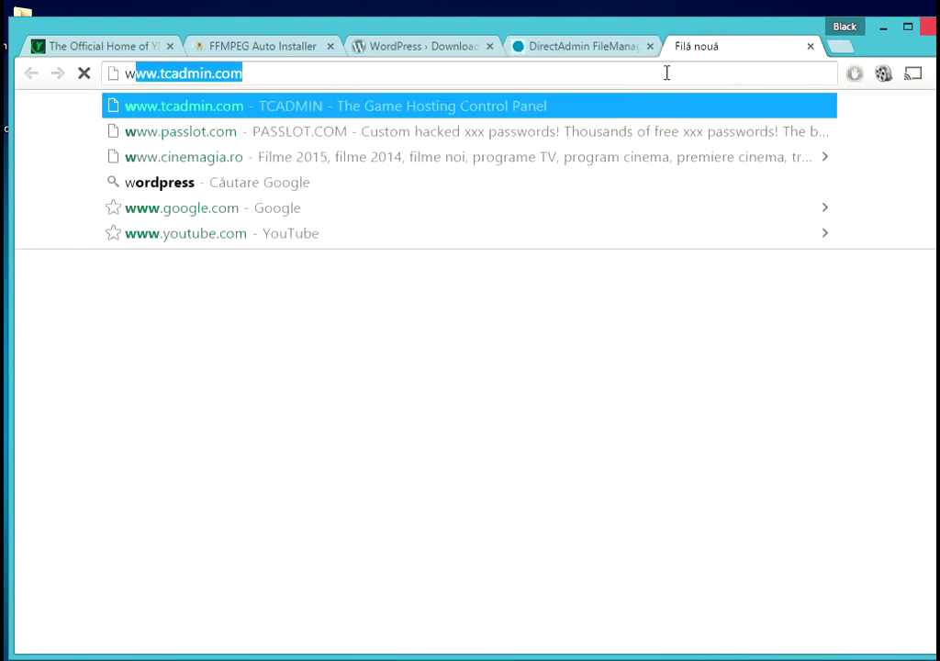
pyautogui.press('BackSpace')
pyautogui.press('BackSpace')
pyautogui.write('quality.go.ro')
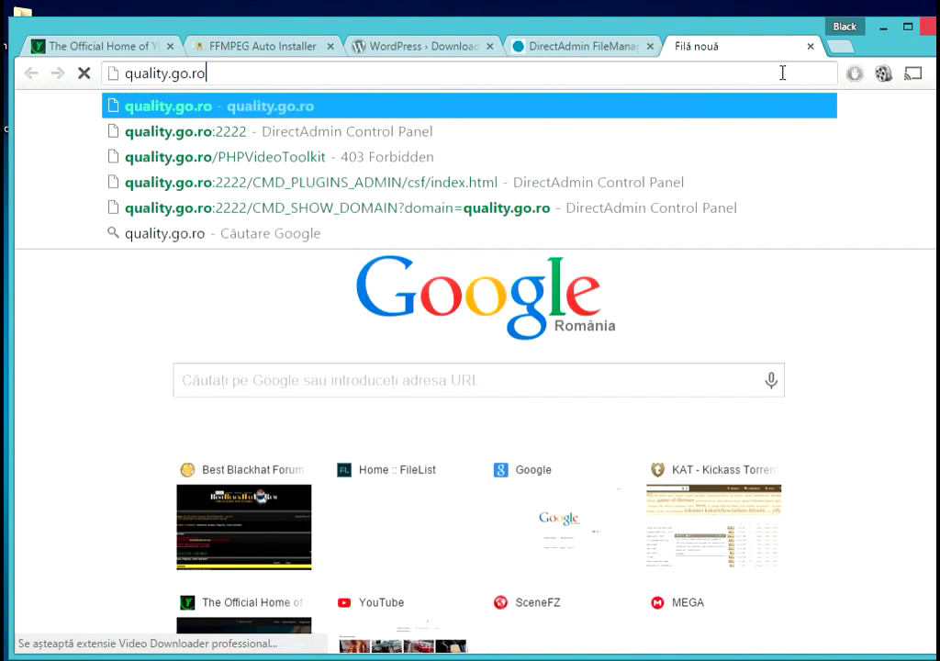
pyautogui.write('/')
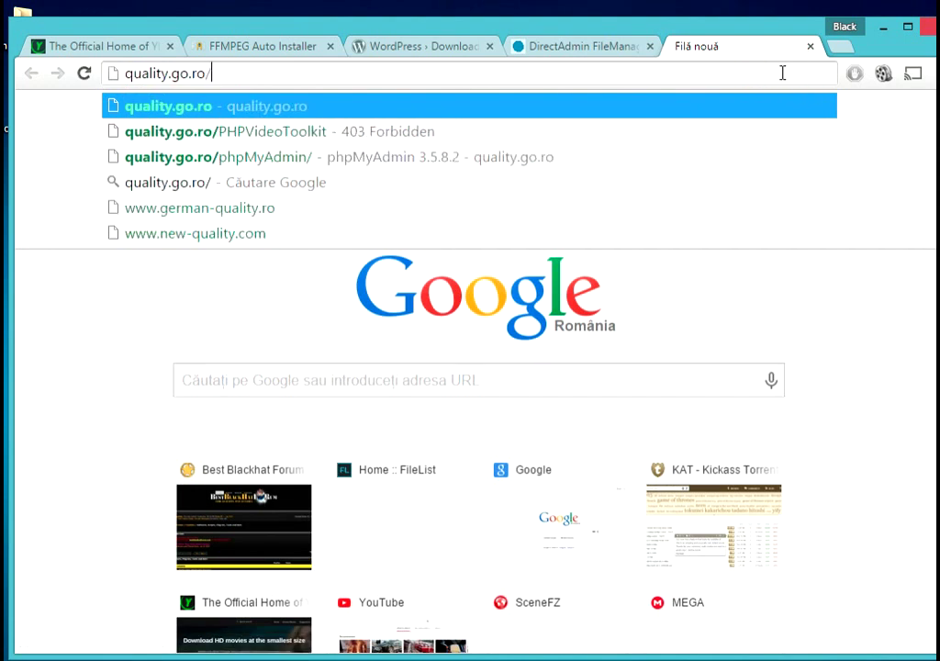
pyautogui.write('wordp')
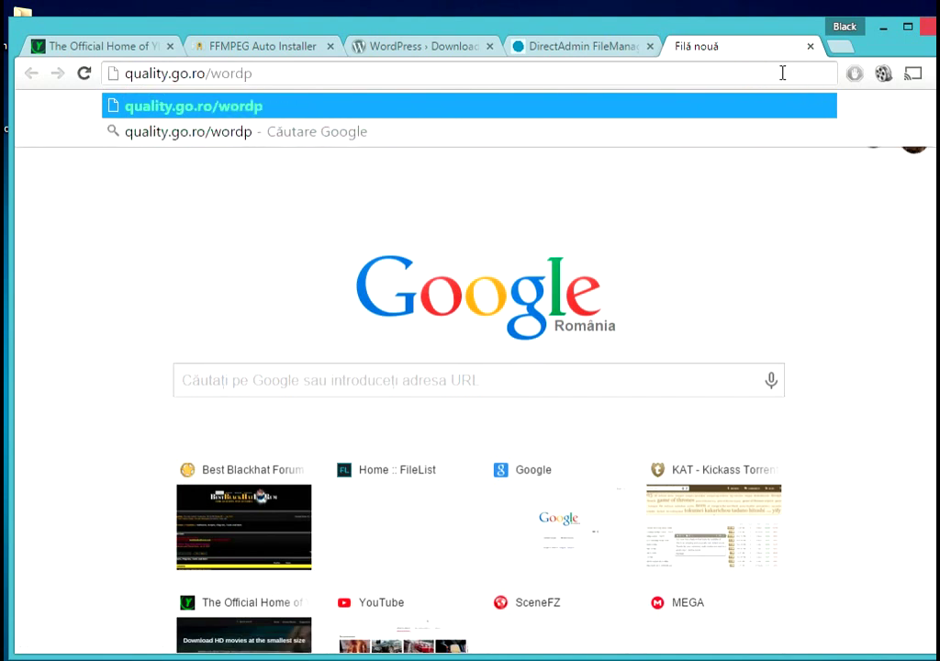
pyautogui.write('ress')
pyautogui.press('Return')
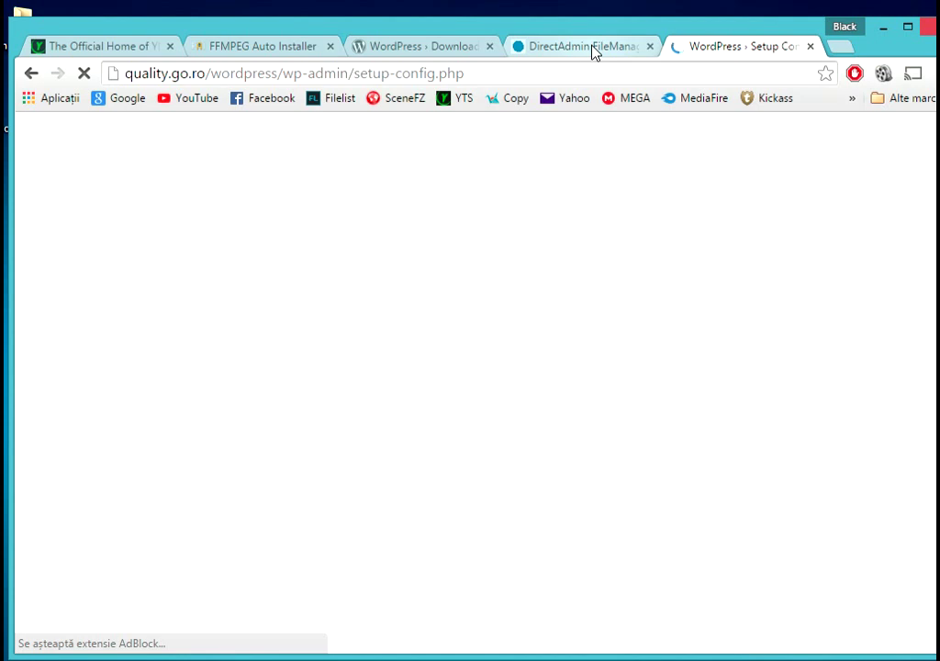
pyautogui.scroll(-1, 538, 215)
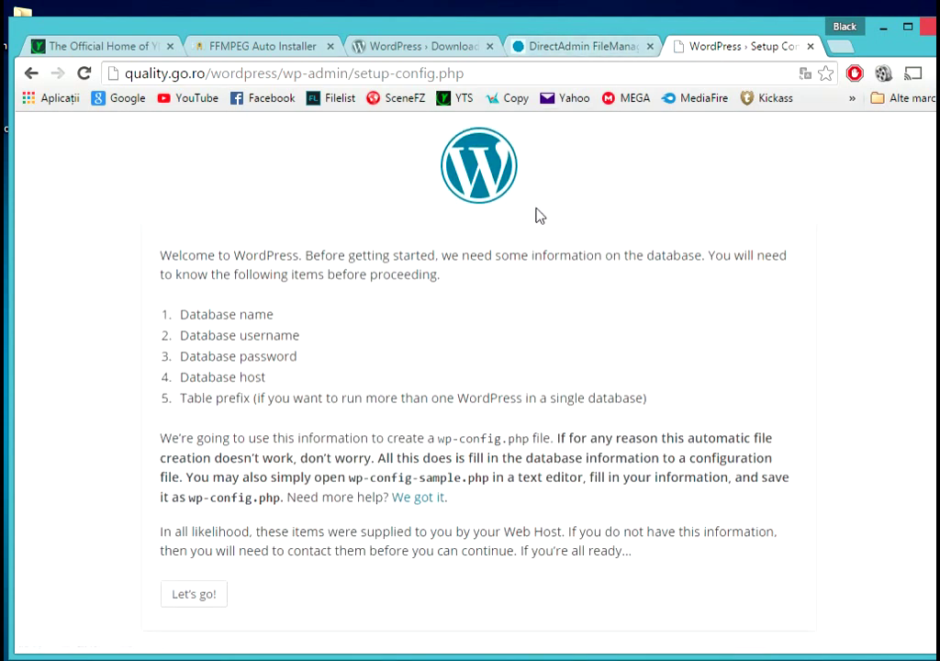
pyautogui.click(195, 595)
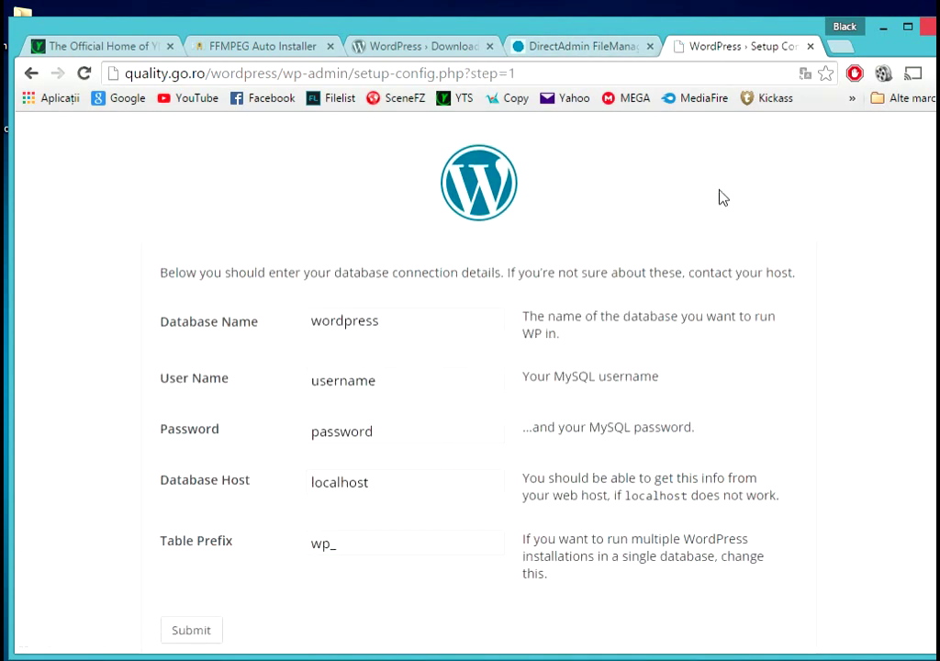
pyautogui.scroll(-1, 734, 209)
# - Return to the DirectAdmin home page
pyautogui.click(588, 51)
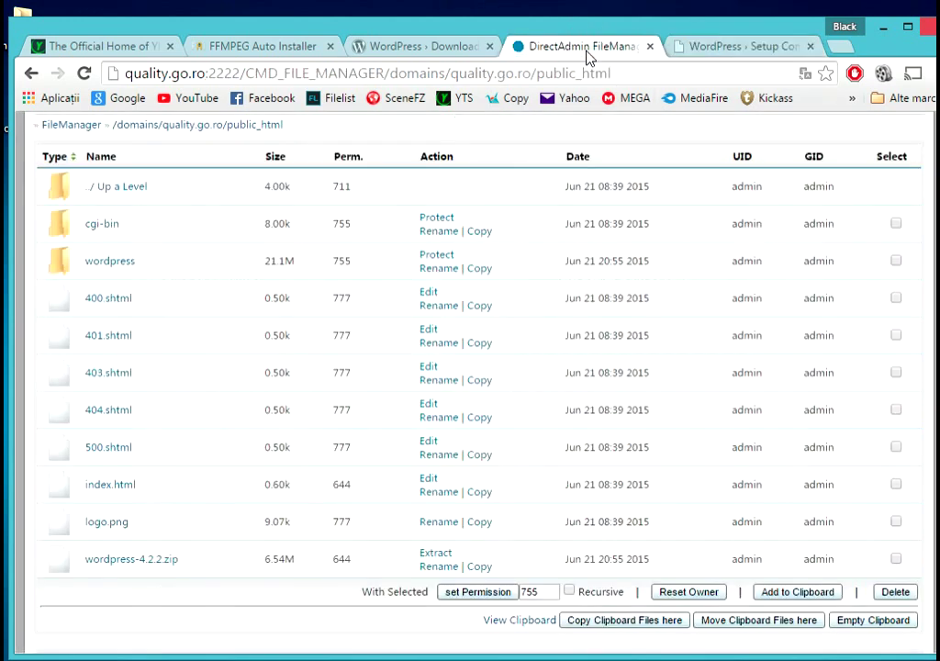
pyautogui.scroll(2, 549, 279)
pyautogui.click(98, 162)
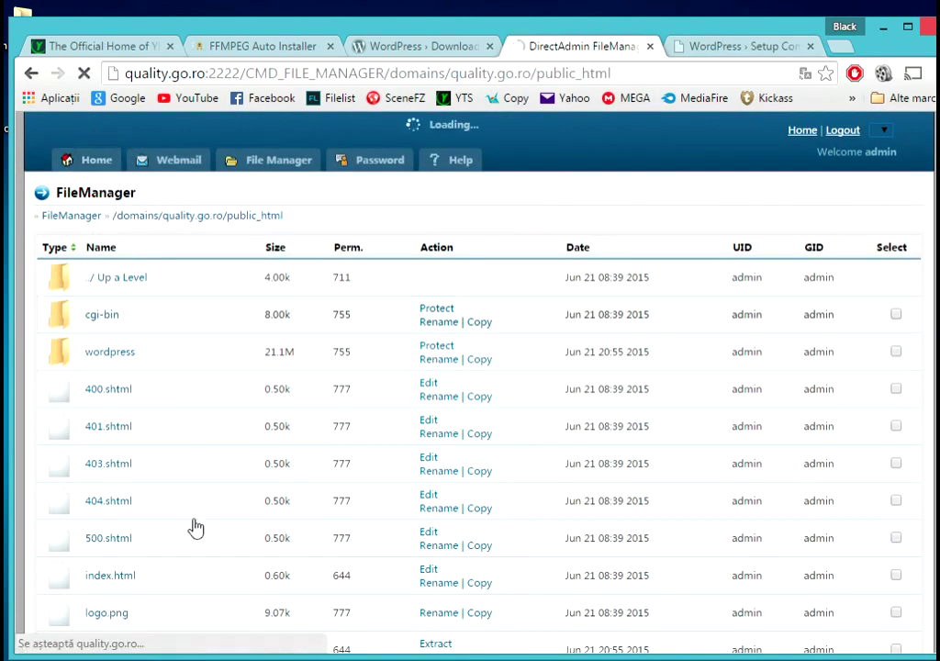
pyautogui.hotkey('alt', 'Tab')
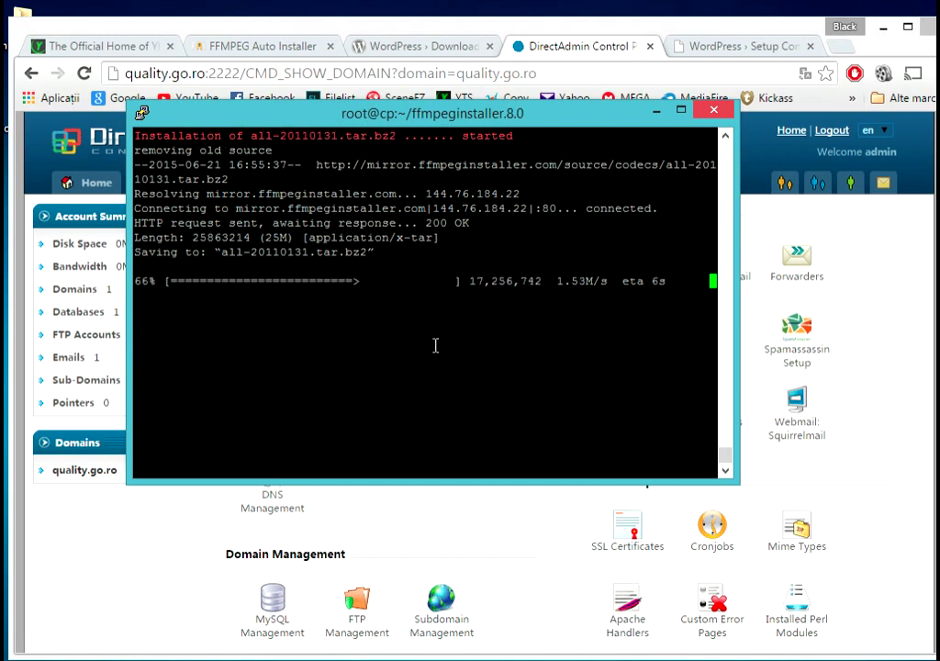
pyautogui.click(595, 53)
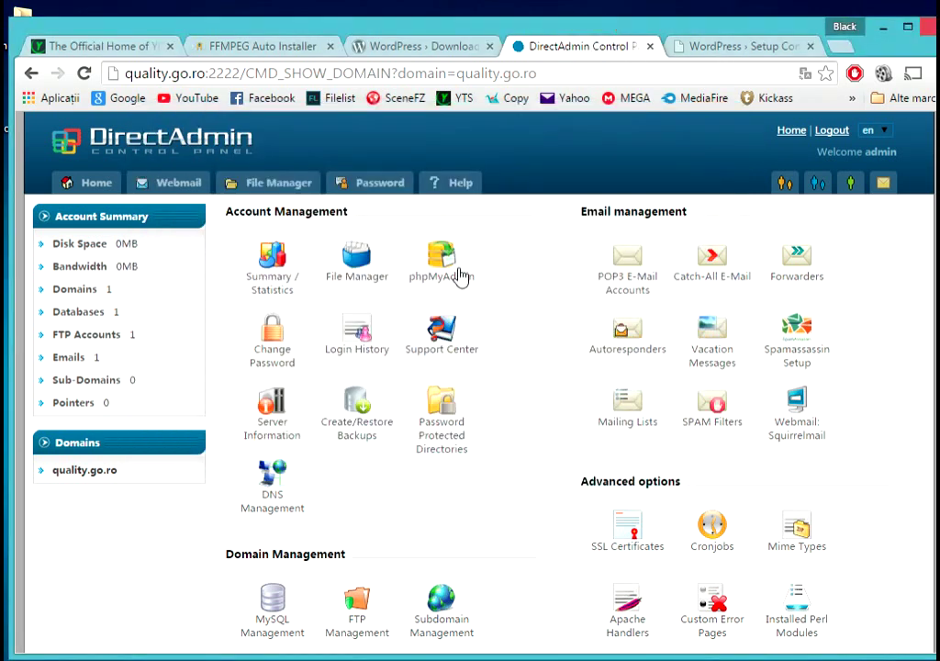
pyautogui.scroll(-2, 518, 382)
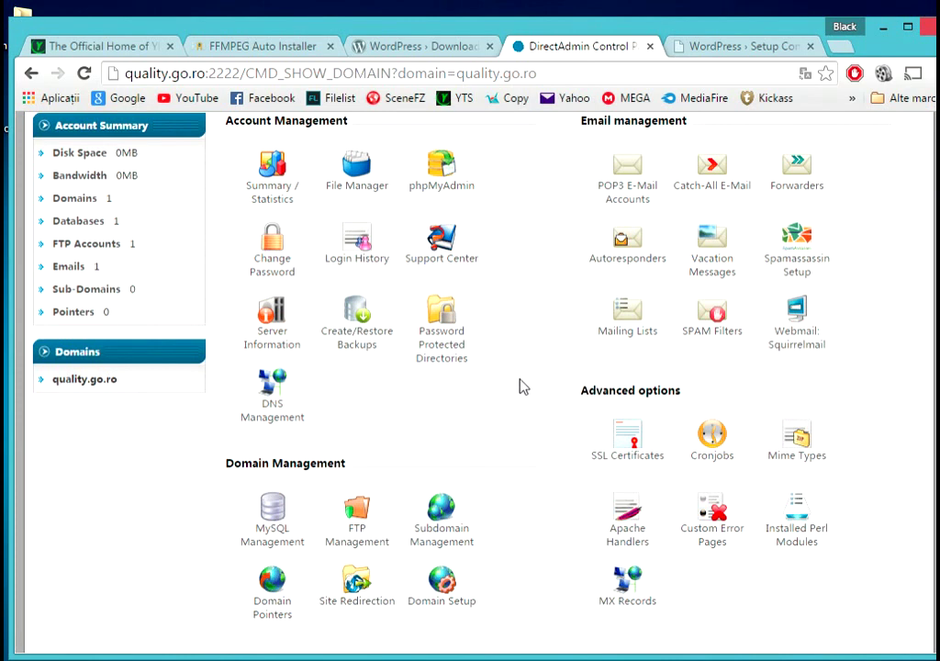
# - Create MySQL database and user admin_wordpress with a randomly generated password
pyautogui.click(271, 509)
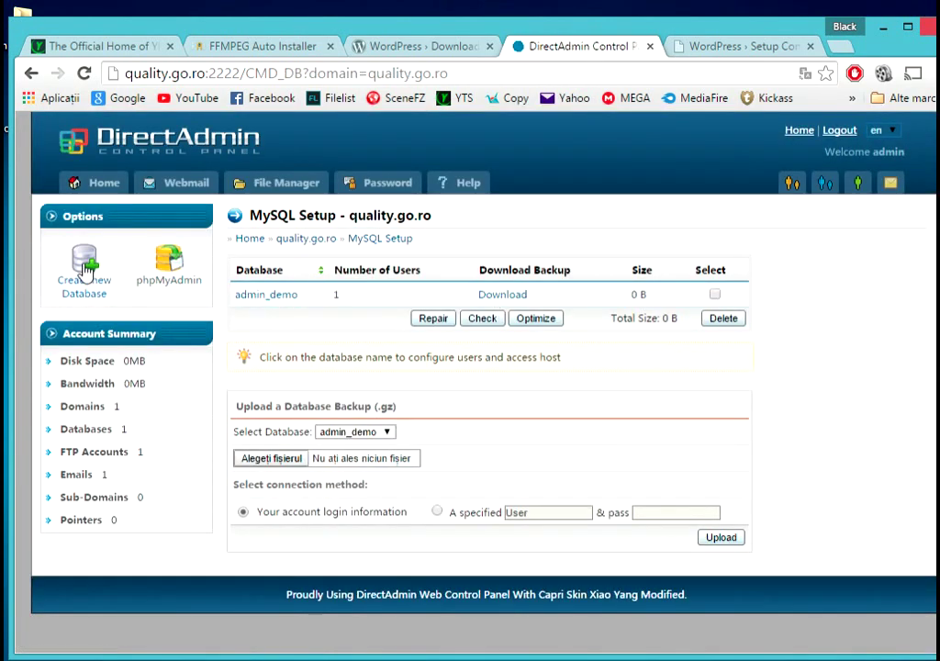
pyautogui.click(85, 268)
pyautogui.click(425, 295)
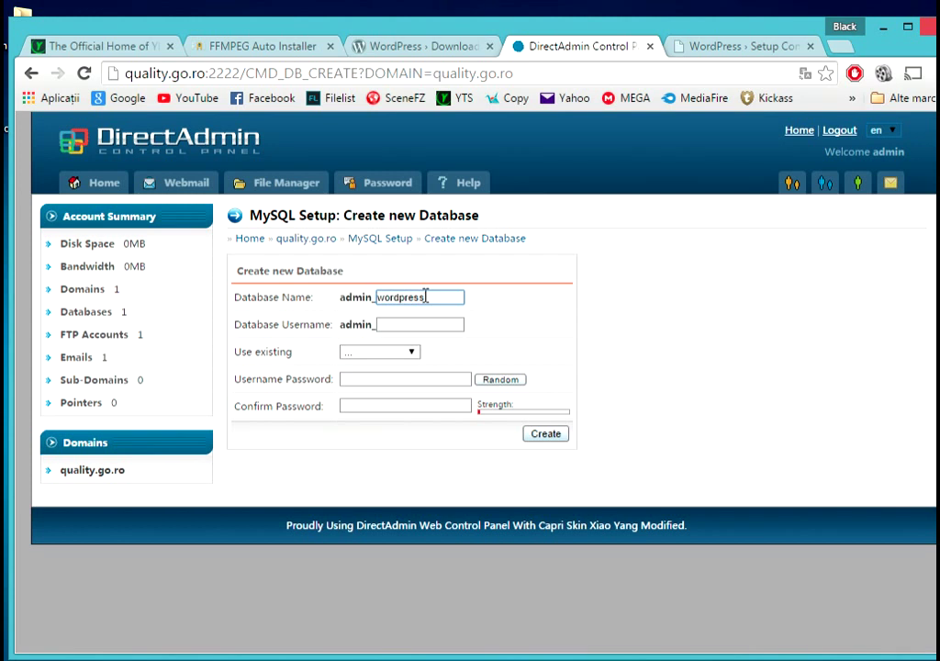
pyautogui.press('Tab')
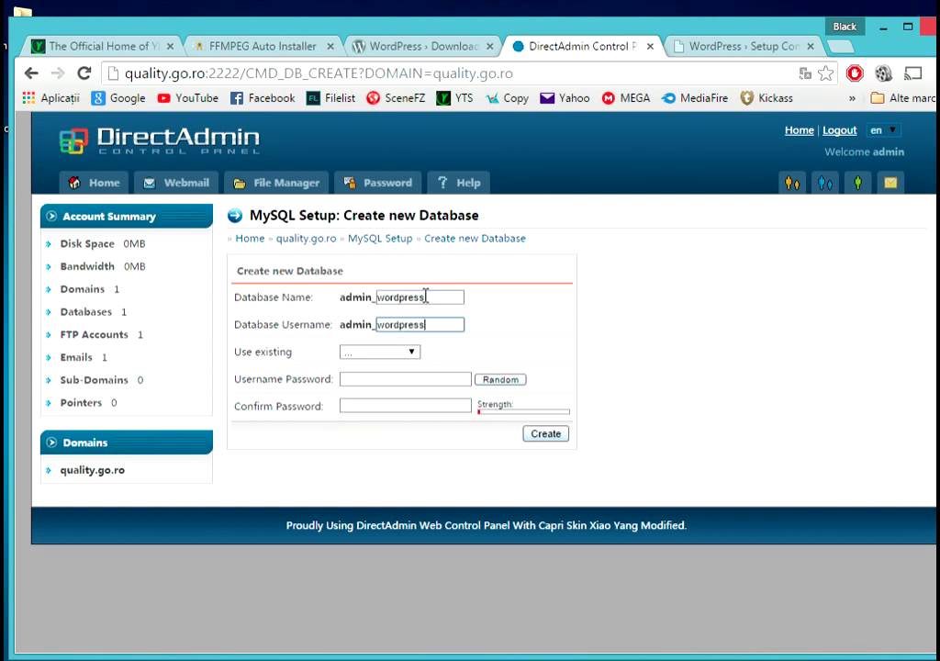
pyautogui.click(501, 380)
pyautogui.click(547, 435)
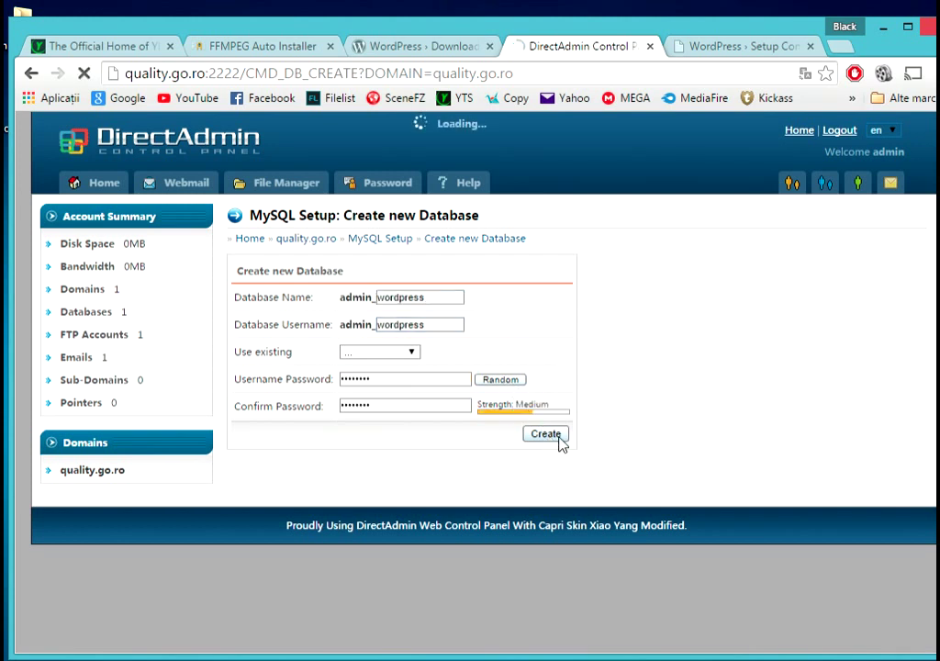
pyautogui.click(746, 218)
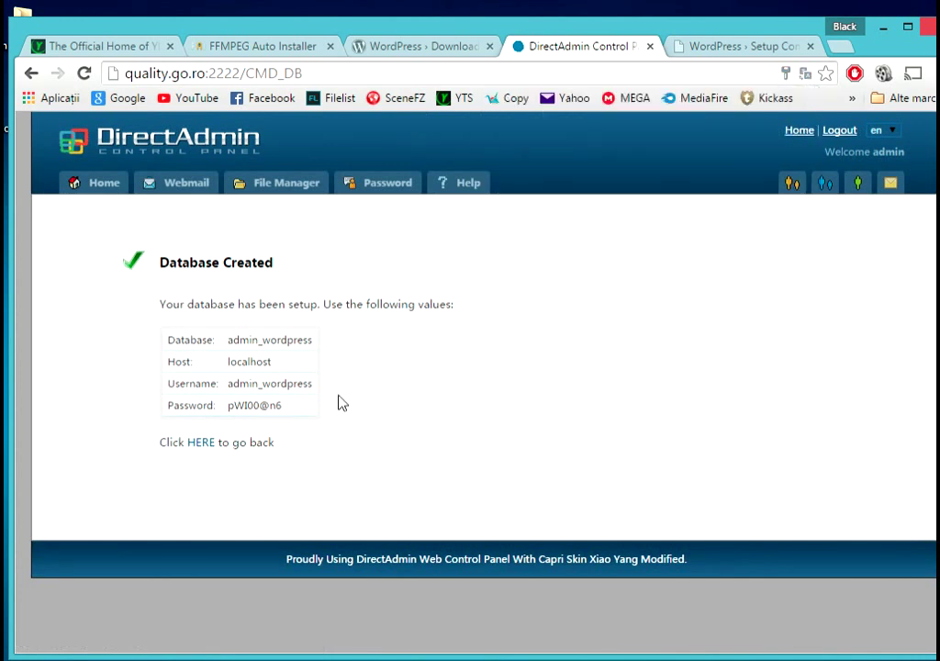
# - Fill WordPress's Database Name and User Name with admin_wordpress copied from DirectAdmin
pyautogui.moveTo(226, 385); pyautogui.dragTo(310, 383)
pyautogui.rightClick(310, 382)
pyautogui.click(321, 390)
pyautogui.click(739, 48)
pyautogui.click(347, 284)
pyautogui.doubleClick(342, 285)
pyautogui.rightClick(312, 284)
pyautogui.click(375, 386)
pyautogui.doubleClick(404, 342)
pyautogui.rightClick(317, 344)
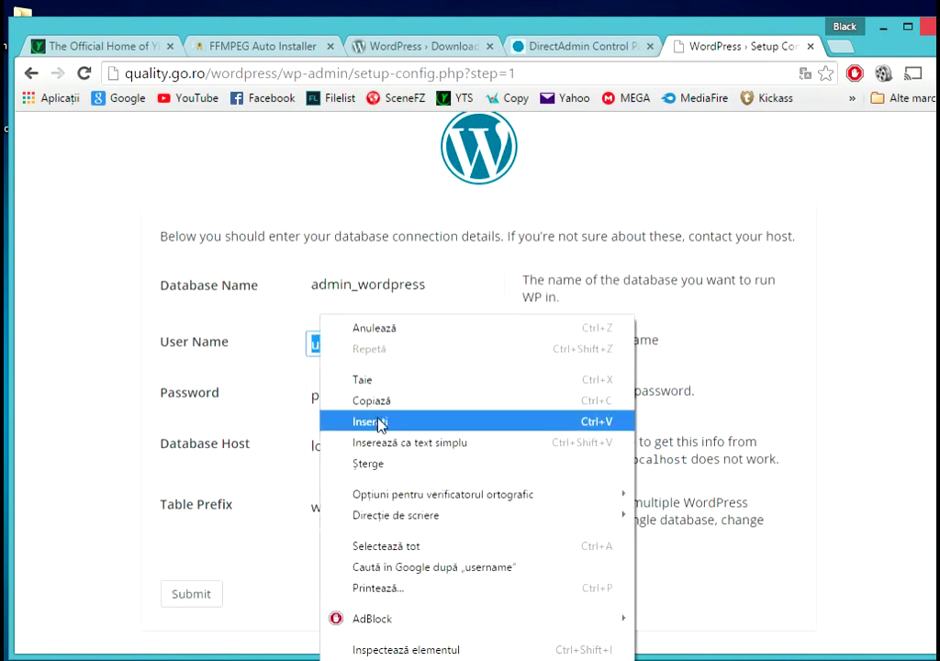
pyautogui.click(379, 422)
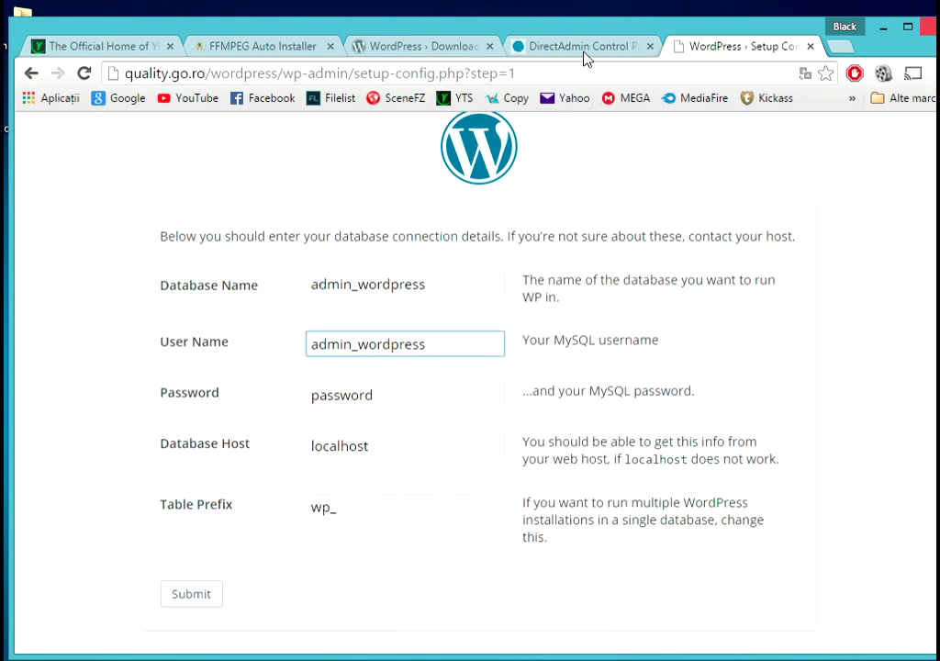
# - Paste the generated database password into the WordPress form and submit the details
pyautogui.click(578, 48)
pyautogui.moveTo(230, 404); pyautogui.dragTo(296, 405)
pyautogui.rightClick(296, 410)
pyautogui.click(336, 415)
pyautogui.click(730, 48)
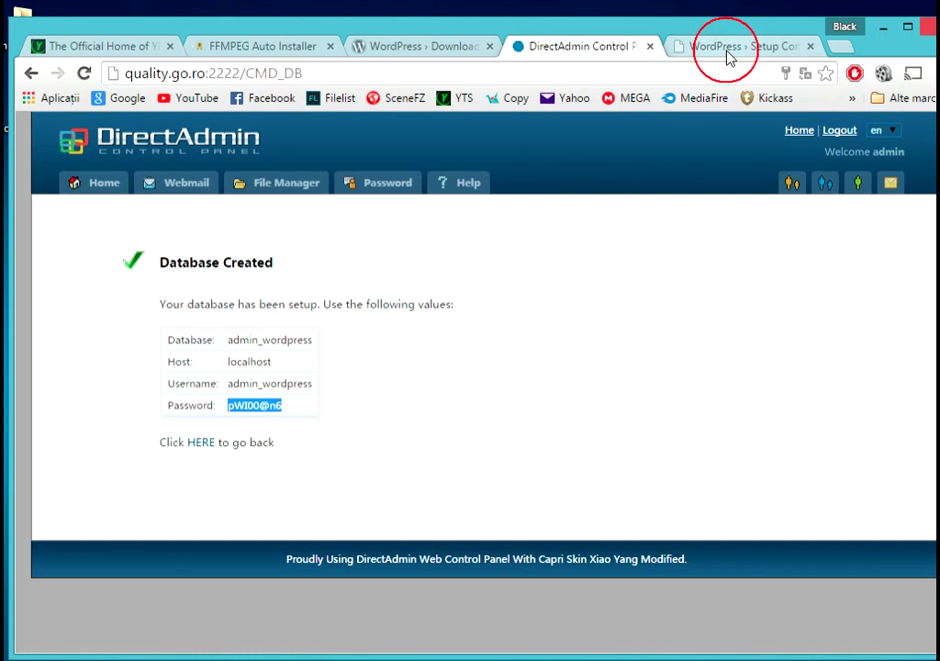
pyautogui.moveTo(397, 399); pyautogui.dragTo(308, 403)
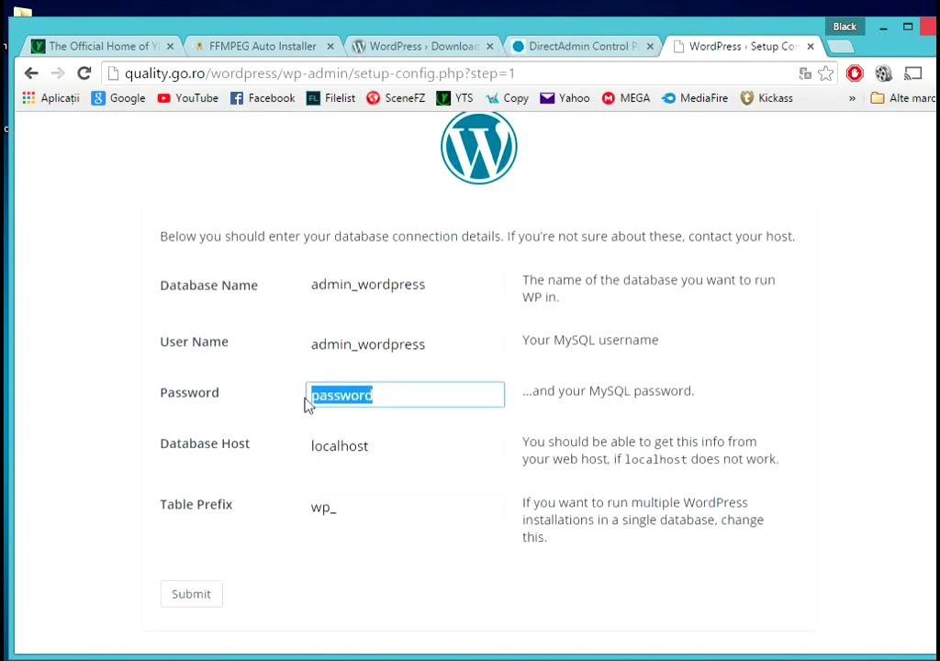
pyautogui.rightClick(310, 401)
pyautogui.click(380, 185)
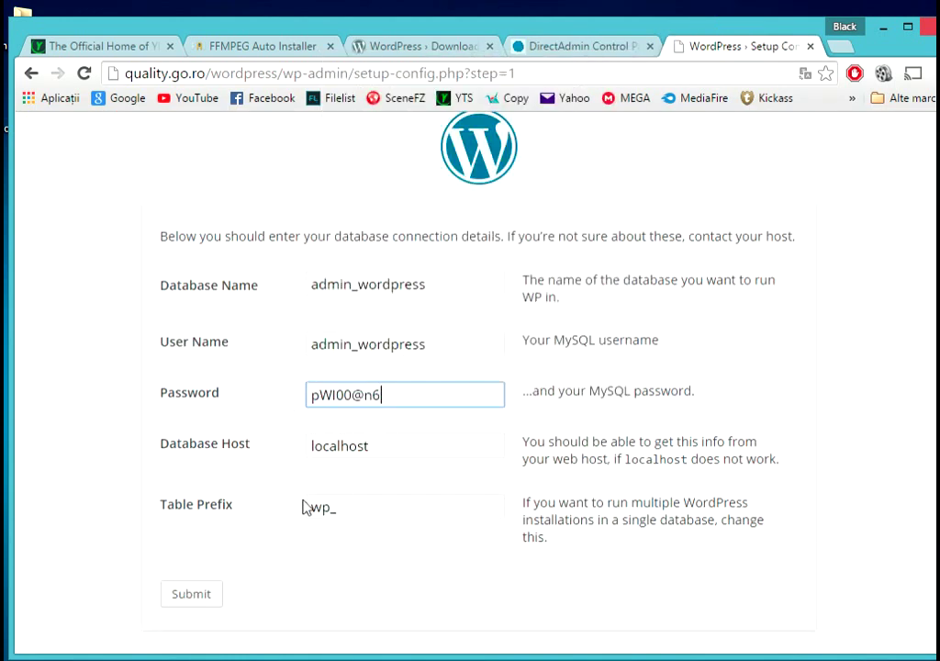
pyautogui.click(193, 594)
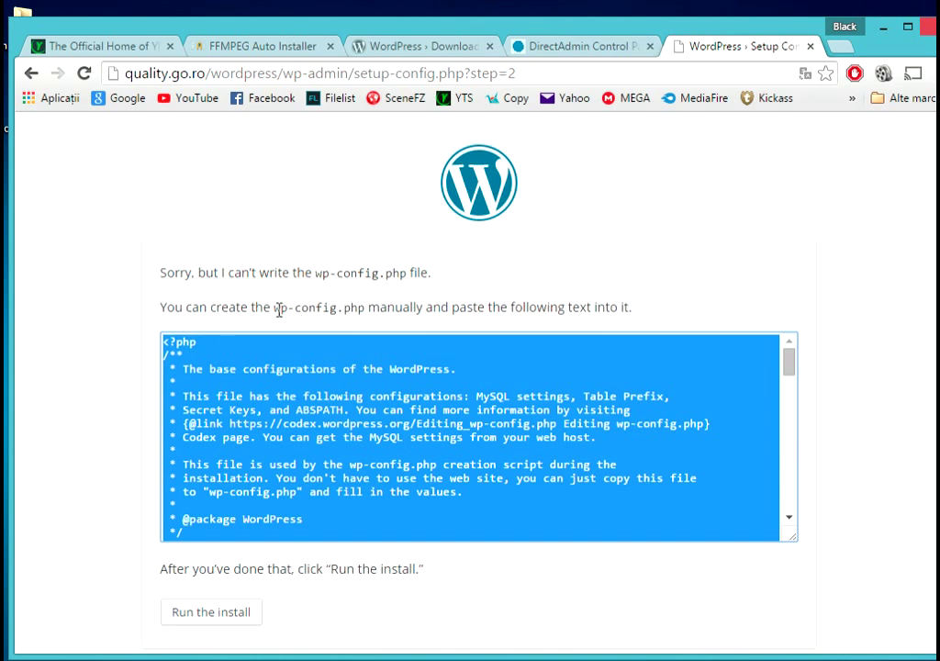
# - Copy the wp-config.php file name from the setup page and refresh WinSCP's public_html listing
pyautogui.click(583, 44)
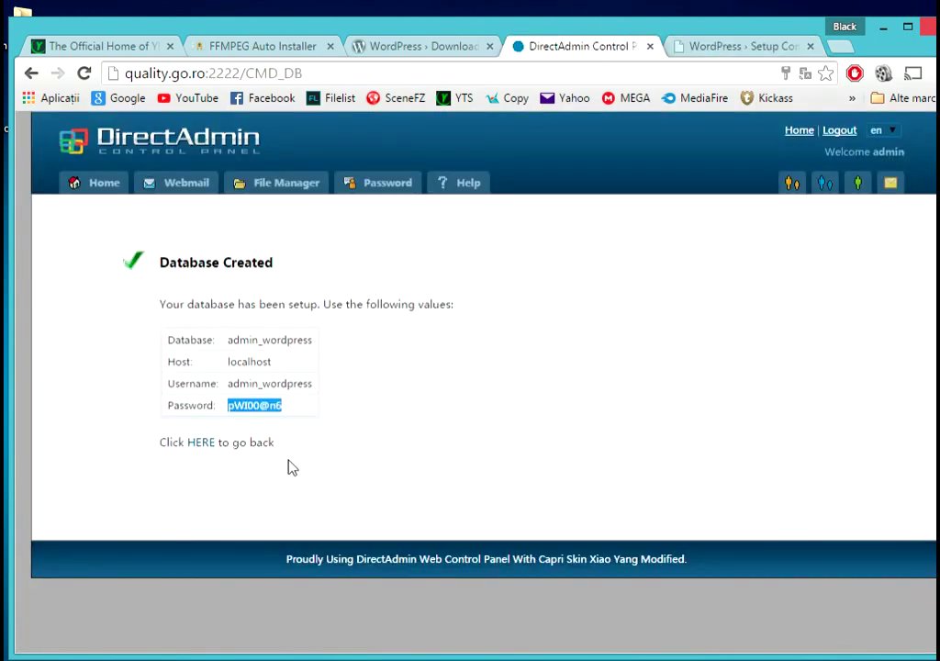
pyautogui.click(201, 443)
pyautogui.click(735, 46)
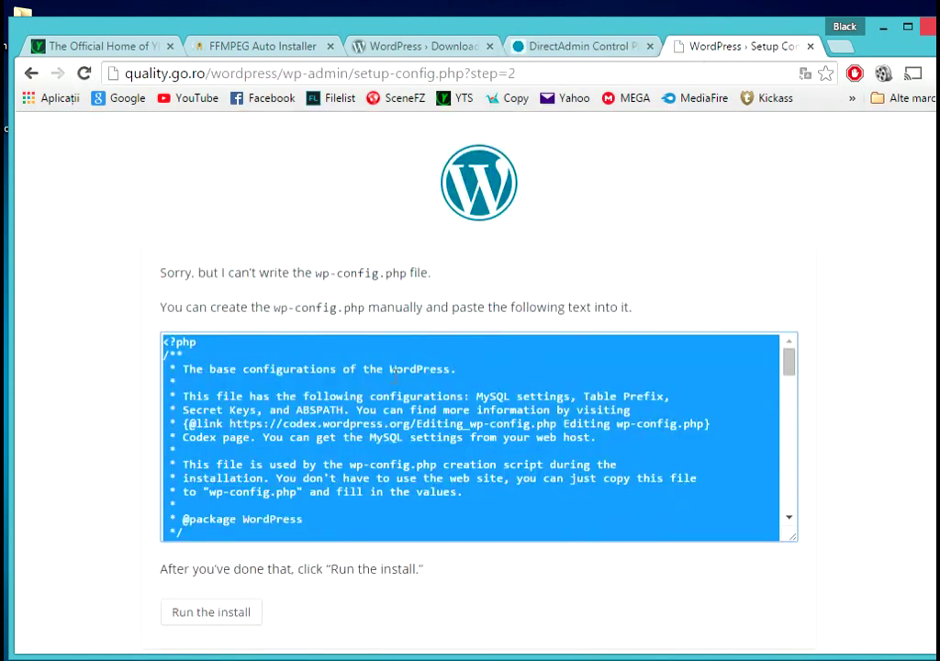
pyautogui.scroll(-2, 349, 410)
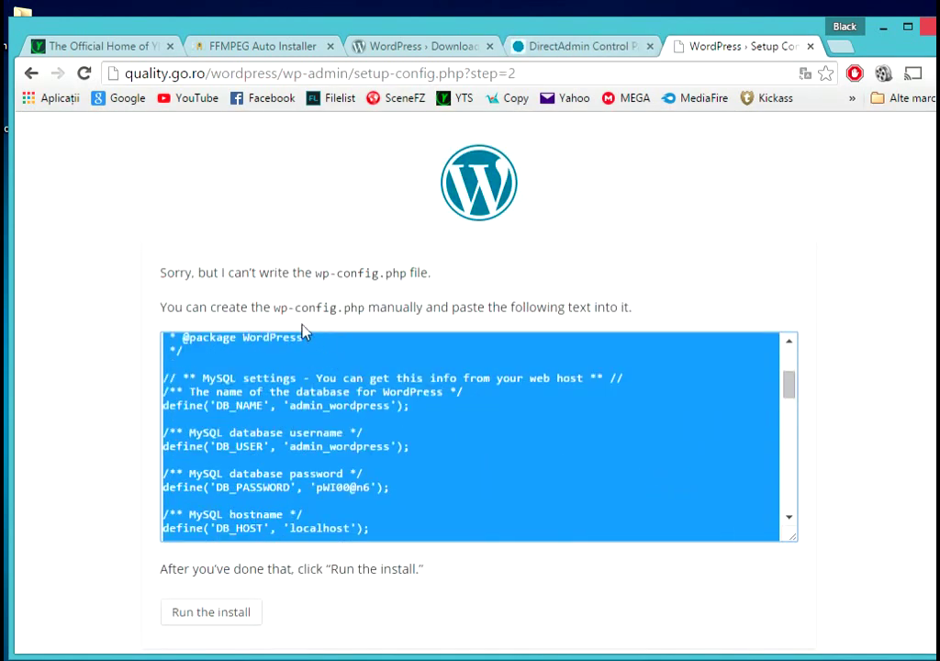
pyautogui.moveTo(277, 309); pyautogui.dragTo(370, 308)
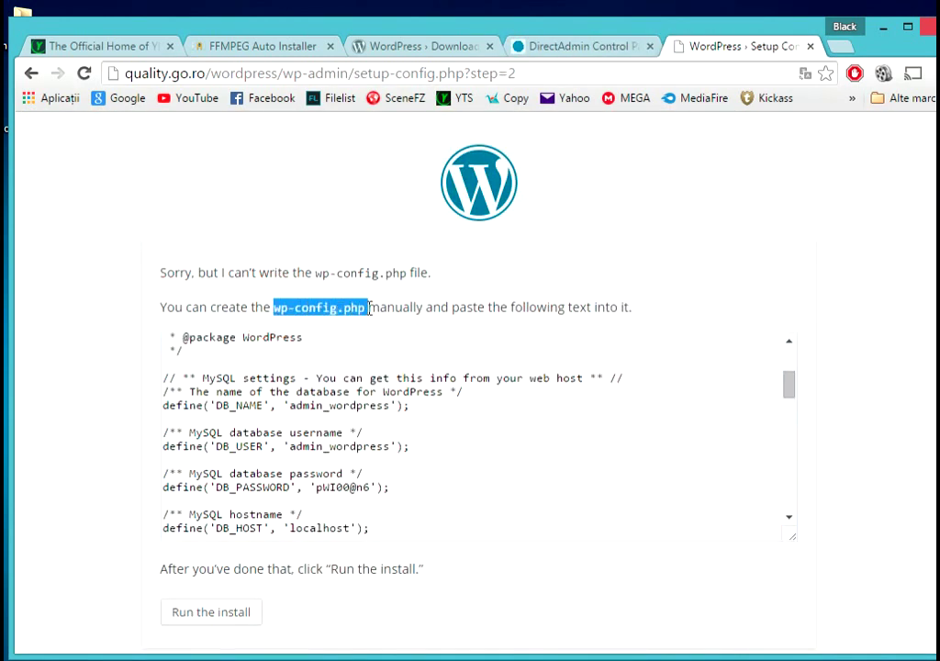
pyautogui.rightClick(366, 308)
pyautogui.click(407, 329)
pyautogui.hotkey('alt', 'Tab')
pyautogui.click(904, 135)
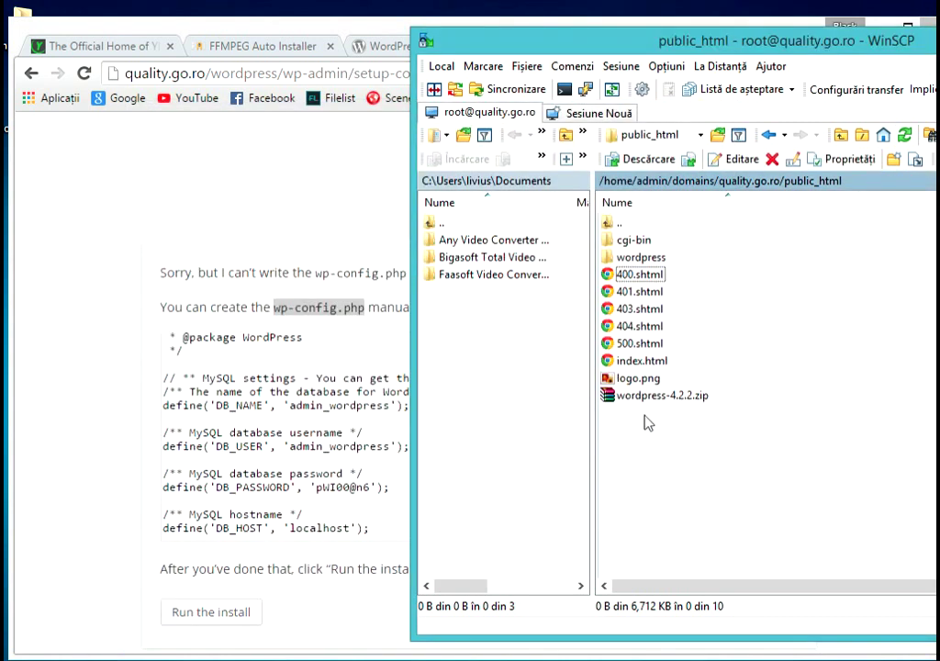
# - Create a new empty wp-config.php file in the server's wordpress folder
pyautogui.doubleClick(639, 257)
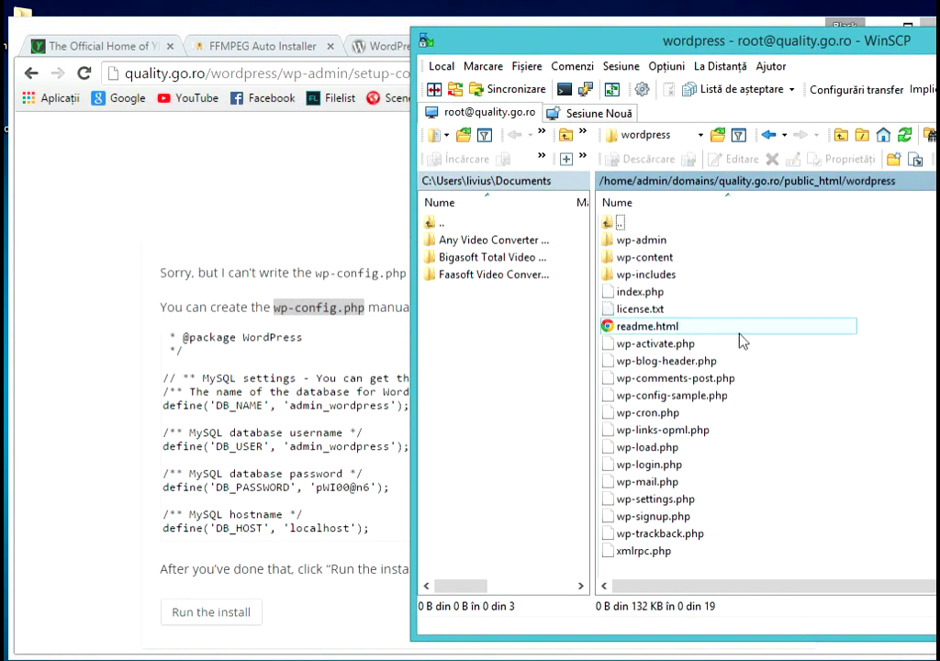
pyautogui.rightClick(918, 444)
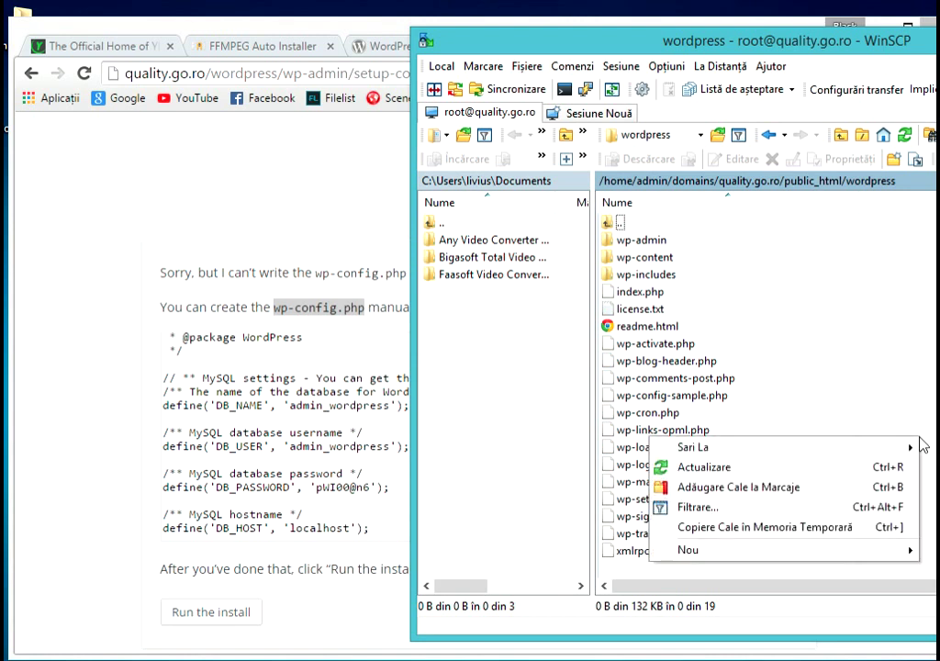
pyautogui.moveTo(776, 554)
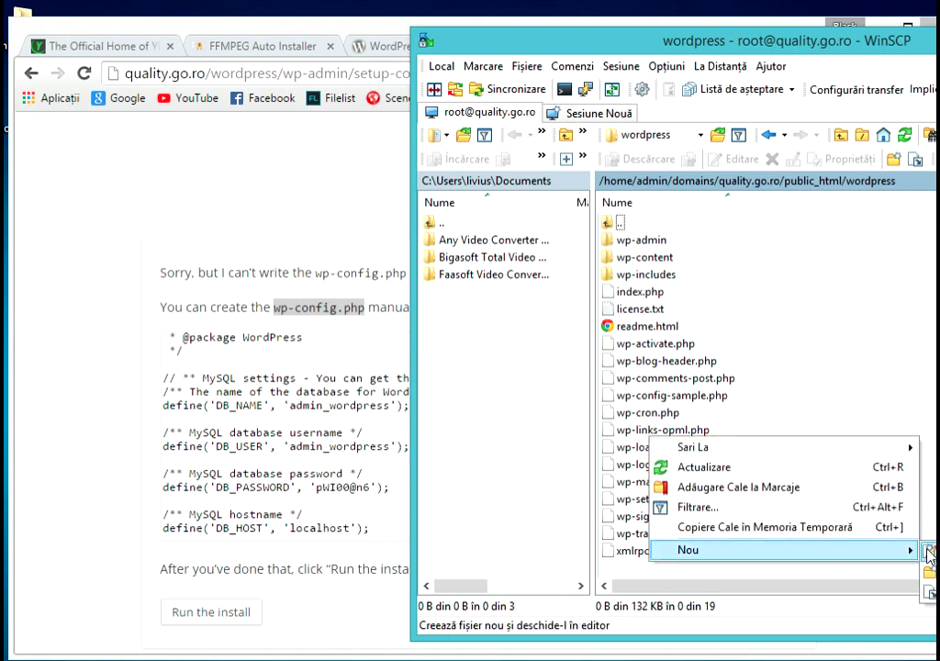
pyautogui.click(929, 554)
pyautogui.rightClick(730, 334)
pyautogui.click(748, 409)
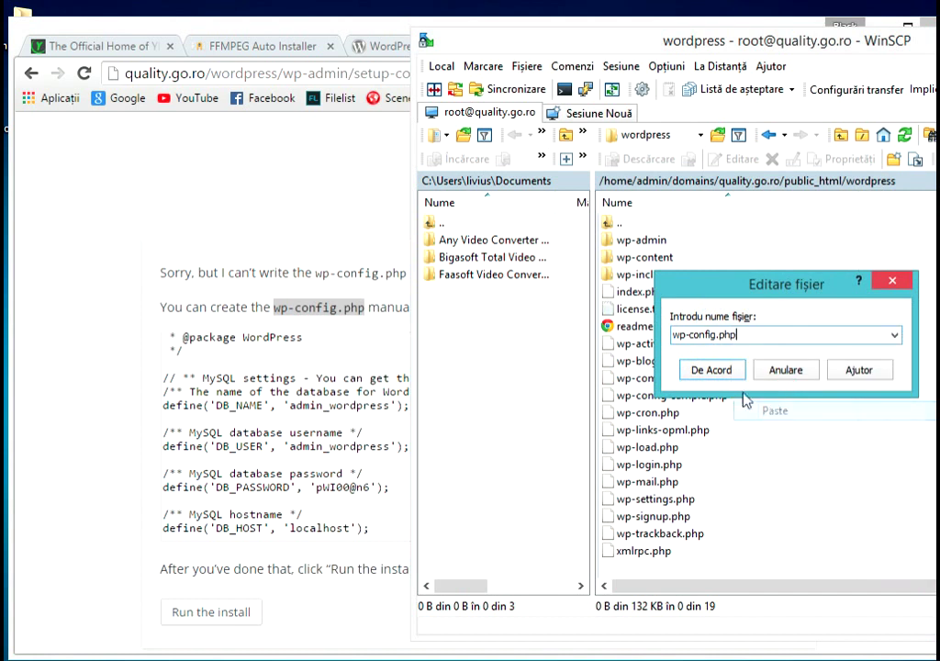
pyautogui.click(712, 370)
# - Paste WordPress's generated configuration text into wp-config.php and save it
pyautogui.click(90, 457)
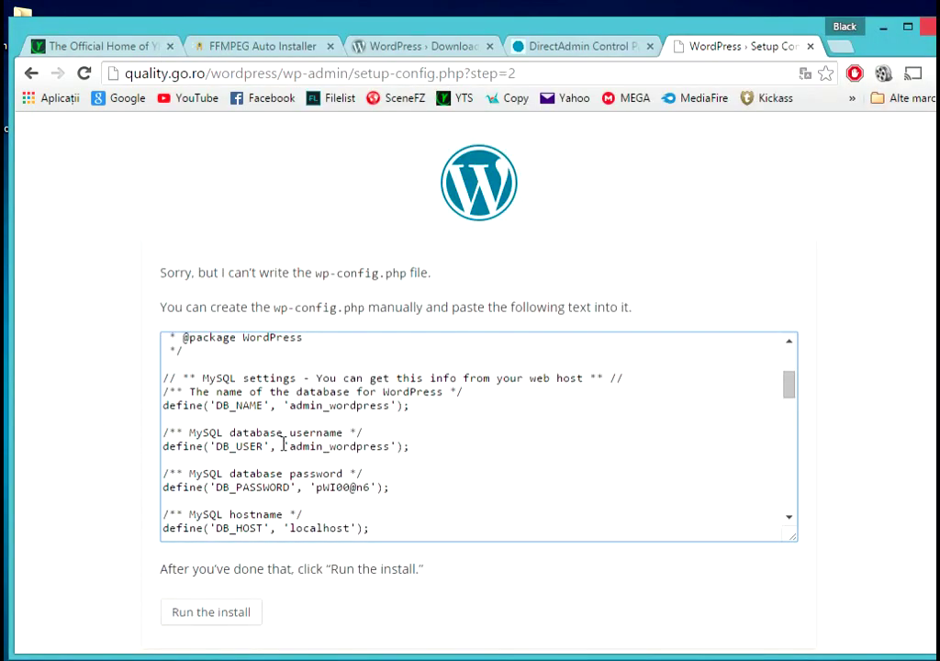
pyautogui.click(284, 444)
pyautogui.rightClick(310, 442)
pyautogui.click(376, 455)
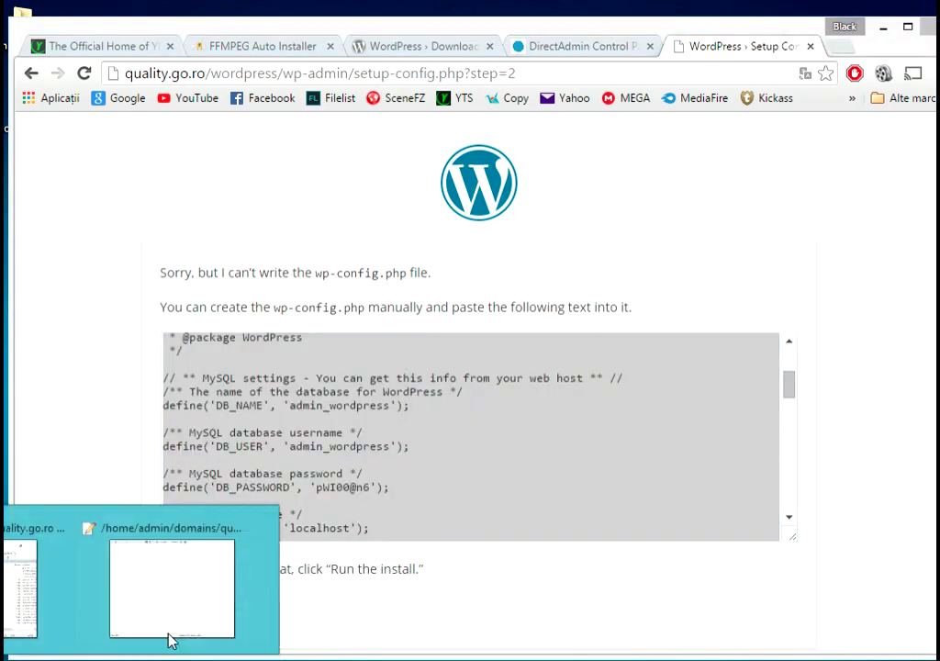
pyautogui.click(168, 634)
pyautogui.rightClick(374, 418)
pyautogui.click(431, 257)
pyautogui.click(885, 44)
pyautogui.click(462, 380)
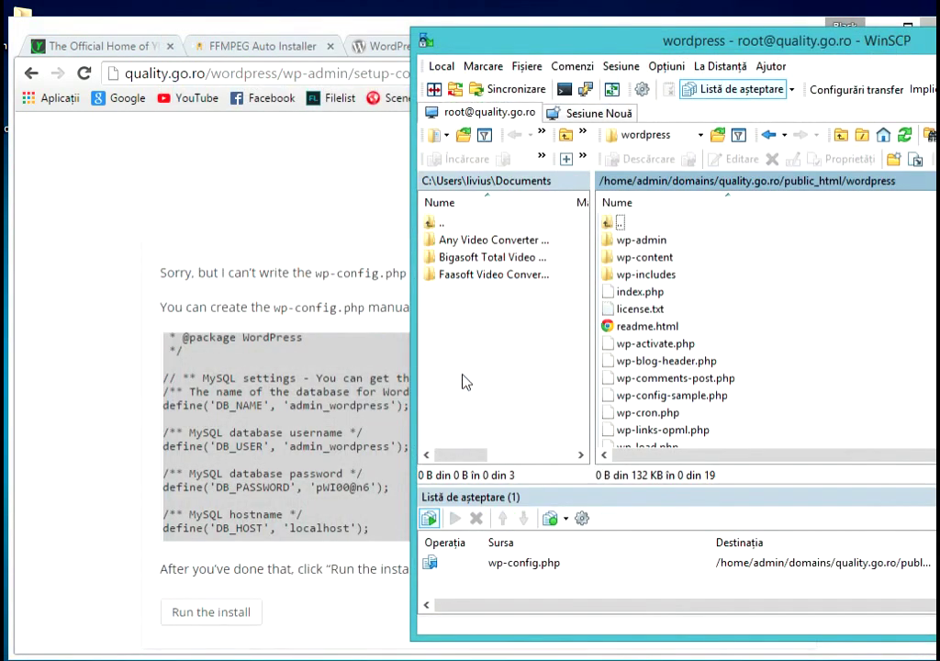
pyautogui.hotkey('alt', 'Tab')
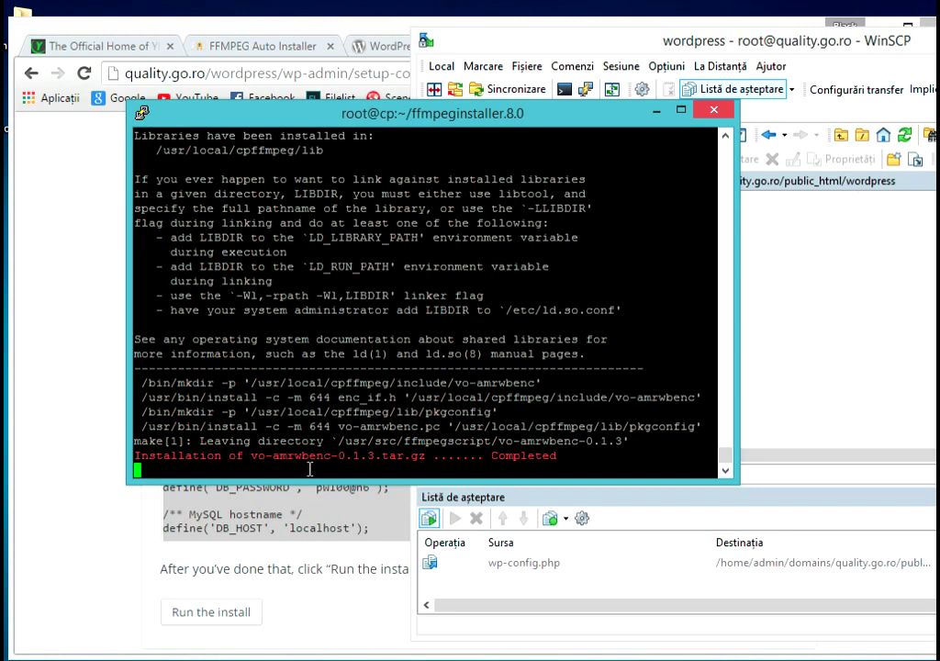
# - Run the install and enter site title Wordpress Demo, username admin and the password twice
pyautogui.click(140, 533)
pyautogui.click(217, 609)
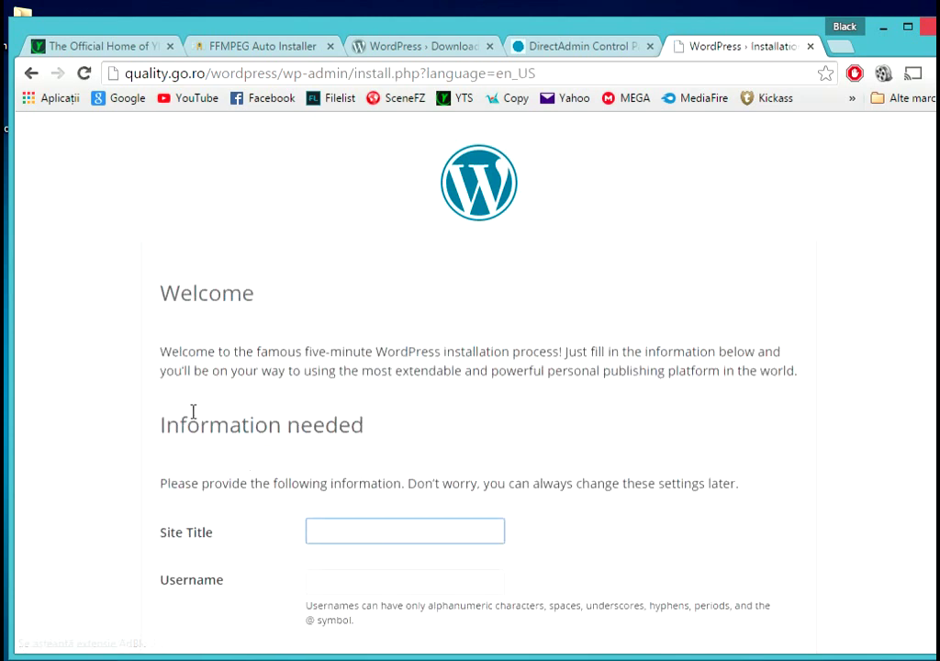
pyautogui.scroll(-1, 193, 411)
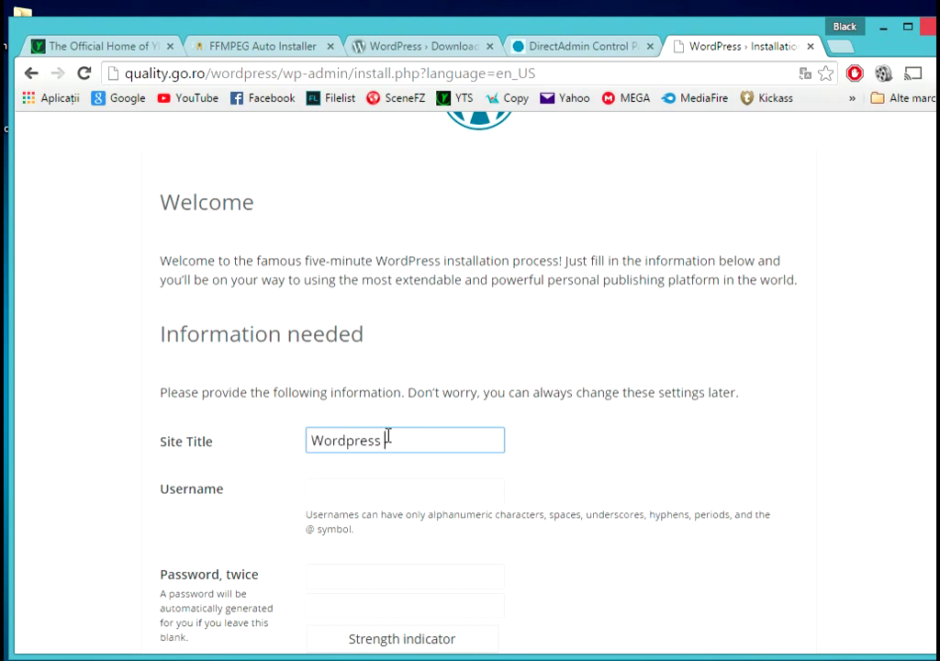
pyautogui.press('Tab')
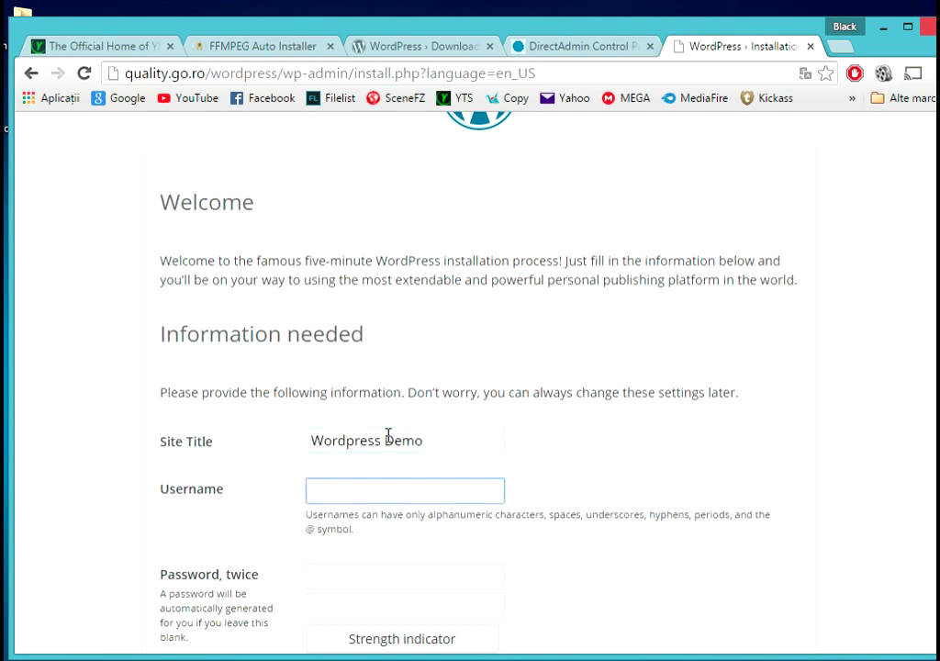
pyautogui.write('admin')
pyautogui.press('Tab')
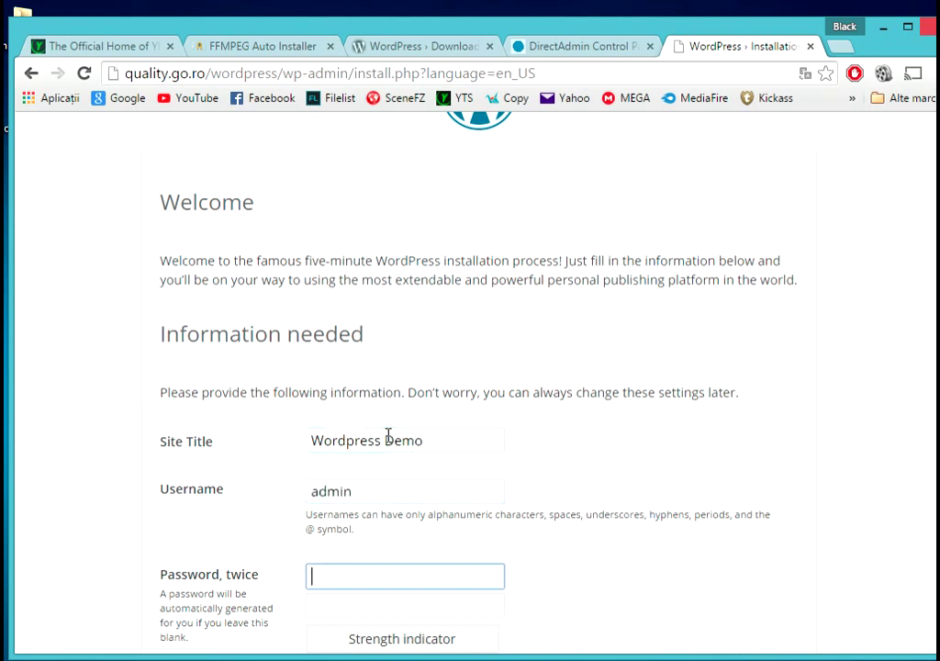
pyautogui.write('admin')
pyautogui.press('Tab')
pyautogui.write('admin')
# - Enter the administrator e-mail address and install WordPress
pyautogui.scroll(-2, 551, 443)
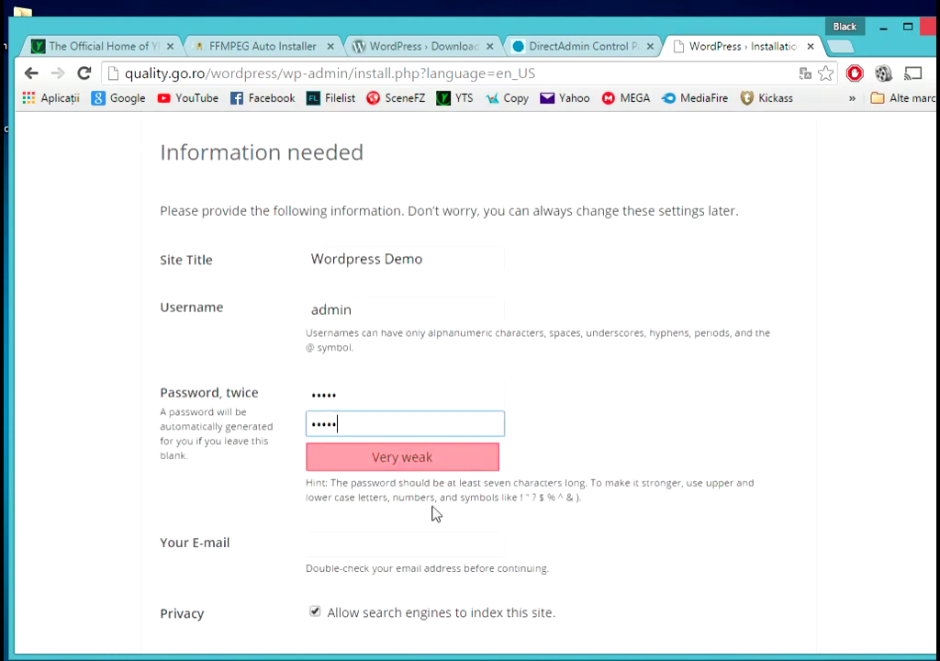
pyautogui.scroll(-1, 432, 509)
pyautogui.click(390, 467)
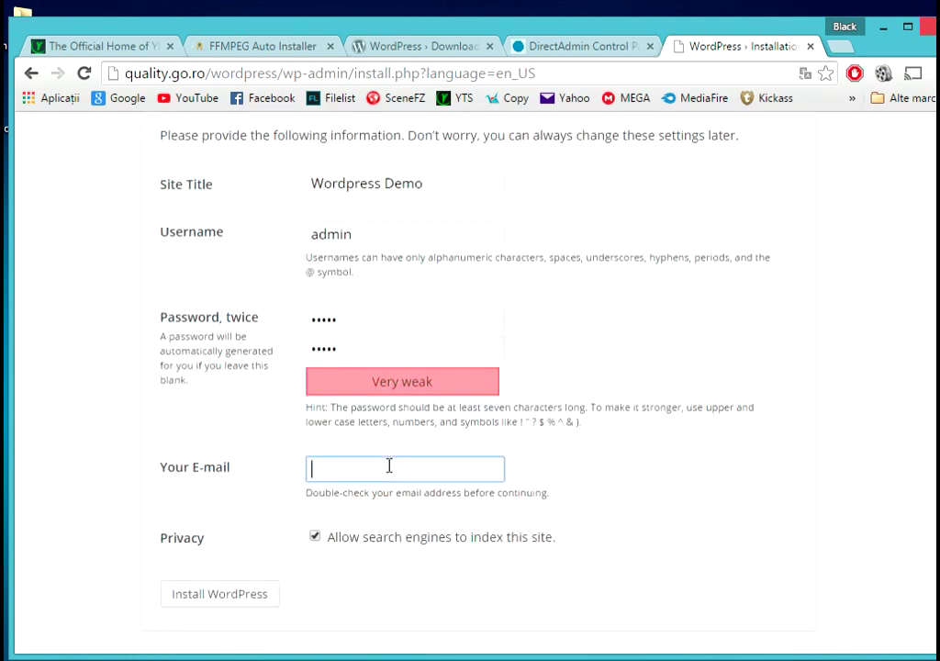
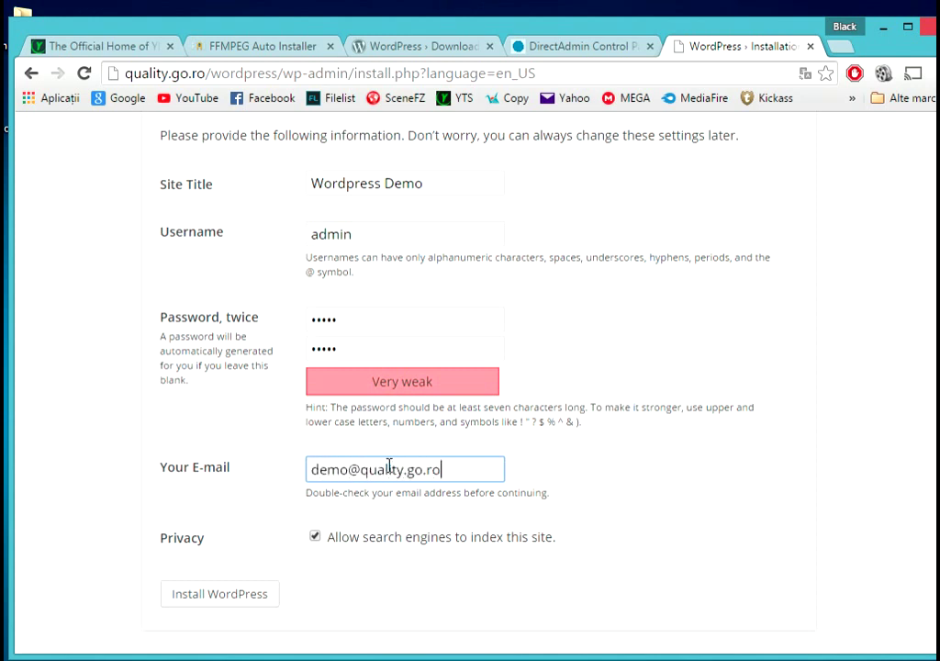
pyautogui.click(246, 594)
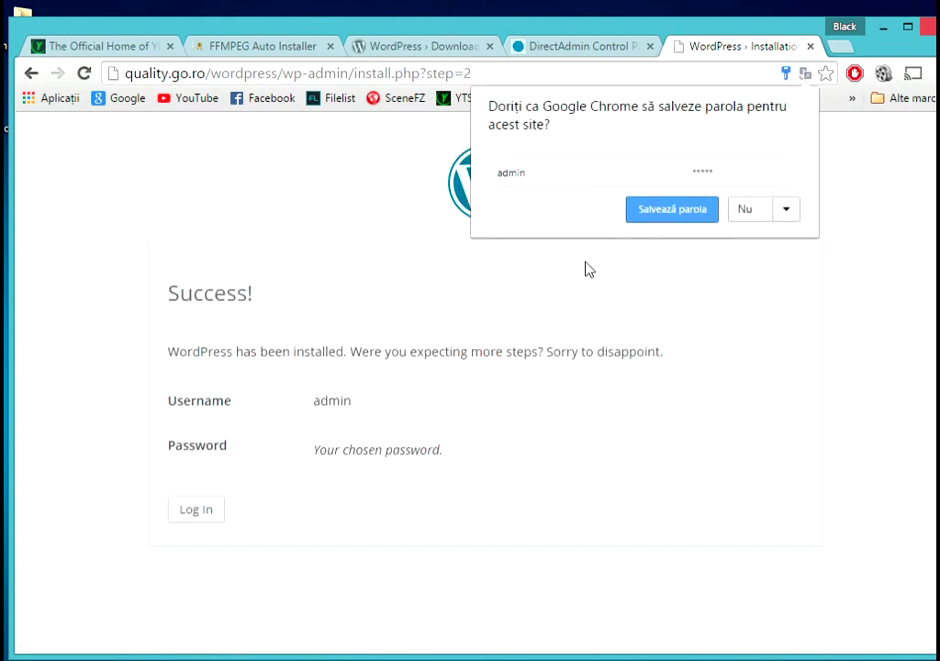
# - Decline Chrome's password save, reach the WordPress login page and try the prefilled admin credentials
pyautogui.click(734, 211)
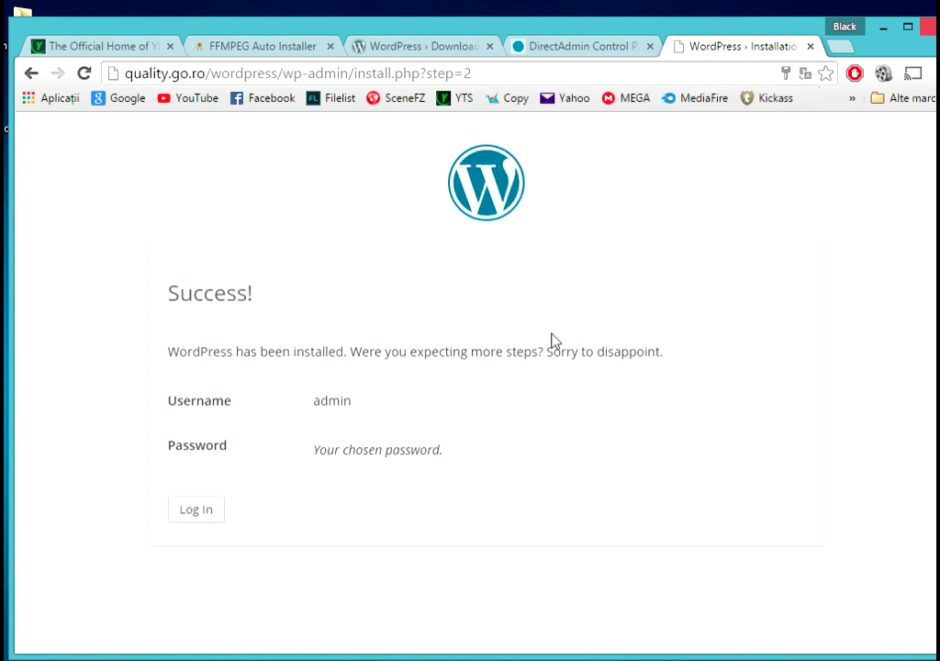
pyautogui.click(196, 510)
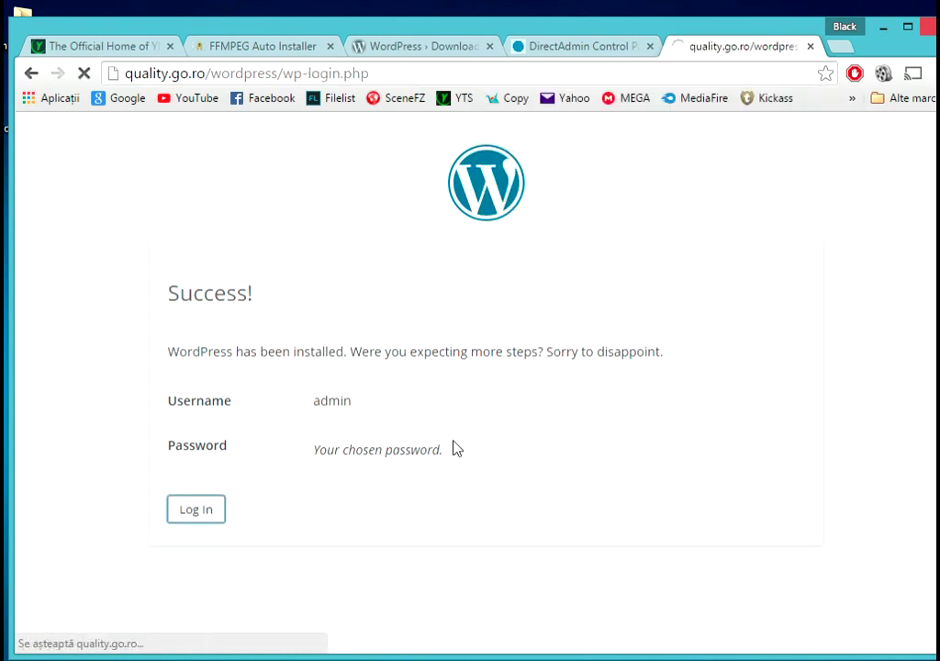
pyautogui.click(572, 471)
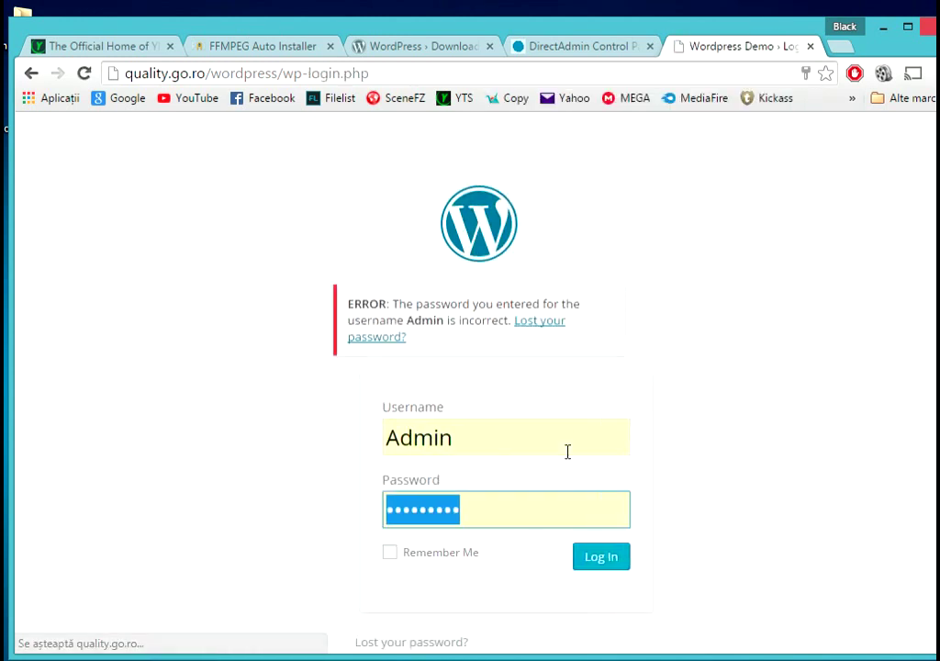
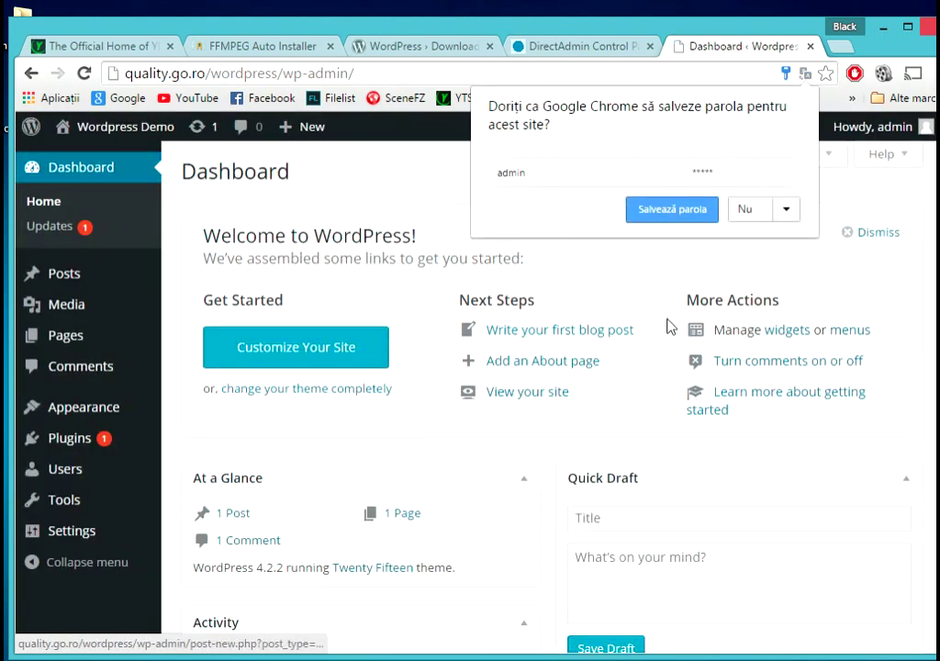
# - Dismiss Chrome's save-password prompt and return to the WordPress Plugins page
pyautogui.click(681, 213)
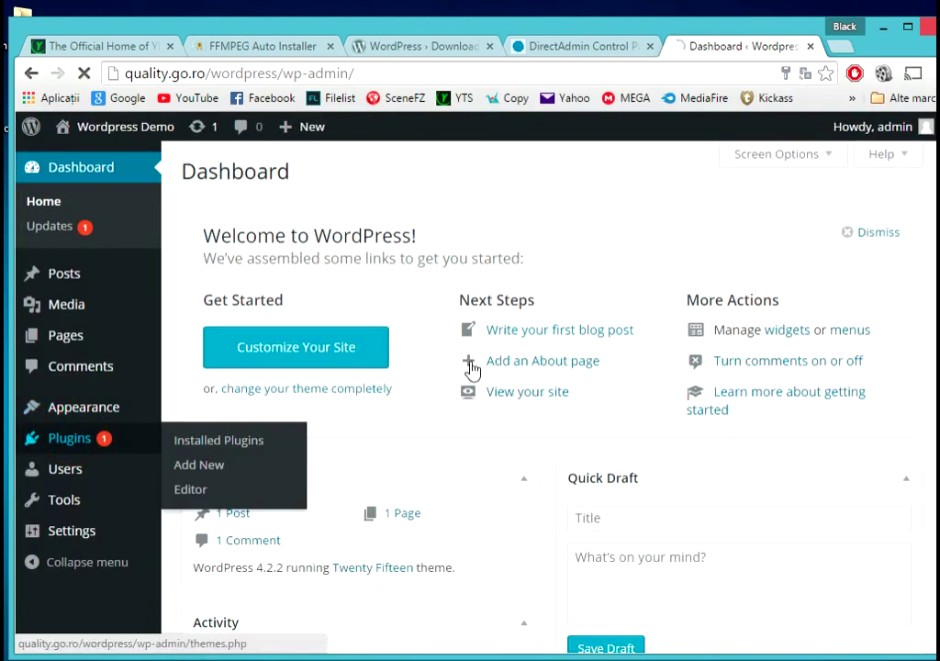
pyautogui.hotkey('alt', 'Tab')
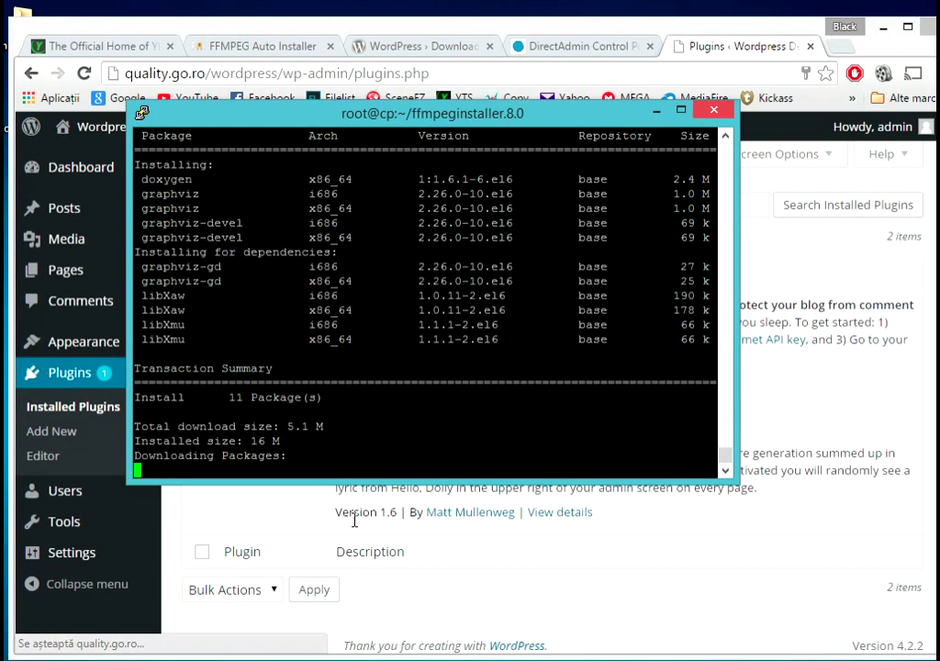
pyautogui.click(743, 46)
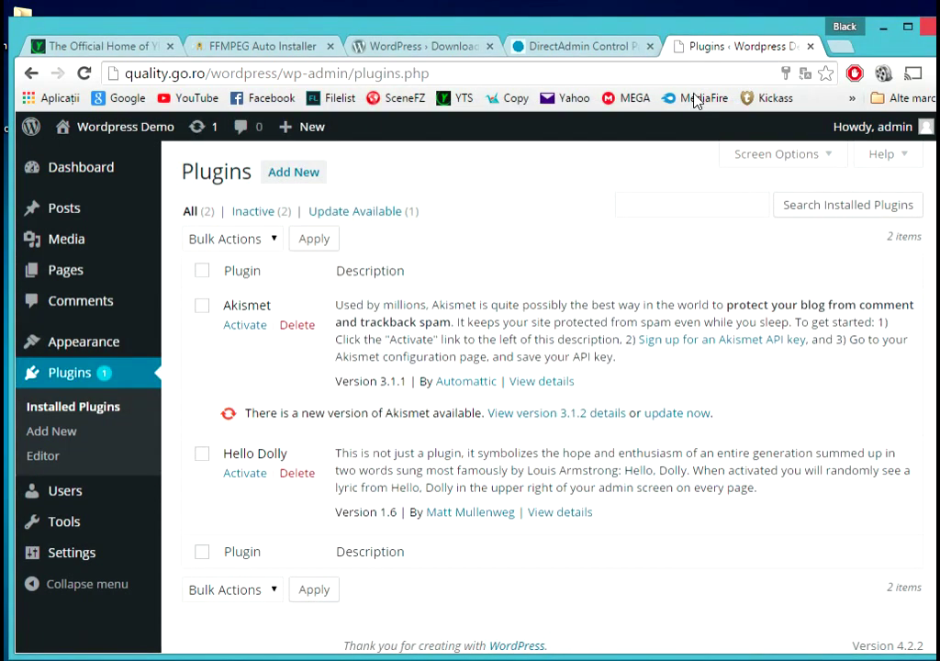
# - Open Add New plugins and scroll down to the Popular tags
pyautogui.click(299, 174)
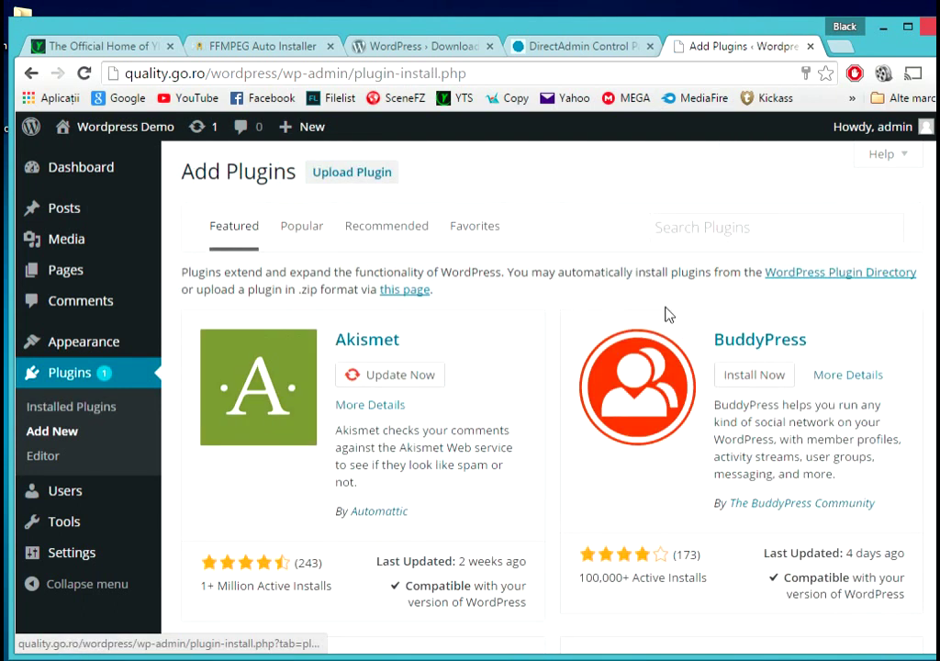
pyautogui.scroll(-2, 542, 307)
pyautogui.scroll(2, 556, 315)
pyautogui.scroll(-4, 577, 319)
pyautogui.scroll(-4, 548, 308)
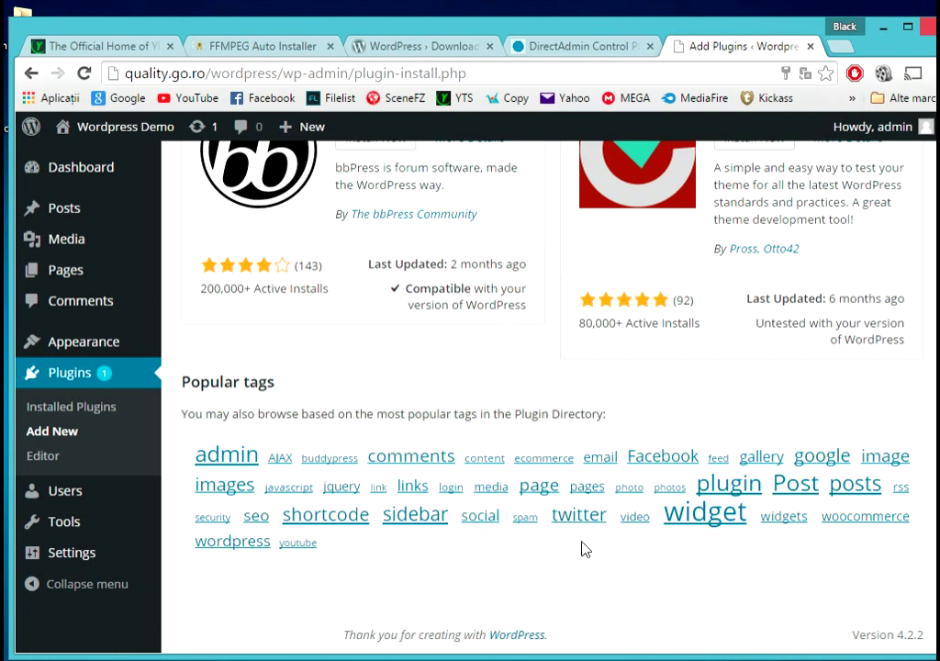
# - Browse the 744 plugins tagged 'media', scrolling through the results and back to the top
pyautogui.click(491, 487)
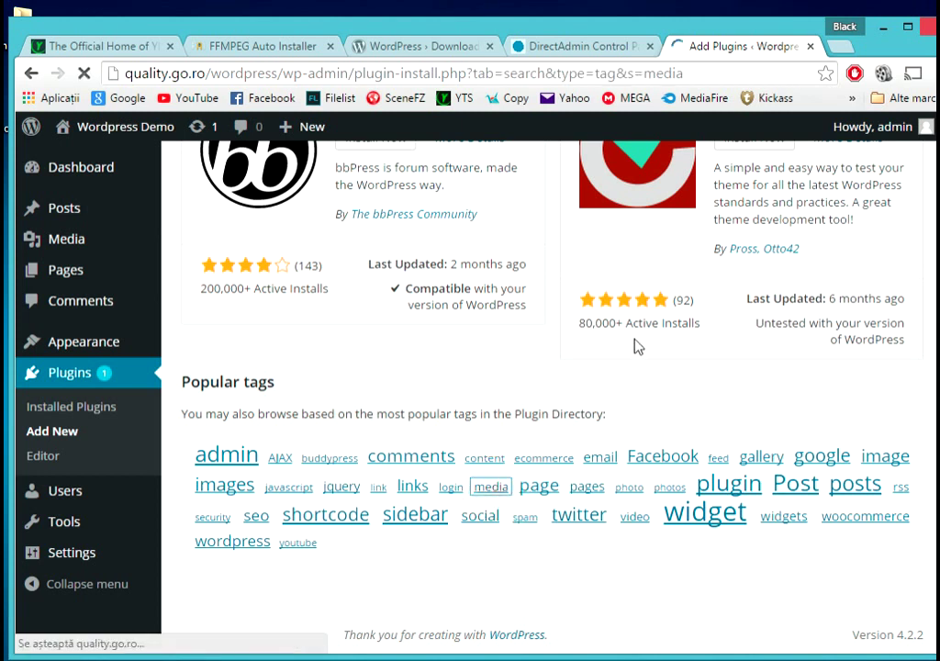
pyautogui.scroll(-6, 545, 338)
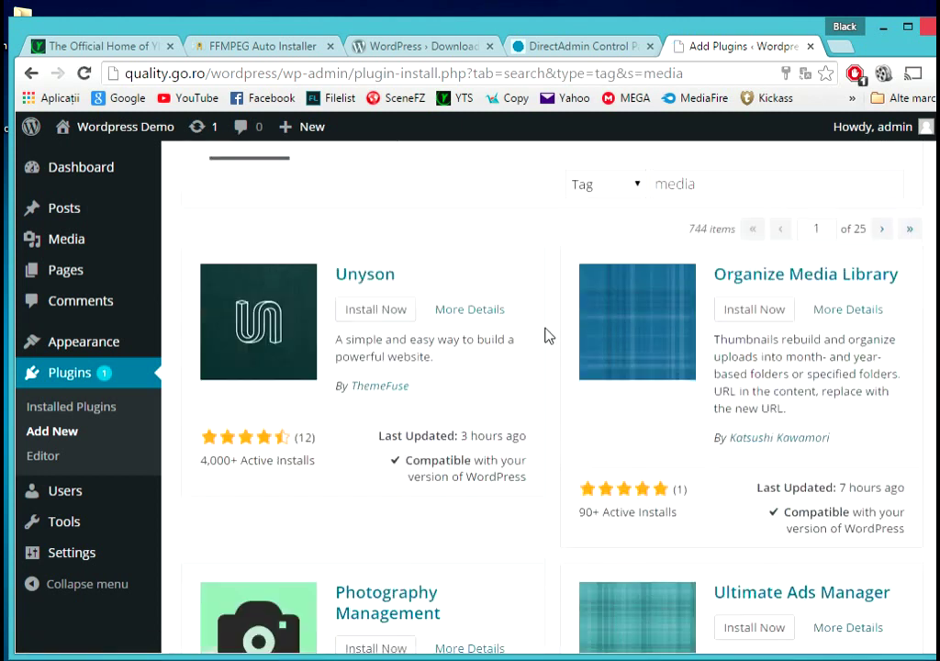
pyautogui.scroll(-9, 546, 341)
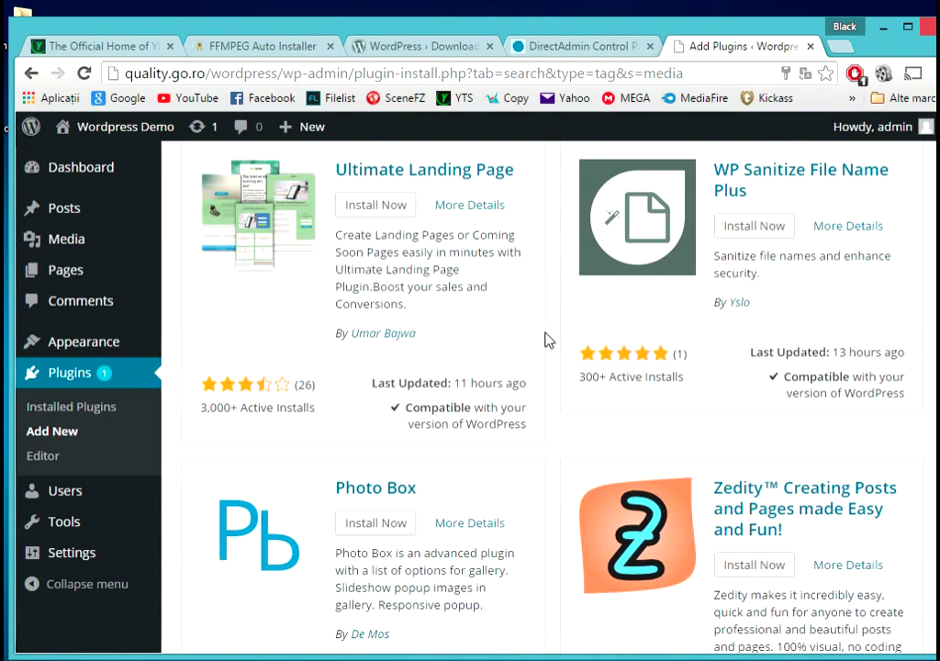
pyautogui.scroll(-5, 550, 340)
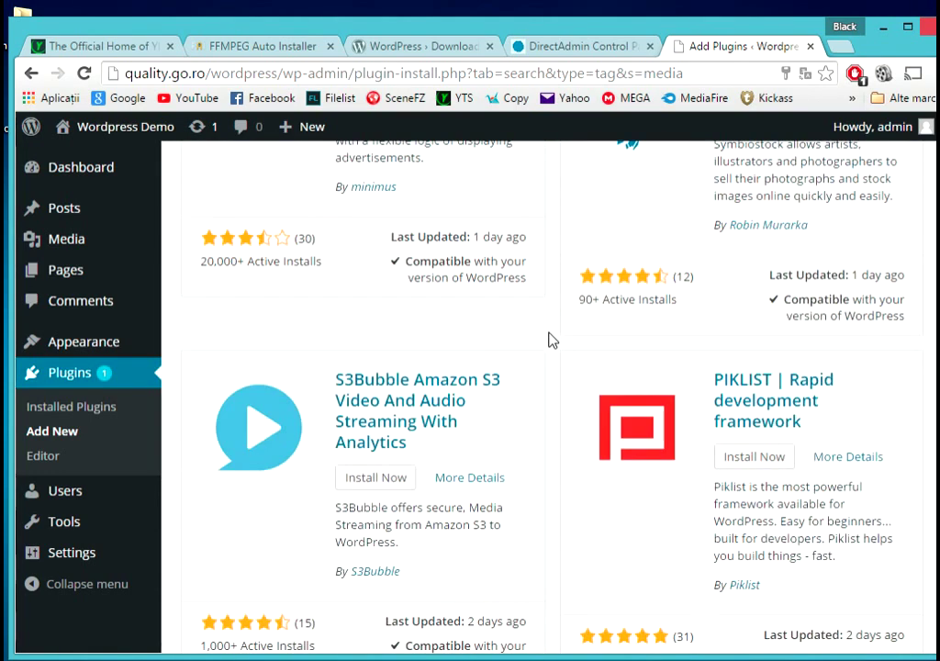
pyautogui.scroll(-3, 552, 339)
pyautogui.scroll(-4, 554, 341)
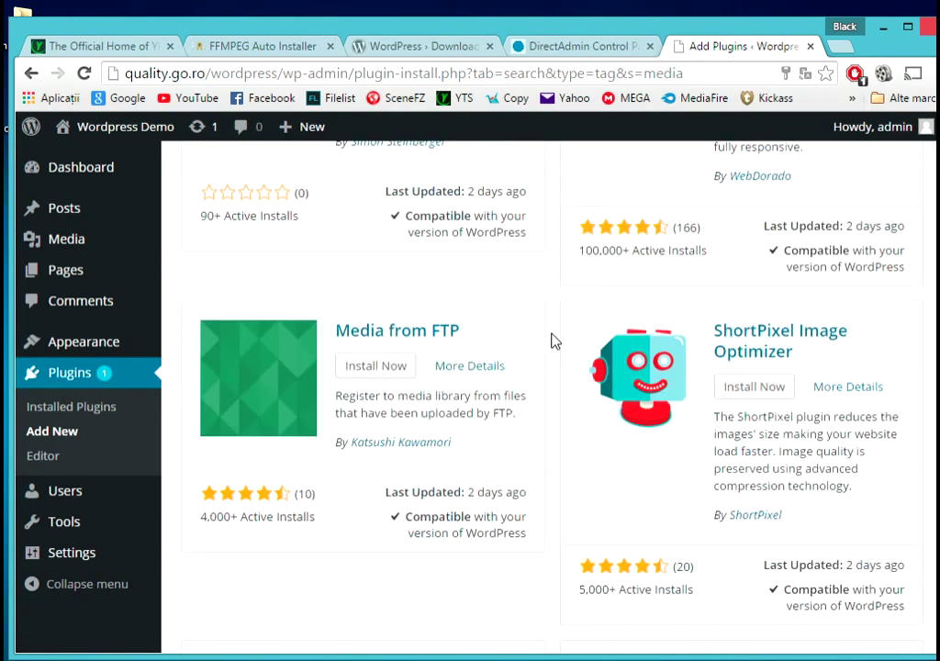
pyautogui.scroll(-4, 551, 341)
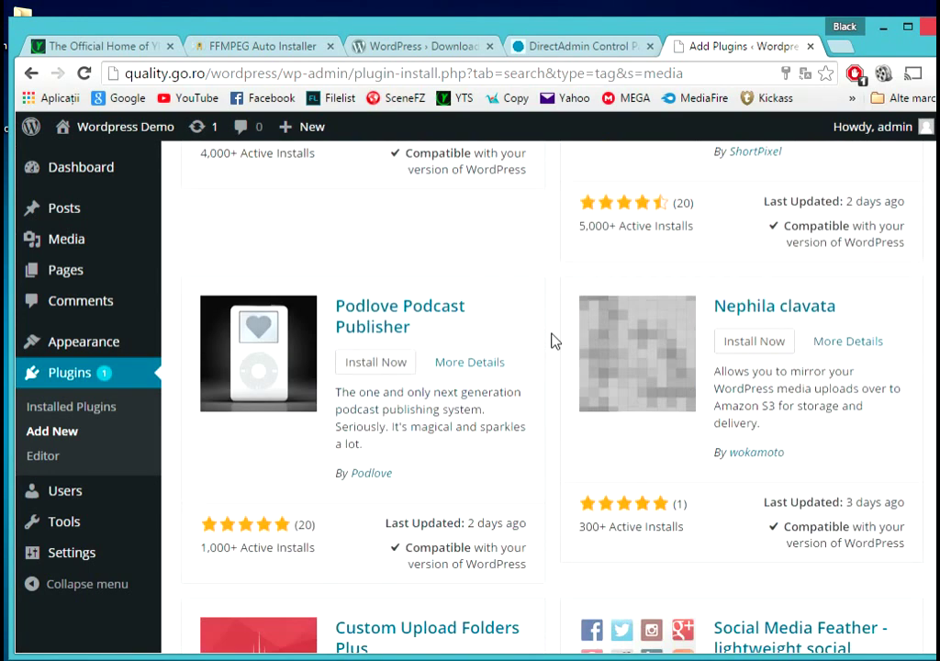
pyautogui.scroll(-6, 551, 342)
pyautogui.scroll(2, 551, 342)
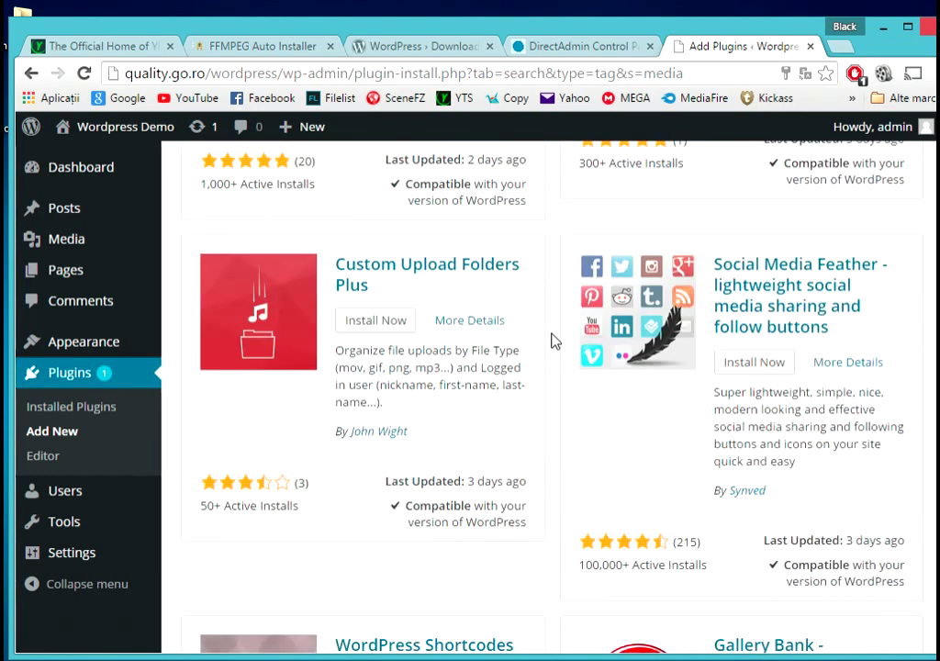
pyautogui.scroll(-4, 551, 342)
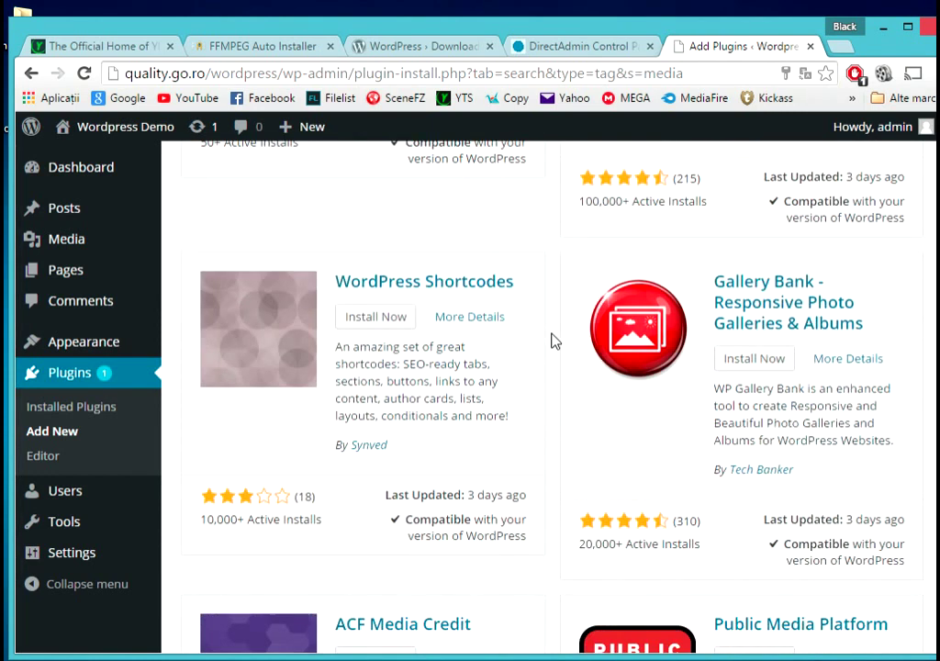
pyautogui.scroll(-7, 551, 342)
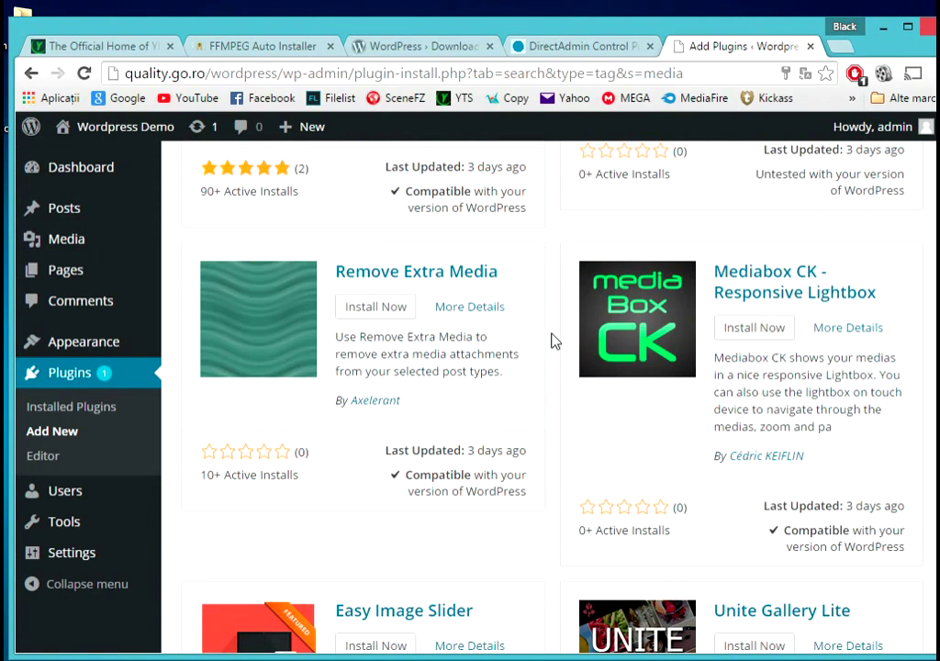
pyautogui.scroll(-3, 551, 342)
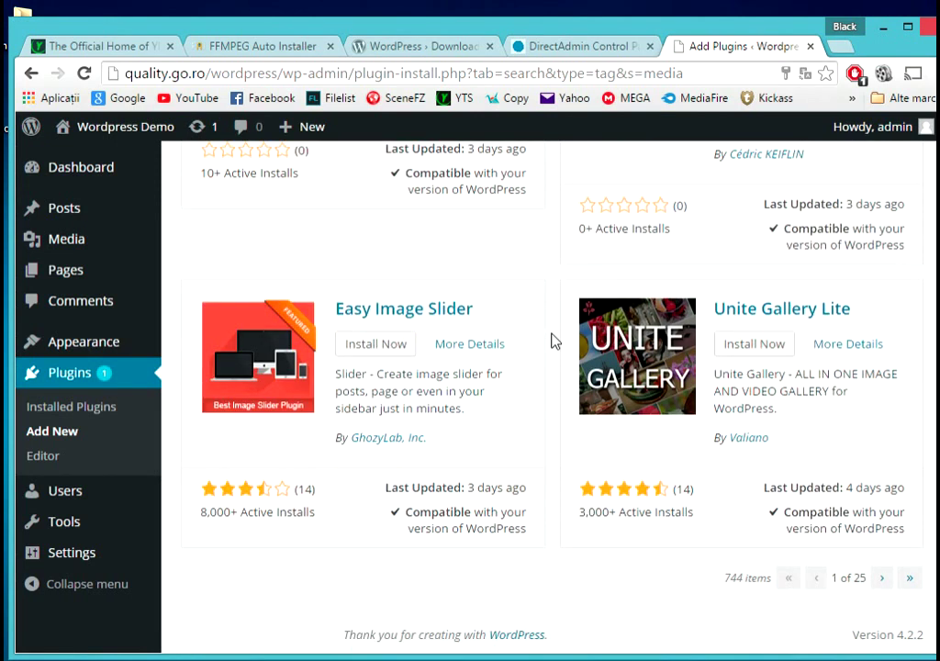
pyautogui.scroll(20, 551, 342)
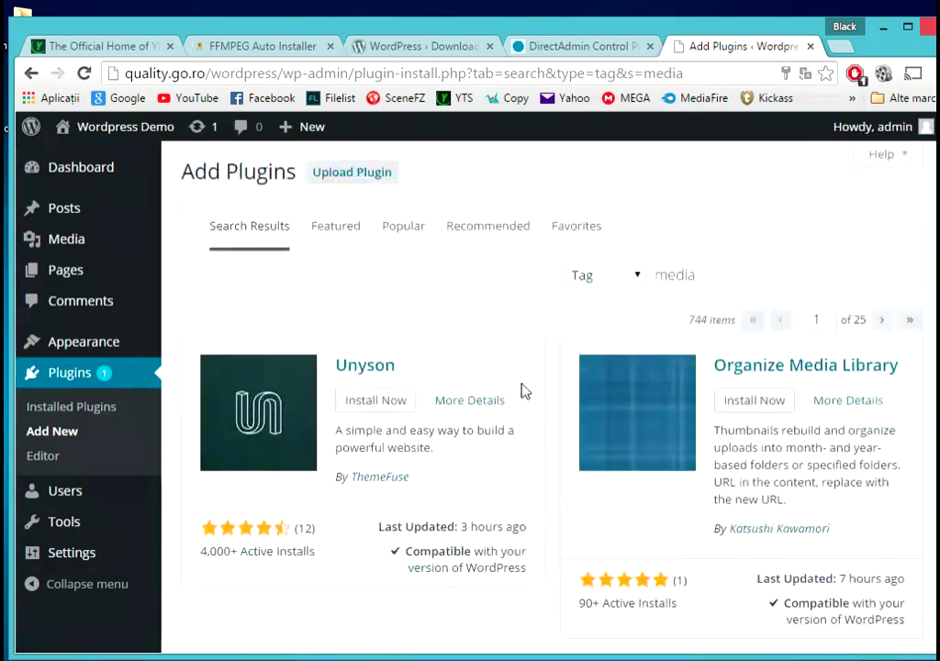
# - Search plugins by the tag 'jplayer'
pyautogui.doubleClick(662, 283)
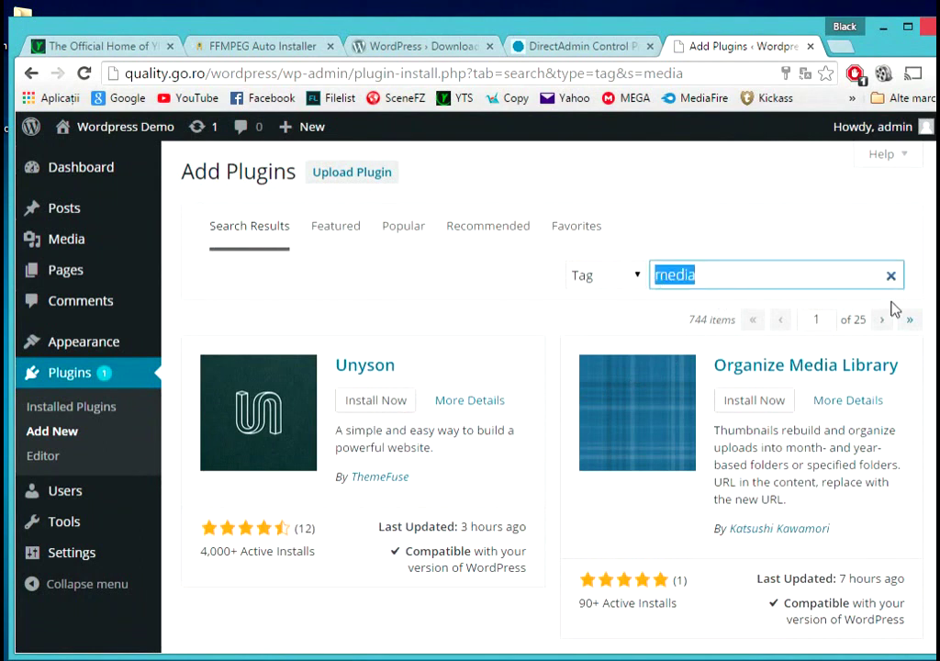
pyautogui.press('BackSpace')
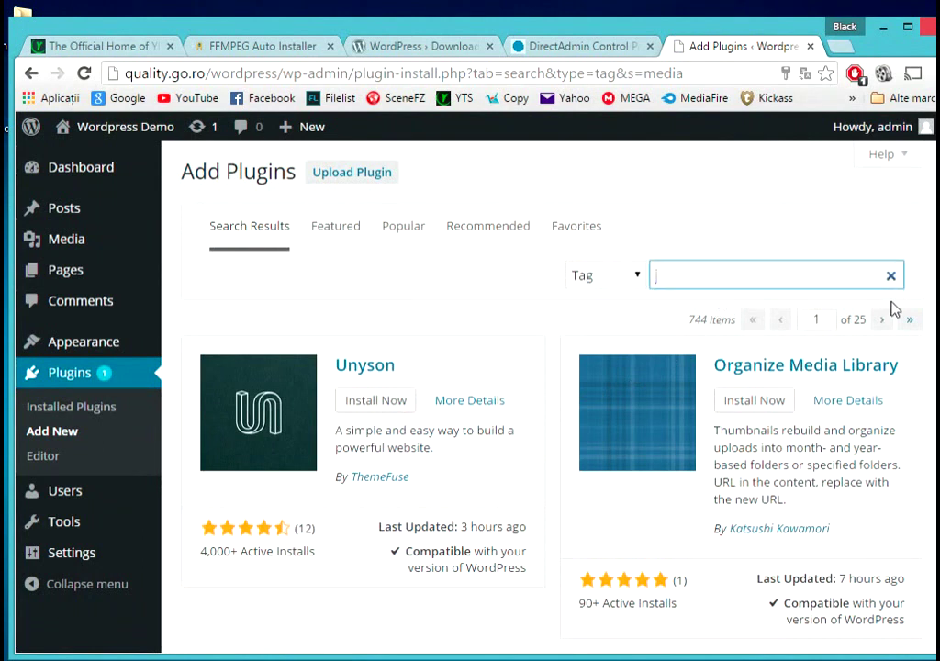
pyautogui.write('jplayer')
pyautogui.press('Return')
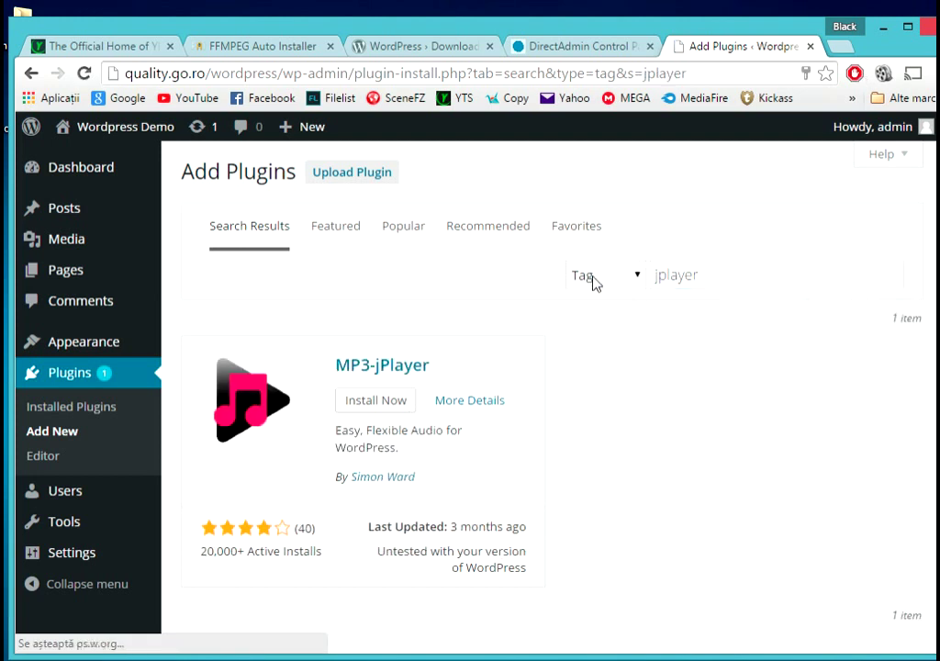
pyautogui.scroll(-1, 587, 284)
pyautogui.scroll(1, 643, 275)
# - Search plugins by the tag 'video' and scroll through the results
pyautogui.doubleClick(671, 273)
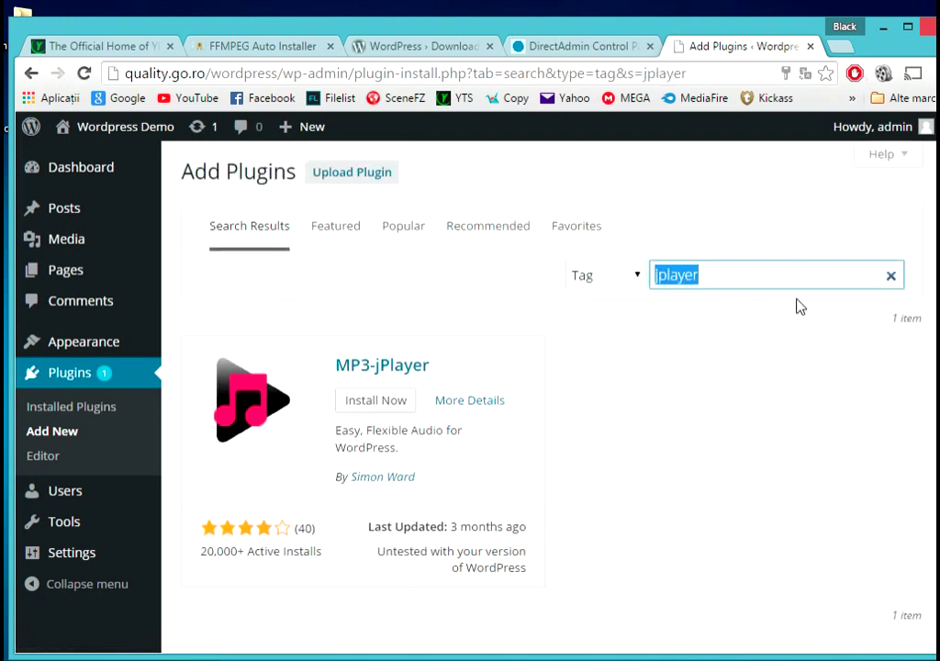
pyautogui.write('video')
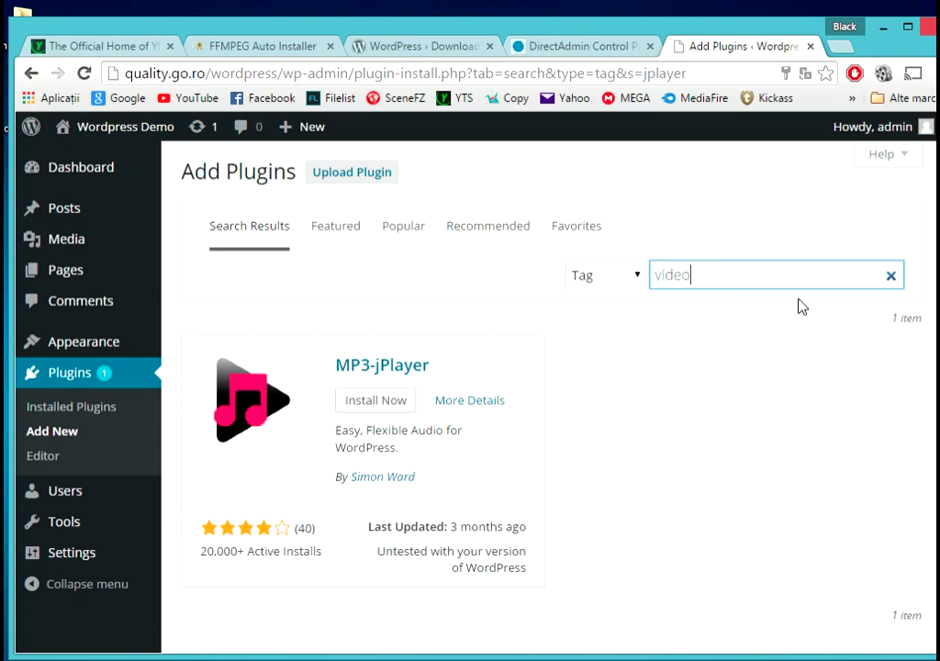
pyautogui.press('Return')
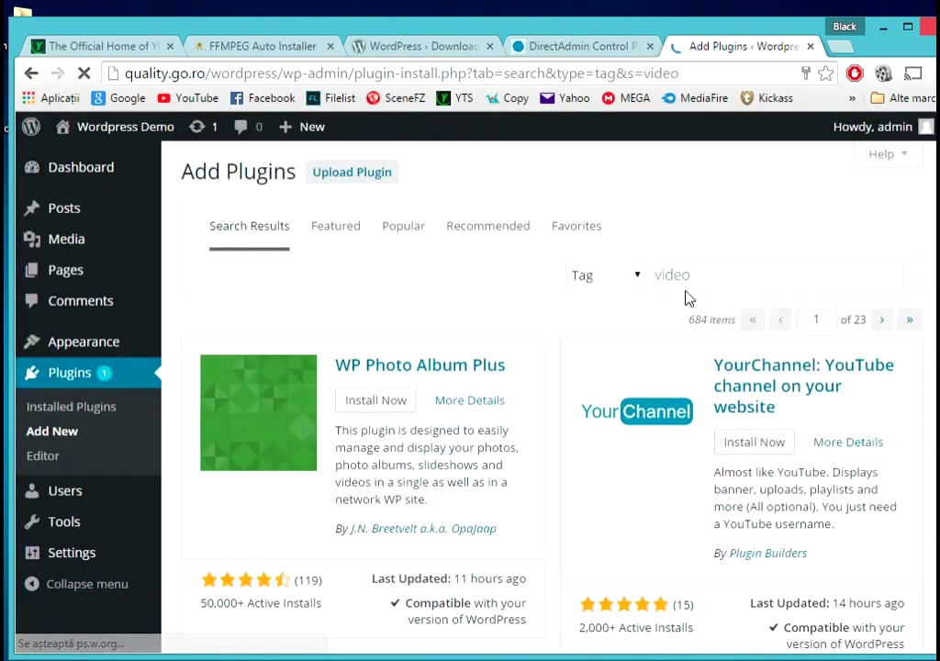
pyautogui.scroll(-2, 527, 308)
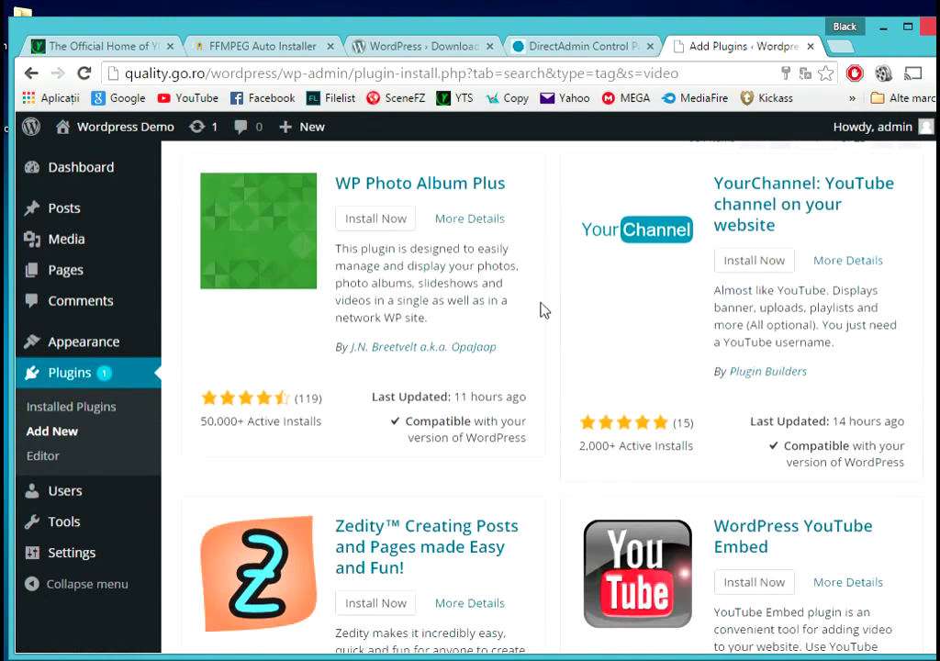
pyautogui.scroll(-3, 543, 310)
pyautogui.scroll(-6, 538, 313)
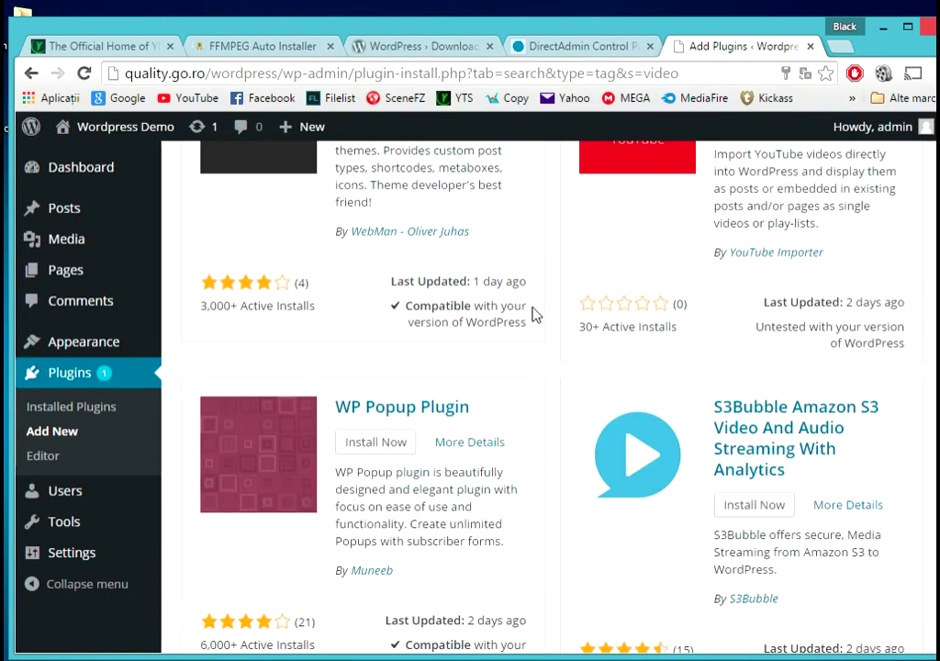
pyautogui.scroll(-6, 536, 314)
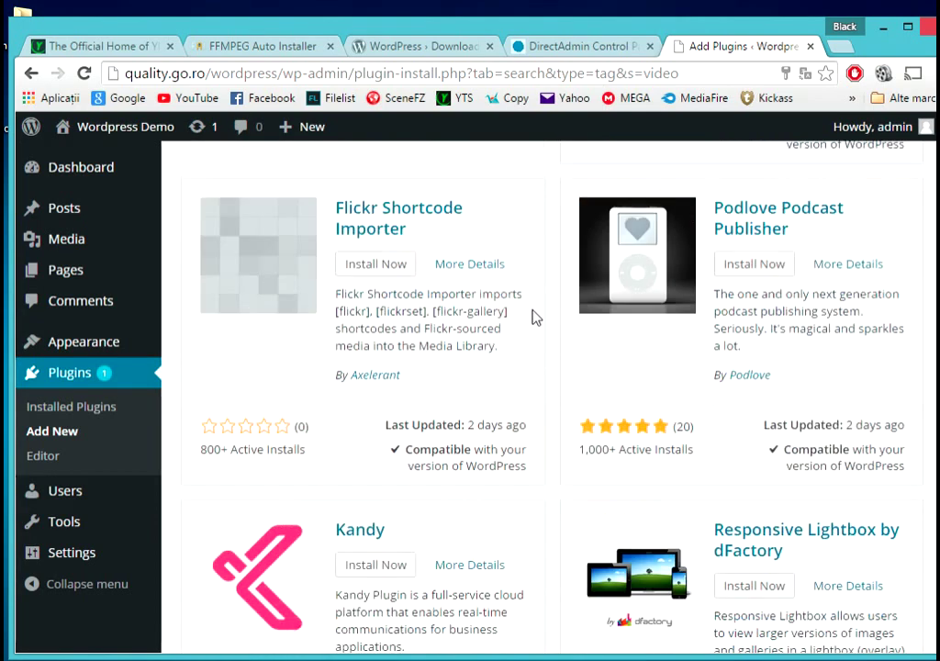
pyautogui.scroll(-3, 537, 317)
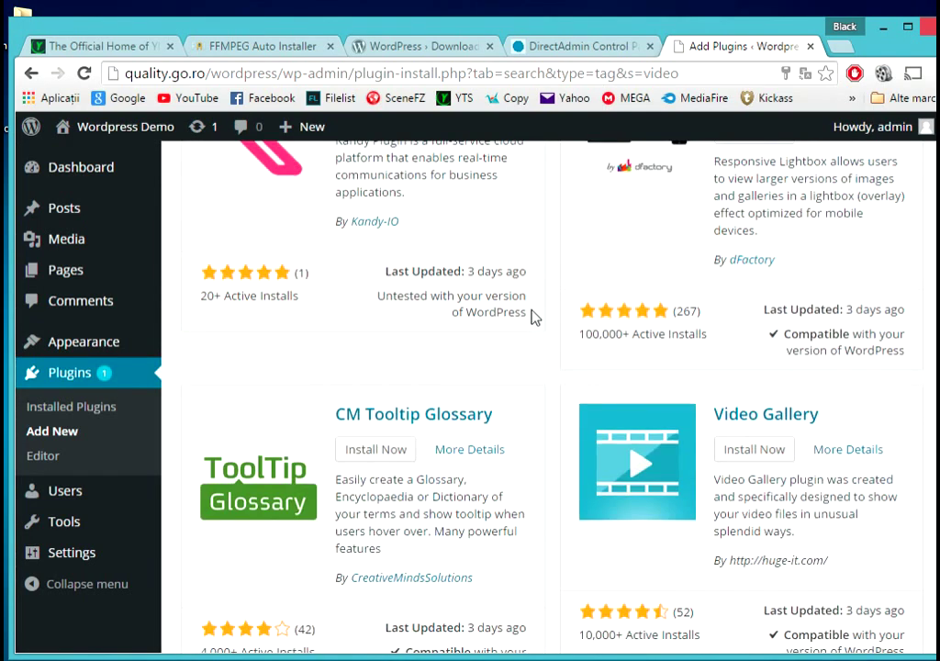
pyautogui.scroll(-3, 534, 318)
pyautogui.scroll(-5, 531, 317)
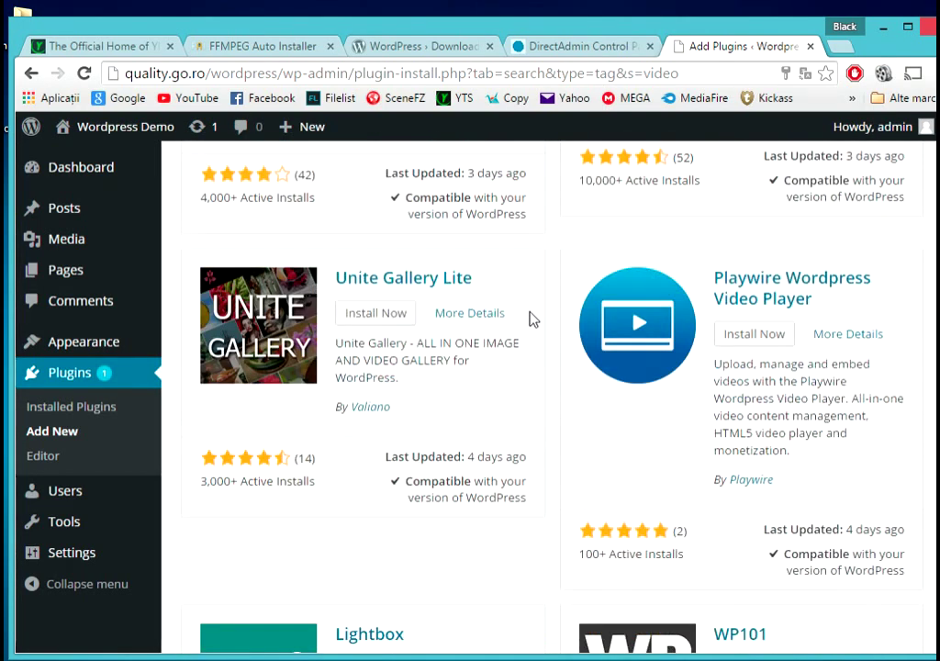
pyautogui.scroll(-2, 531, 318)
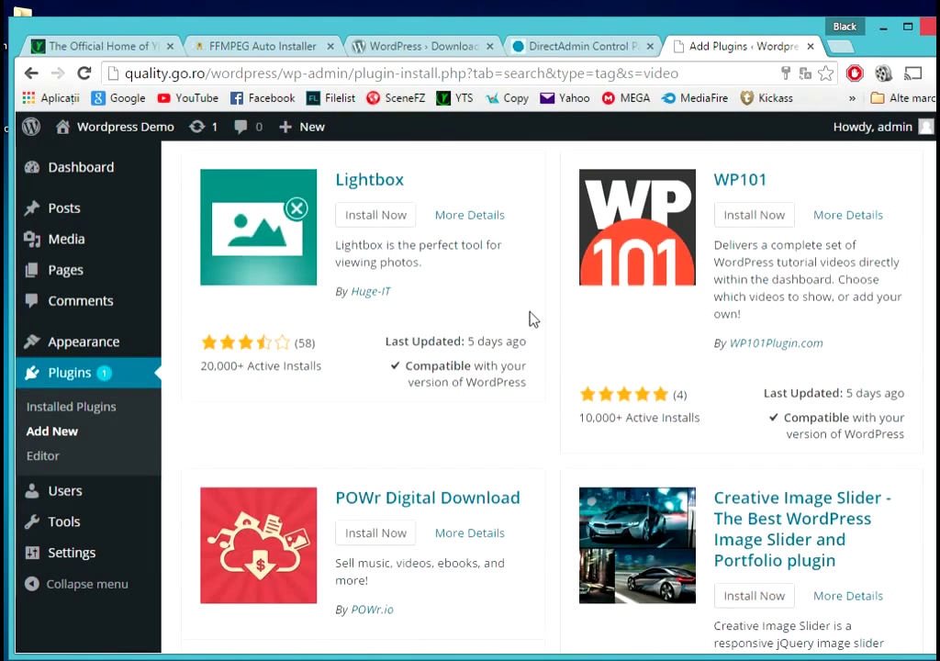
pyautogui.scroll(-4, 531, 318)
pyautogui.scroll(-3, 532, 317)
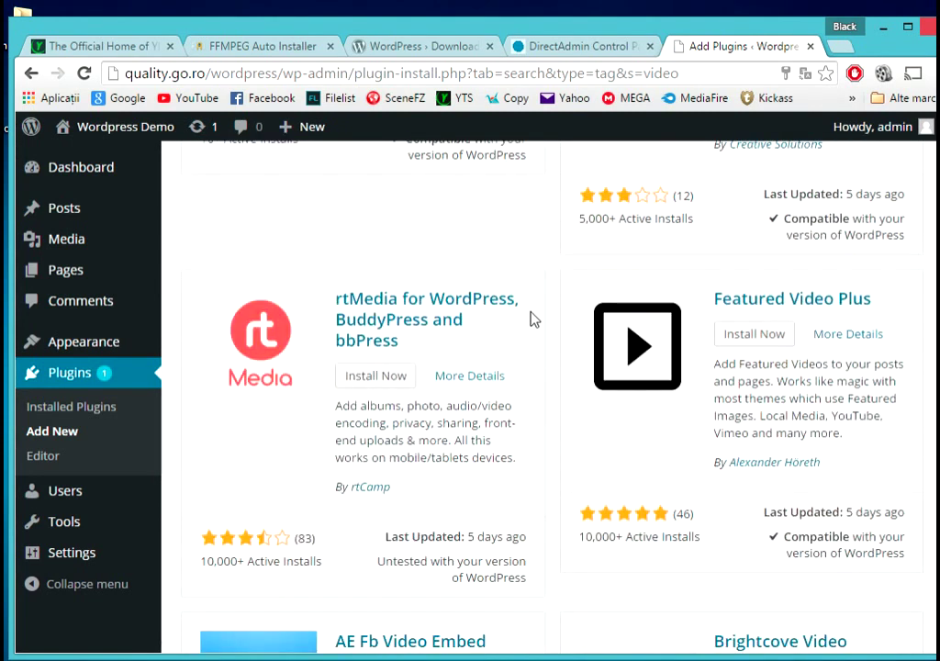
pyautogui.scroll(-5, 550, 336)
pyautogui.scroll(-8, 542, 354)
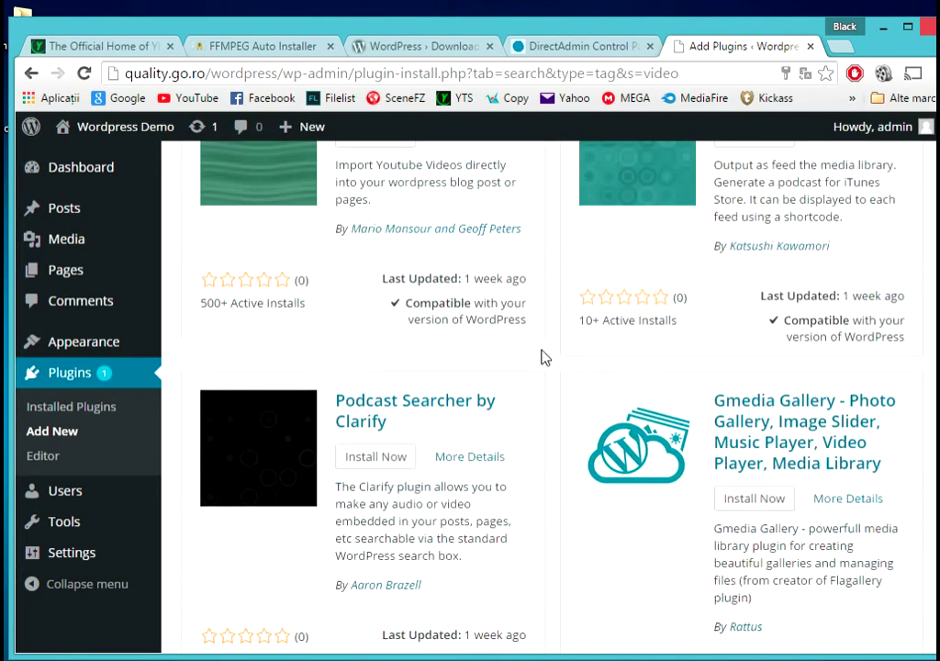
pyautogui.scroll(-2, 542, 356)
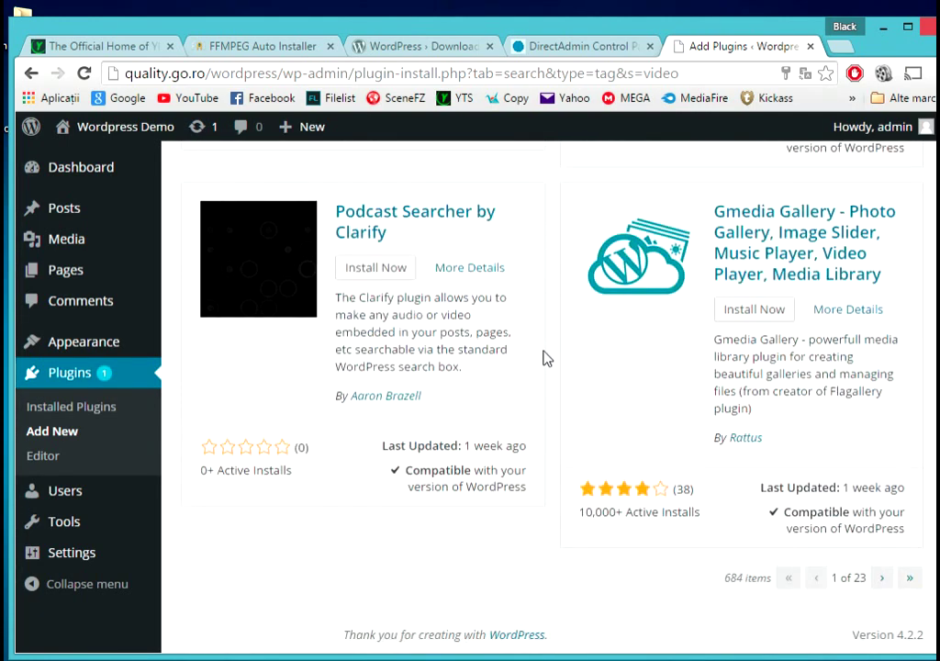
pyautogui.scroll(10, 547, 358)
pyautogui.scroll(15, 544, 359)
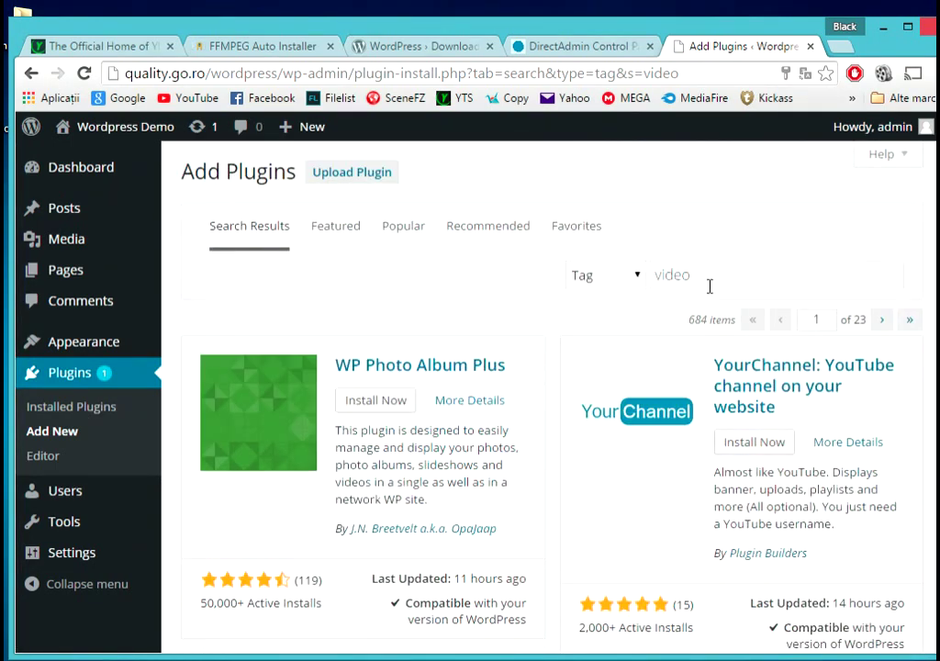
# - Search by the tag 'ffmpeg' to find Video Embed & Thumbnail Generator
pyautogui.moveTo(709, 287); pyautogui.dragTo(647, 284)
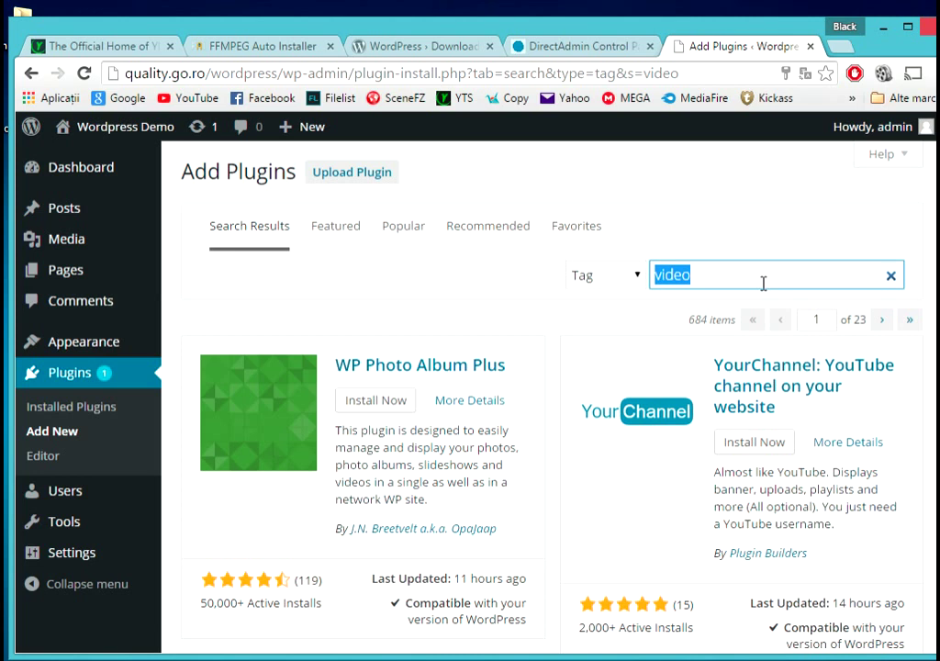
pyautogui.write('ffmpeg')
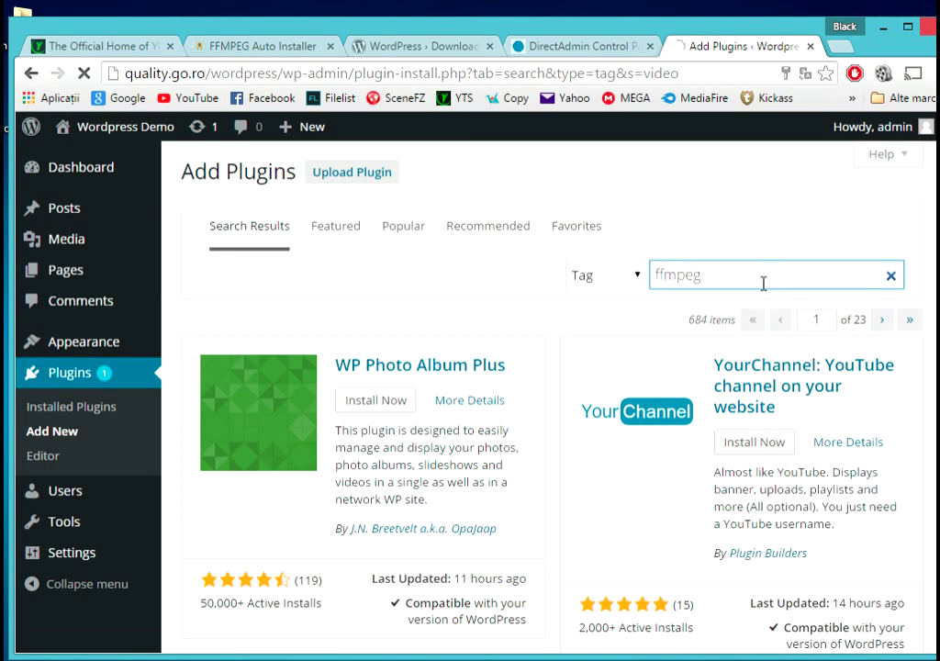
pyautogui.press('Return')
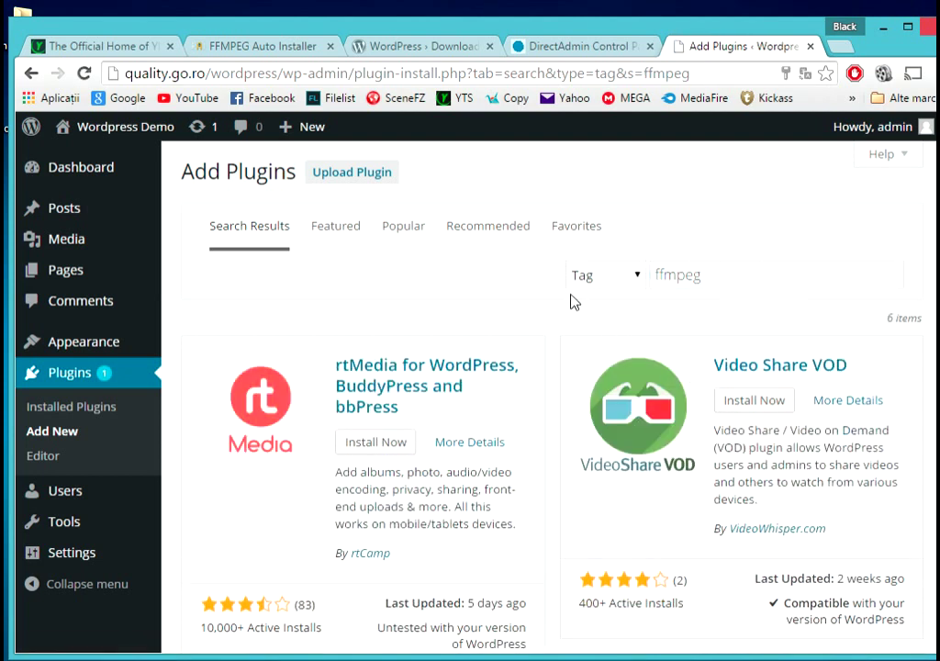
pyautogui.scroll(-5, 535, 287)
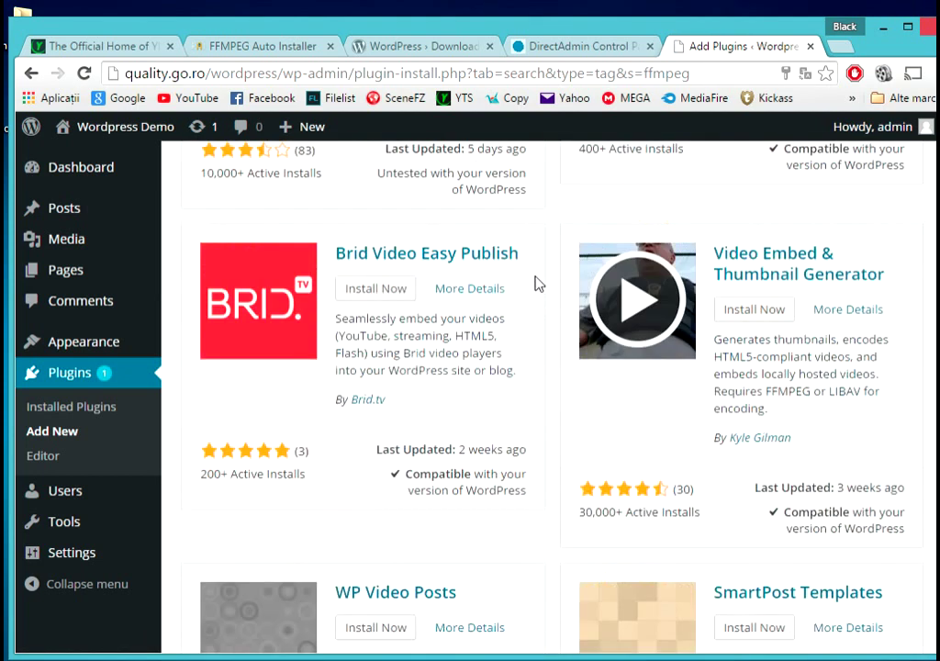
# - Install Video Embed & Thumbnail Generator 4.4.2 and begin entering 'localhost' as the FTP hostname
pyautogui.click(739, 273)
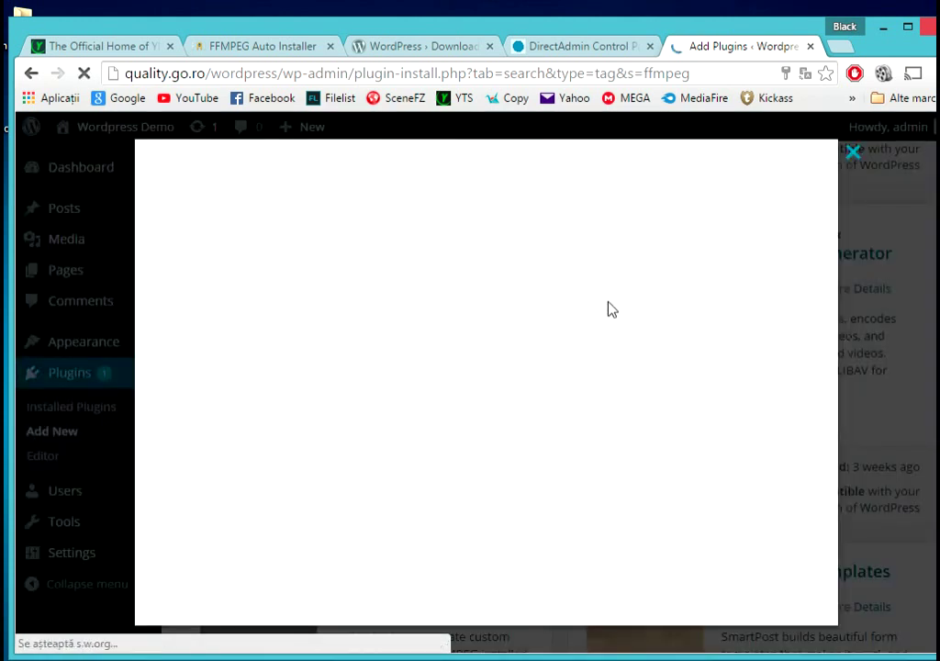
pyautogui.scroll(-2, 560, 303)
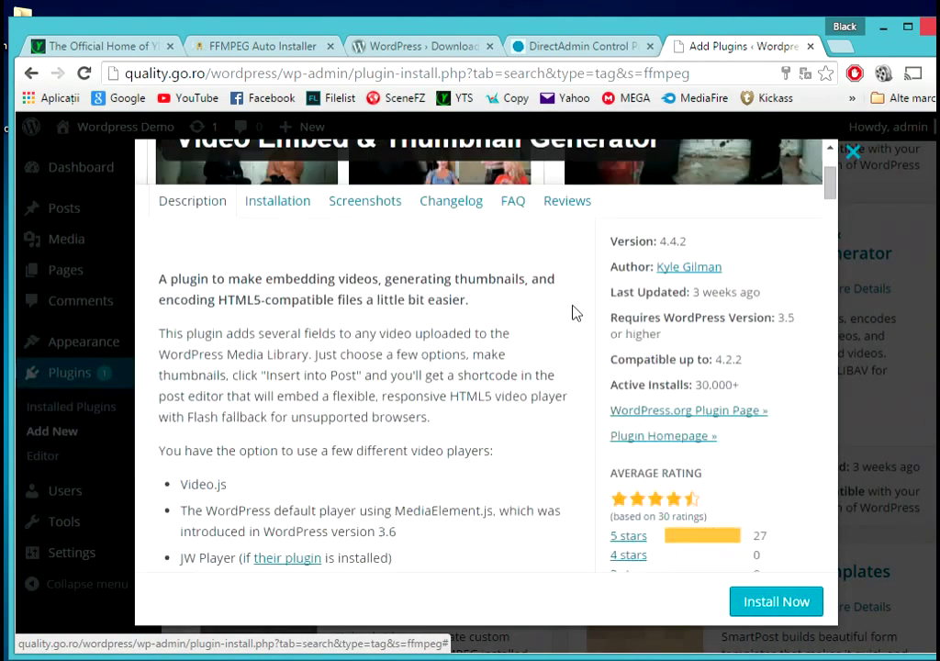
pyautogui.click(745, 603)
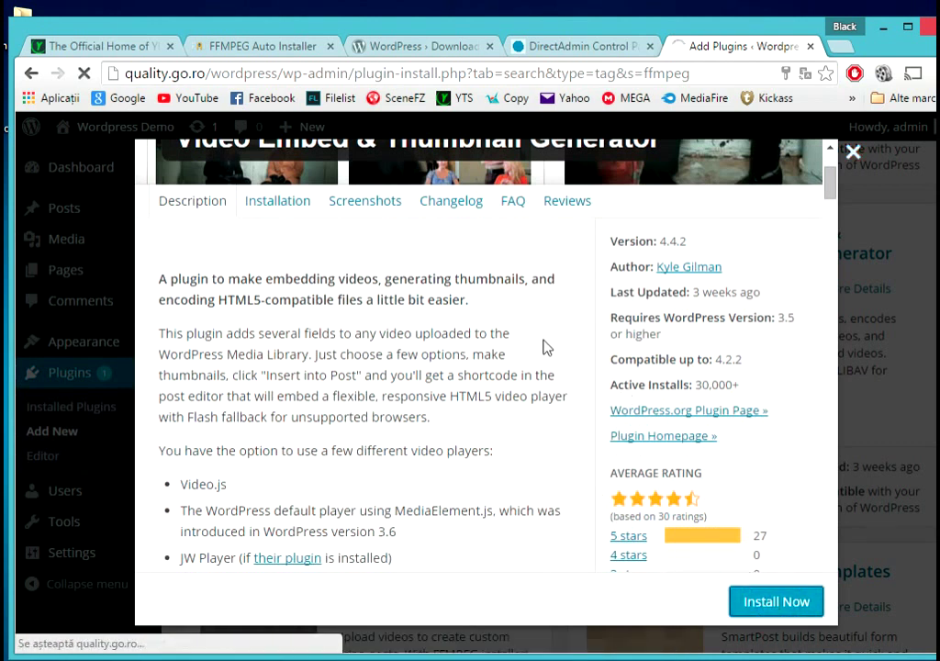
pyautogui.hotkey('alt', 'Tab')
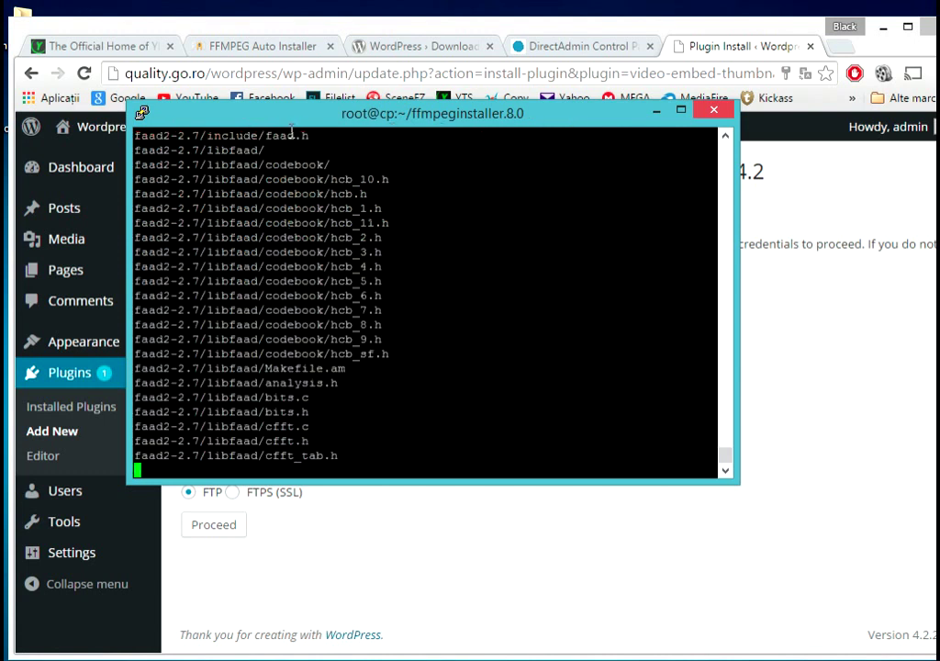
pyautogui.click(655, 112)
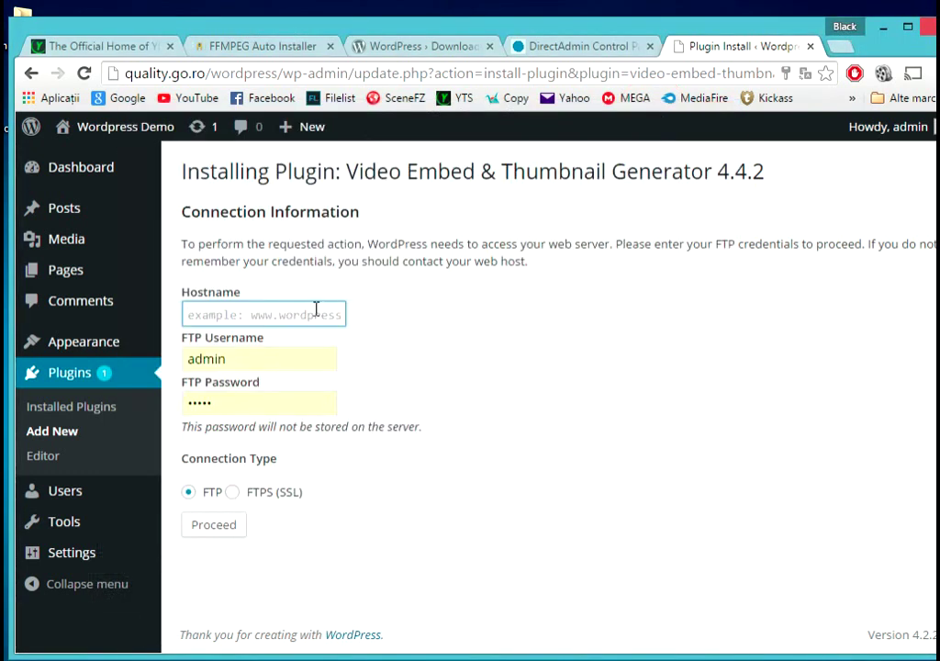
pyautogui.write('localhost')
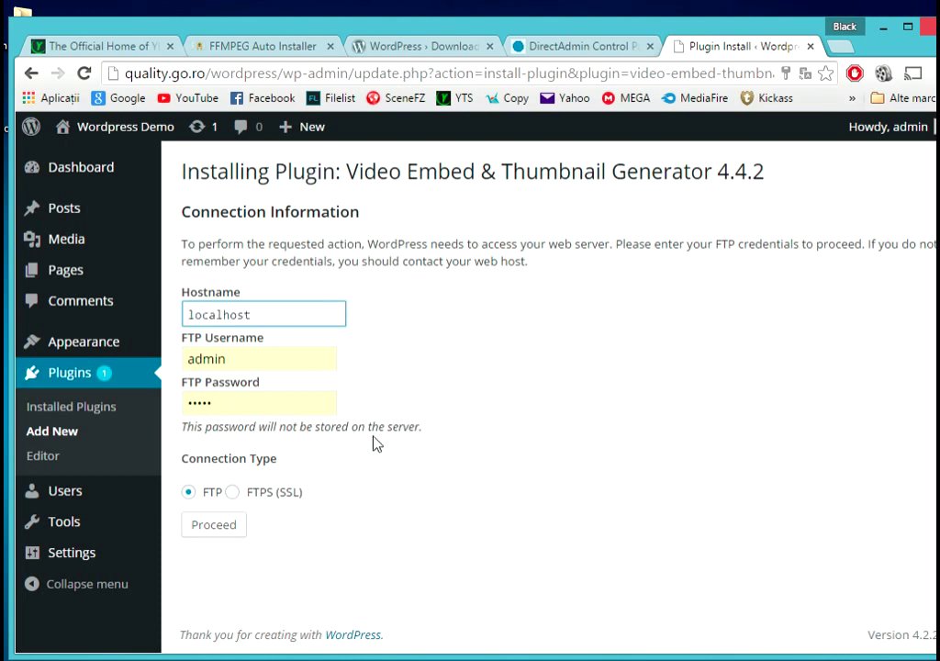
# - Check the site's FTP account, path /home/admin/, on DirectAdmin's FTP Setup page
pyautogui.click(559, 50)
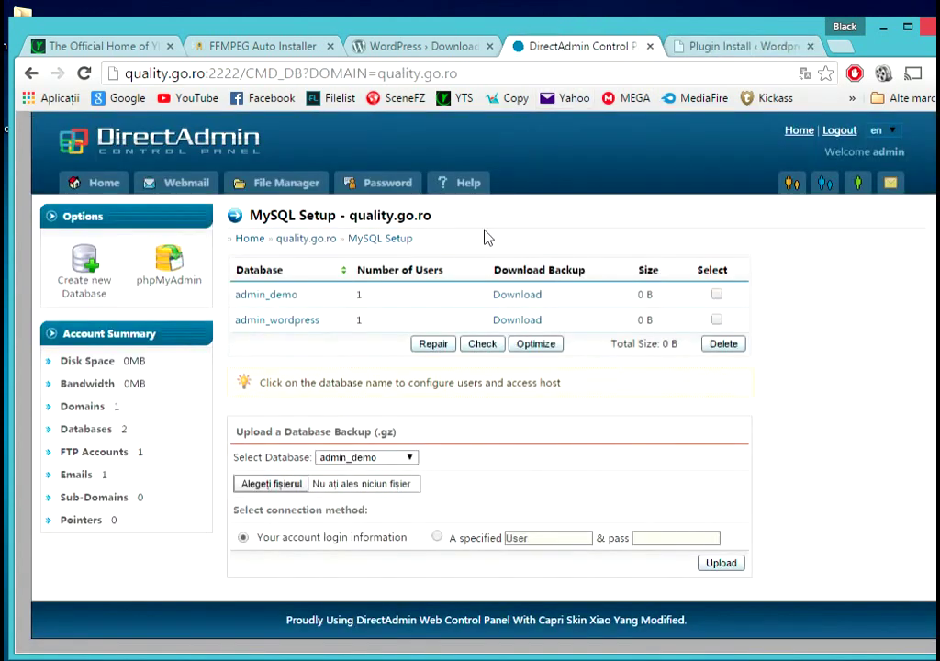
pyautogui.click(290, 184)
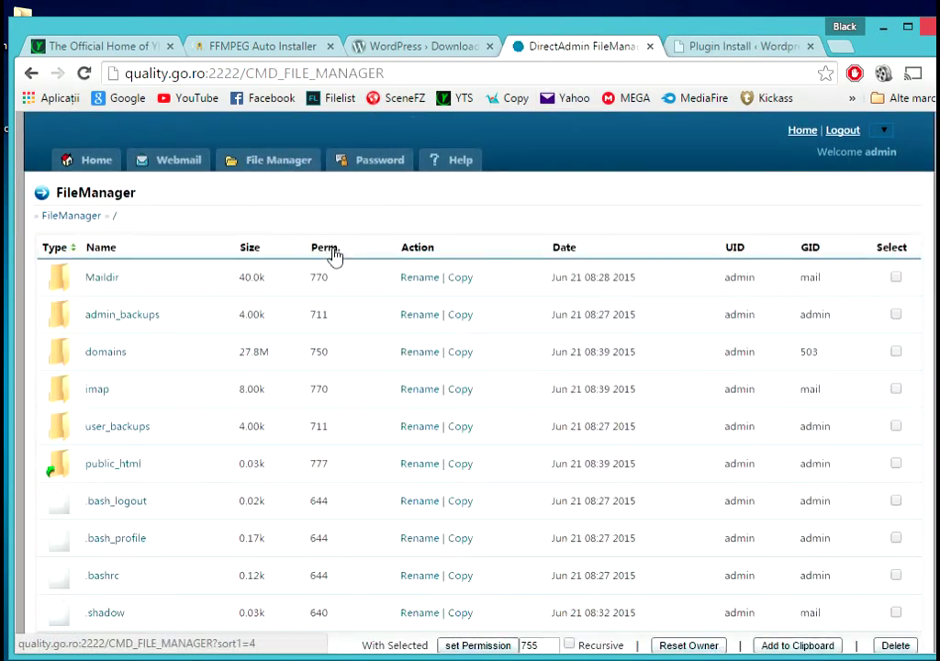
pyautogui.click(96, 159)
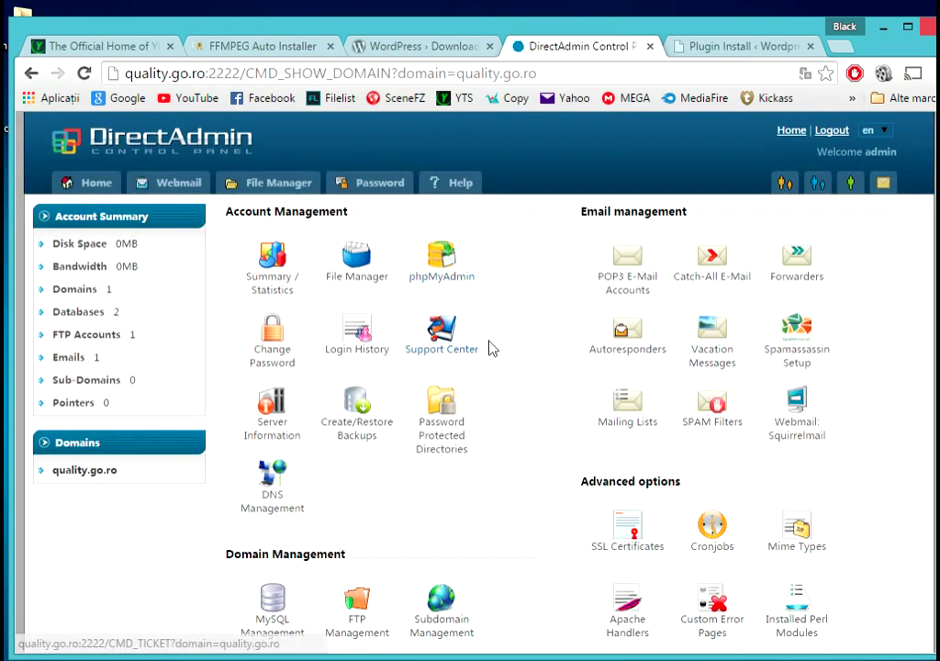
pyautogui.scroll(-2, 496, 349)
pyautogui.click(365, 535)
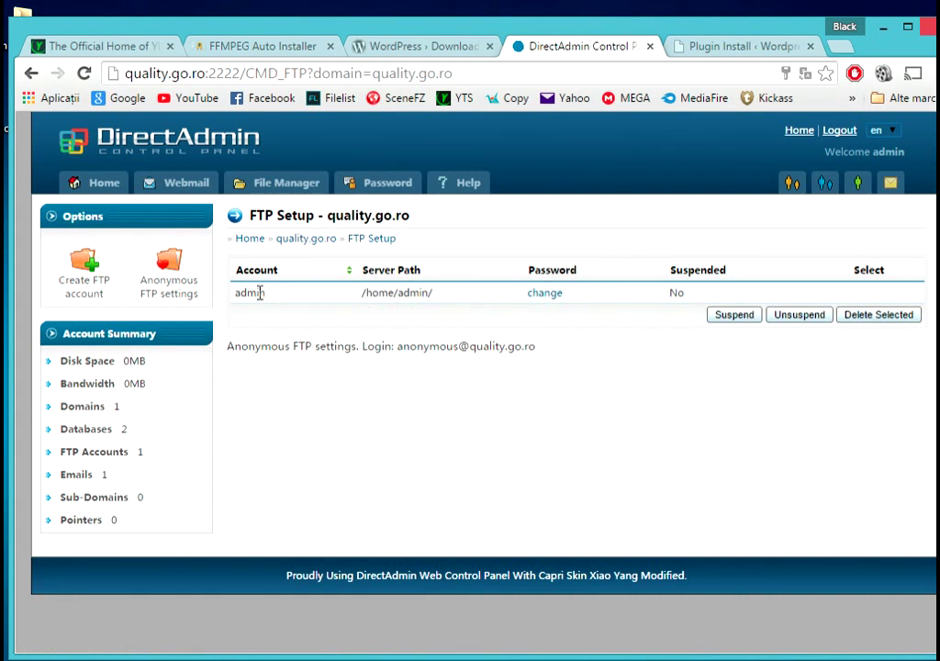
pyautogui.click(723, 46)
# - Re-enter the FTP password, complete the installation, and activate Video Embed & Thumbnail Generator
pyautogui.doubleClick(248, 402)
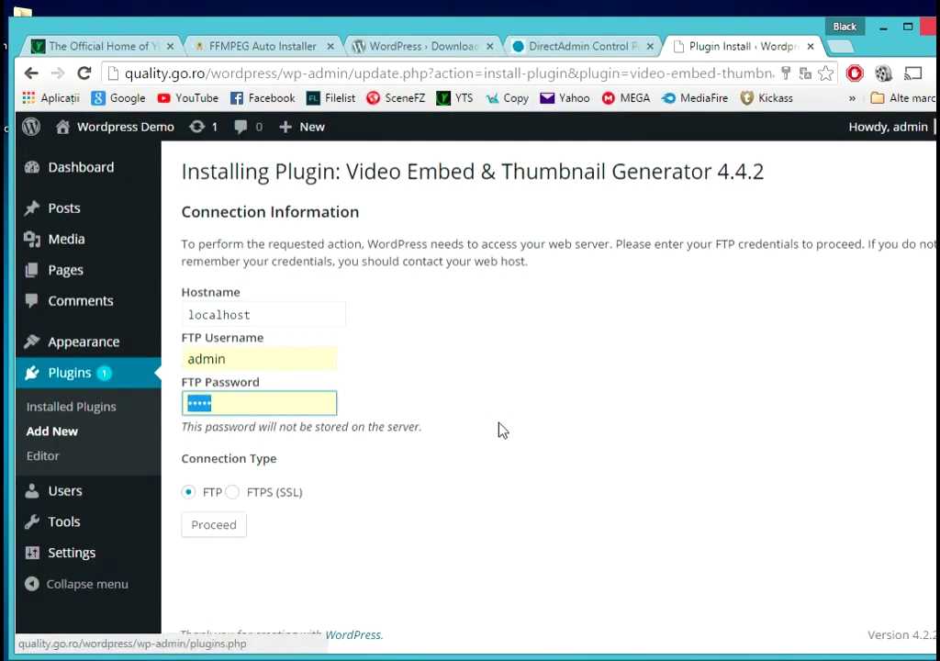
pyautogui.write('••')
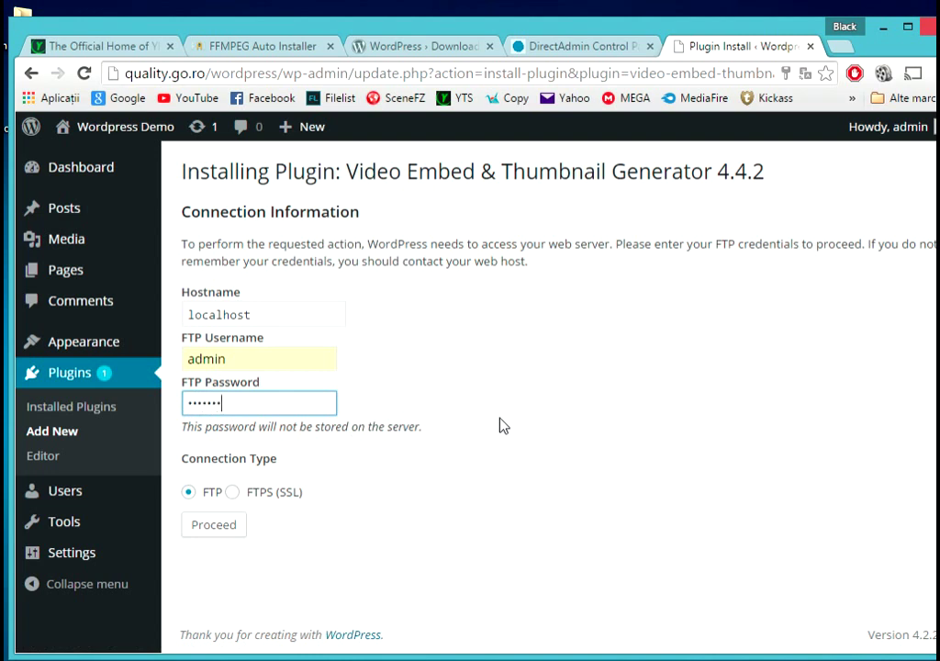
pyautogui.click(228, 530)
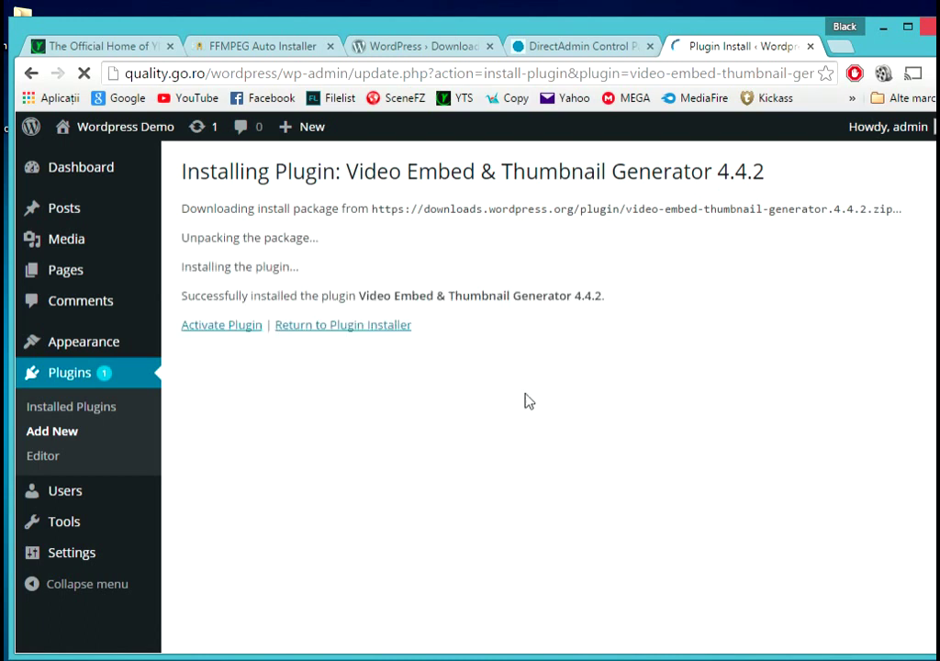
pyautogui.click(235, 327)
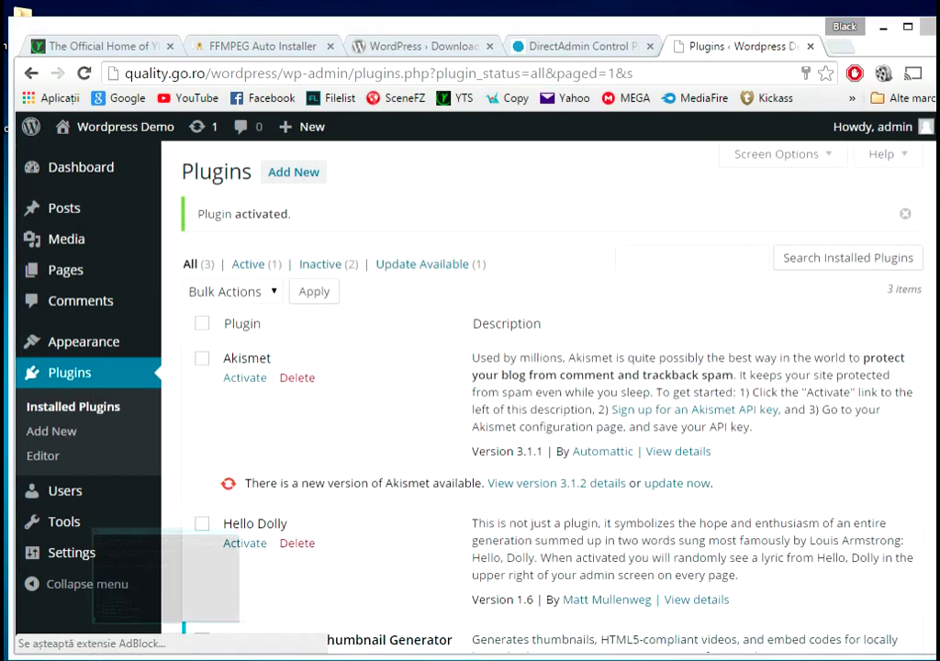
pyautogui.hotkey('alt', 'Tab')
pyautogui.click(655, 110)
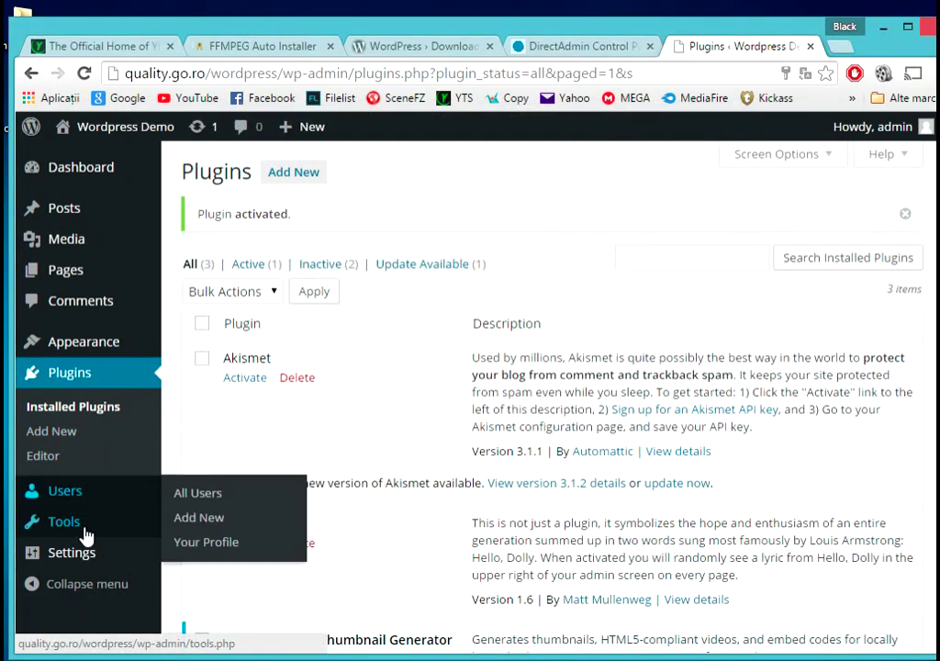
# - Open the Video Embed & Thumbnail Generator settings, keeping Video.js as the video player
pyautogui.moveTo(85, 550)
pyautogui.click(230, 582)
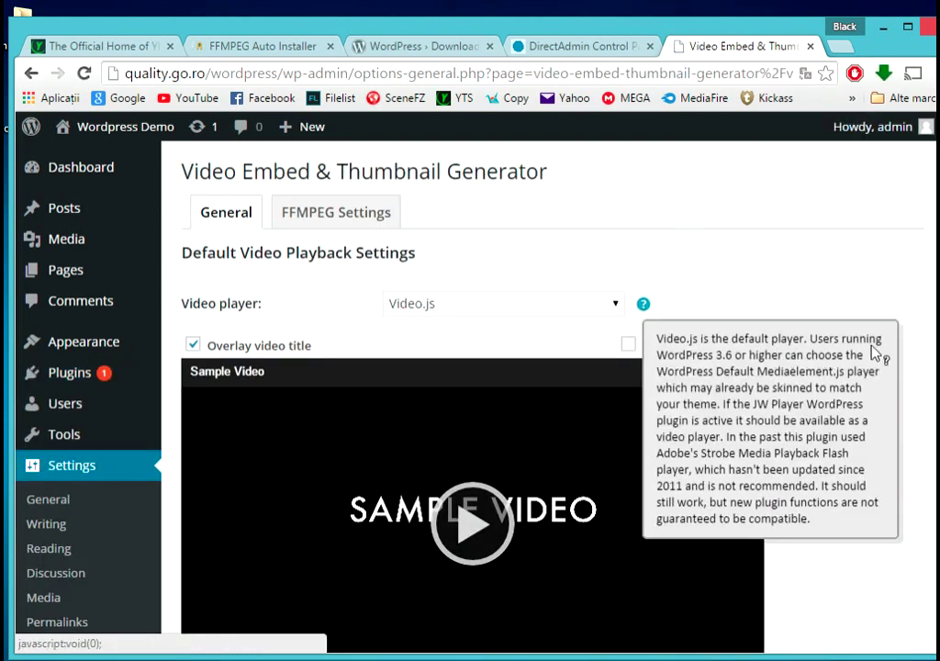
pyautogui.scroll(-2, 916, 362)
pyautogui.scroll(2, 850, 343)
pyautogui.scroll(-3, 856, 346)
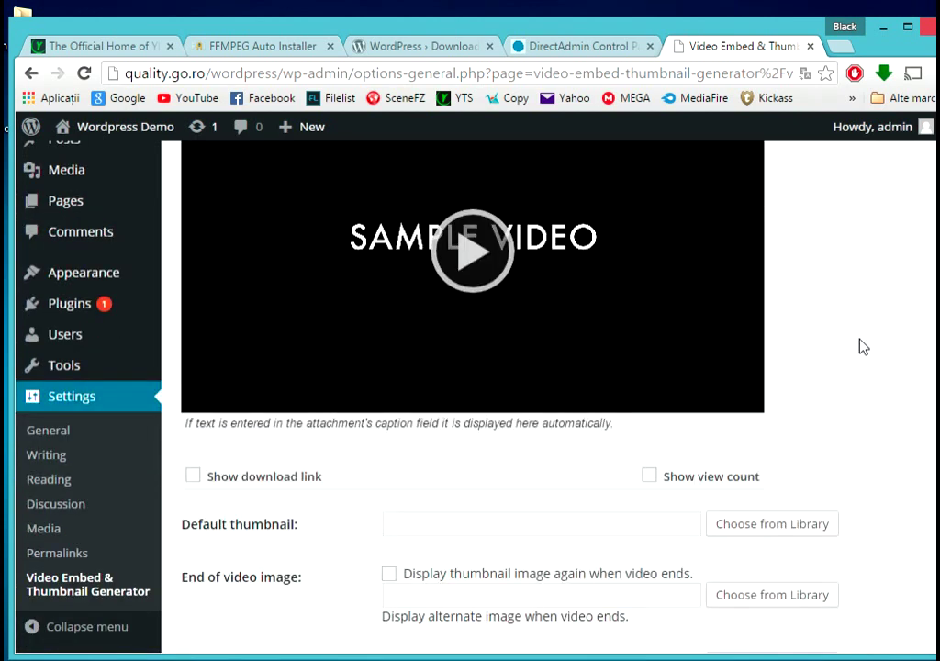
pyautogui.scroll(2, 743, 299)
pyautogui.click(624, 217)
pyautogui.click(890, 340)
pyautogui.scroll(-1, 645, 356)
pyautogui.scroll(-2, 634, 357)
pyautogui.scroll(4, 623, 357)
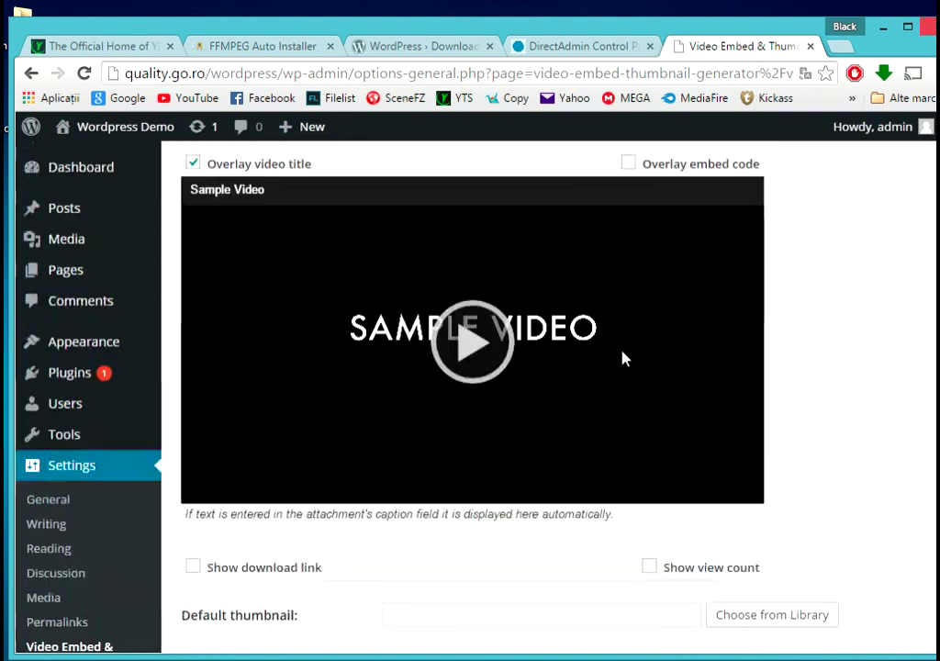
# - Review the FFMPEG encoding options, including the custom format width and height
pyautogui.click(360, 223)
pyautogui.scroll(-2, 459, 293)
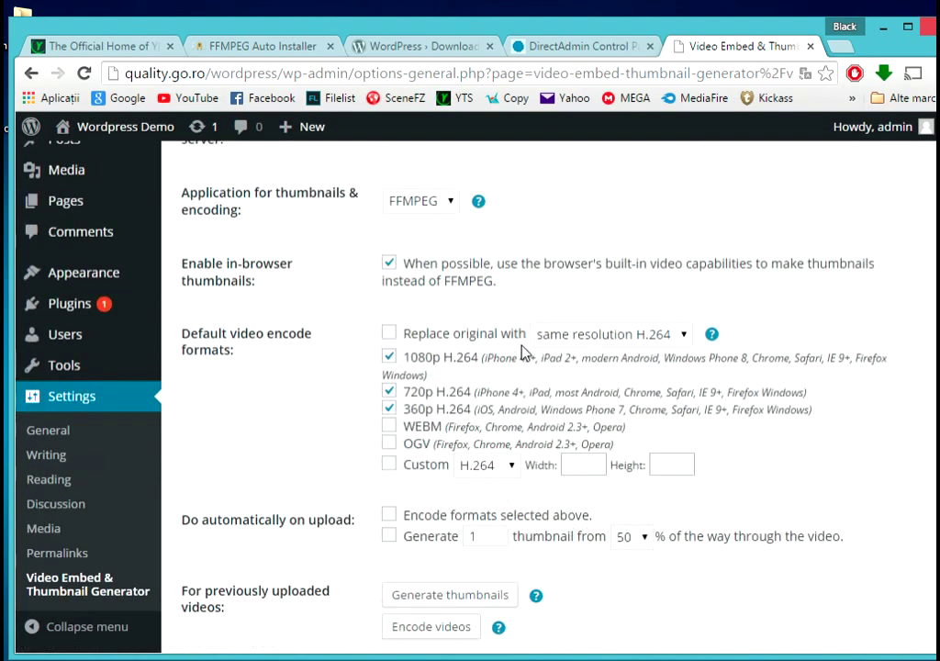
pyautogui.click(907, 28)
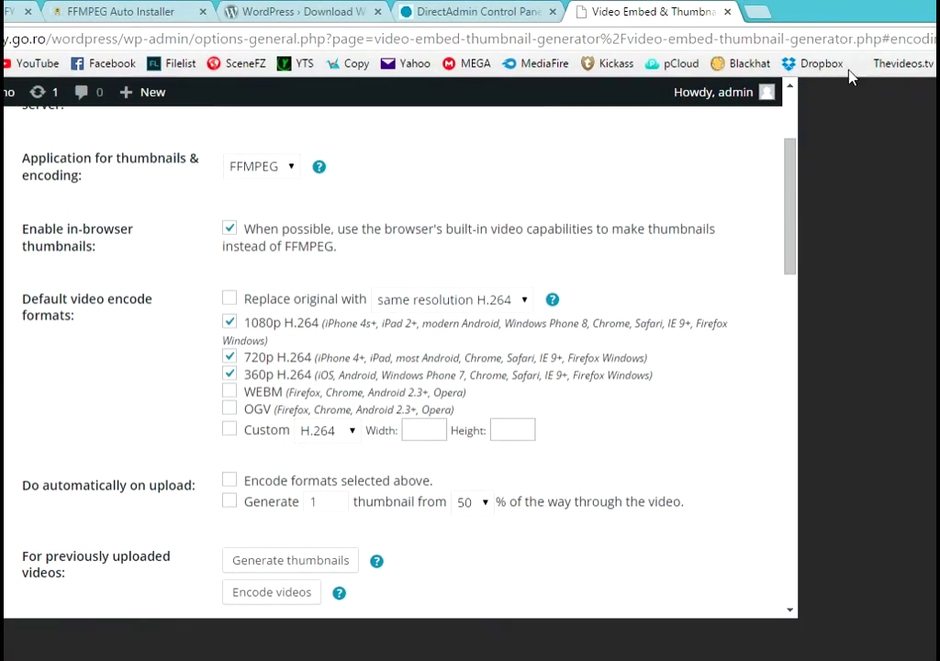
pyautogui.scroll(-15, 769, 346)
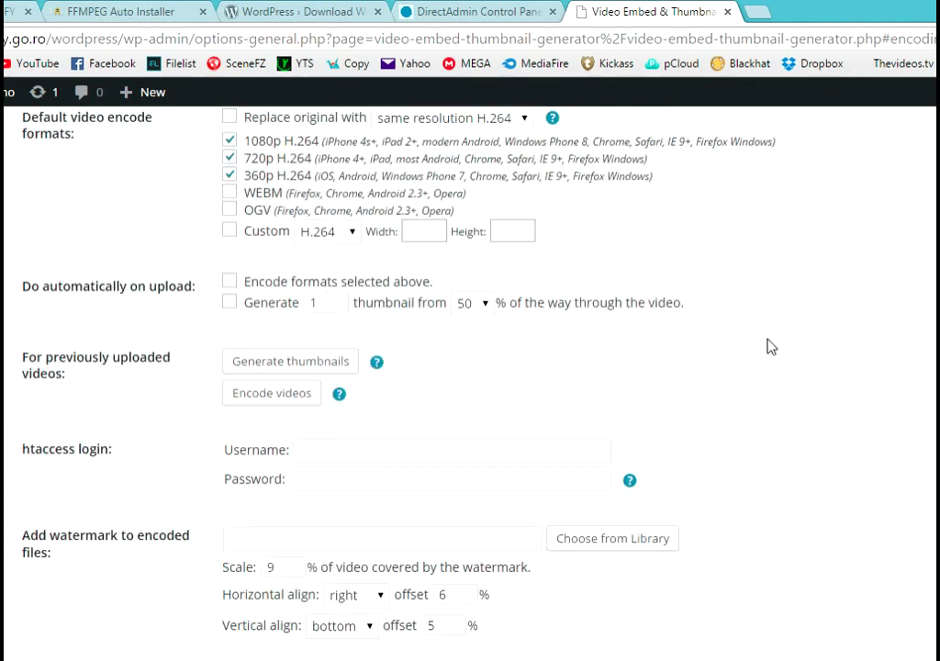
pyautogui.scroll(-1, 771, 350)
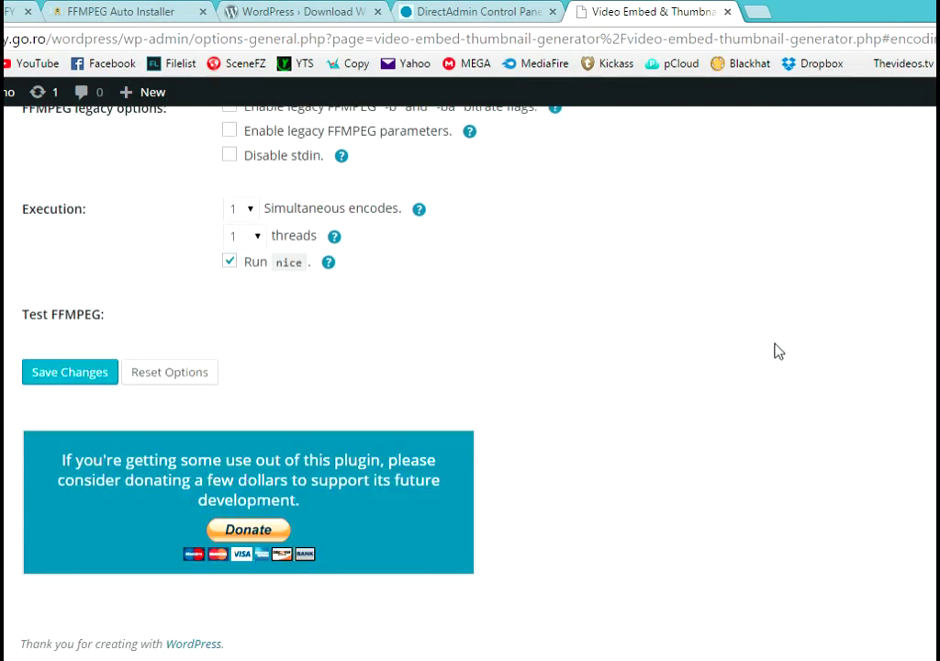
pyautogui.scroll(13, 781, 348)
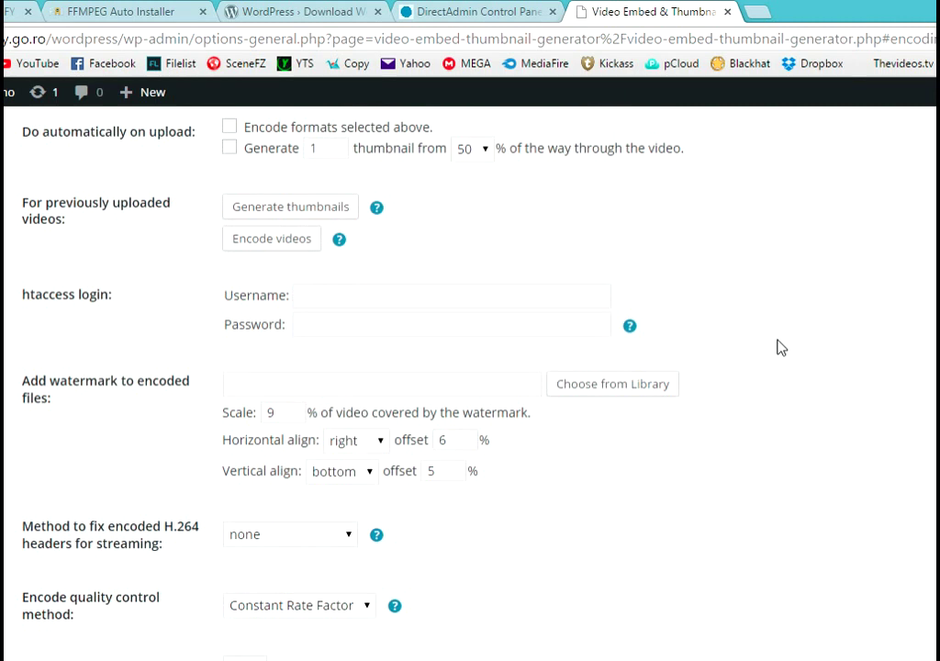
pyautogui.scroll(3, 780, 348)
pyautogui.scroll(-1, 778, 347)
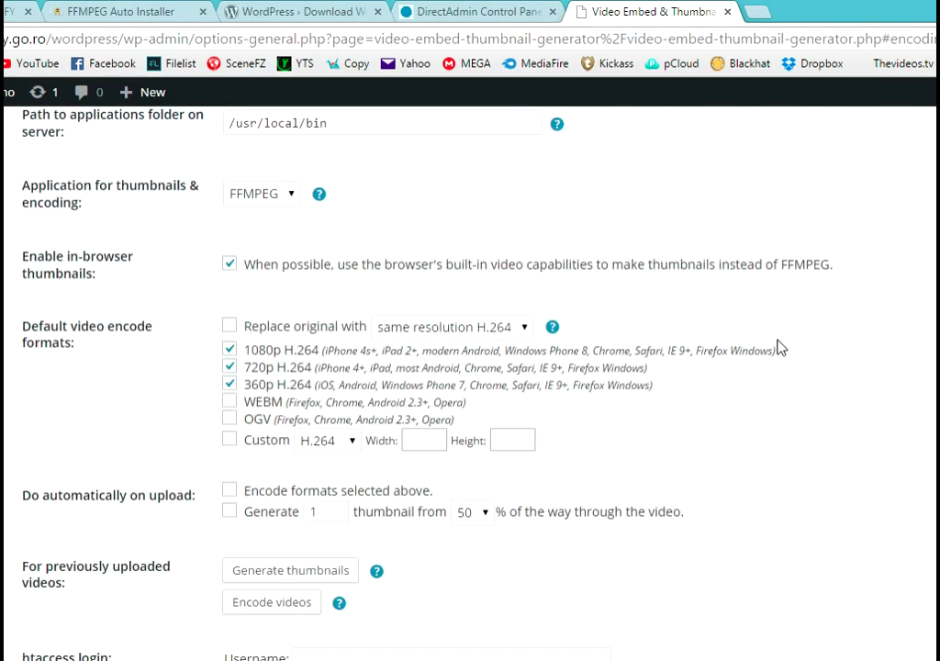
pyautogui.click(444, 440)
pyautogui.click(527, 444)
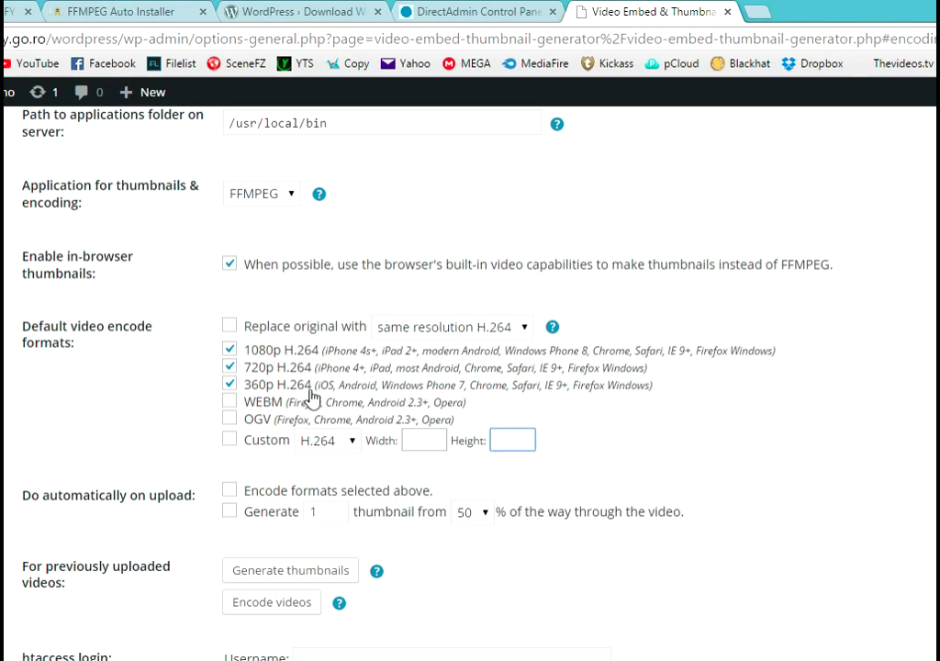
pyautogui.scroll(1, 568, 337)
pyautogui.scroll(1, 570, 334)
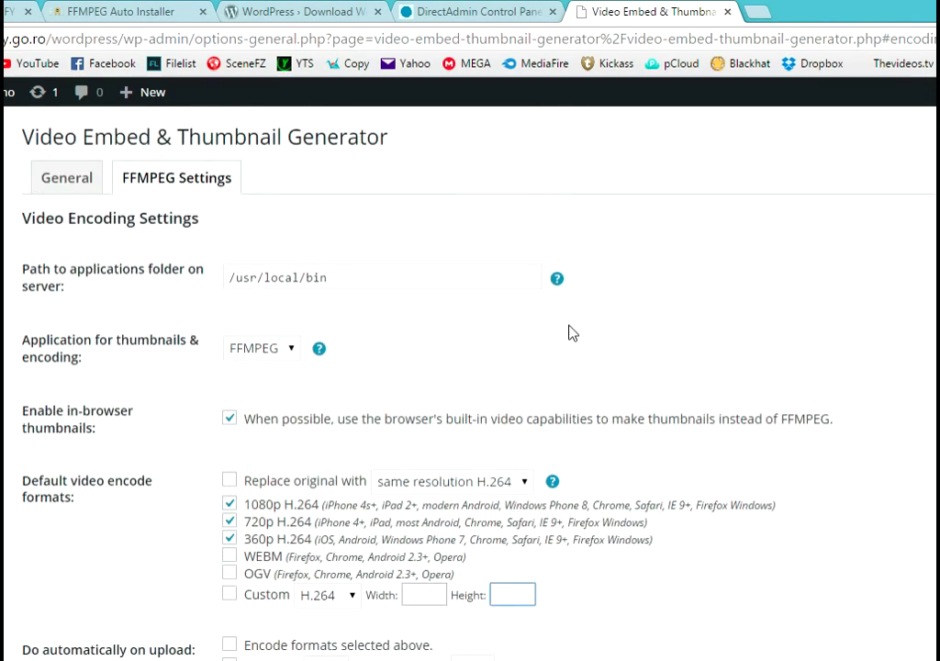
# - Confirm /usr/local/bin as the applications folder path and save the settings
pyautogui.click(557, 277)
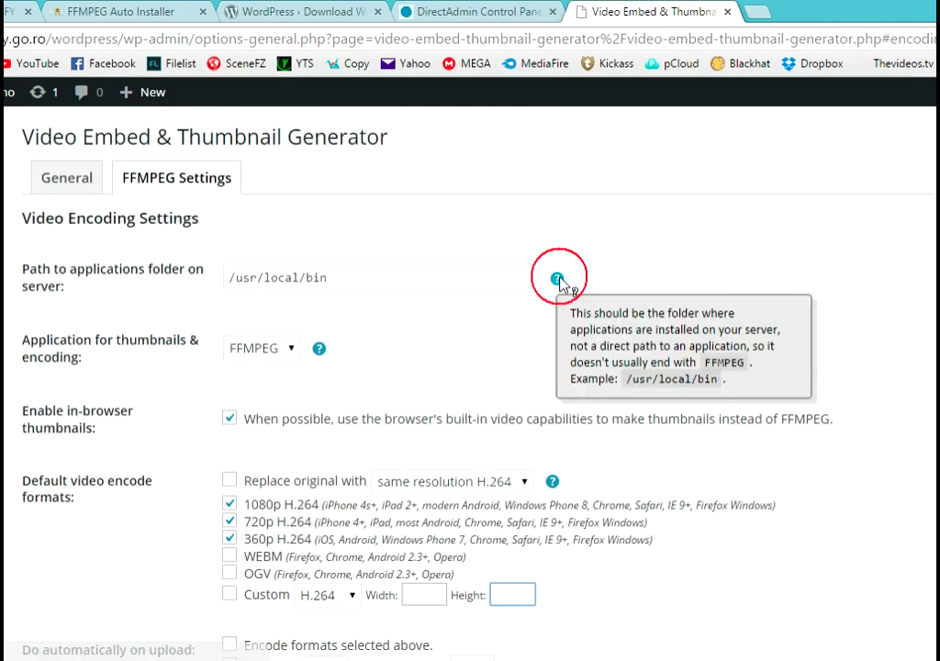
pyautogui.click(327, 276)
pyautogui.moveTo(327, 276); pyautogui.dragTo(216, 275)
pyautogui.click(401, 311)
pyautogui.scroll(-14, 210, 465)
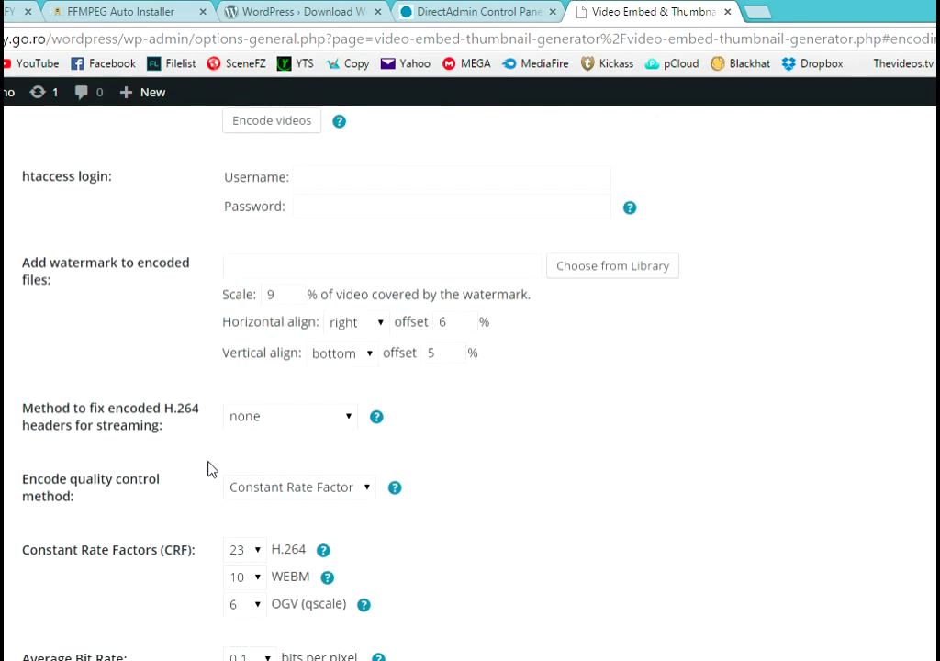
pyautogui.click(70, 372)
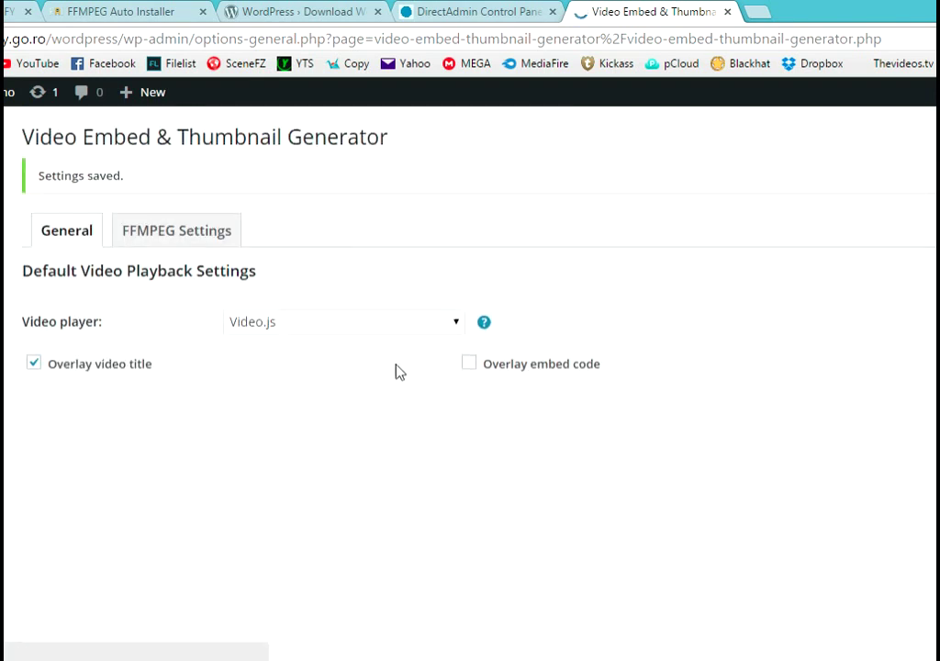
# - Switch to the plugin's FFMPEG settings and scroll through them
pyautogui.click(196, 237)
pyautogui.scroll(-11, 531, 251)
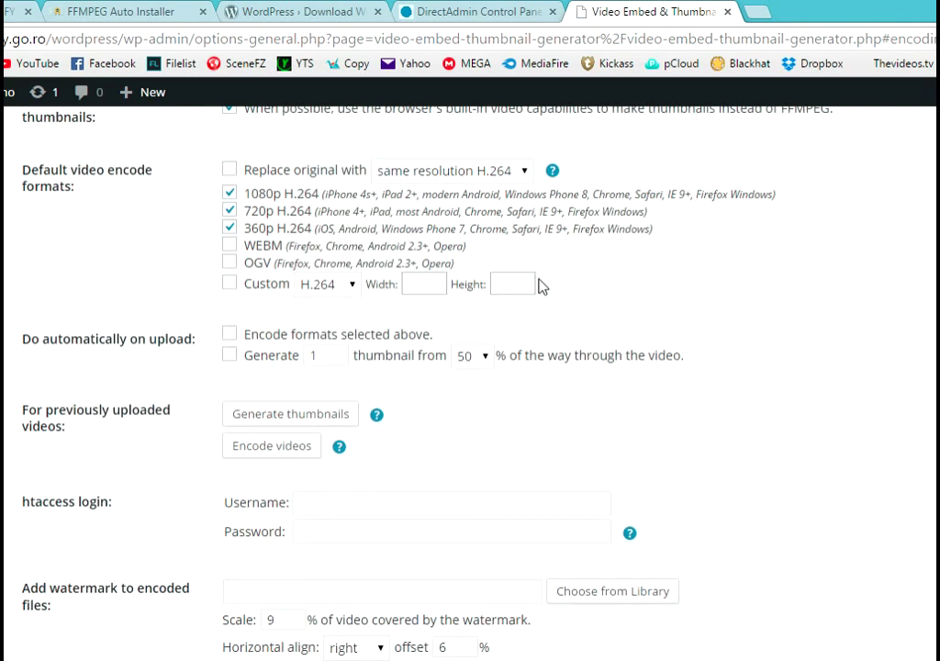
pyautogui.scroll(-4, 574, 317)
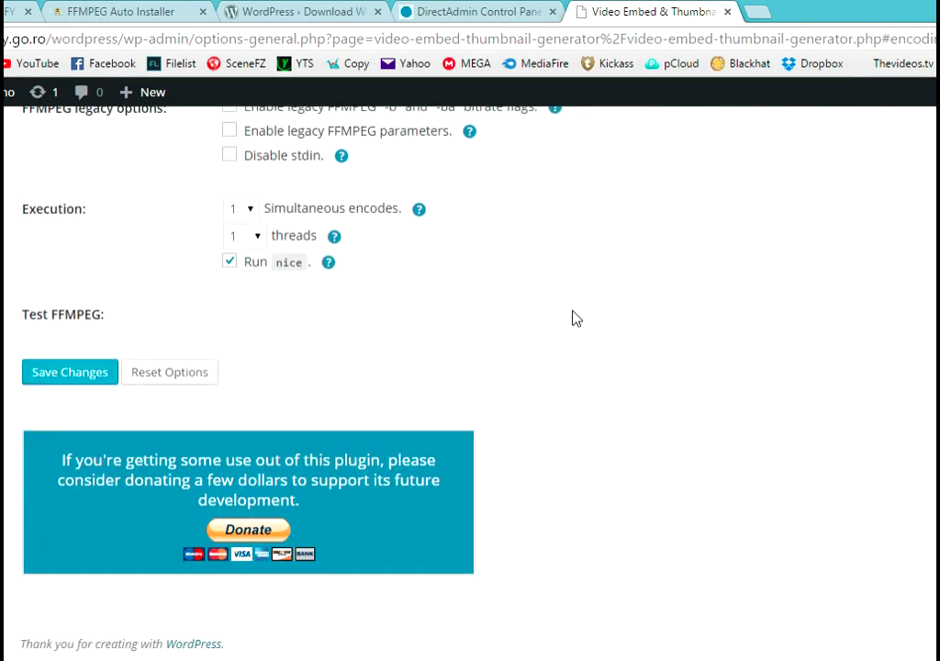
pyautogui.scroll(5, 574, 317)
# - In PuTTY, accept the 'No FFmpeg checkout' prompt so the installer downloads FFmpeg with git
pyautogui.click(129, 653)
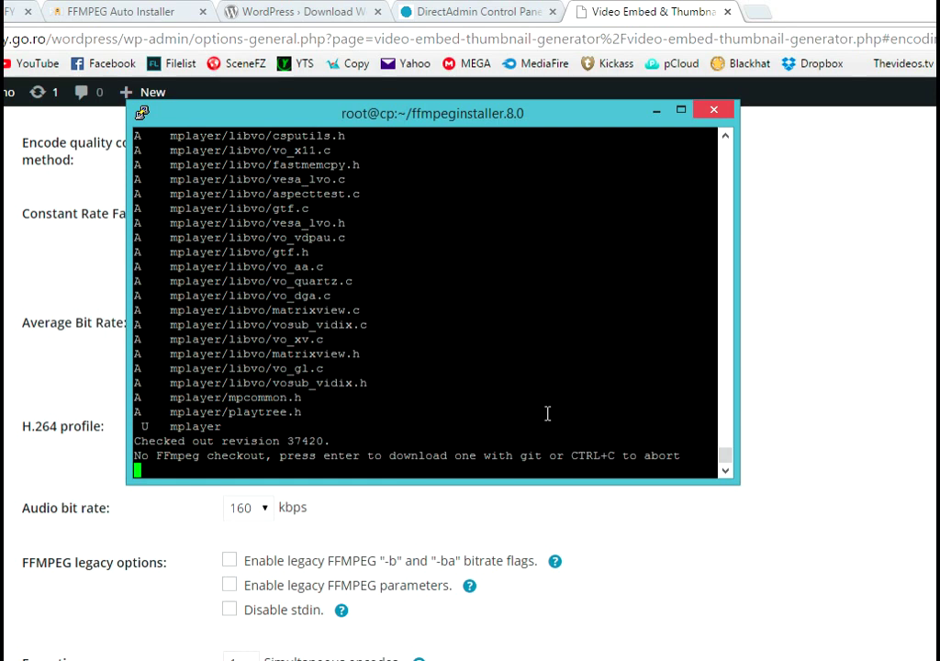
pyautogui.press('Return')
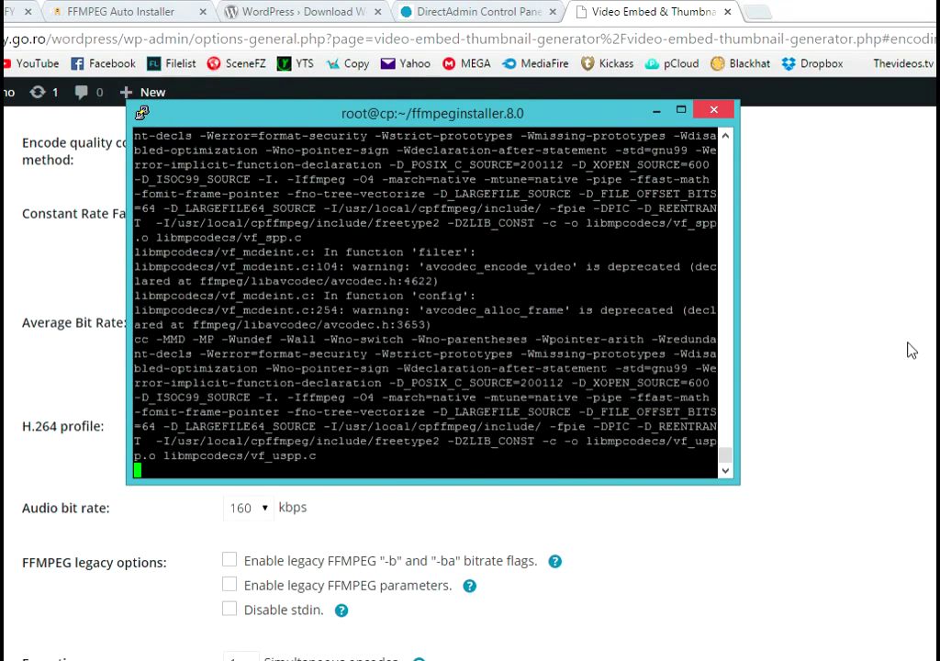
# - Google 'php.ini directadmin location' and open the DirectAdmin Forums 'php.ini location' thread
pyautogui.click(761, 13)
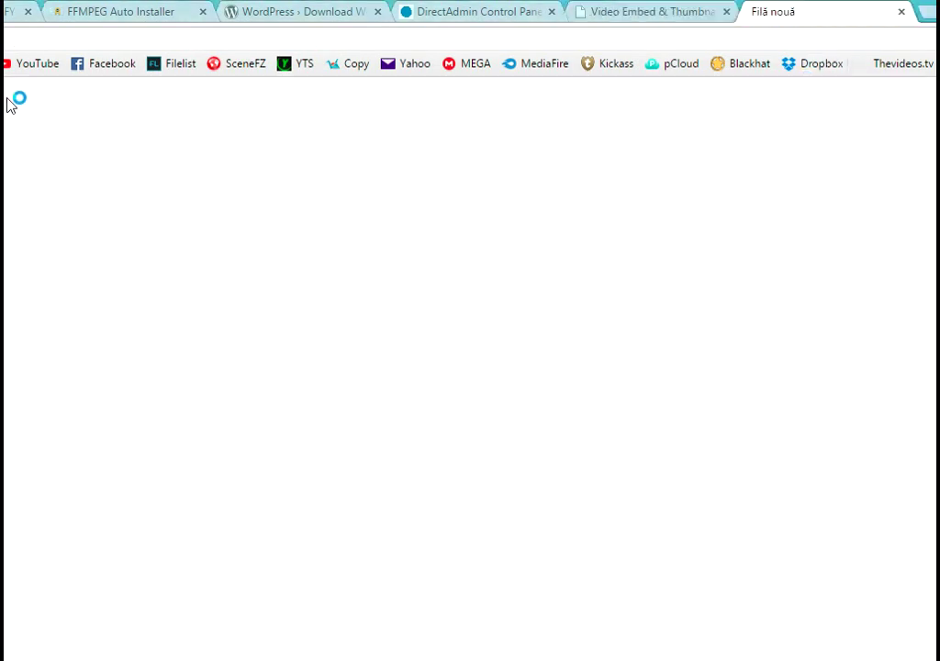
pyautogui.write('google.com')
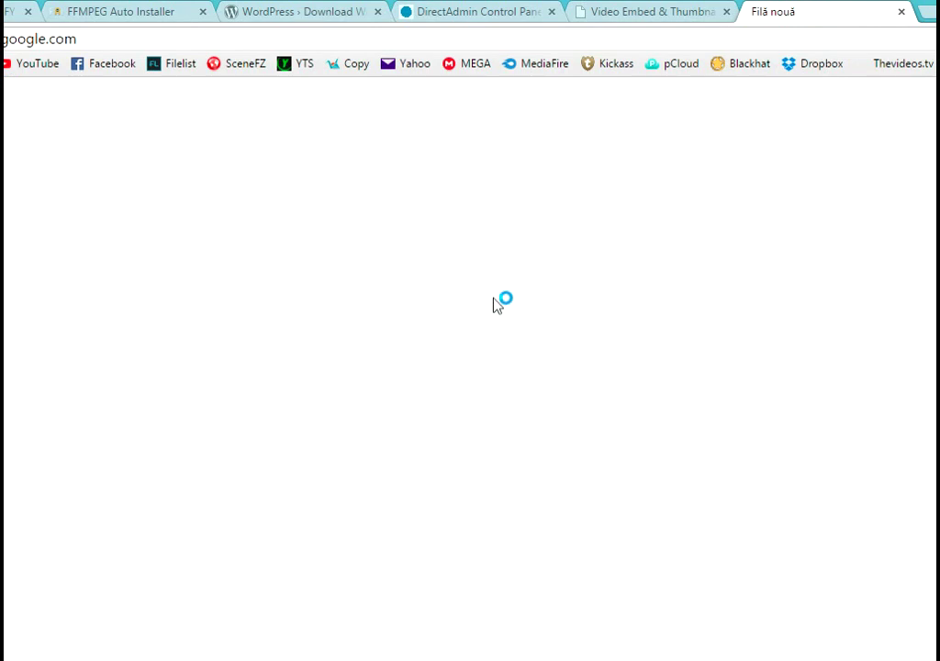
pyautogui.press('Return')
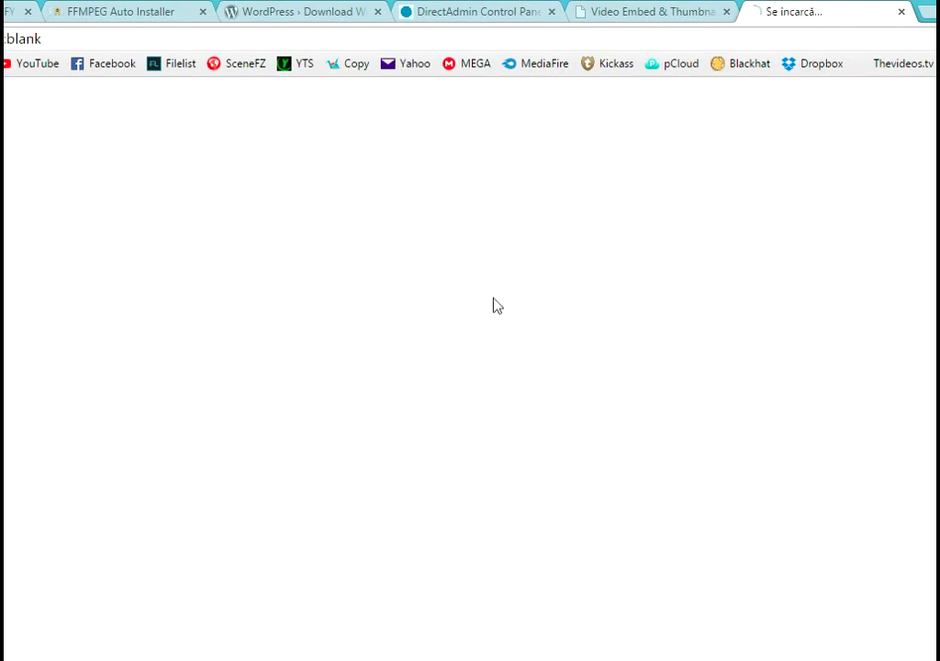
pyautogui.write('p')
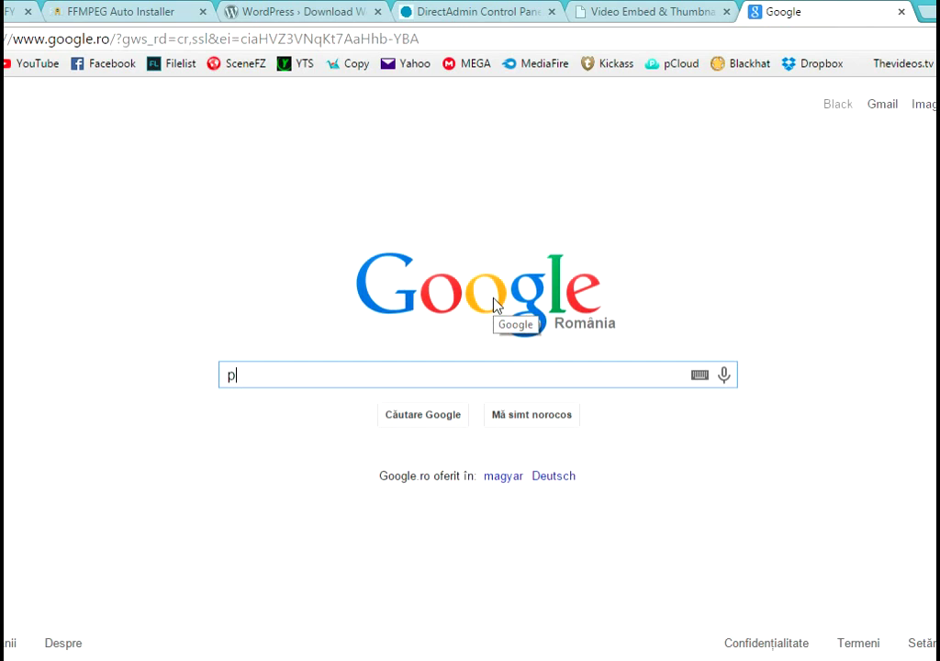
pyautogui.write('hp.')
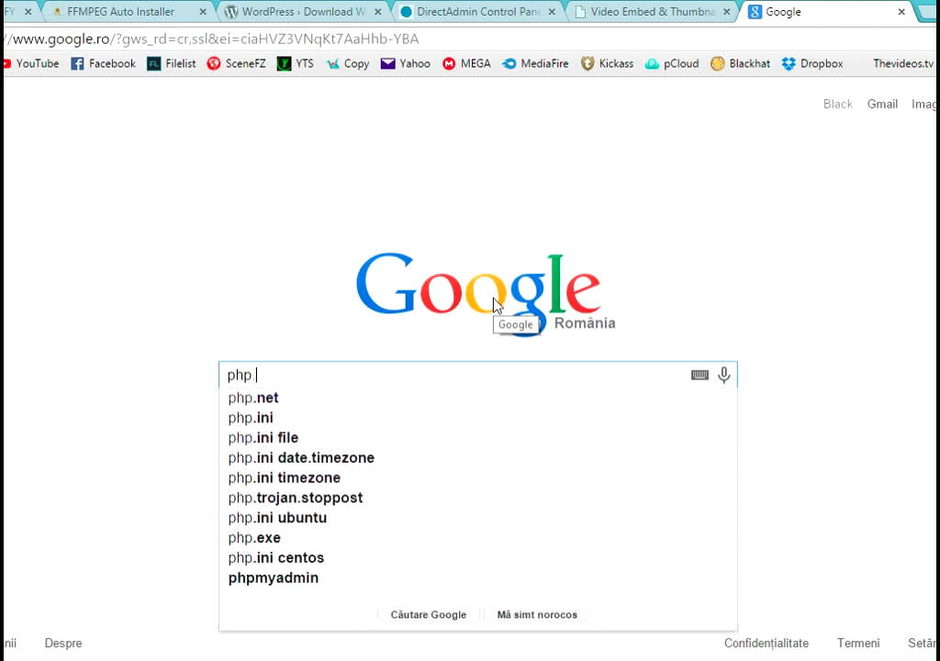
pyautogui.write('ini di')
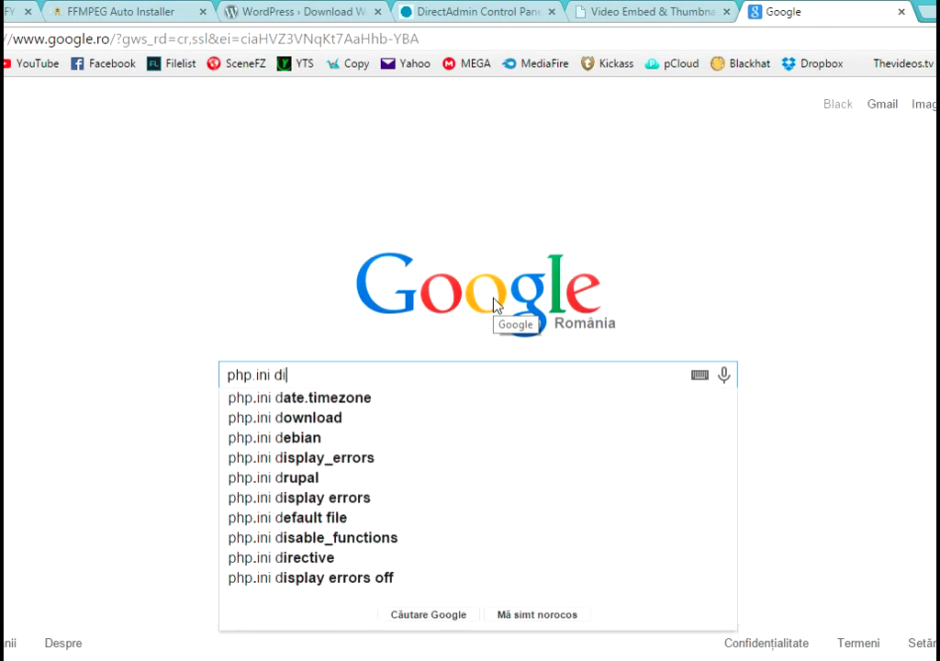
pyautogui.write('rectadmin')
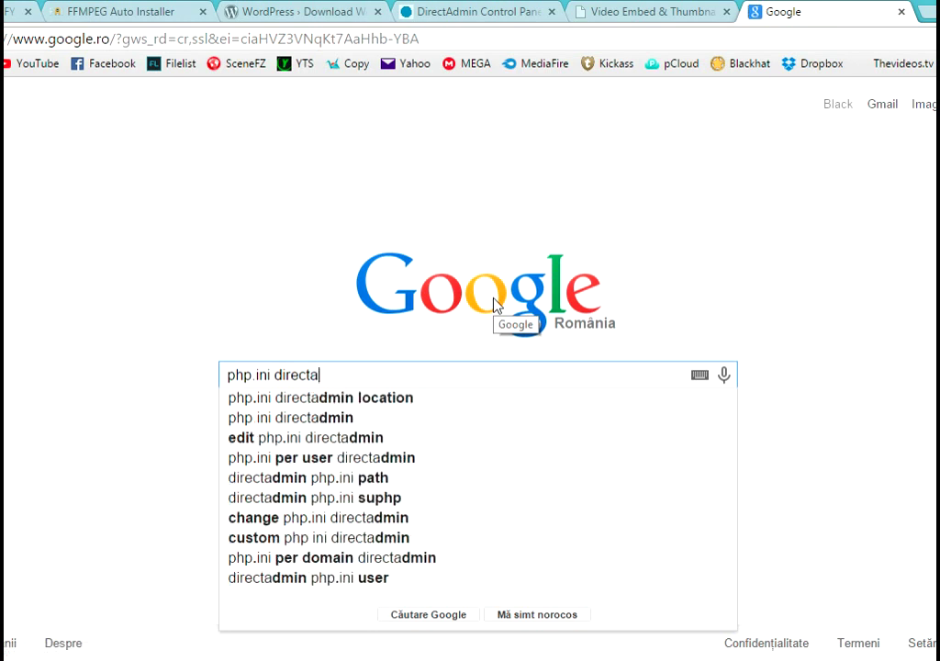
pyautogui.click(390, 401)
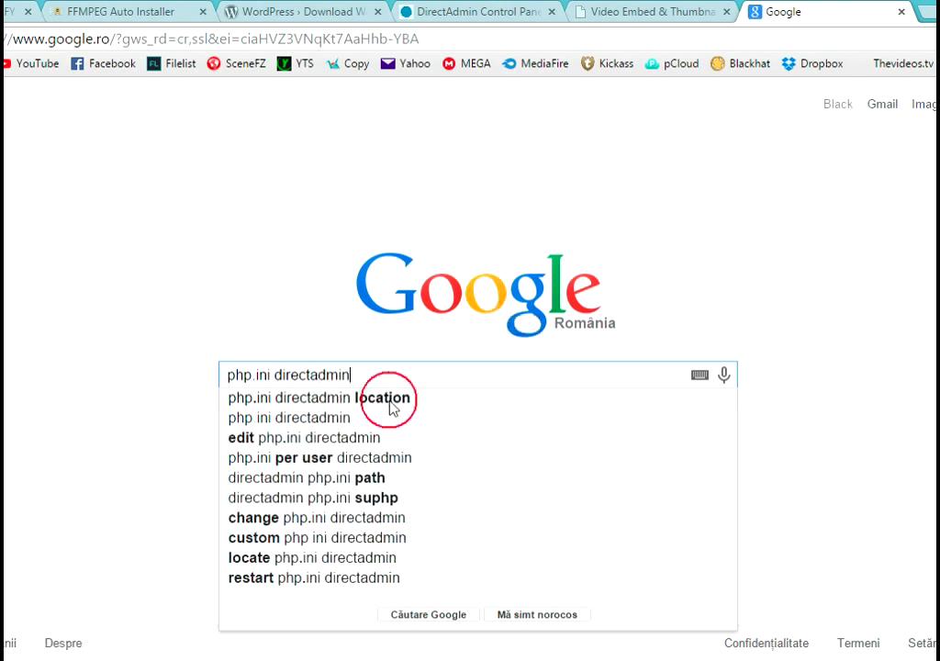
pyautogui.click(104, 250)
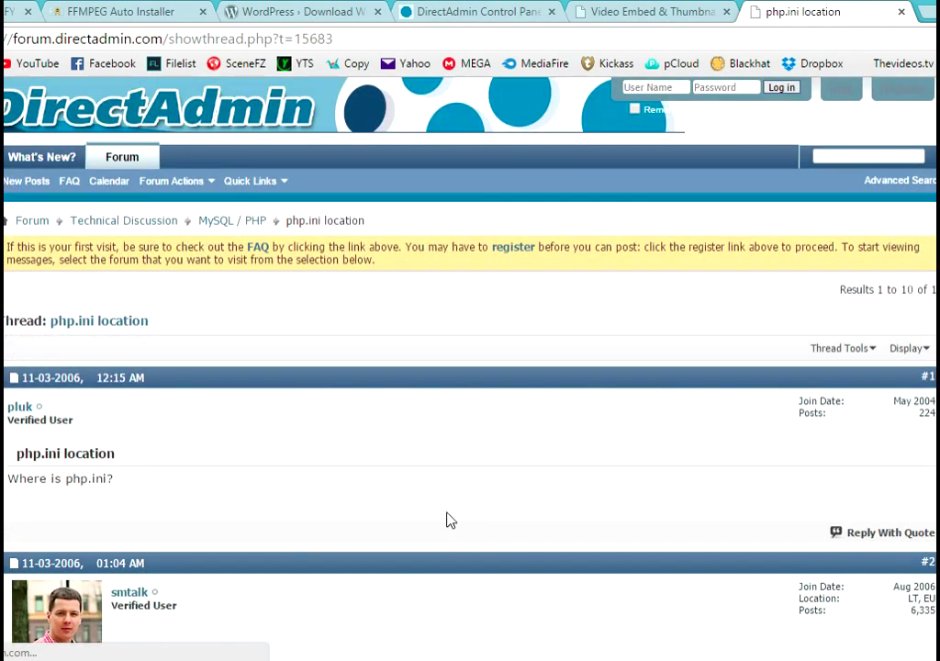
pyautogui.scroll(-2, 447, 519)
# - In WinSCP, navigate from the root to /usr/local/lib and open php.ini for editing
pyautogui.hotkey('alt', 'Tab')
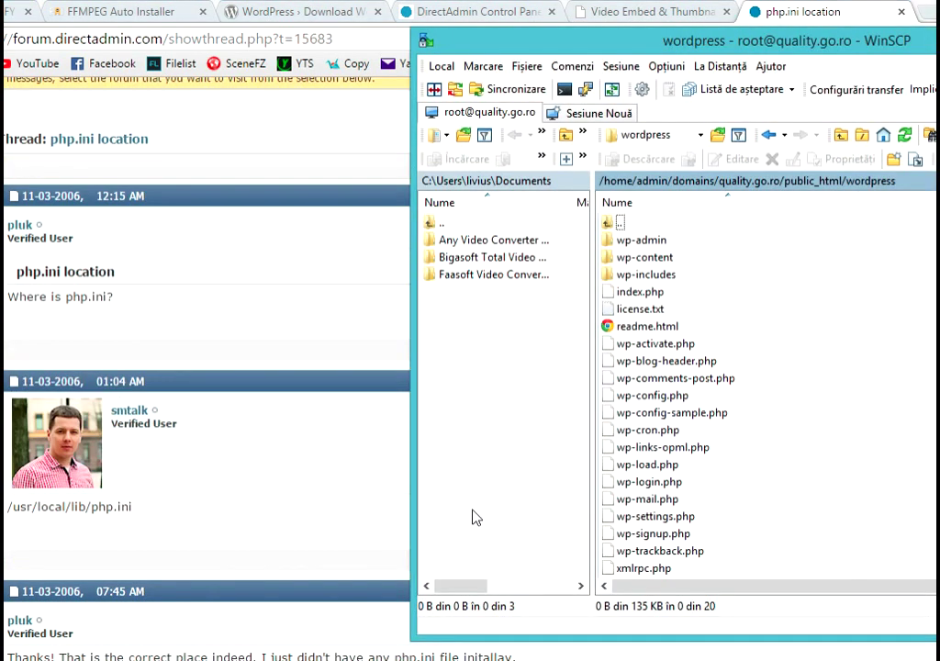
pyautogui.click(863, 136)
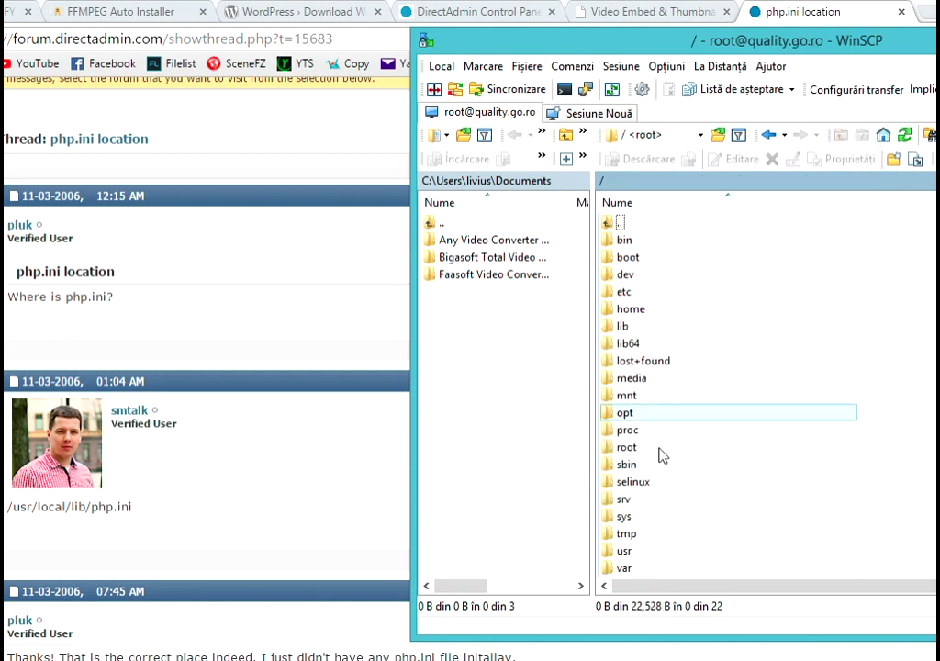
pyautogui.scroll(-1, 640, 542)
pyautogui.doubleClick(640, 517)
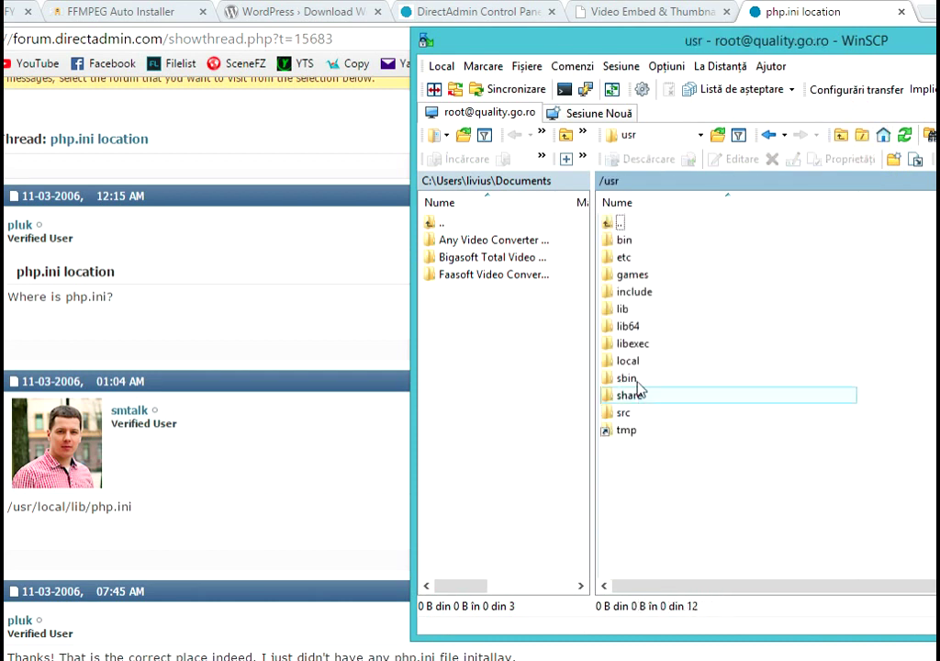
pyautogui.doubleClick(643, 361)
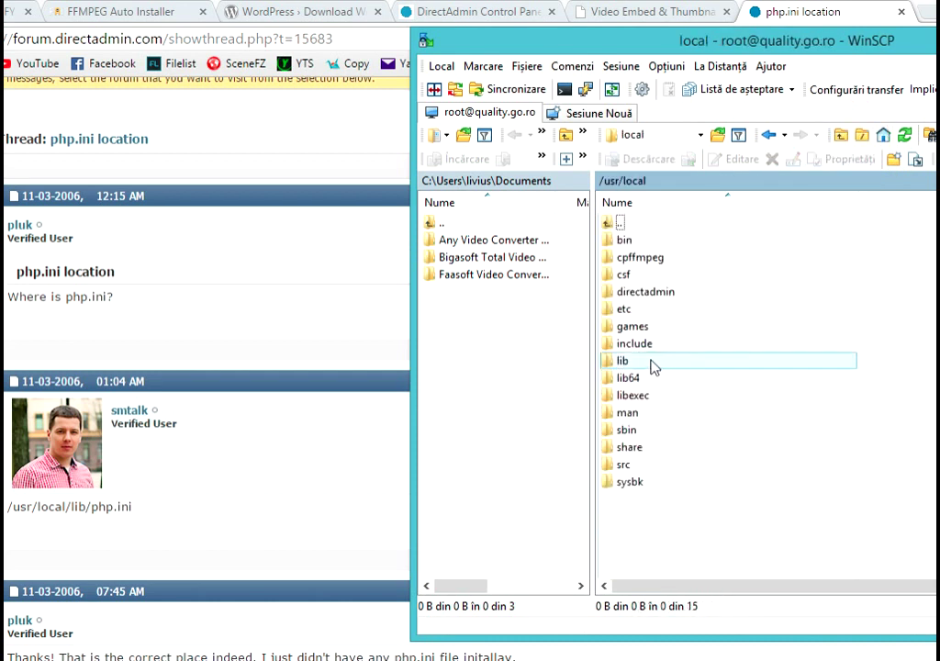
pyautogui.doubleClick(652, 362)
pyautogui.click(659, 417)
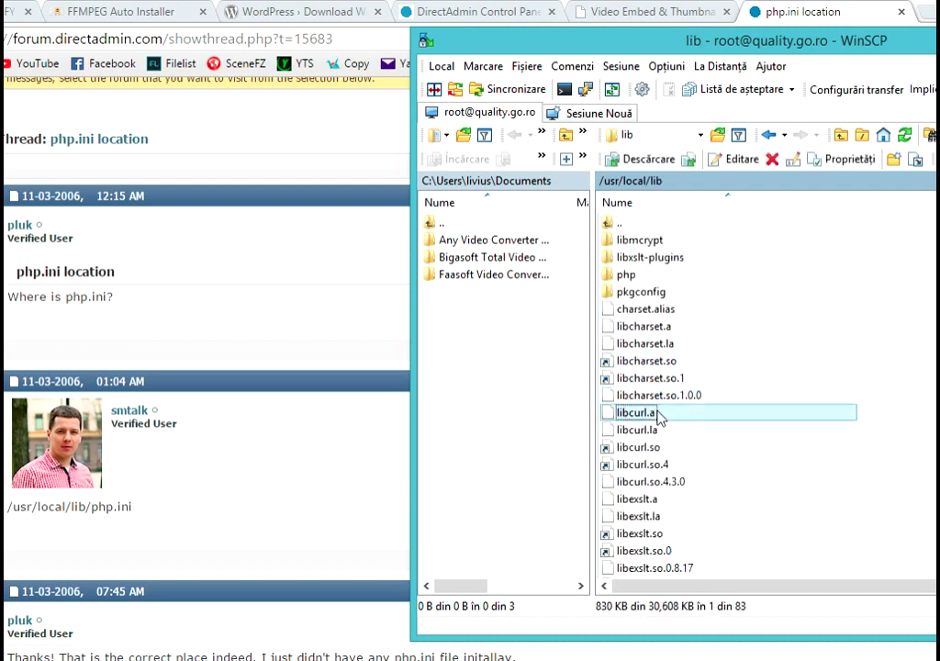
pyautogui.scroll(-10, 656, 413)
pyautogui.doubleClick(637, 518)
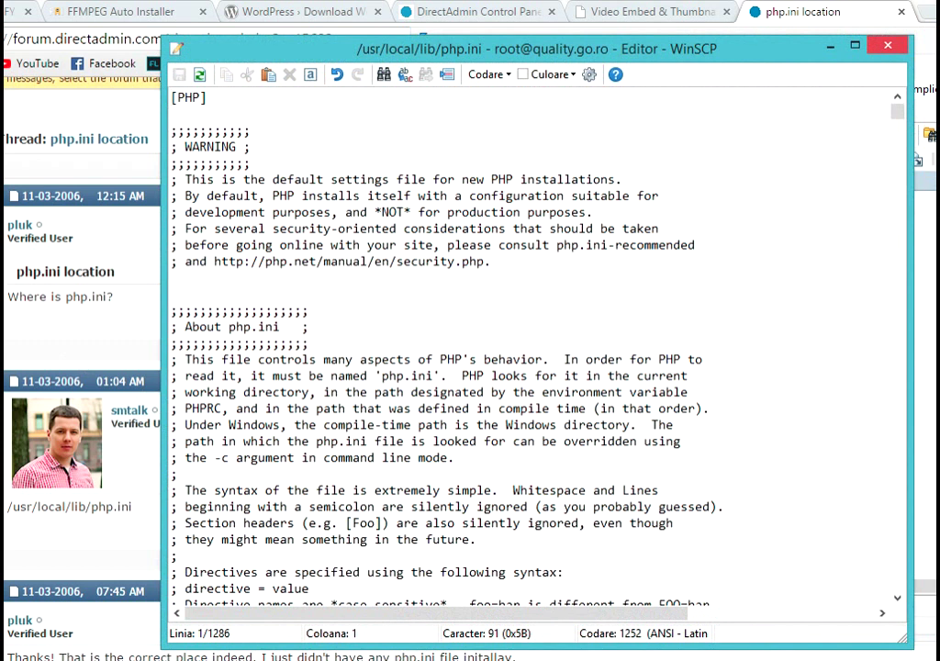
# - Search Google for 'php.ini upload max file size' and open the Stack Overflow answer on raising it
pyautogui.hotkey('alt', 'Tab')
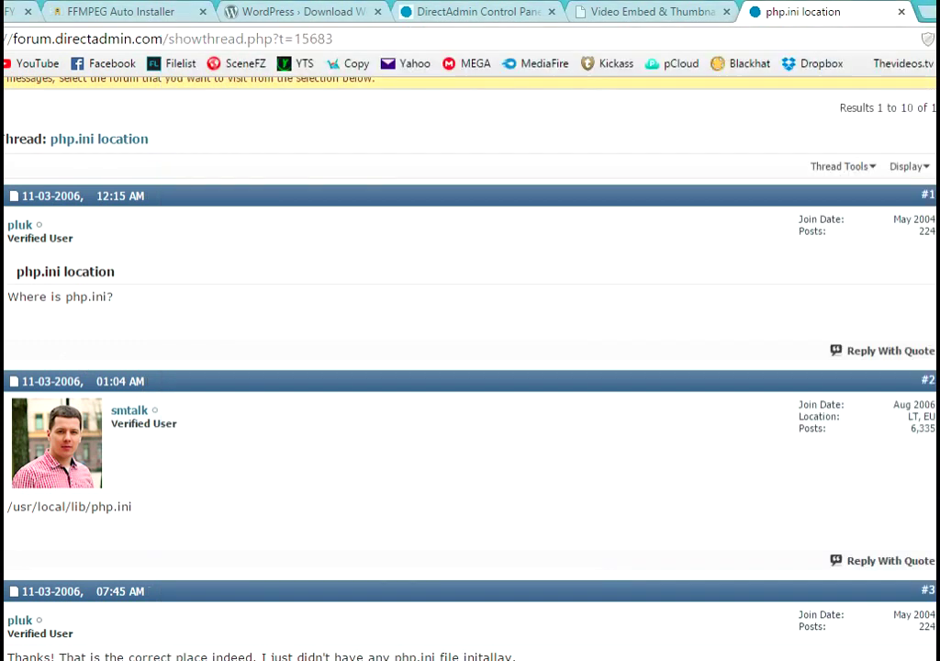
pyautogui.hotkey('alt', 'Left')
pyautogui.moveTo(213, 105); pyautogui.dragTo(34, 107)
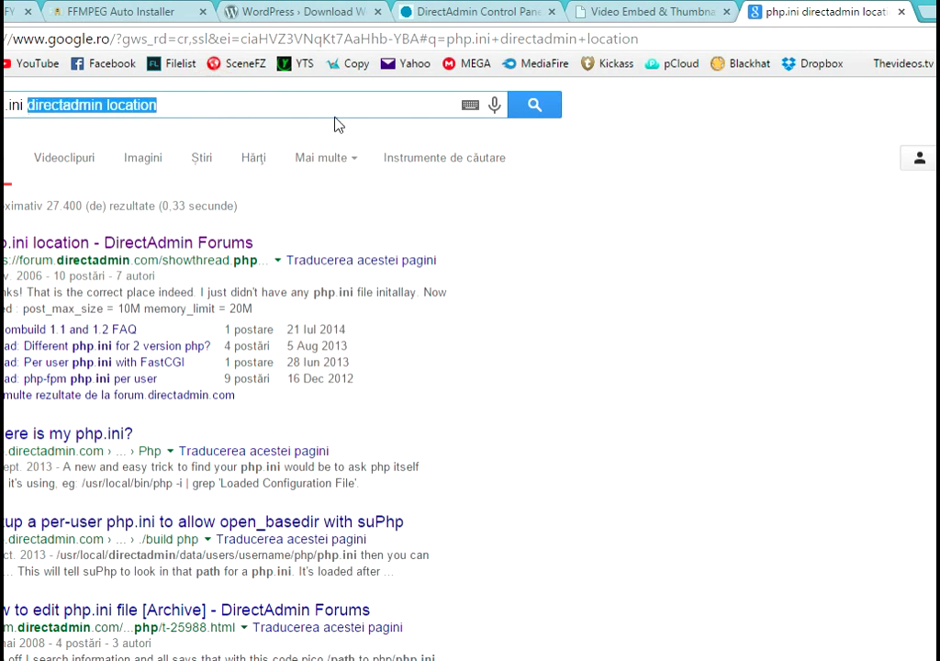
pyautogui.write('upload')
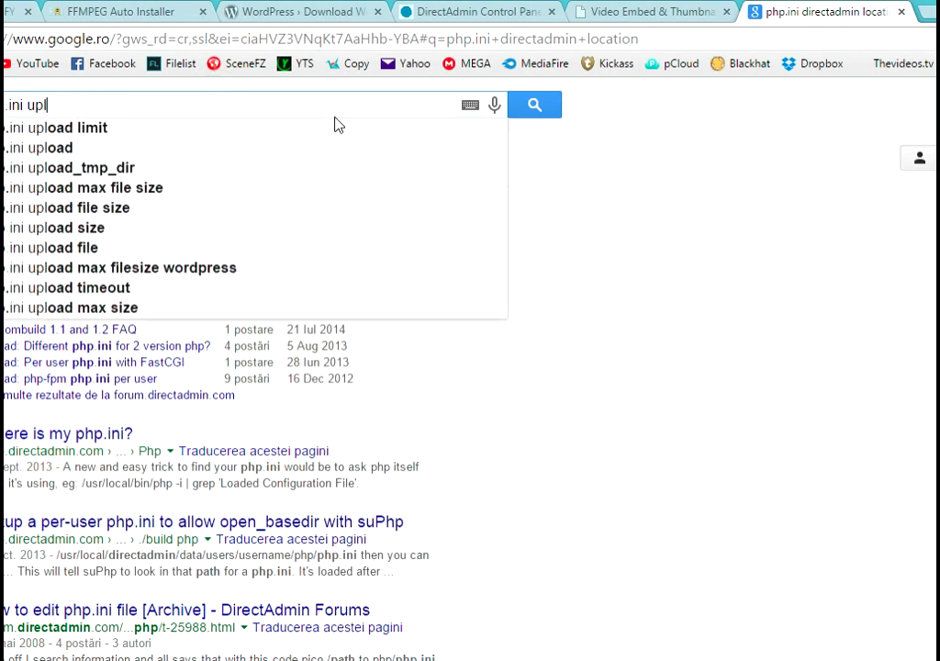
pyautogui.click(163, 188)
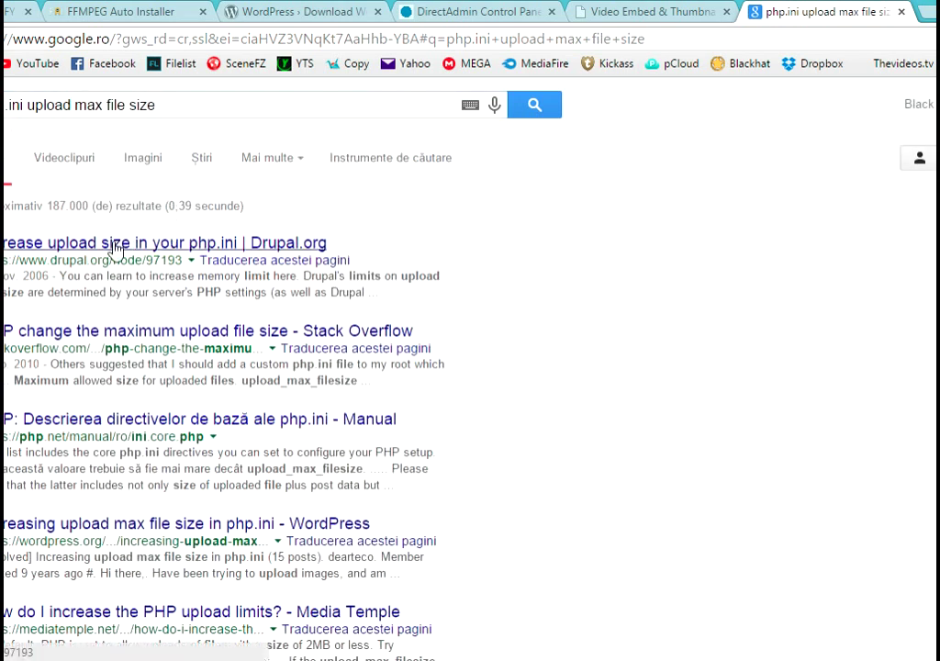
pyautogui.click(138, 336)
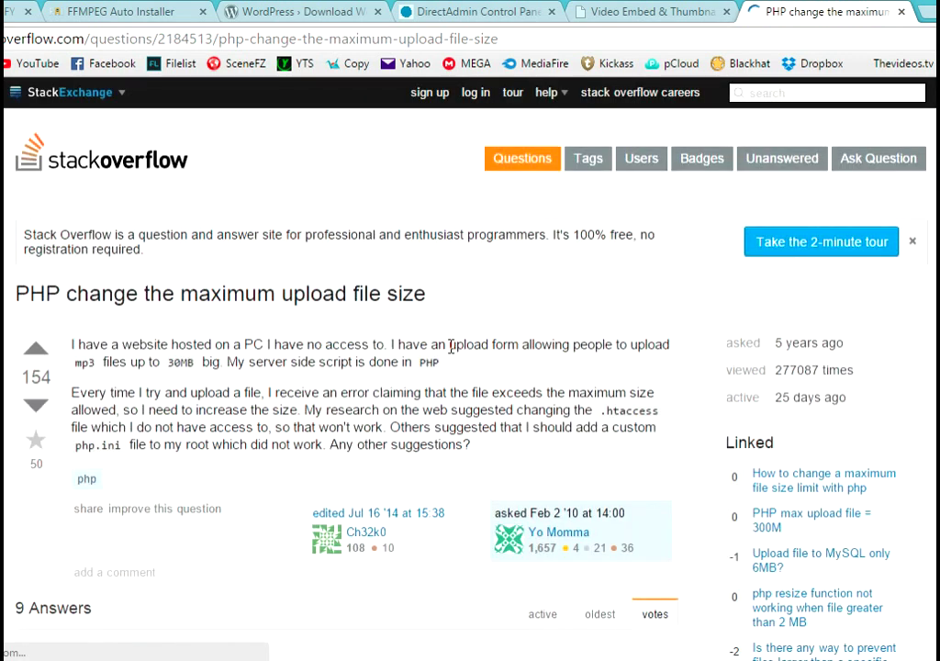
pyautogui.scroll(-4, 419, 353)
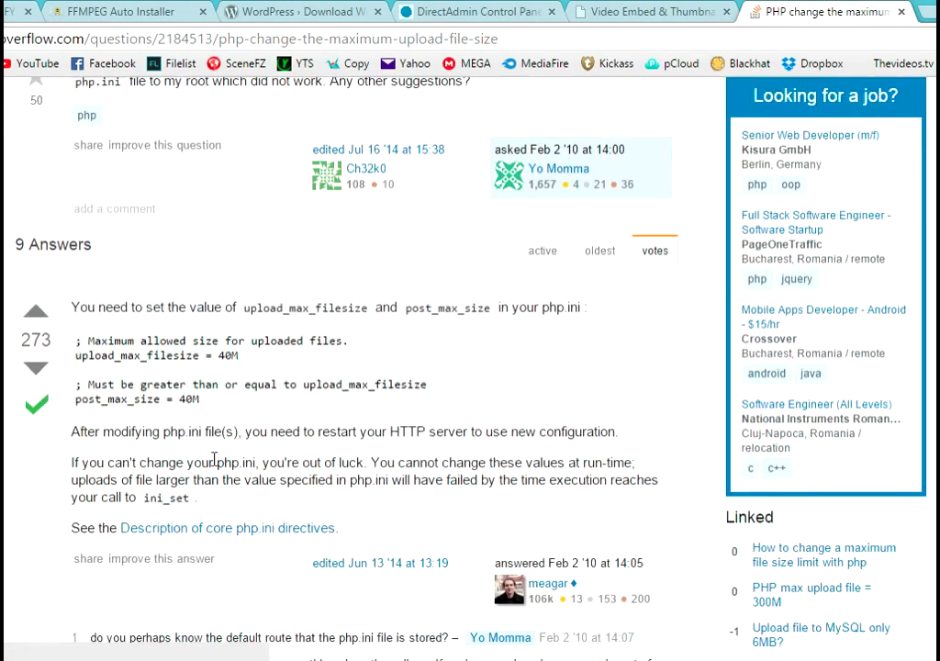
pyautogui.hotkey('alt', 'Tab')
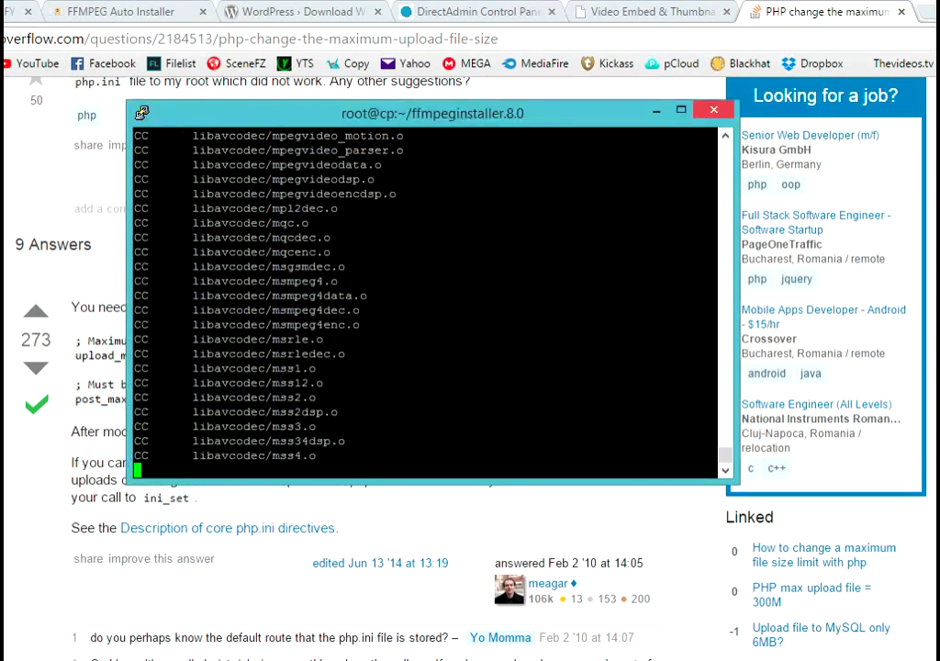
# - Search php.ini for 'upload' until reaching the upload_max_filesize line
pyautogui.click(131, 615)
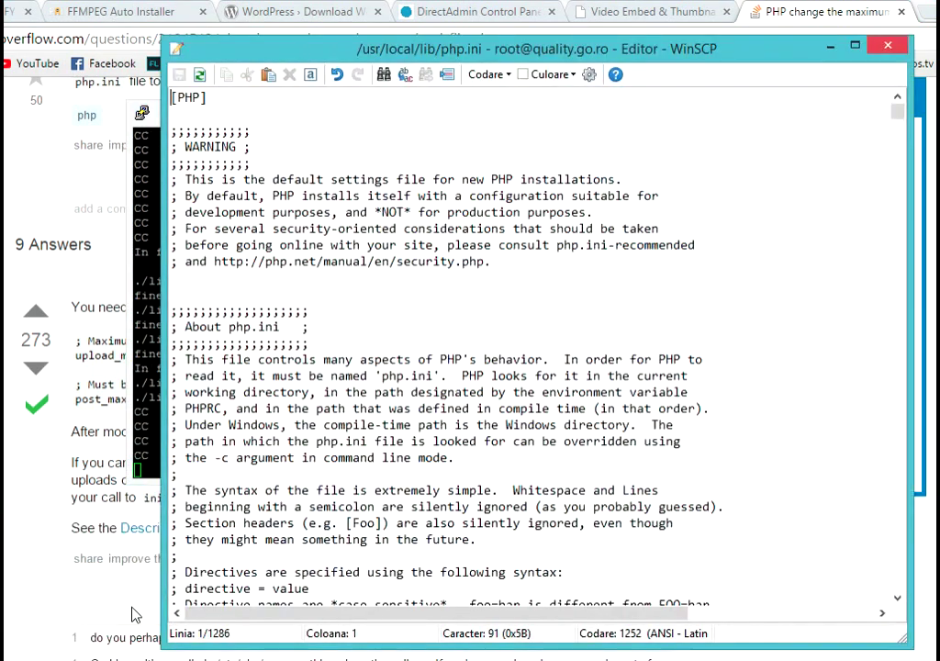
pyautogui.click(479, 280)
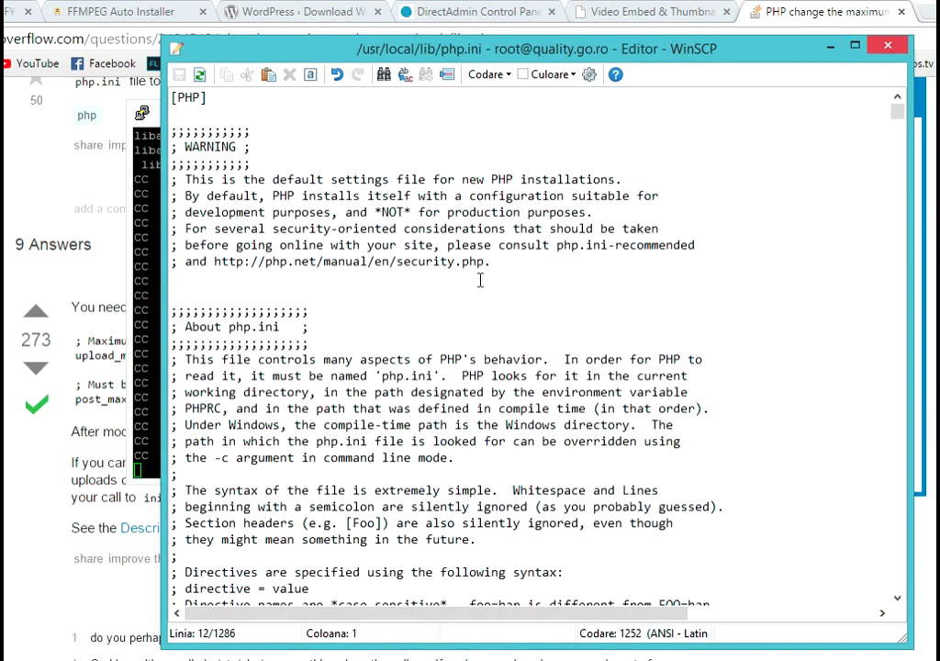
pyautogui.hotkey('ctrl', 'f')
pyautogui.write('upload')
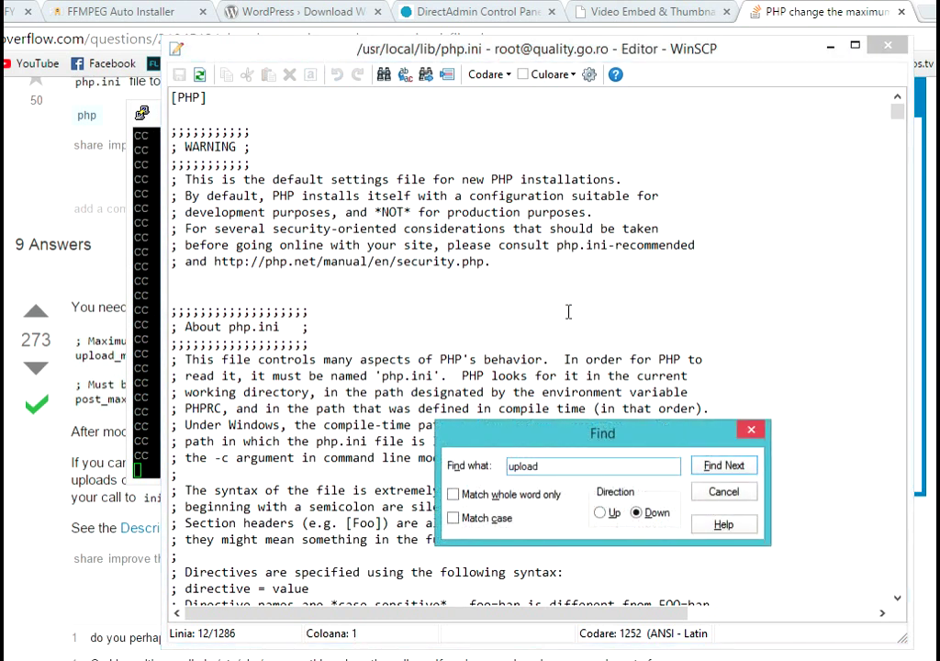
pyautogui.press('Return')
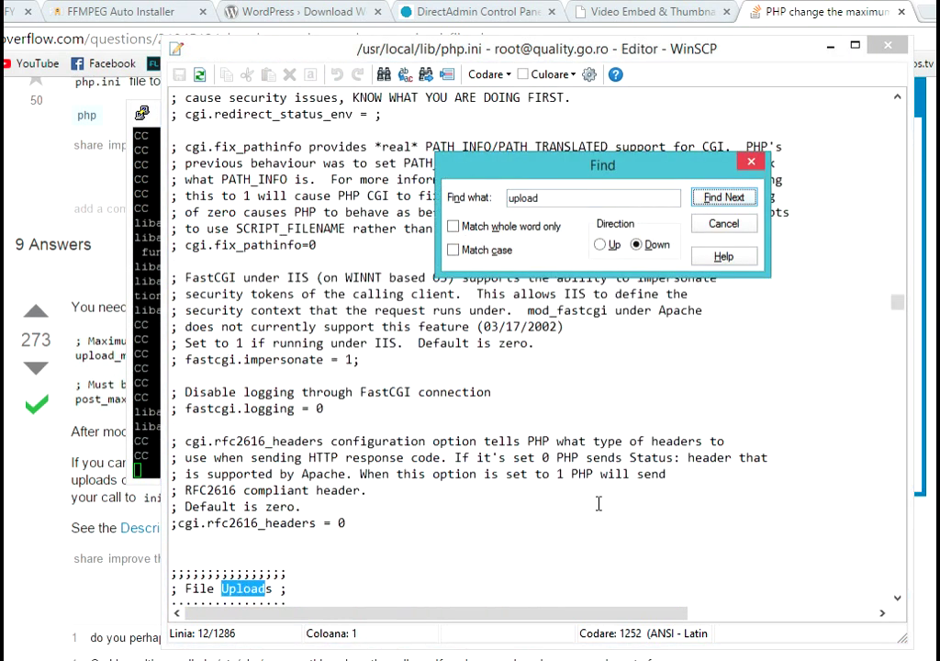
pyautogui.click(723, 201)
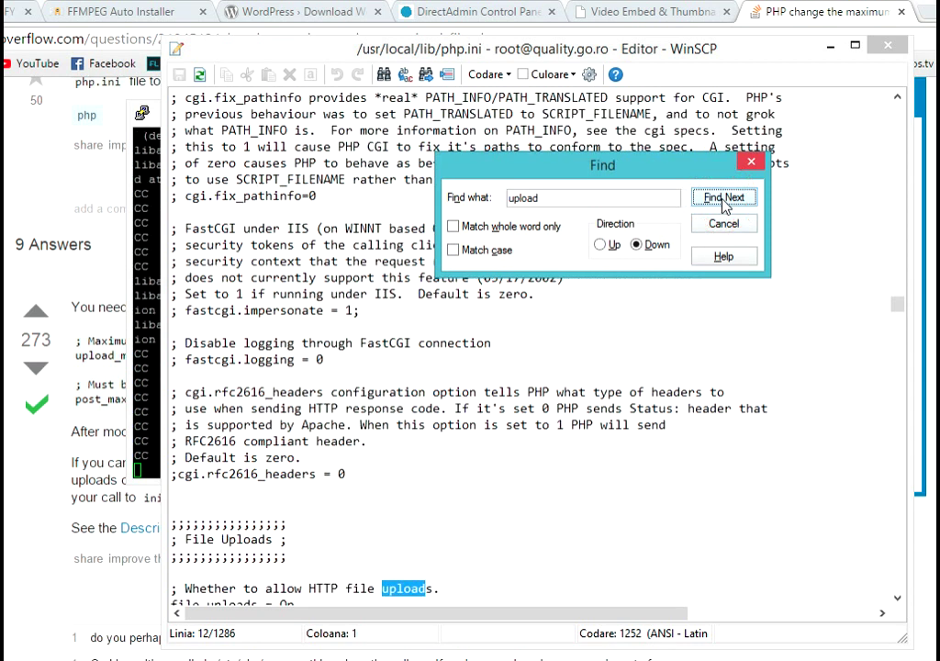
pyautogui.click(724, 200)
pyautogui.click(724, 200)
pyautogui.click(723, 200)
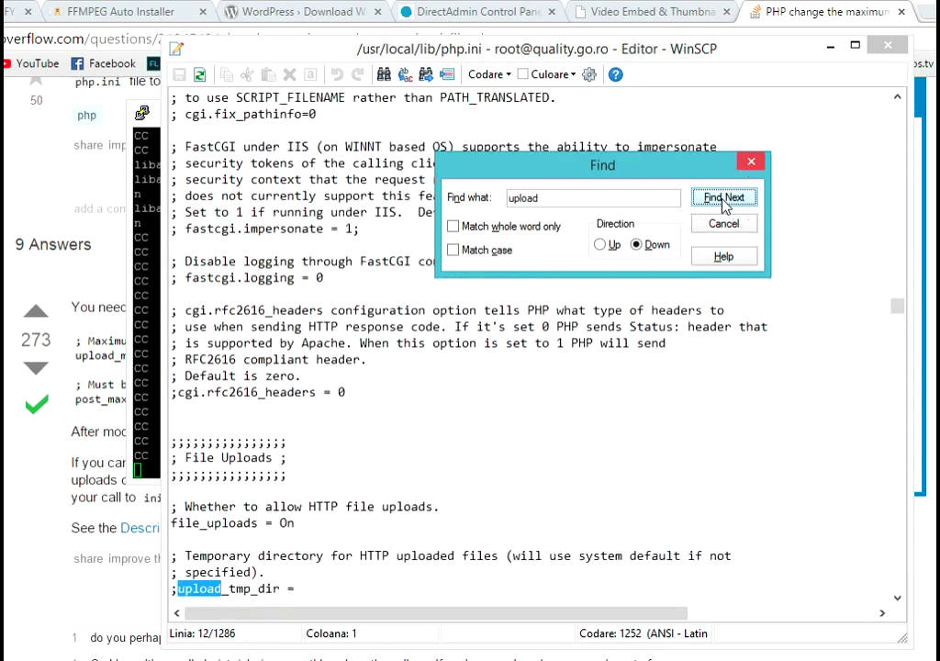
pyautogui.click(723, 200)
pyautogui.click(724, 200)
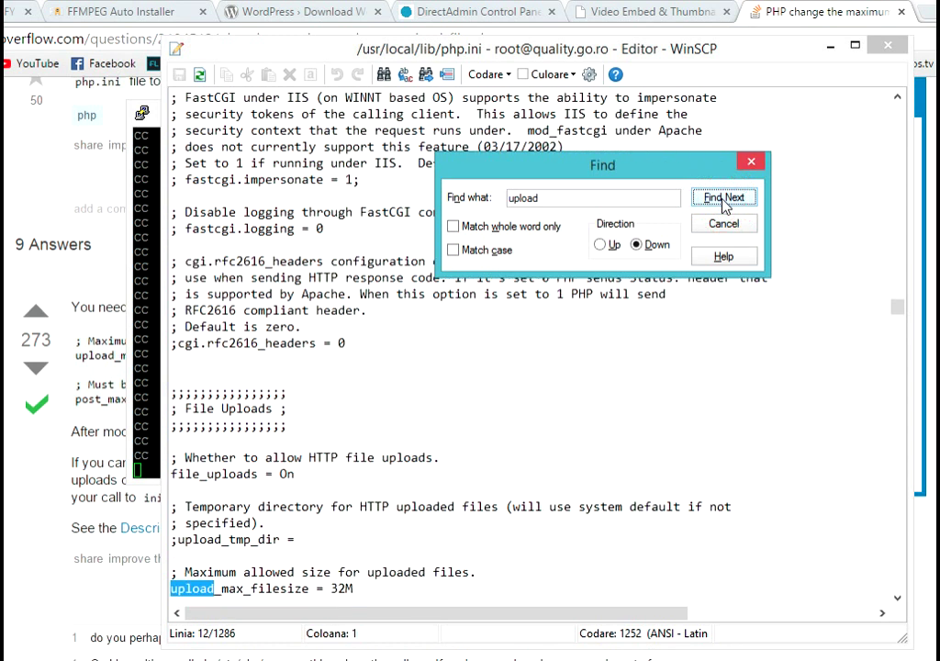
# - Compare with the Stack Overflow answer, then place the cursor in the 32M upload_max_filesize value
pyautogui.click(111, 354)
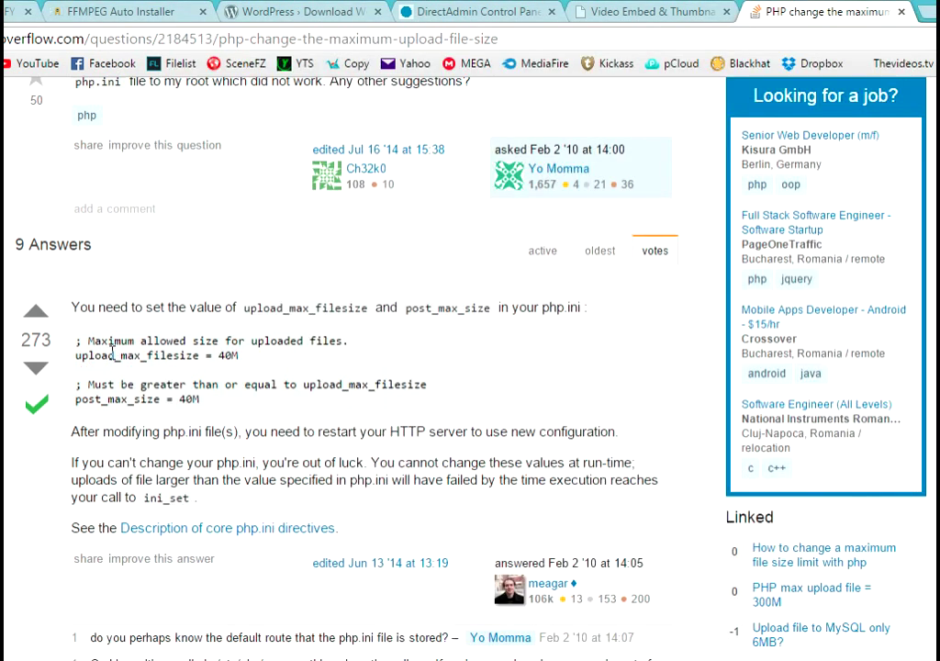
pyautogui.hotkey('alt', 'Tab')
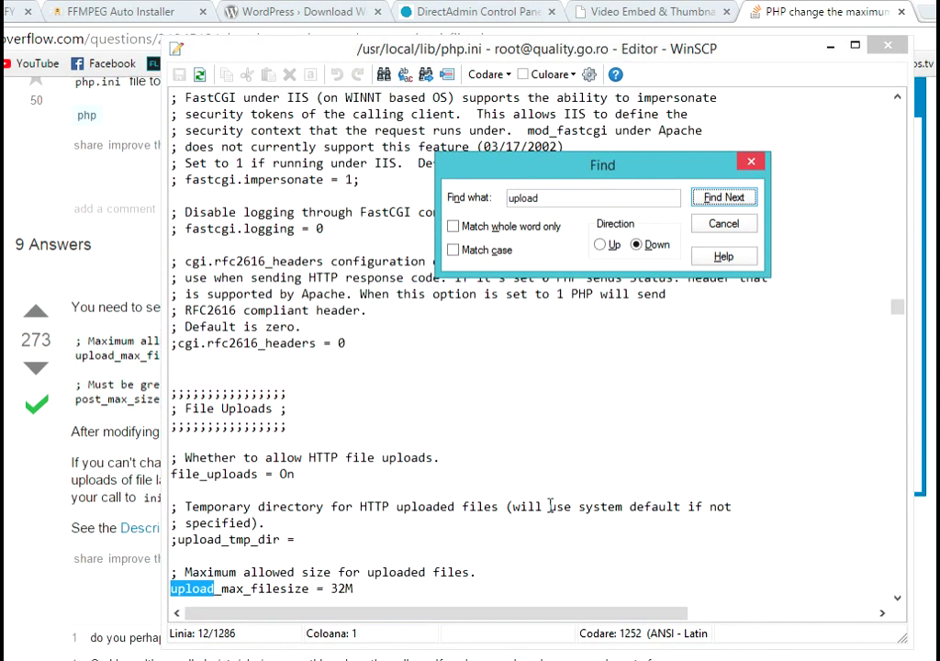
pyautogui.moveTo(897, 309); pyautogui.dragTo(902, 316)
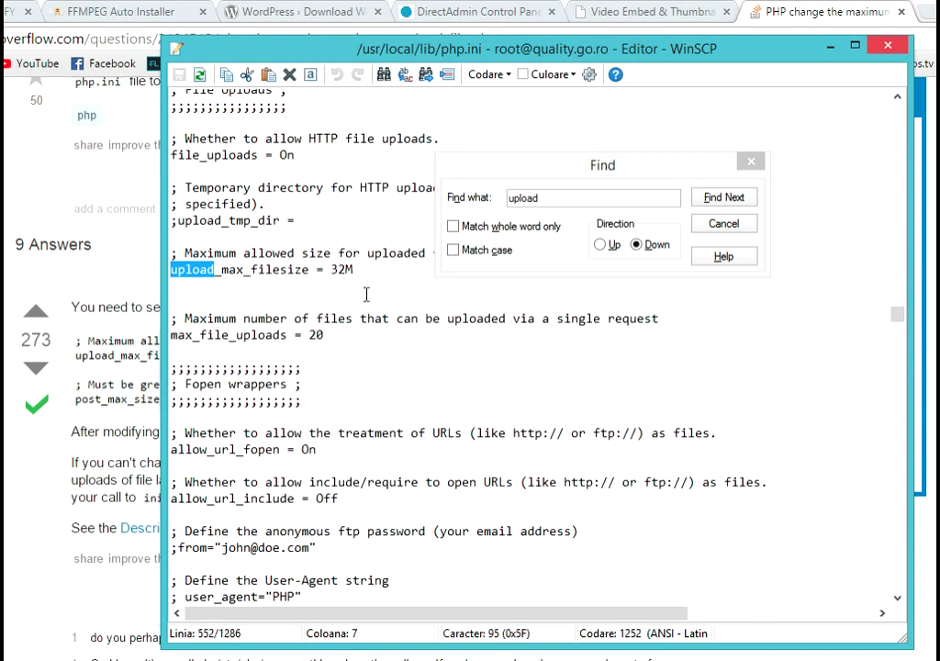
pyautogui.click(347, 269)
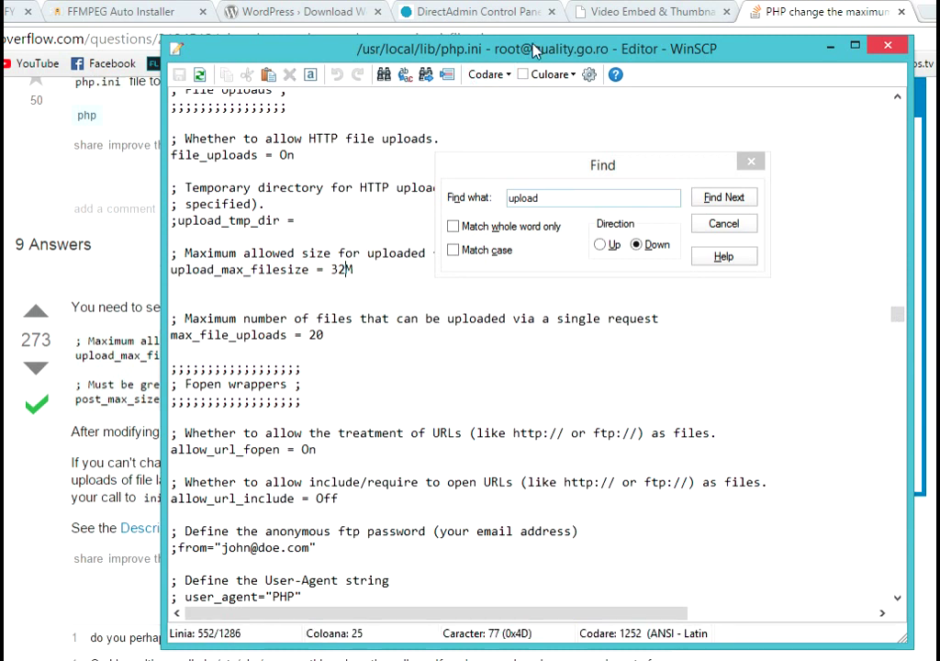
# - Return to the Video Embed & Thumbnail settings page and scroll to its top
pyautogui.click(633, 12)
pyautogui.scroll(4, 440, 260)
pyautogui.scroll(3, 193, 336)
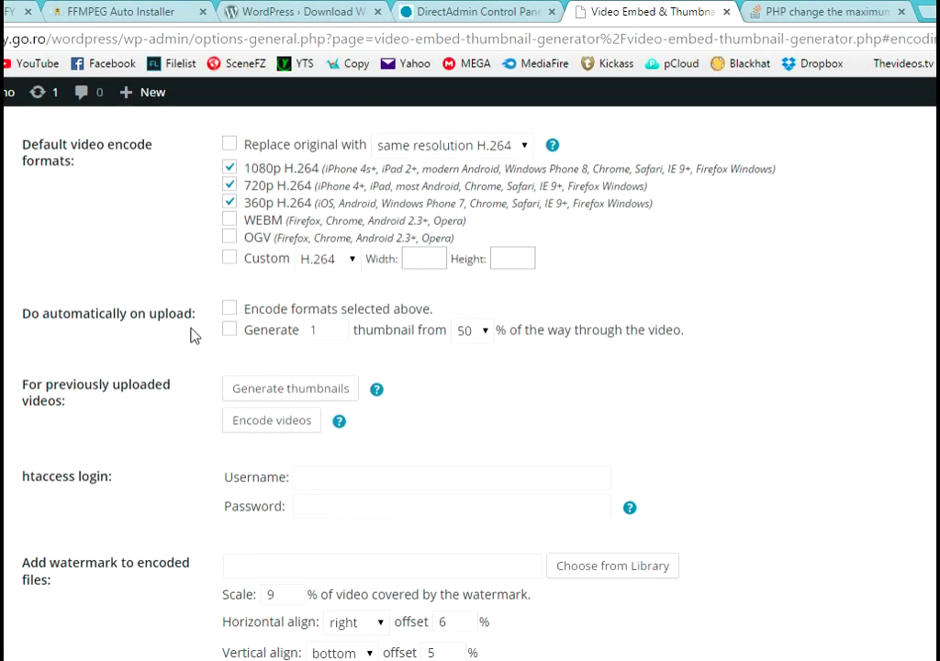
# - Open Media Library > Add New to see the 8 MB maximum upload size, cancelling the file picker
pyautogui.click(28, 206)
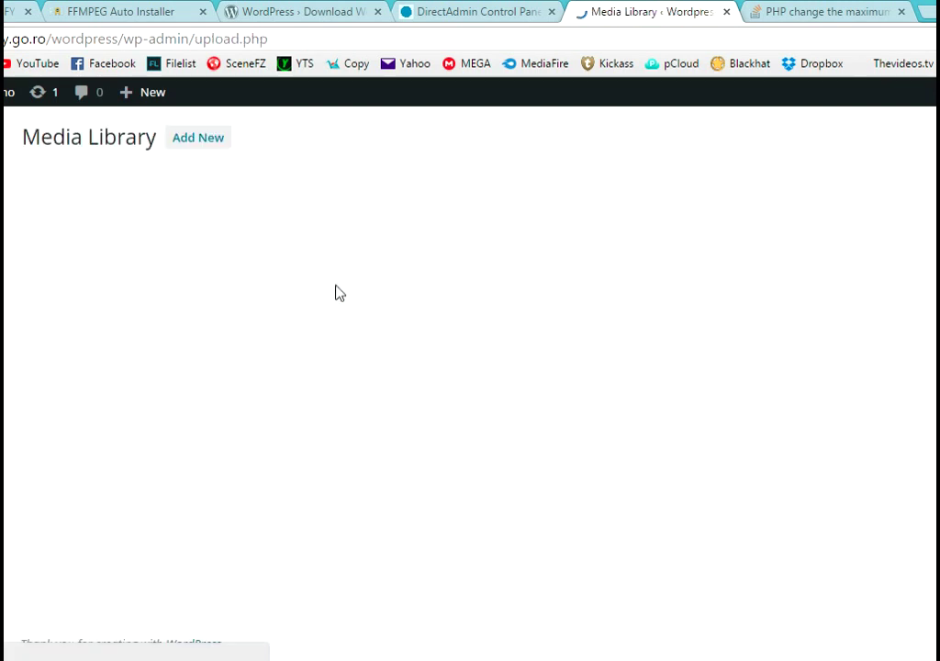
pyautogui.click(203, 144)
pyautogui.click(563, 344)
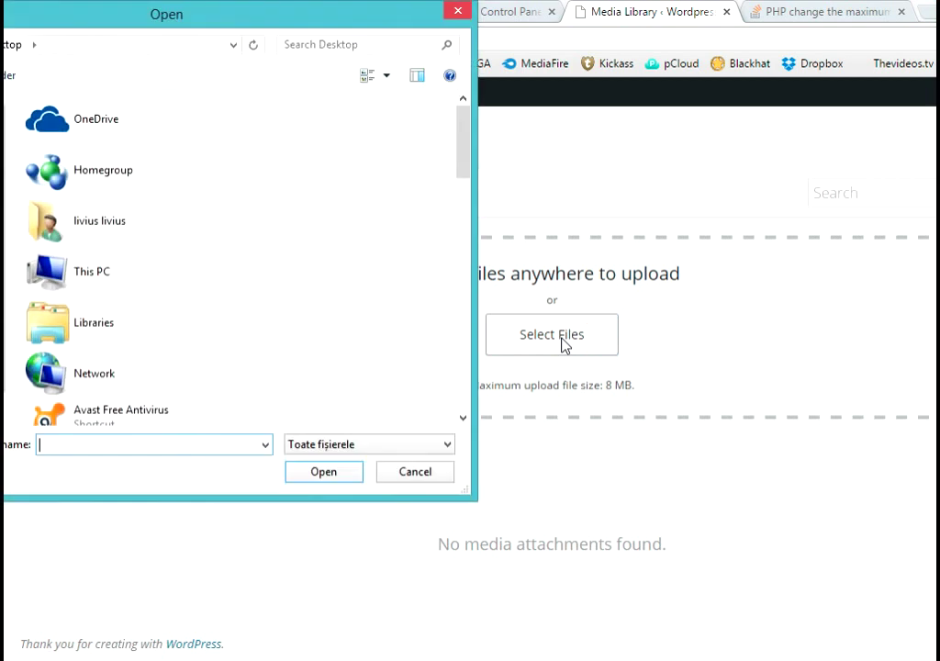
pyautogui.click(441, 473)
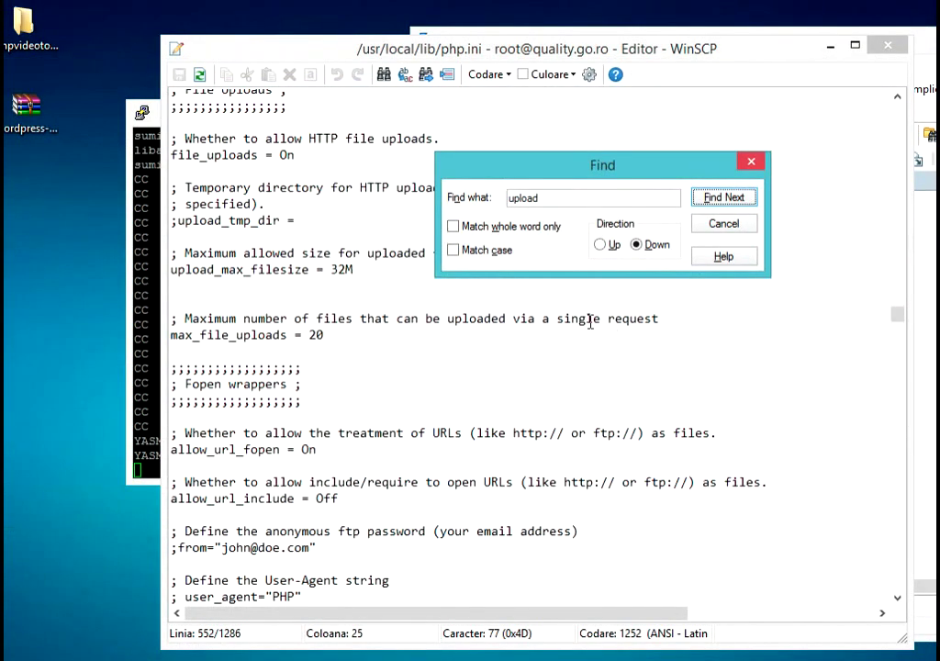
pyautogui.click(133, 464)
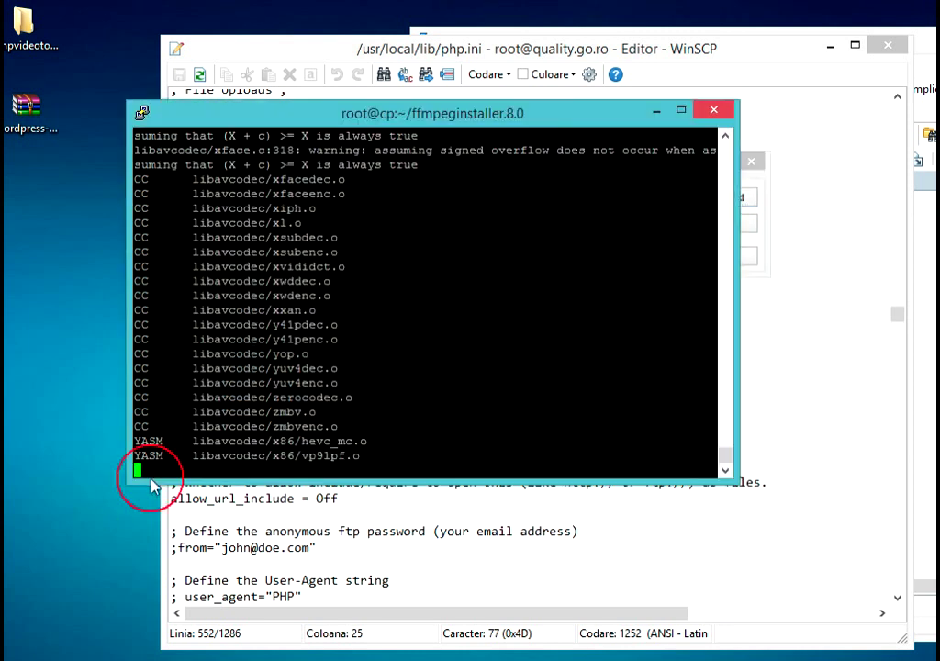
pyautogui.click(791, 334)
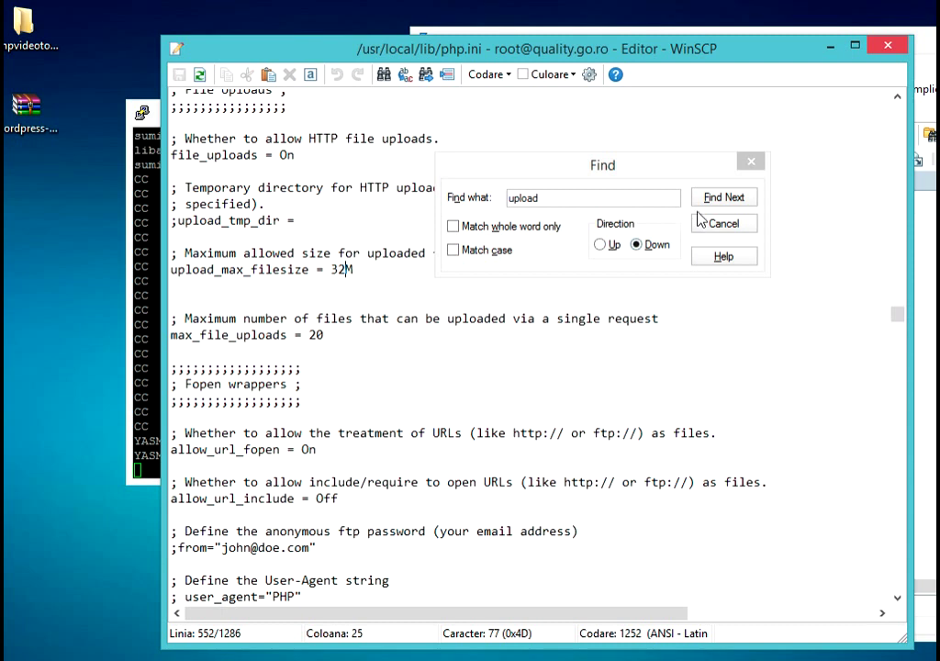
pyautogui.click(721, 199)
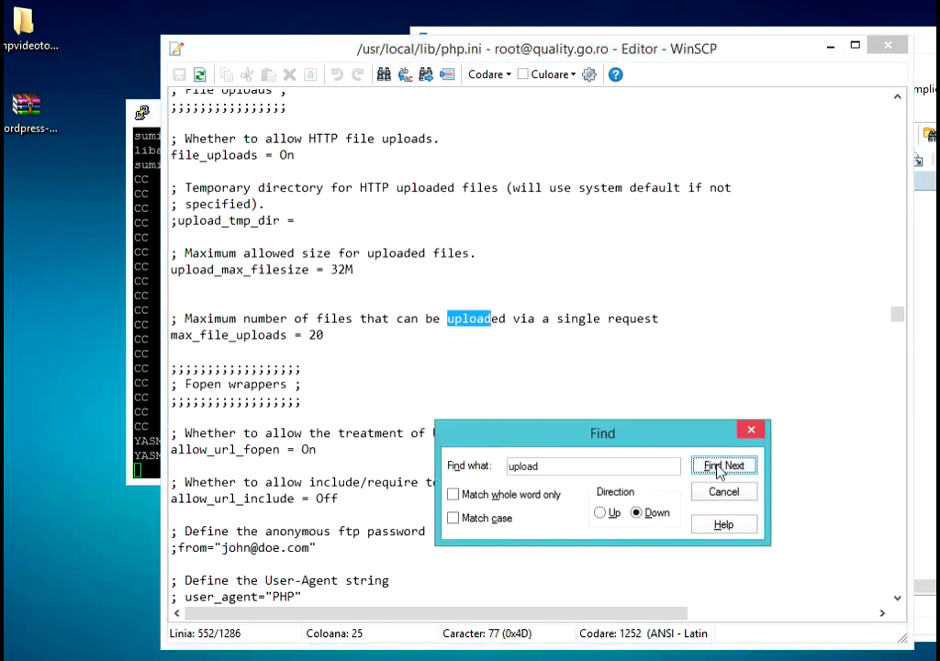
pyautogui.click(723, 465)
pyautogui.click(736, 205)
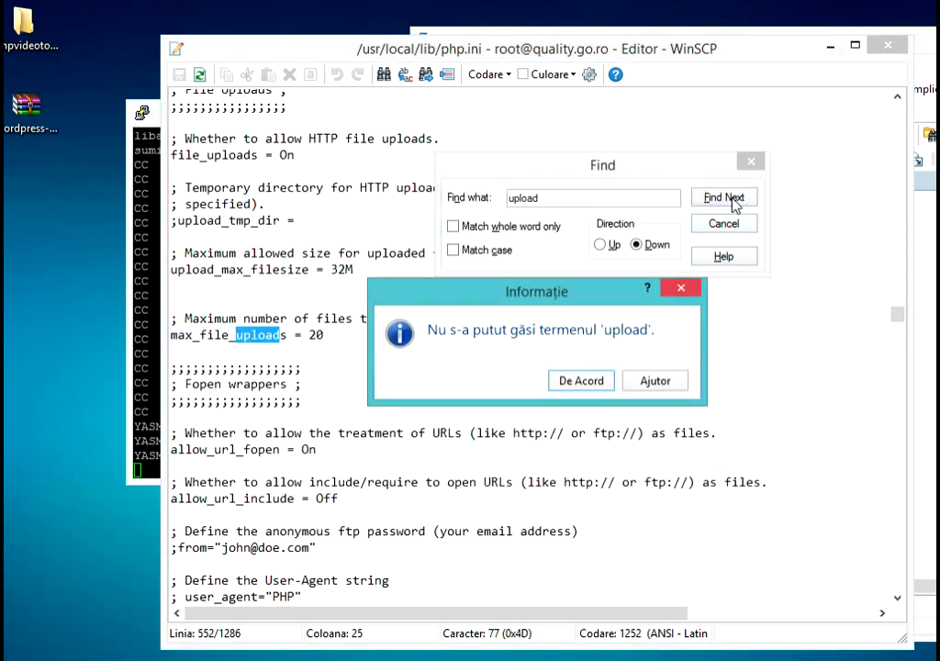
pyautogui.click(581, 379)
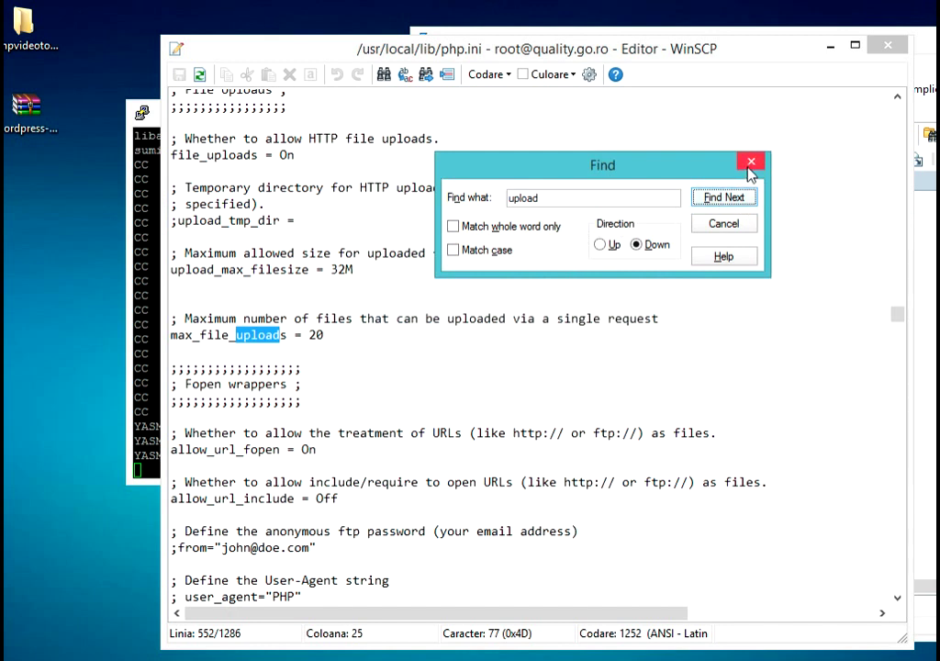
pyautogui.click(751, 164)
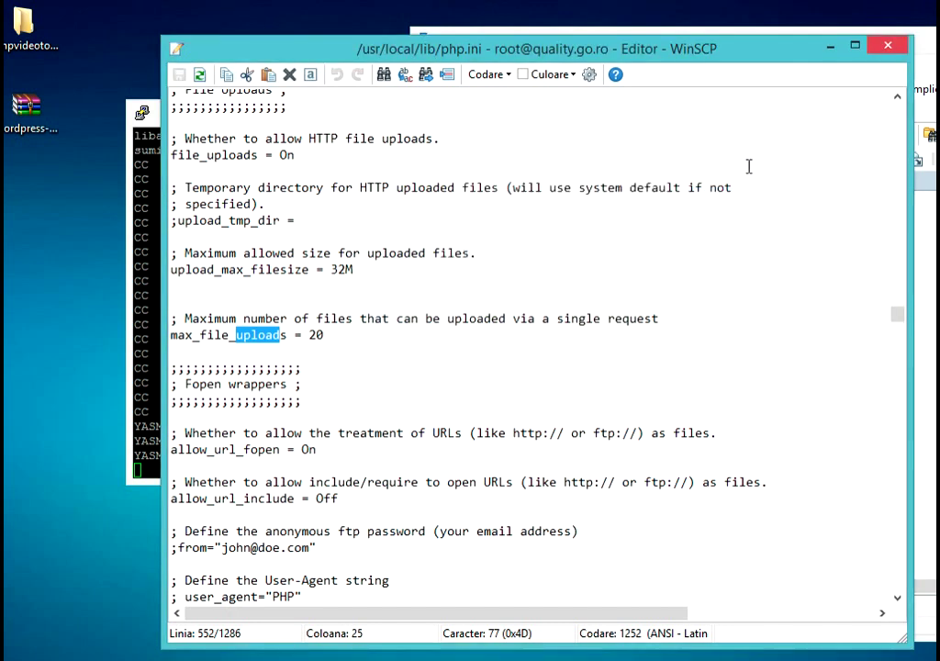
pyautogui.hotkey('ctrl', 'g')
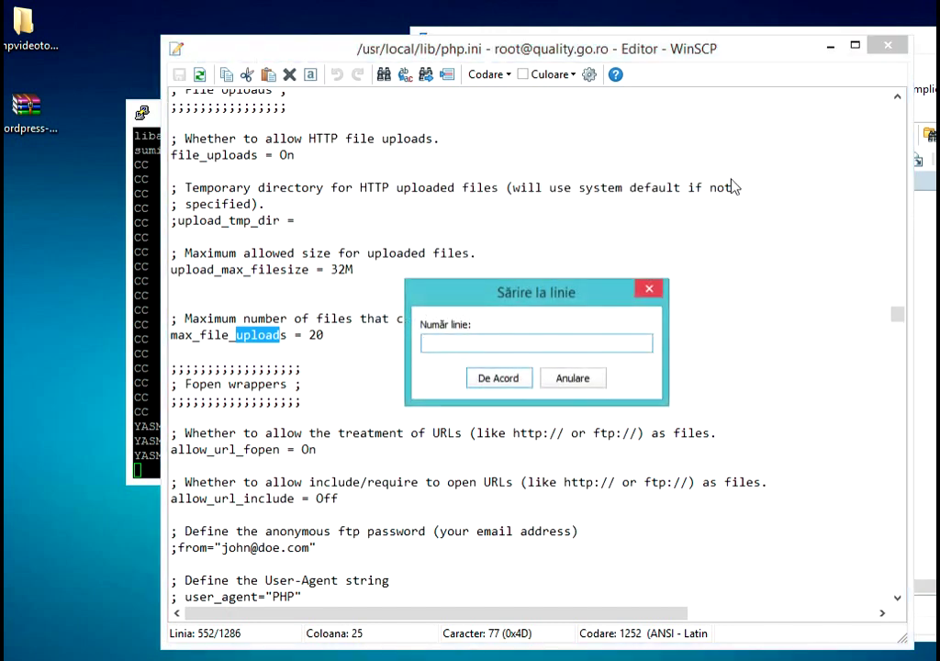
pyautogui.write('8')
pyautogui.click(501, 377)
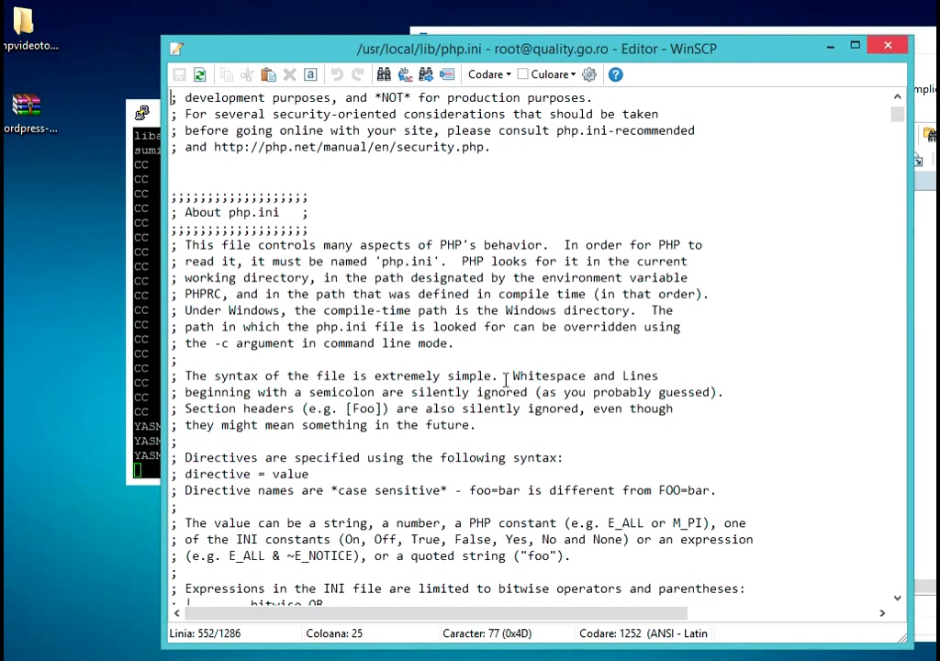
pyautogui.scroll(-1, 587, 374)
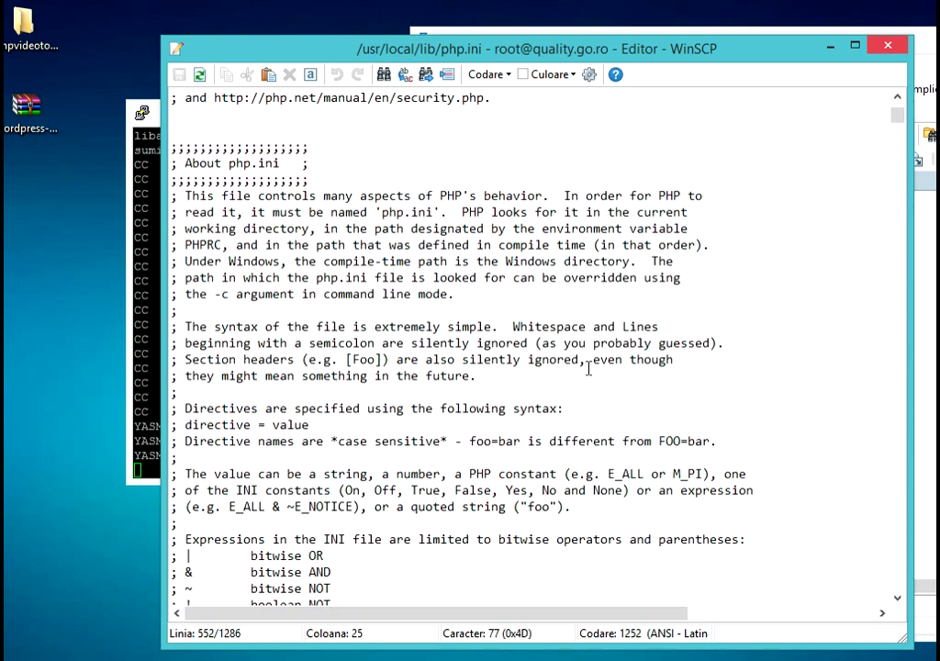
pyautogui.hotkey('ctrl', 'f')
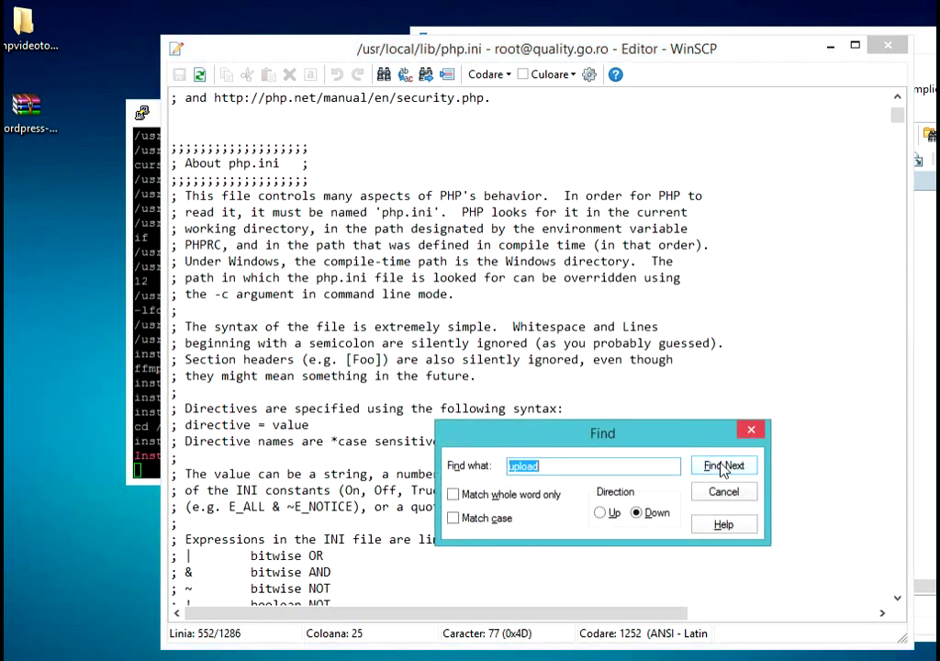
pyautogui.click(725, 467)
pyautogui.click(726, 199)
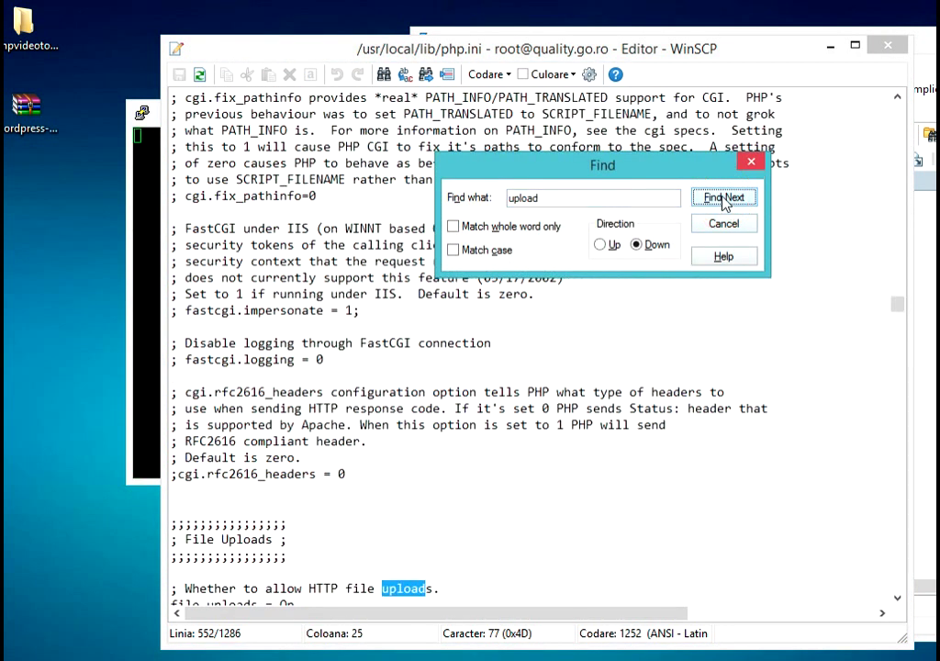
pyautogui.click(725, 199)
pyautogui.click(724, 198)
pyautogui.click(724, 199)
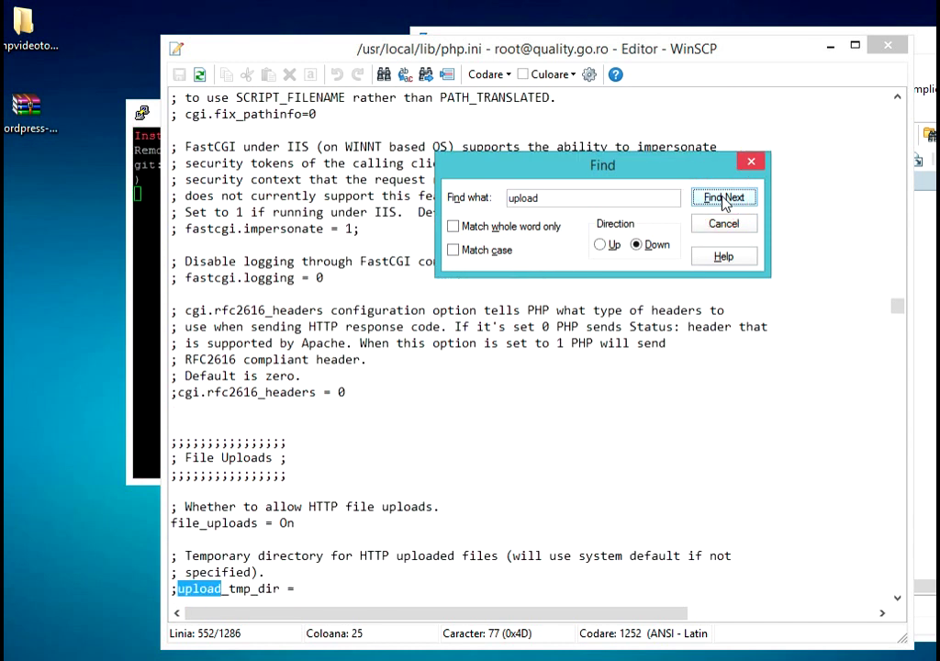
pyautogui.click(725, 198)
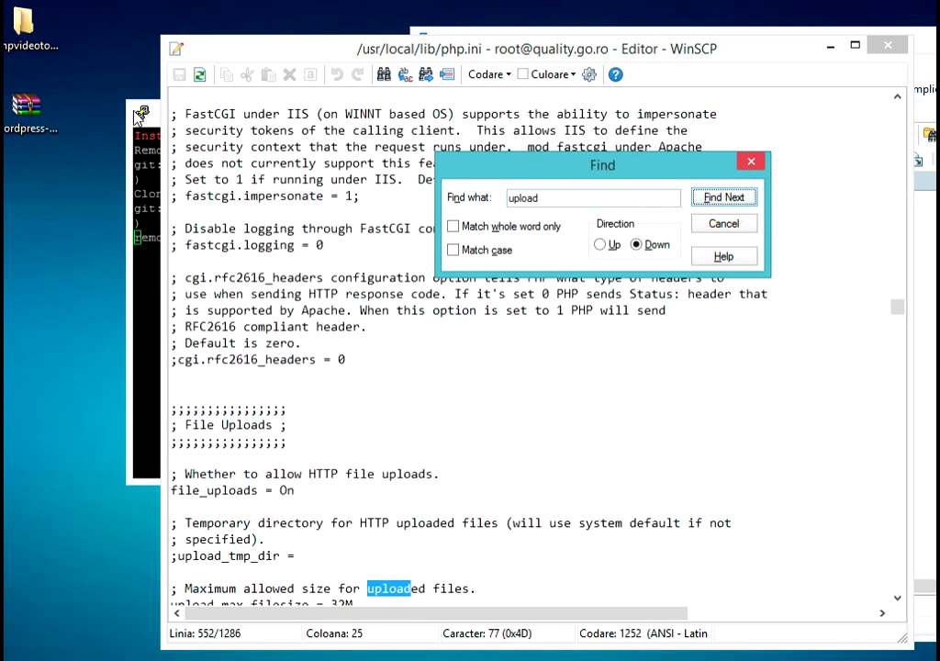
pyautogui.click(157, 151)
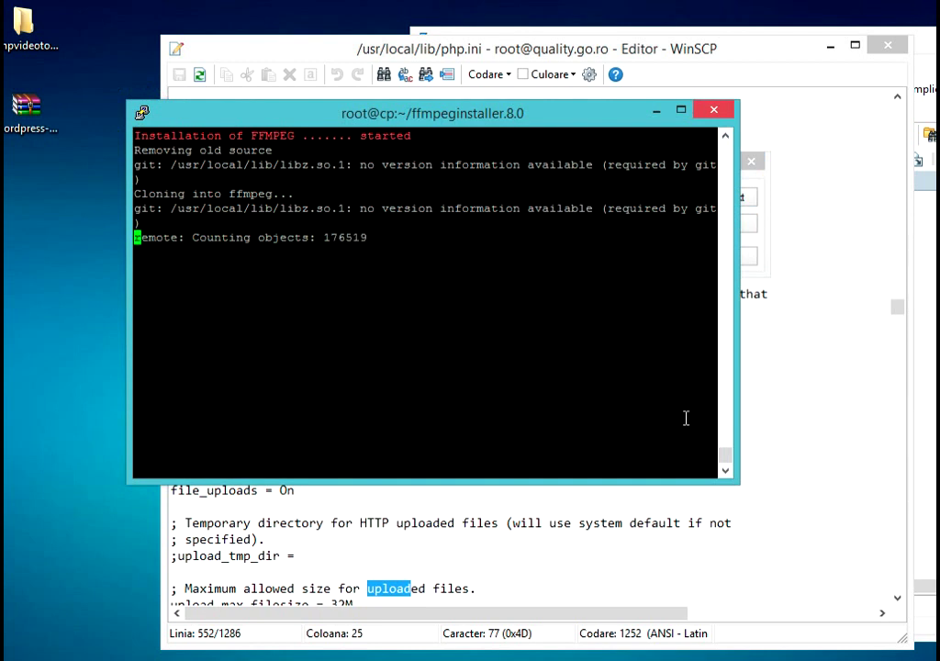
pyautogui.click(744, 244)
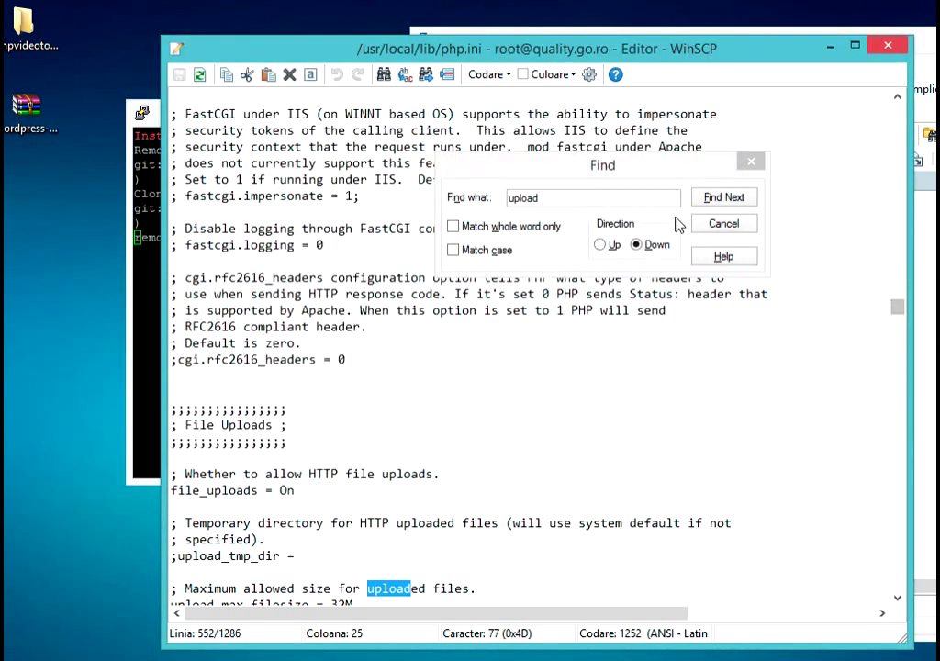
pyautogui.click(724, 197)
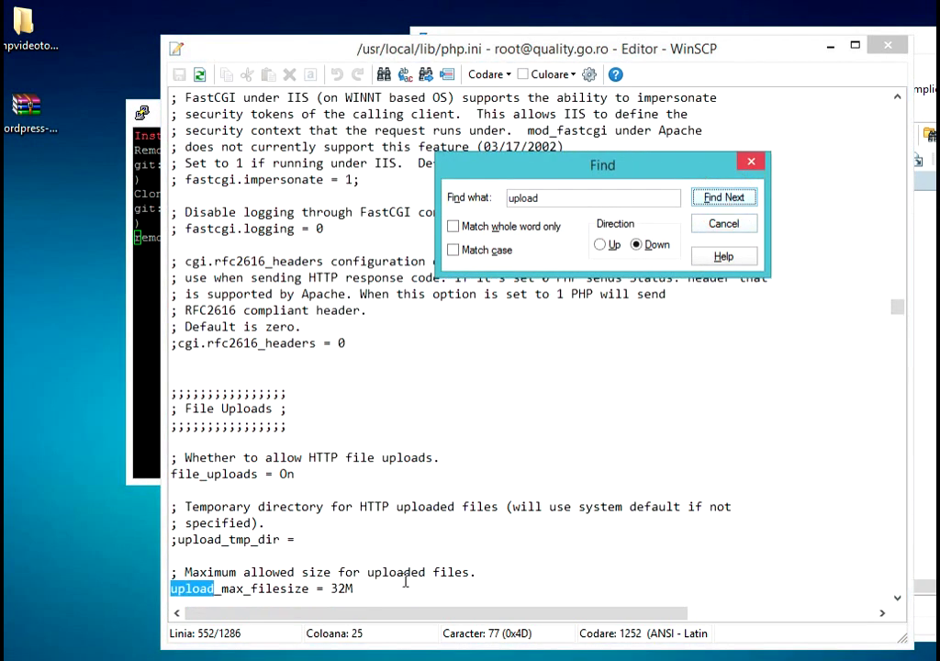
pyautogui.click(332, 588)
# - Change upload_max_filesize in php.ini from 32M to 900M
pyautogui.moveTo(344, 588); pyautogui.dragTo(328, 588)
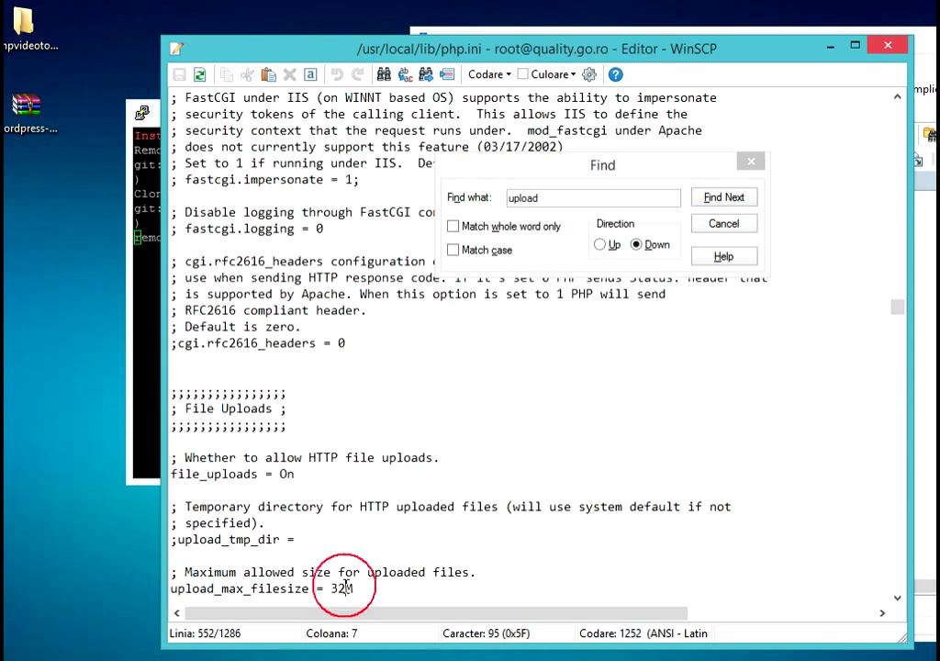
pyautogui.write('900')
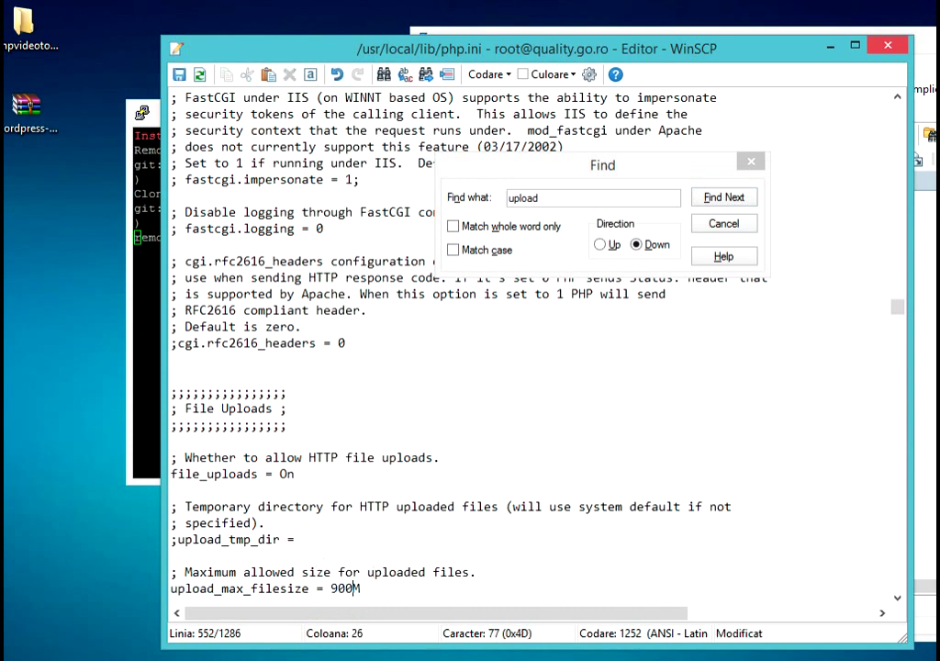
pyautogui.scroll(-4, 522, 548)
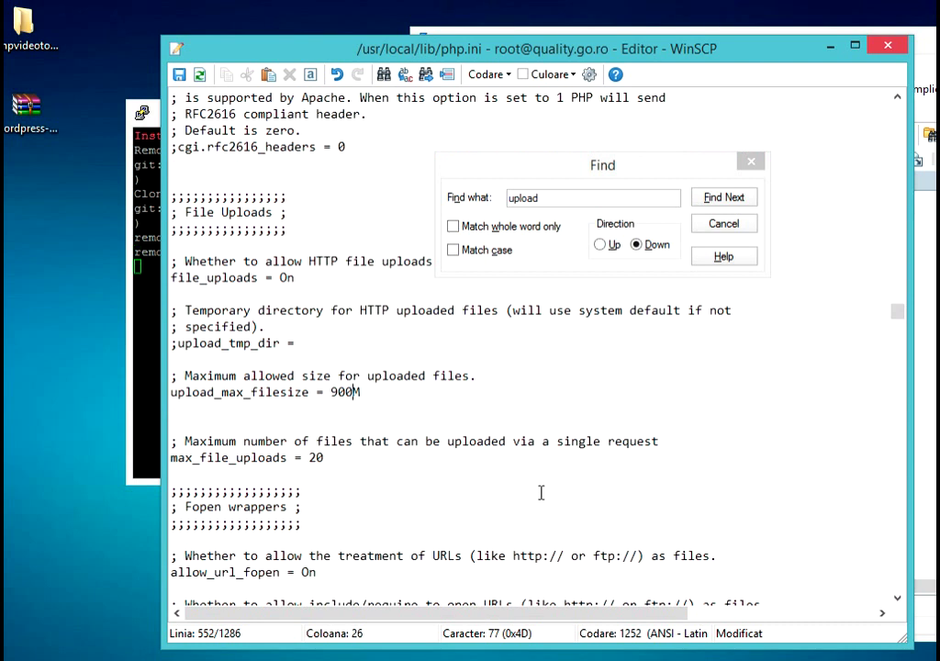
pyautogui.click(141, 115)
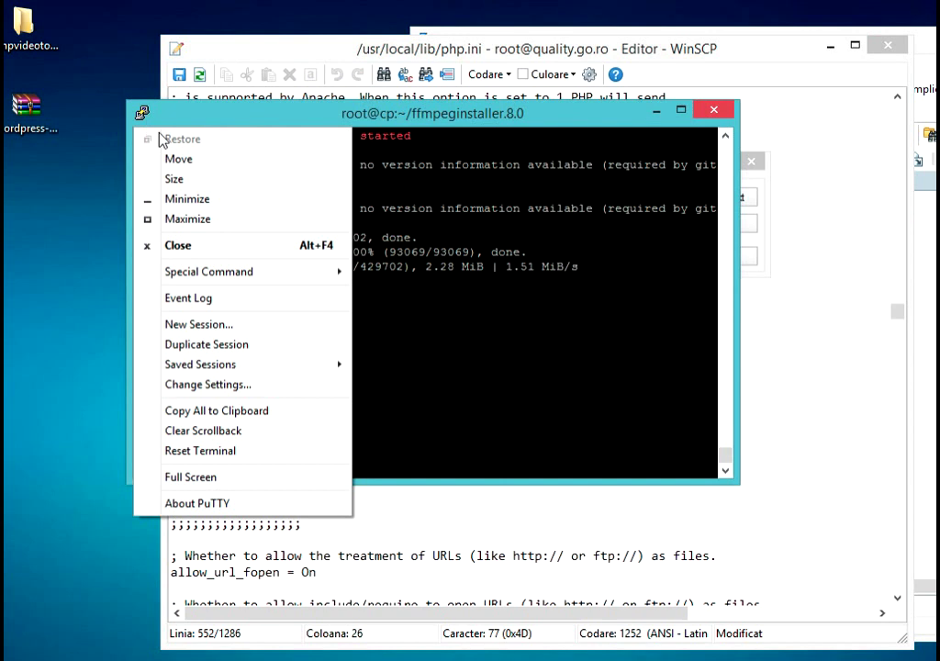
pyautogui.click(447, 116)
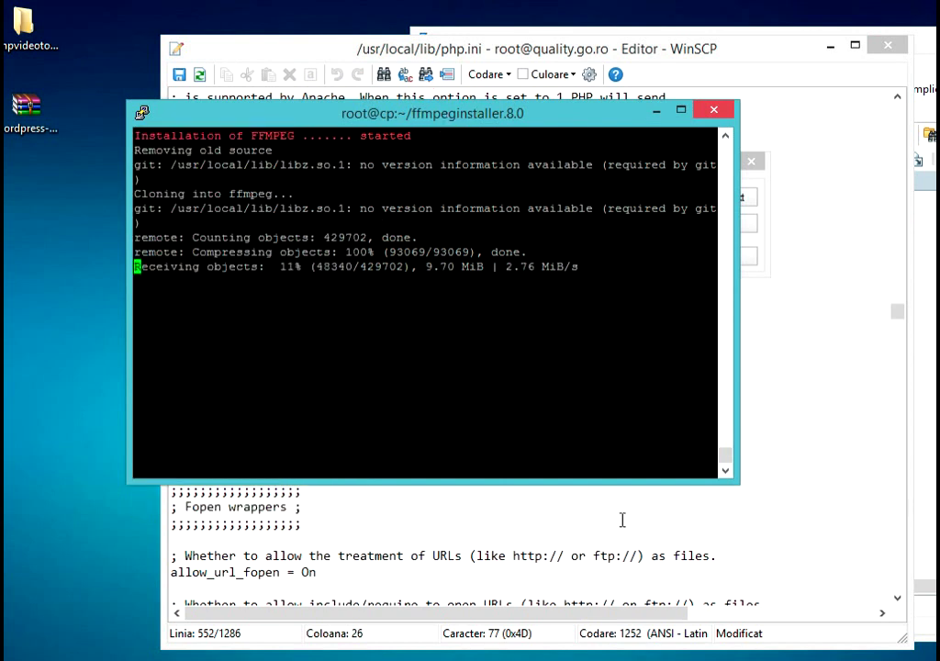
pyautogui.hotkey('alt', 'Tab')
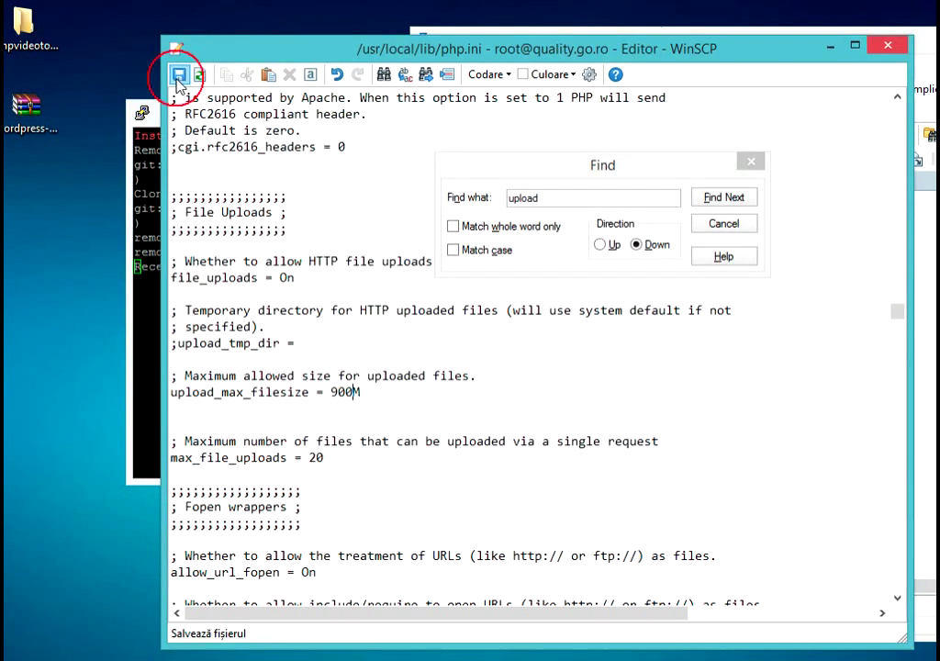
# - Save php.ini to the server and close its editor window
pyautogui.click(179, 74)
pyautogui.scroll(-5, 696, 356)
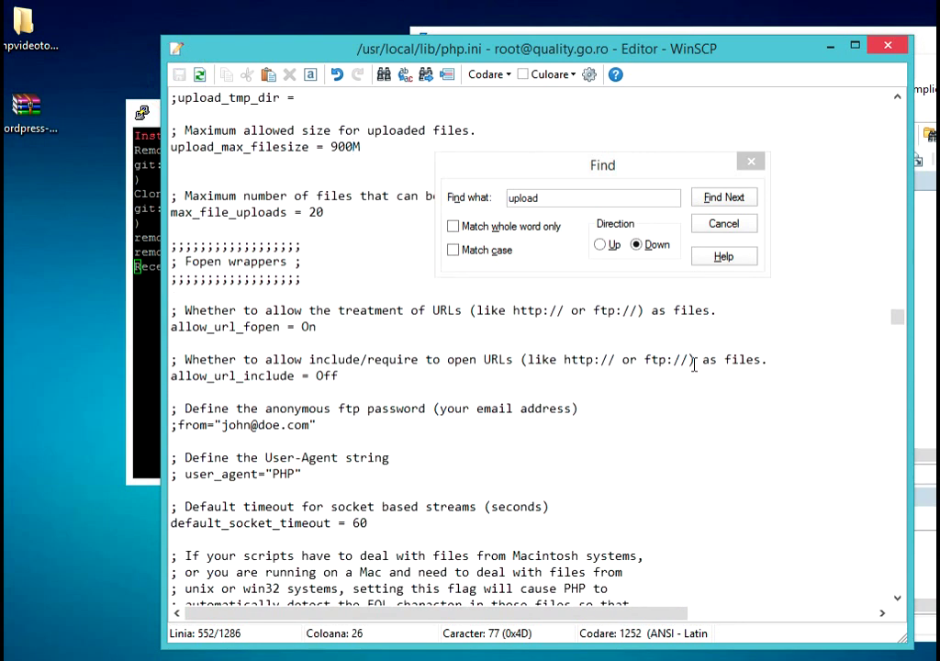
pyautogui.scroll(-3, 696, 365)
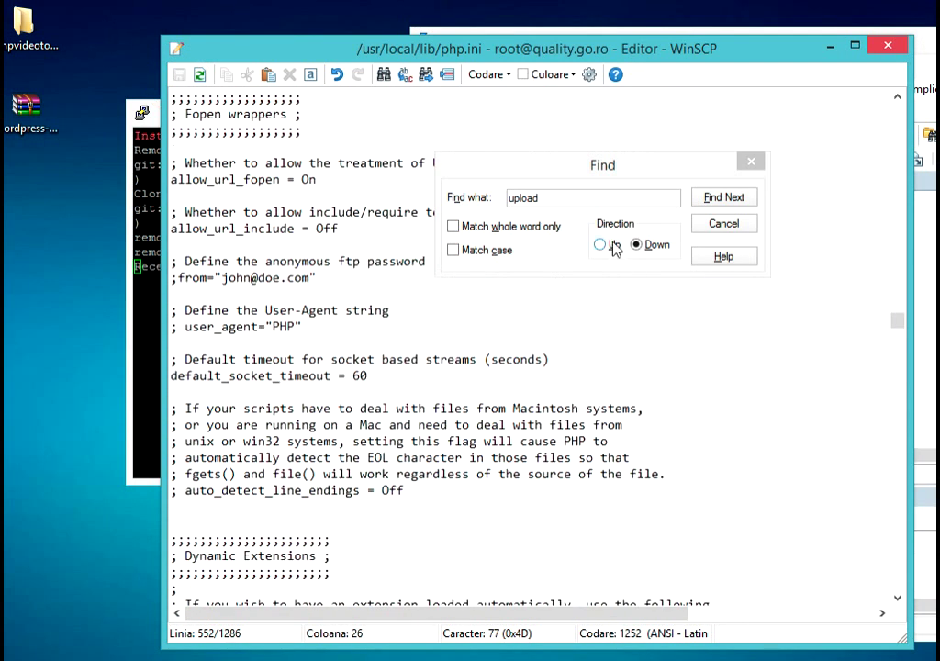
pyautogui.click(157, 104)
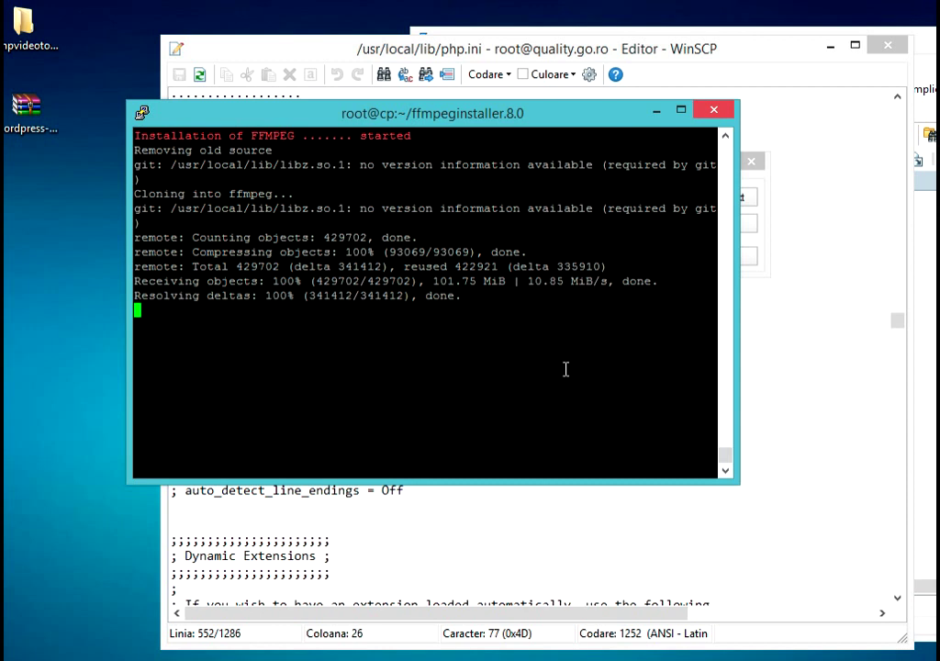
pyautogui.click(887, 45)
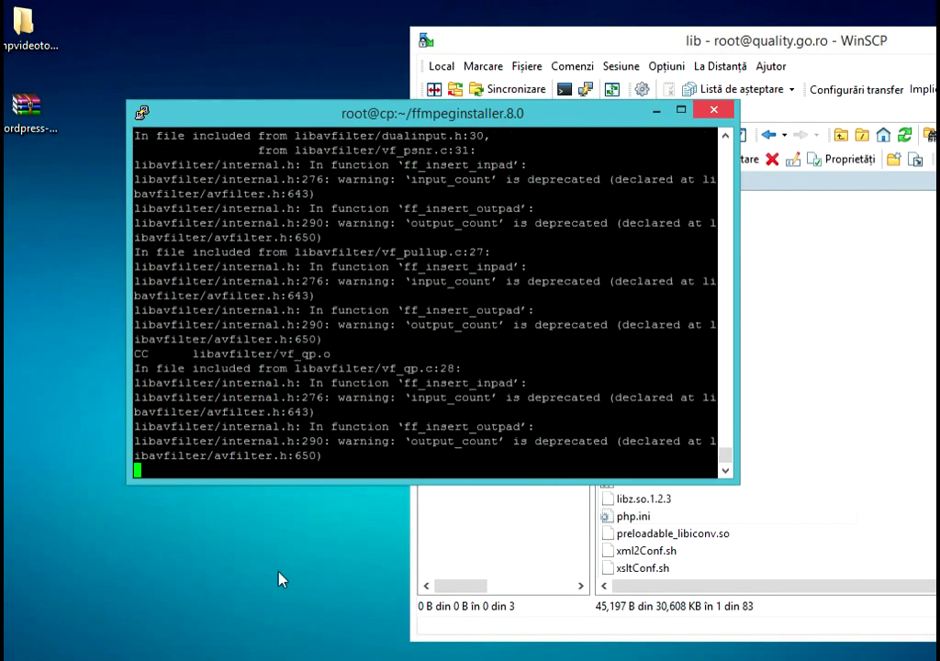
# - Restart the httpd service from DirectAdmin's service list
pyautogui.moveTo(3, 657)
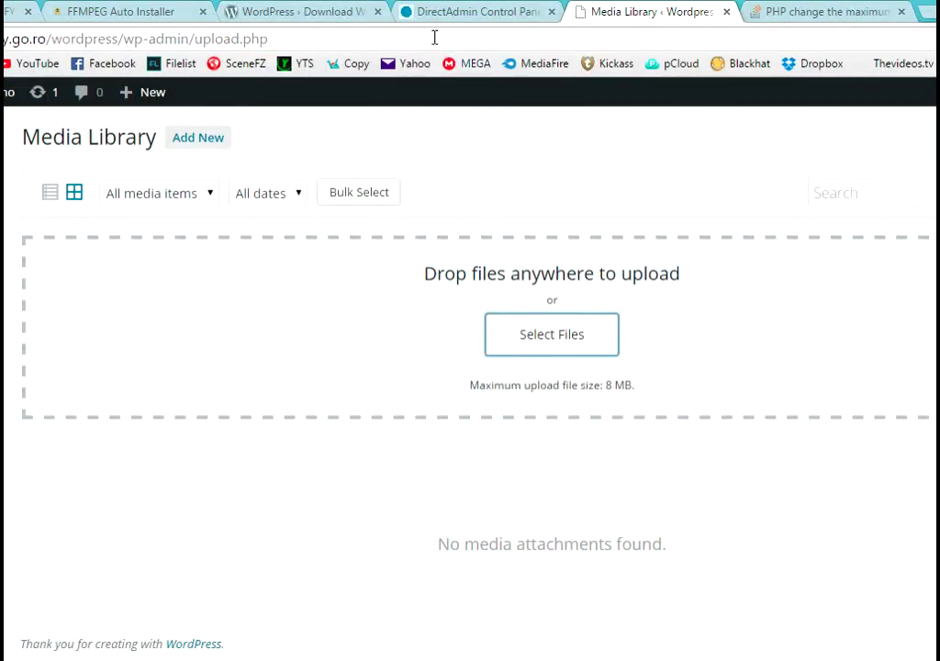
pyautogui.click(447, 11)
pyautogui.click(778, 151)
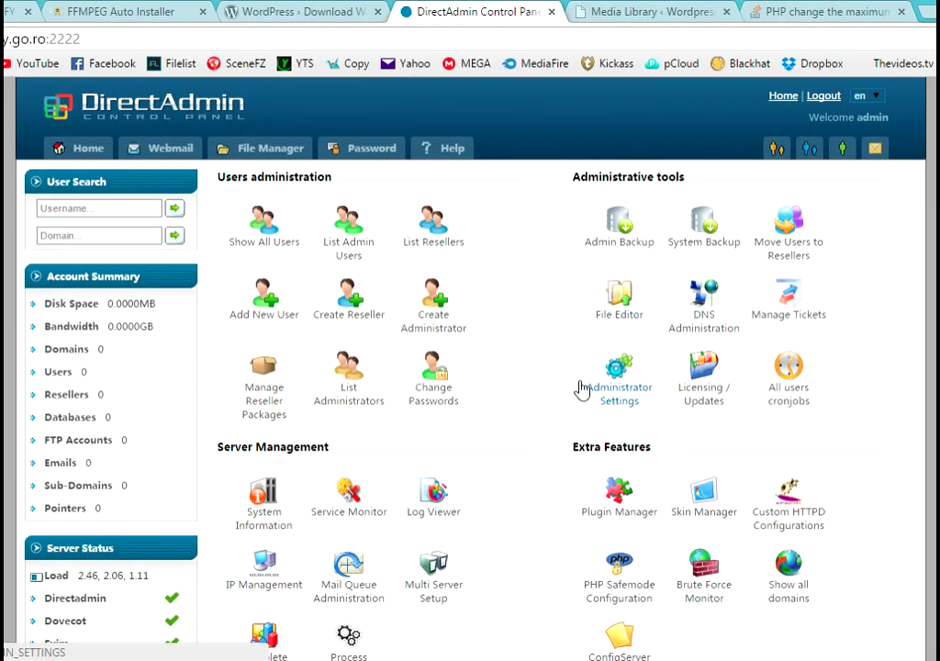
pyautogui.click(355, 508)
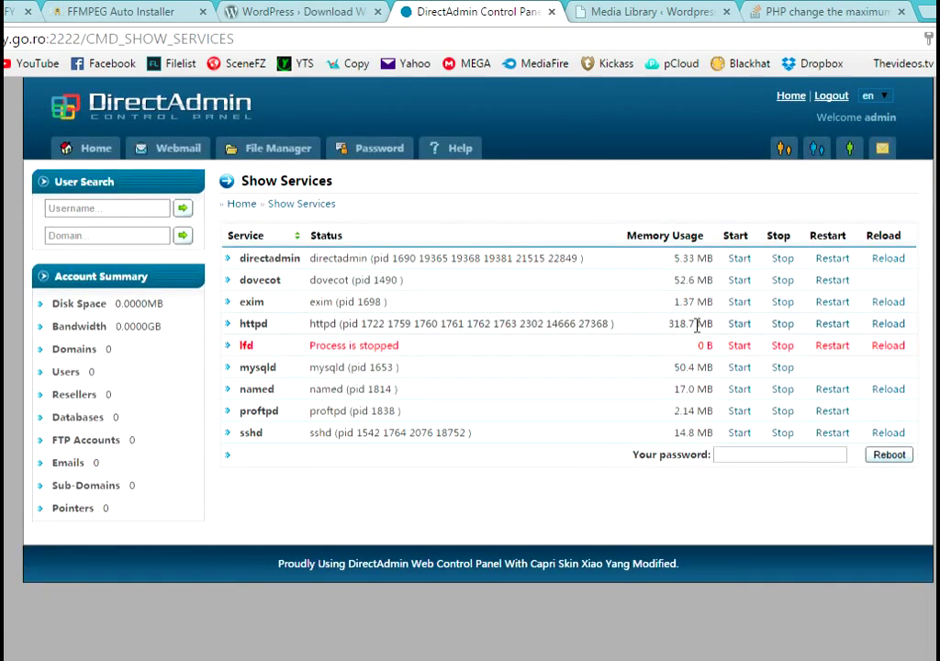
pyautogui.click(832, 326)
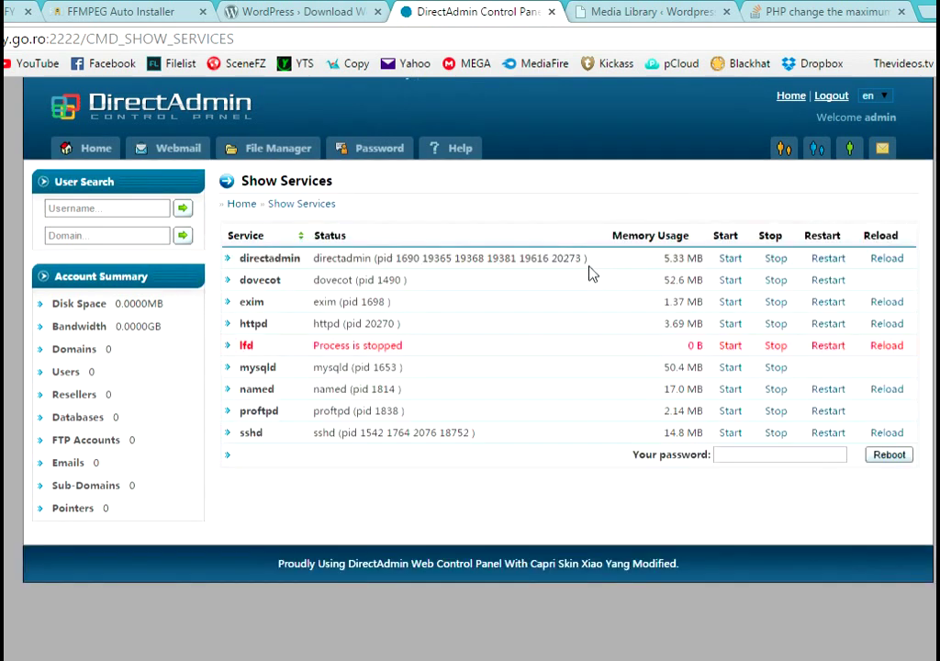
# - Reload the Media Library and reopen Add New, finding the upload limit still at 8 MB
pyautogui.click(652, 12)
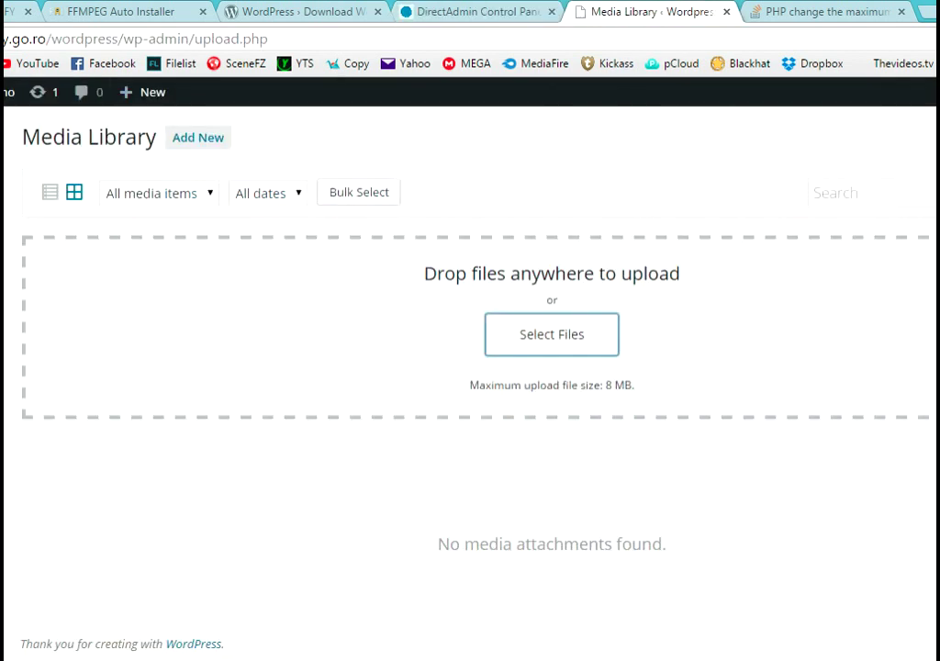
pyautogui.press('F5')
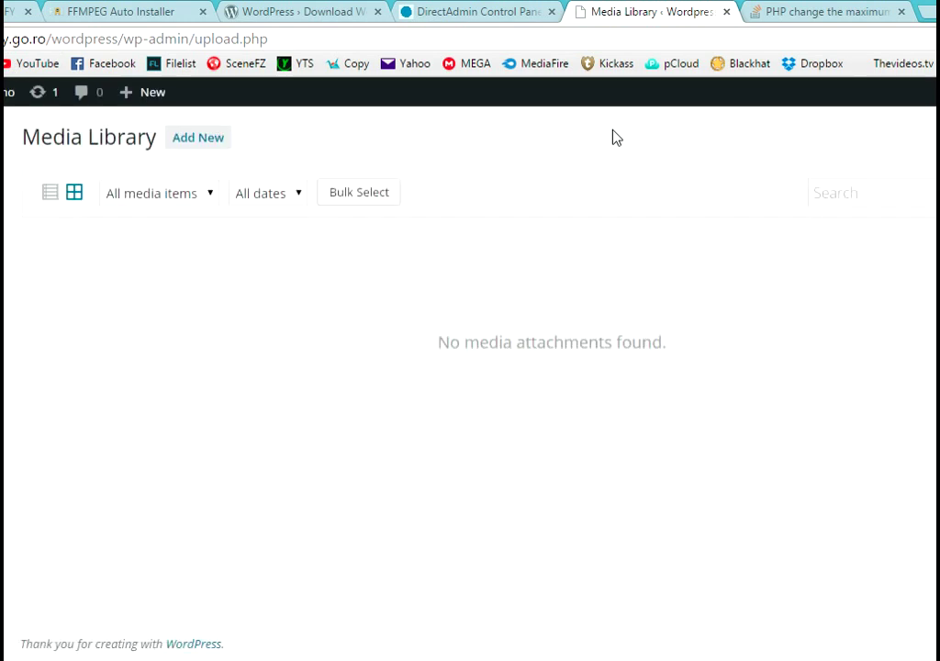
pyautogui.click(206, 138)
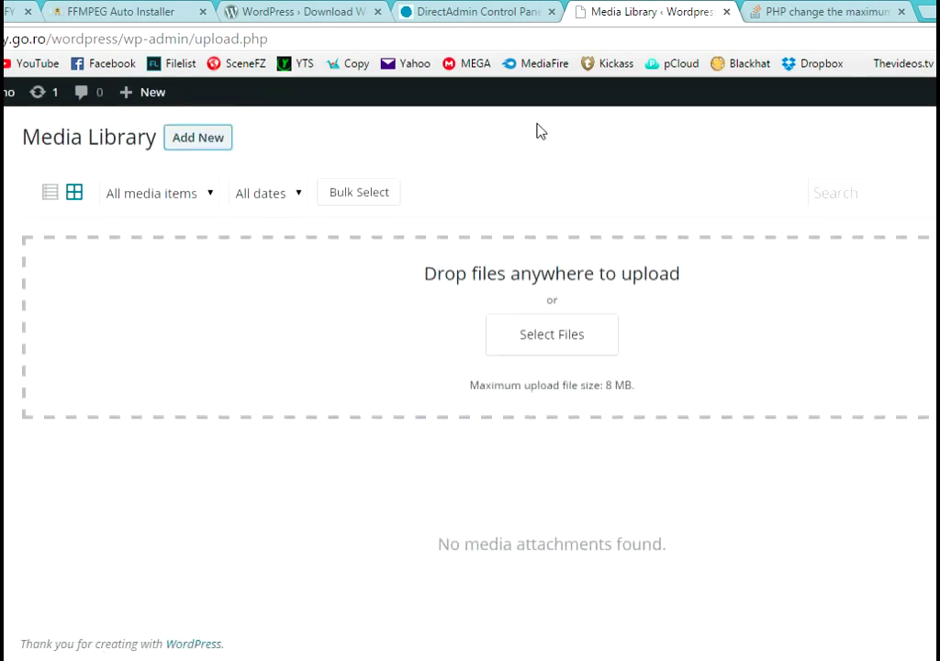
pyautogui.press('F5')
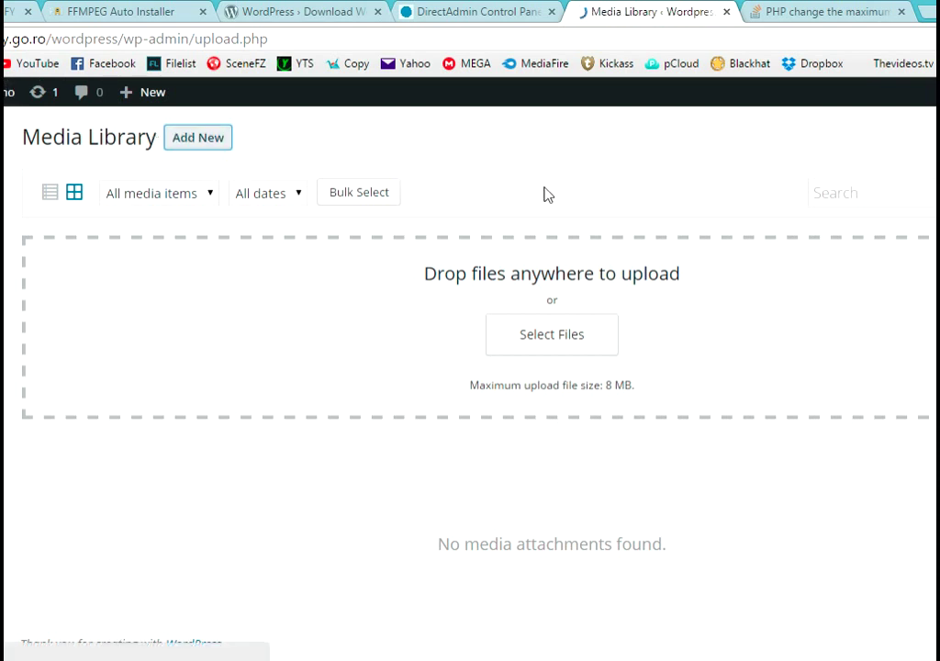
pyautogui.click(202, 141)
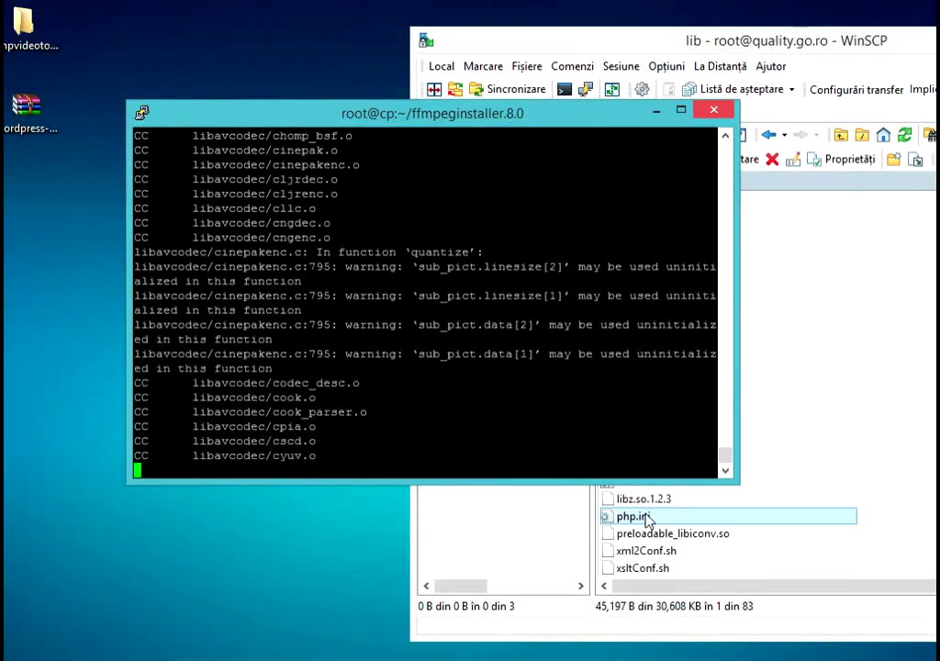
# - Open php.ini and search for 'max' until reaching the post_max_size setting
pyautogui.doubleClick(643, 517)
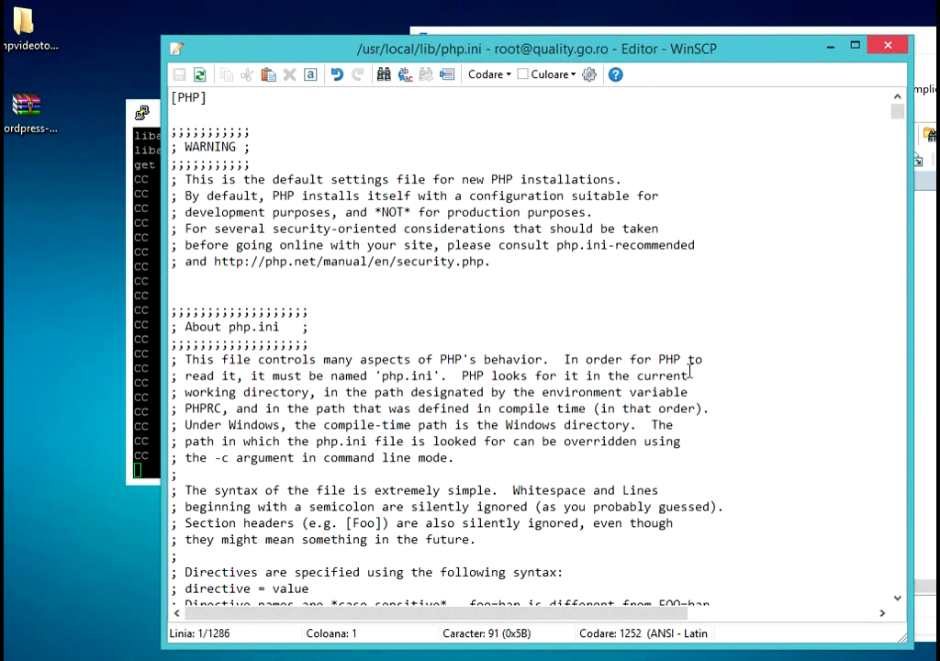
pyautogui.scroll(-3, 771, 246)
pyautogui.scroll(-17, 771, 246)
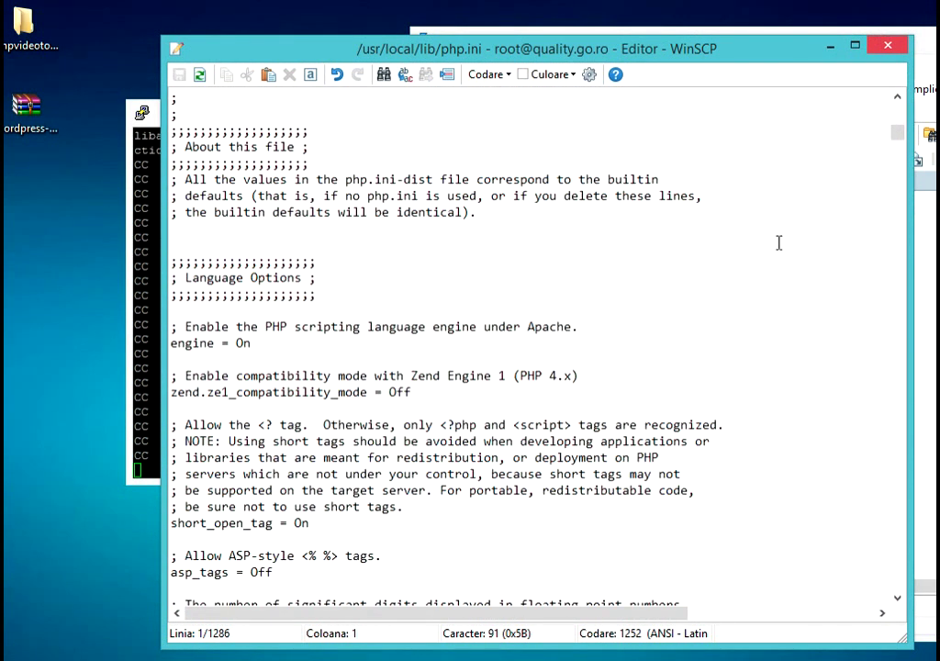
pyautogui.hotkey('ctrl', 'f')
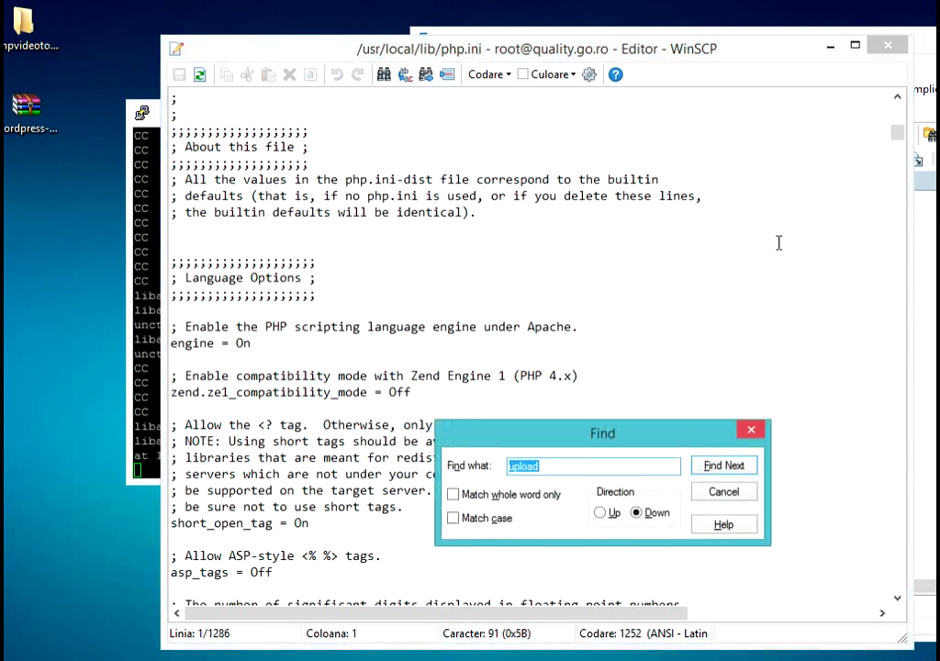
pyautogui.write('max')
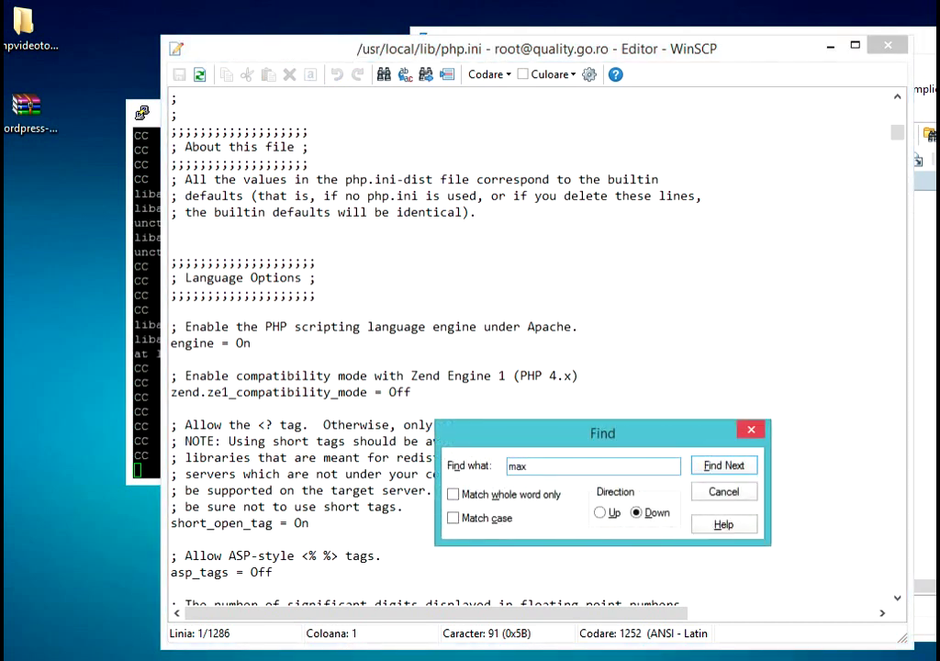
pyautogui.click(730, 475)
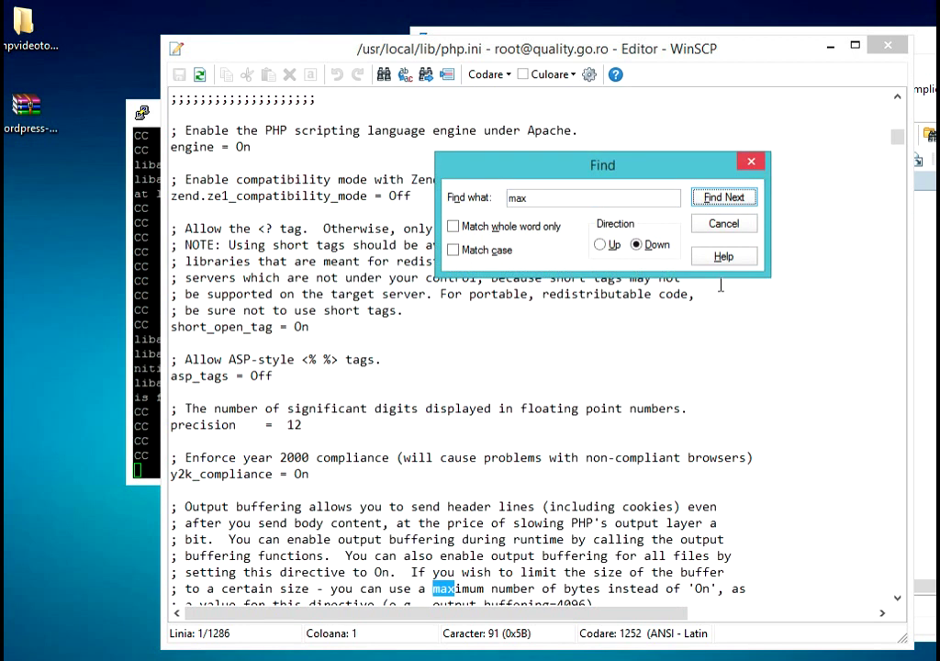
pyautogui.click(728, 201)
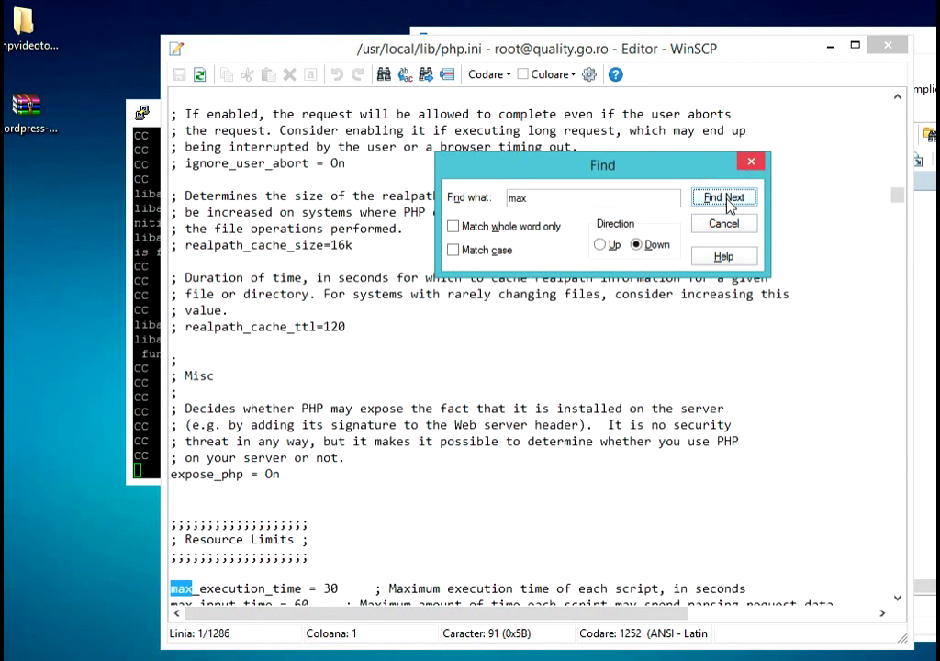
pyautogui.click(728, 201)
pyautogui.click(728, 201)
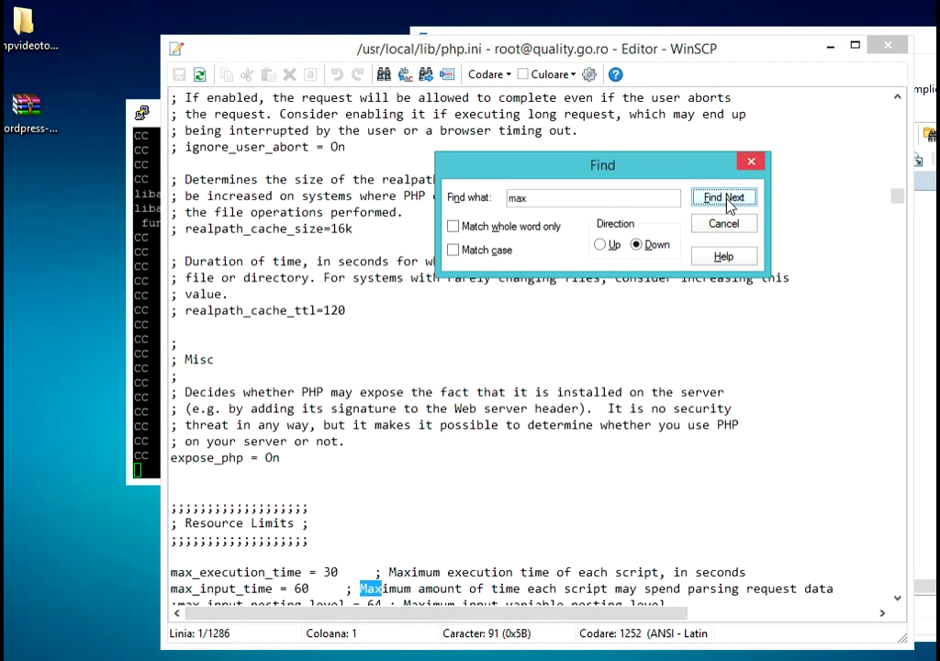
pyautogui.click(728, 201)
pyautogui.click(728, 201)
pyautogui.click(728, 201)
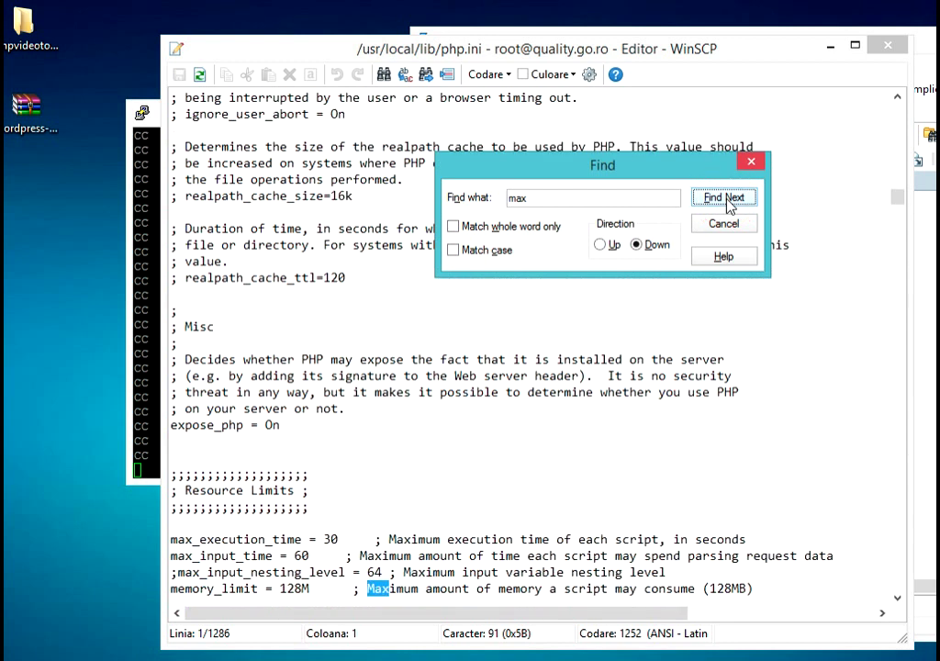
pyautogui.click(728, 201)
pyautogui.click(728, 201)
pyautogui.click(728, 201)
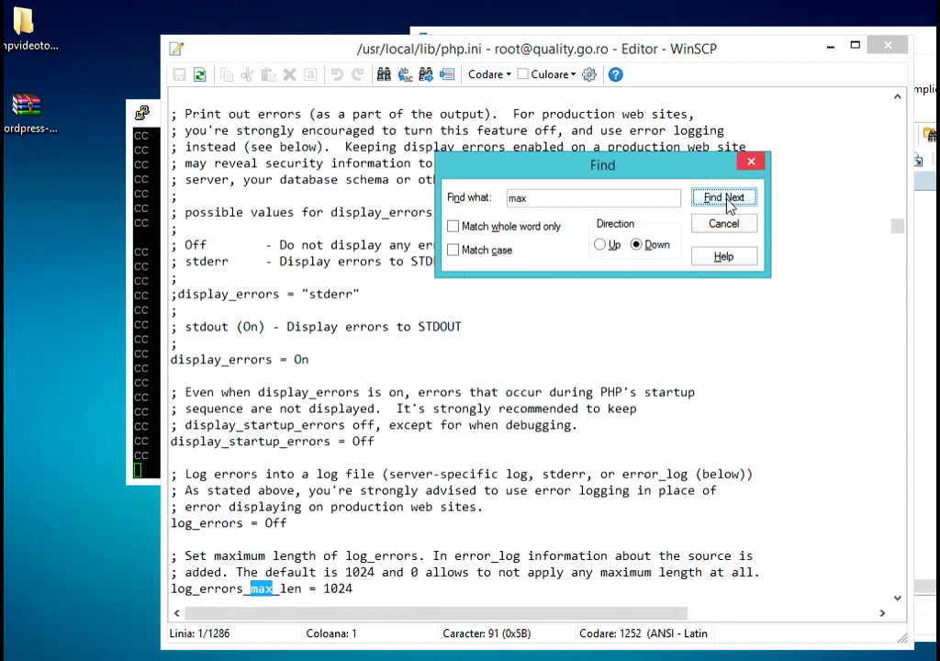
pyautogui.click(728, 201)
pyautogui.click(728, 201)
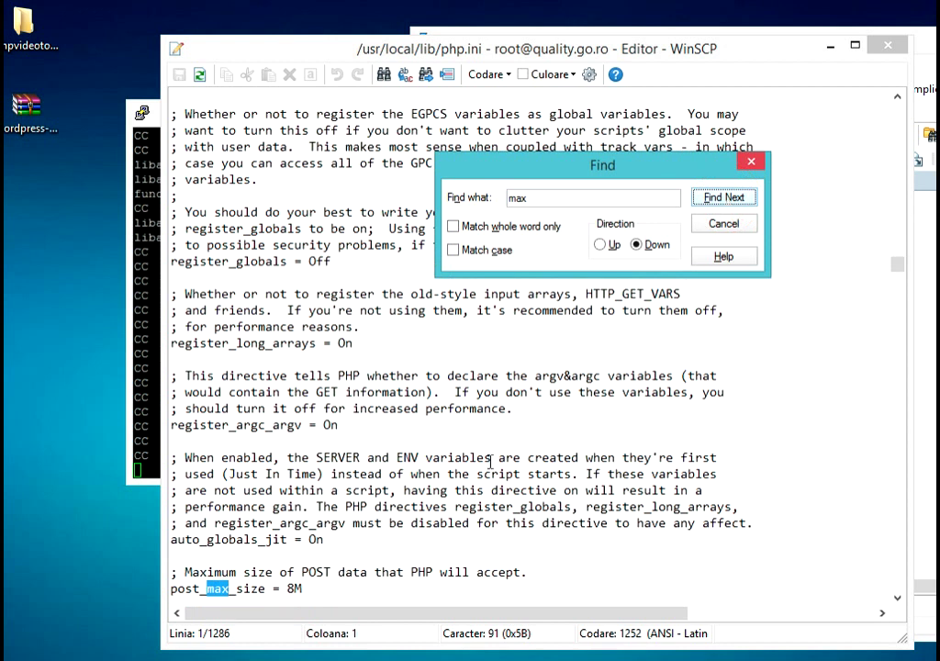
# - Change post_max_size from 8M to 900M and save php.ini on closing the editor
pyautogui.click(897, 599)
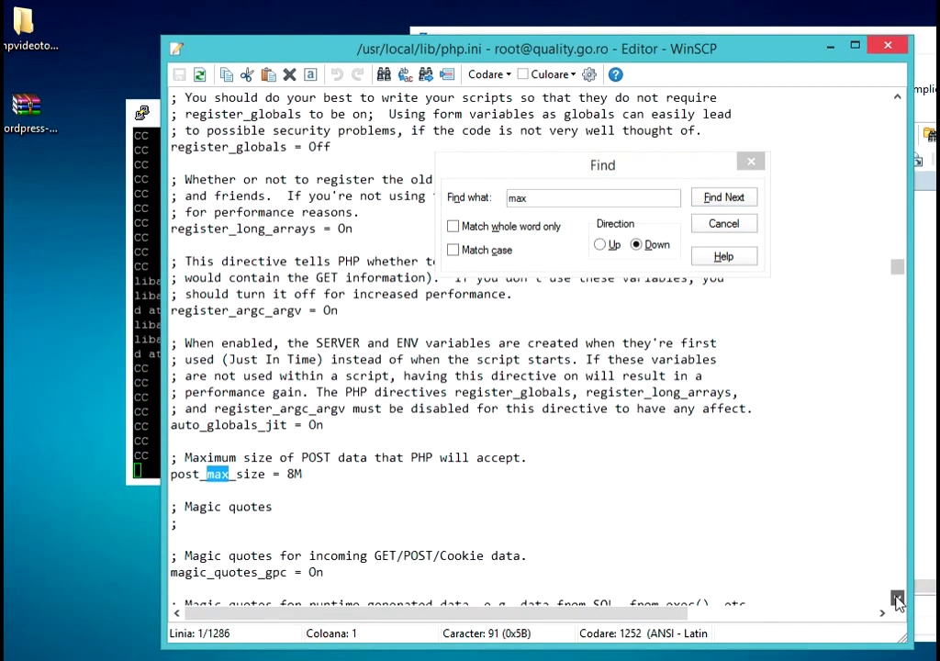
pyautogui.click(897, 598)
pyautogui.click(295, 457)
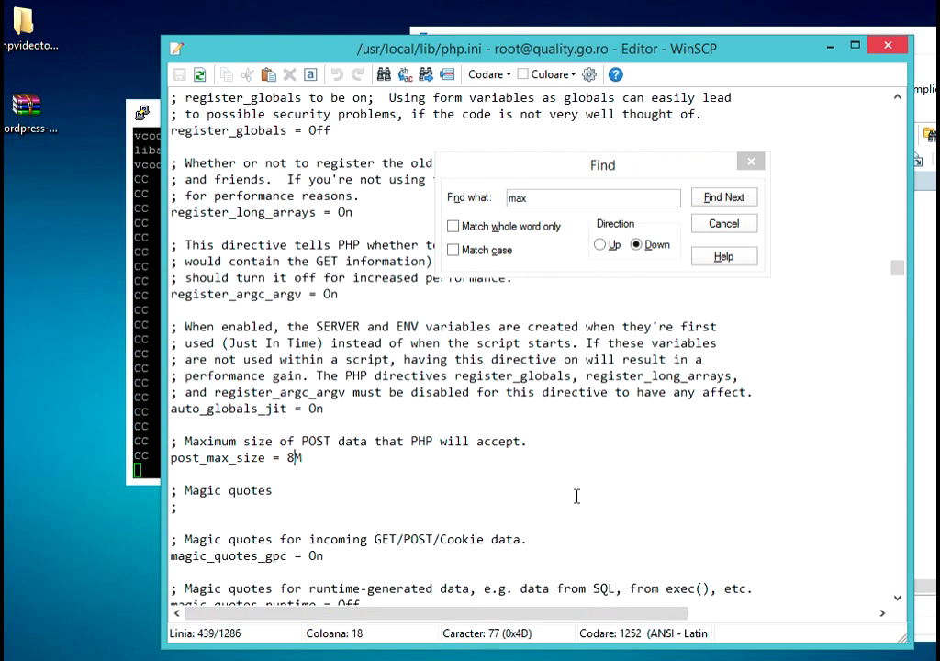
pyautogui.press('BackSpace')
pyautogui.write('900')
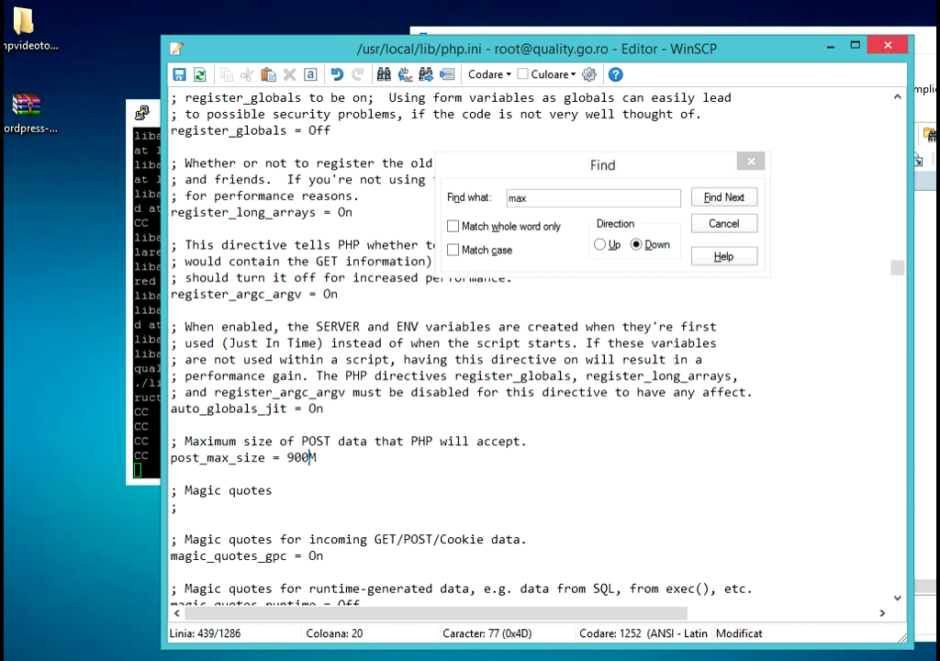
pyautogui.press('Escape')
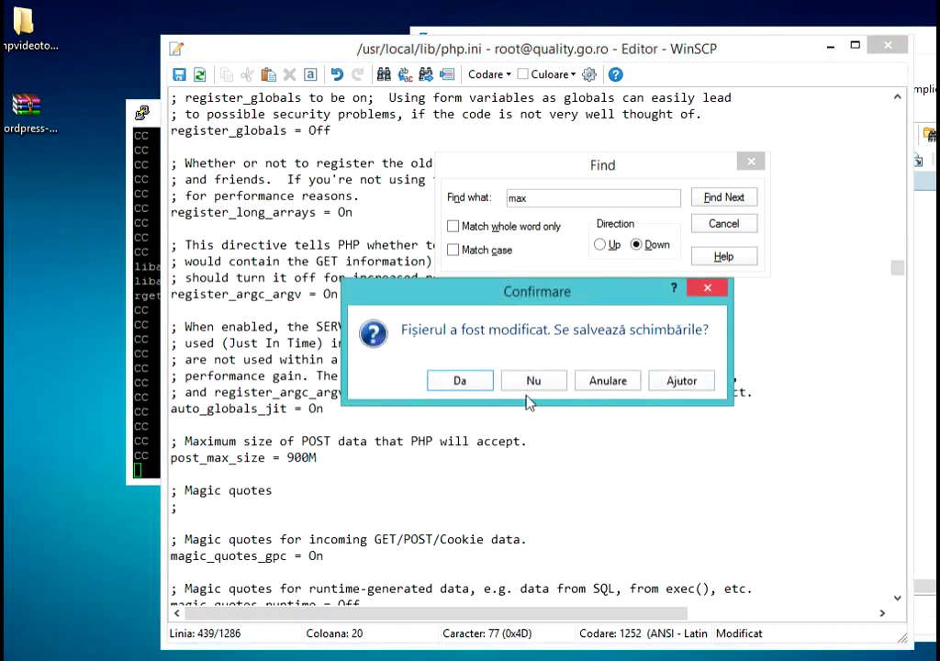
pyautogui.press('Return')
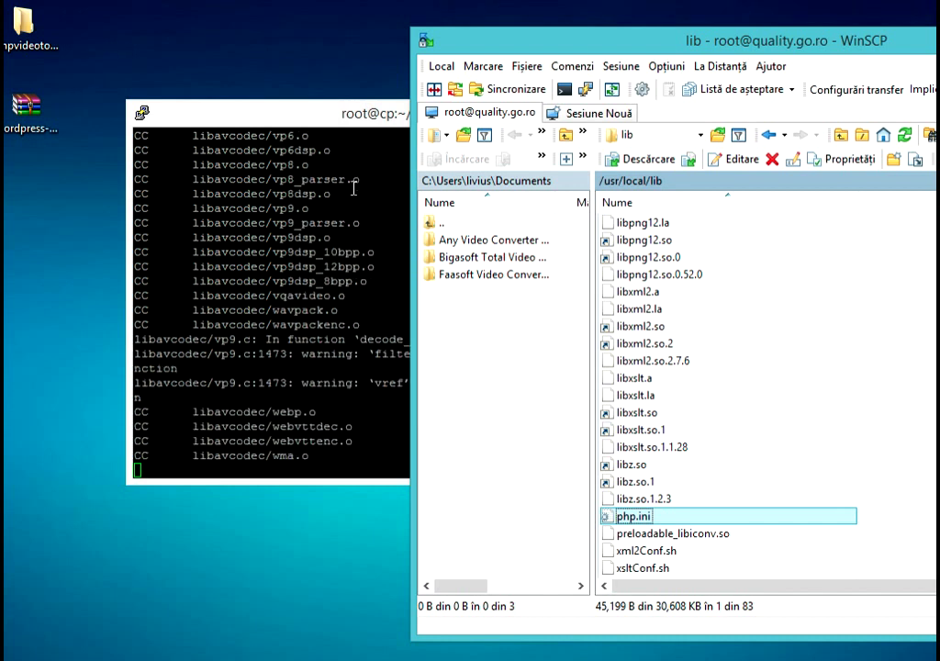
# - Restart httpd again from DirectAdmin's services page
pyautogui.click(355, 119)
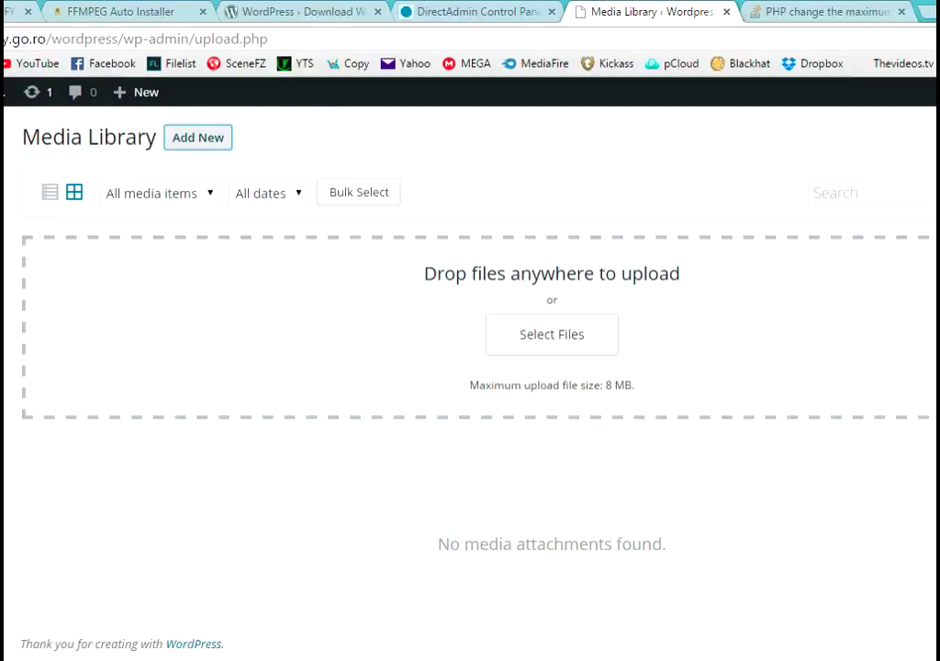
pyautogui.click(482, 13)
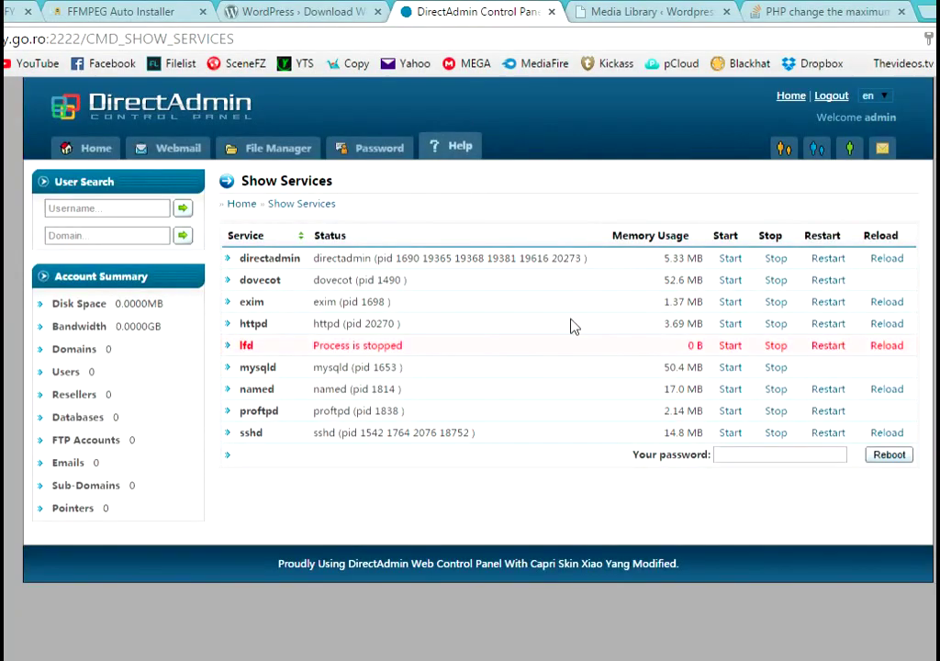
pyautogui.click(820, 327)
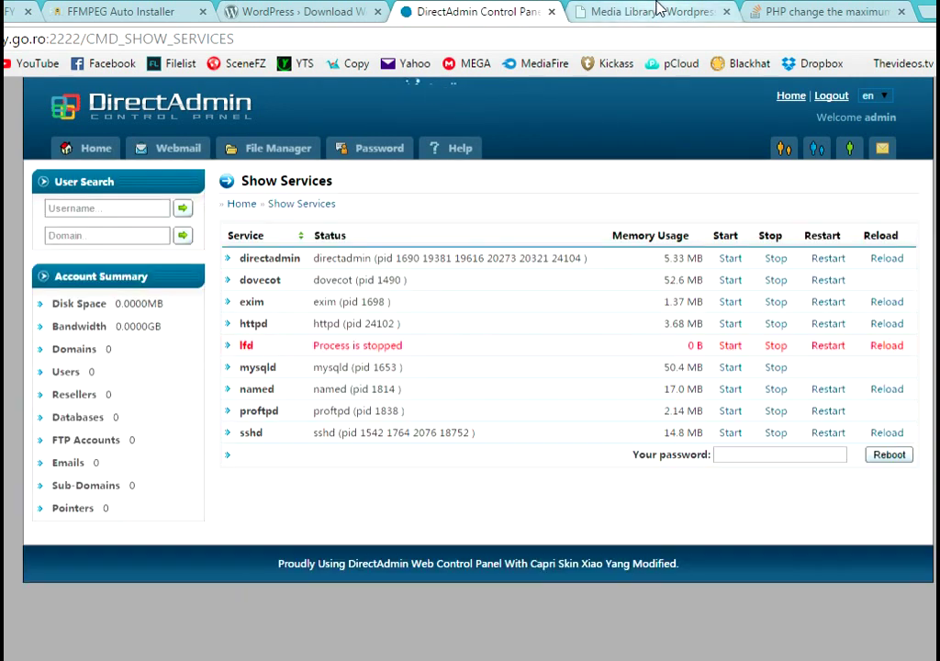
# - Reload the Media Library and open Add New, confirming the new 900 MB upload limit
pyautogui.click(657, 8)
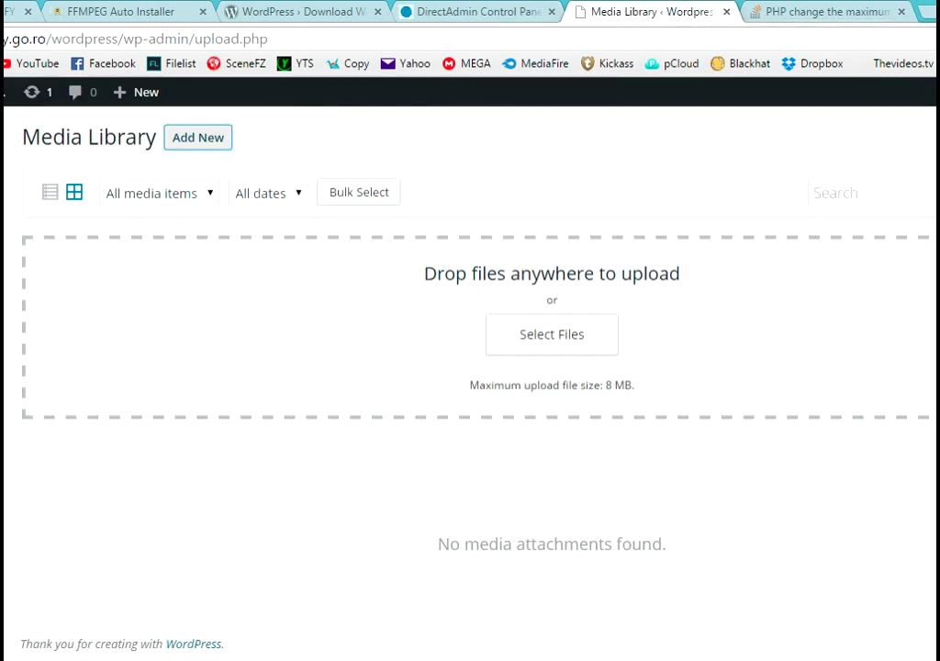
pyautogui.press('F5')
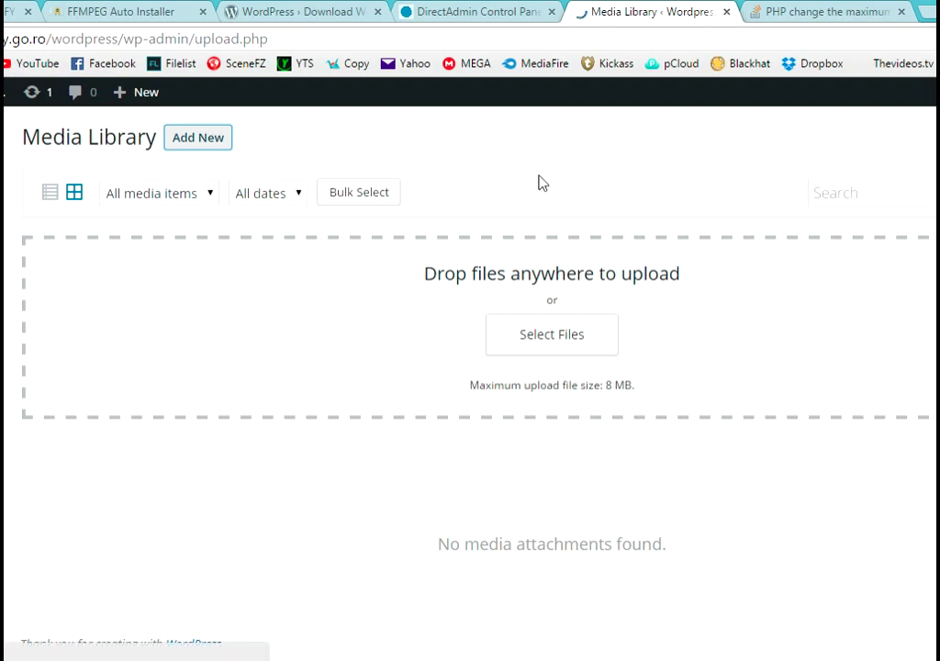
pyautogui.click(198, 139)
pyautogui.moveTo(598, 389); pyautogui.dragTo(640, 387)
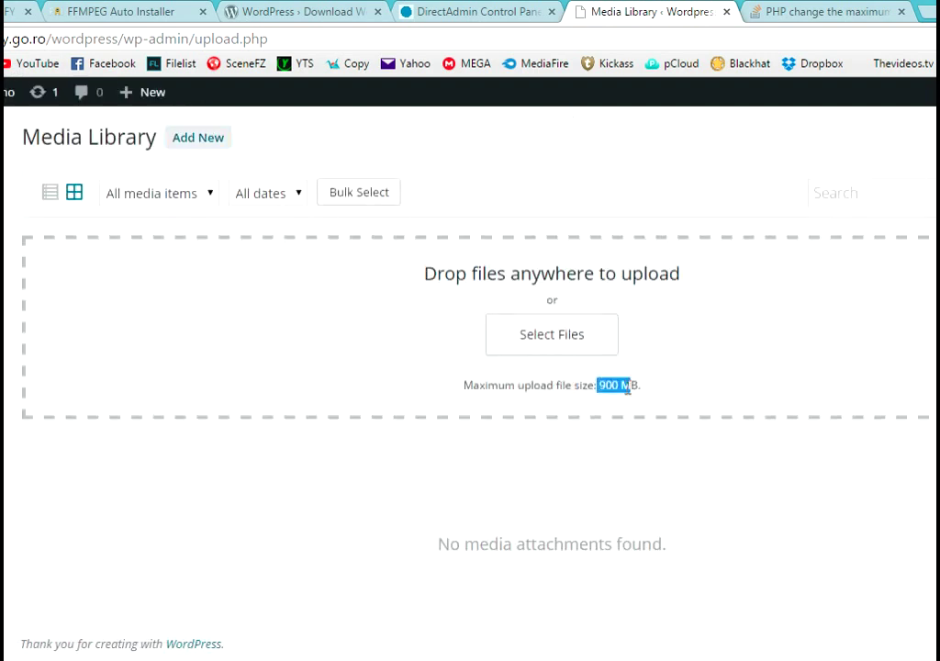
# - Upload 2015-06-21_1141_x264.mp4 from the Any Video Converter Ultimate > HTML5 folder
pyautogui.click(587, 341)
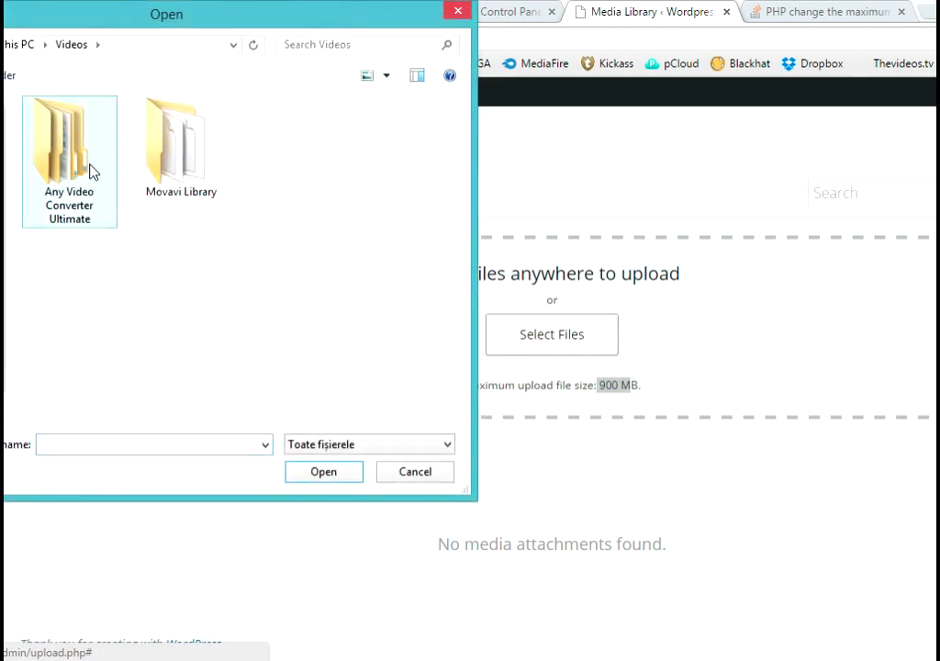
pyautogui.click(91, 171)
pyautogui.doubleClick(91, 170)
pyautogui.doubleClick(88, 164)
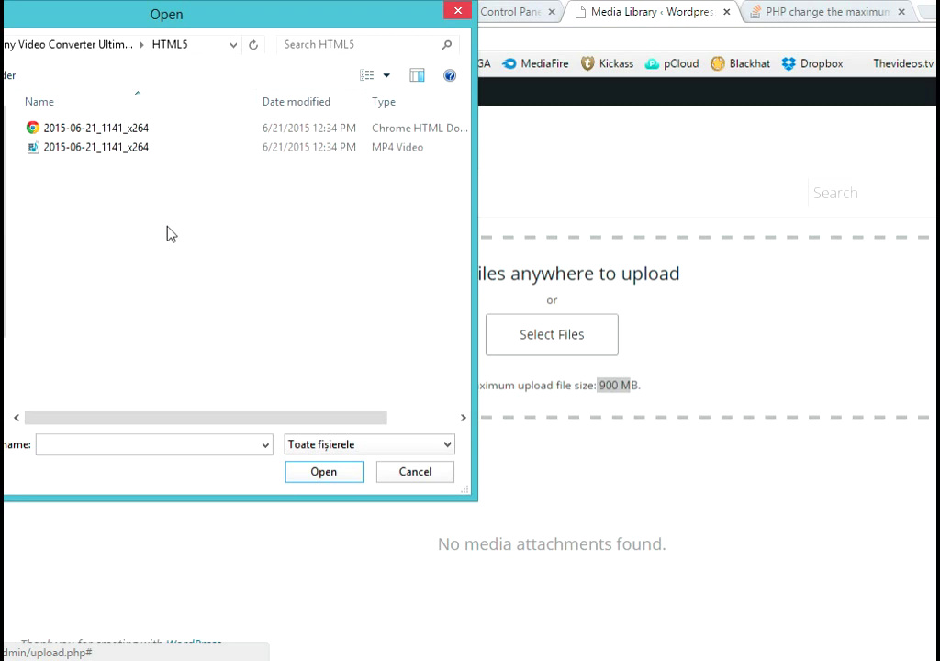
pyautogui.doubleClick(108, 147)
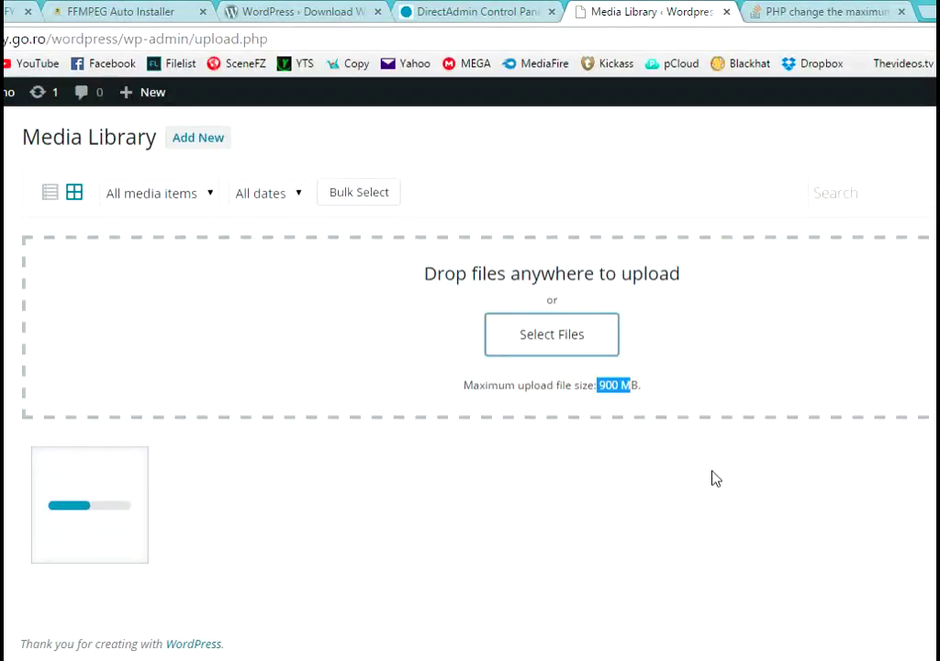
# - Close the Stack Overflow tab and read the error that wp-content/uploads/2015/06 couldn't be created
pyautogui.click(831, 14)
pyautogui.click(883, 12)
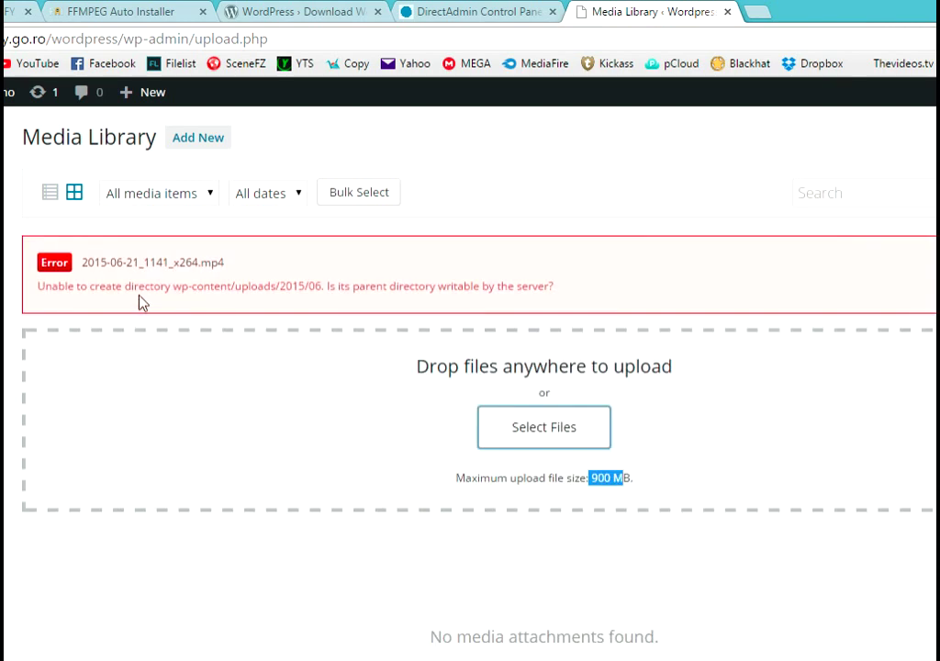
pyautogui.moveTo(183, 286); pyautogui.dragTo(392, 288)
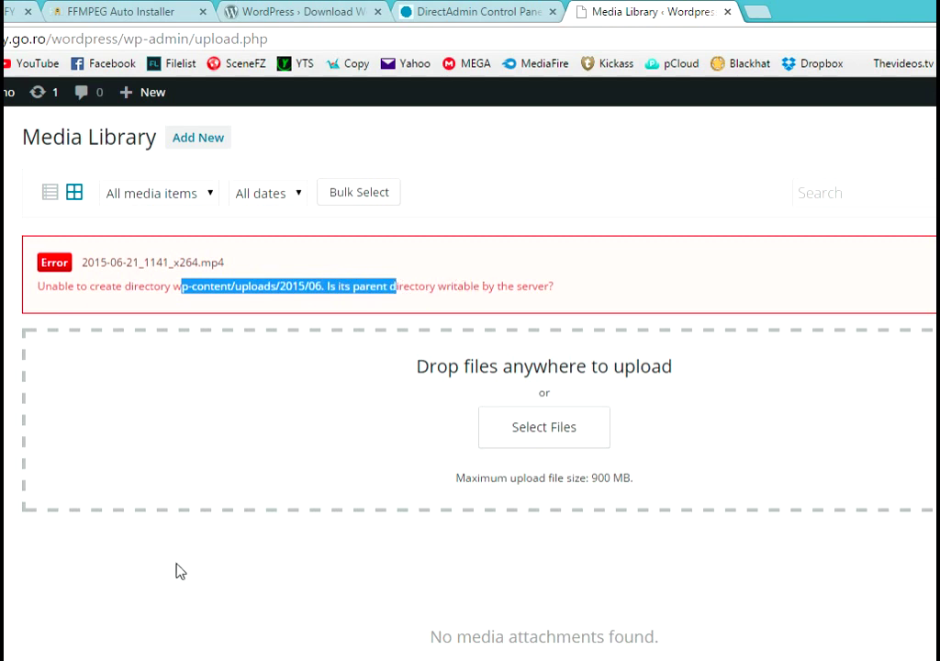
pyautogui.hotkey('alt', 'Tab')
# - Browse in WinSCP to /home/admin/domains/quality.go.ro/public_html/wordpress
pyautogui.scroll(3, 778, 377)
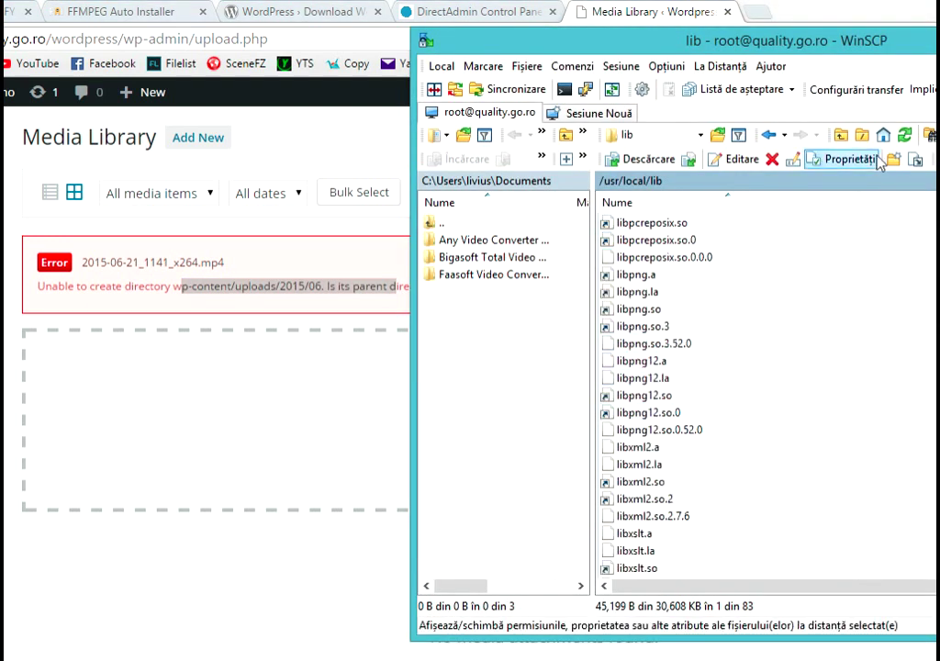
pyautogui.click(869, 143)
pyautogui.doubleClick(648, 310)
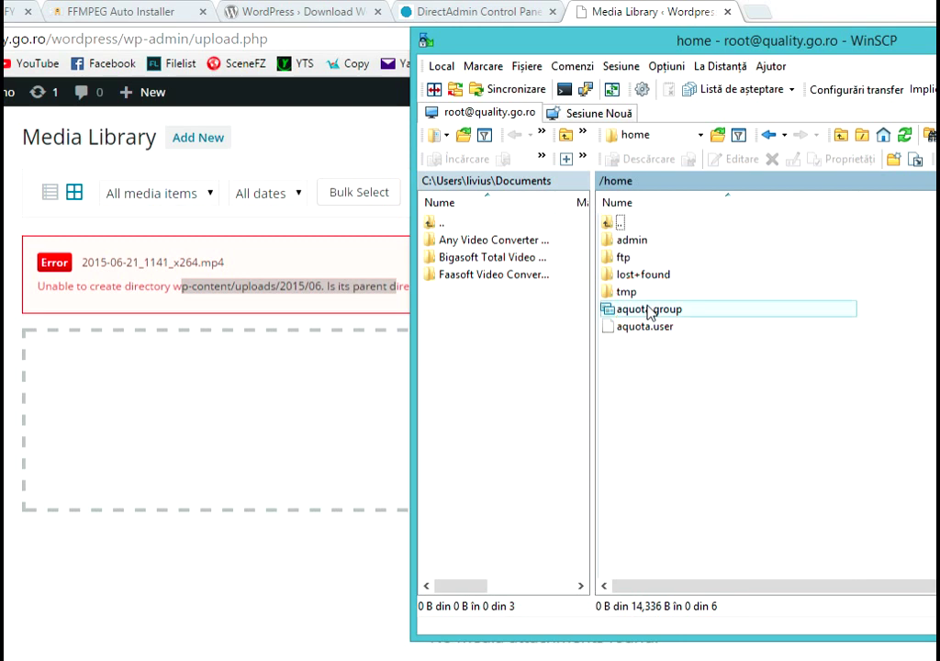
pyautogui.doubleClick(673, 243)
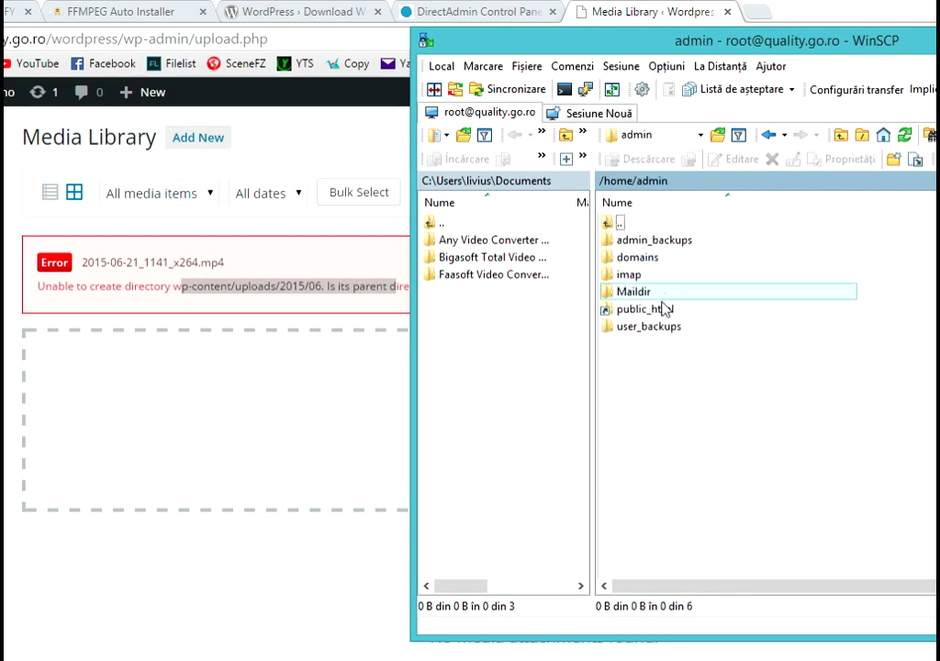
pyautogui.doubleClick(662, 307)
pyautogui.doubleClick(641, 257)
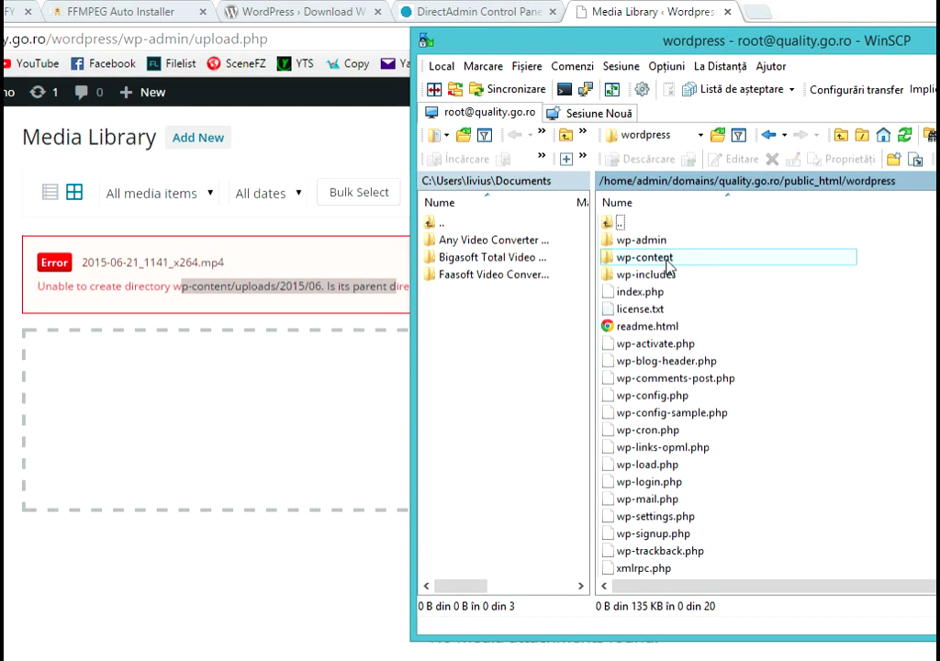
# - Give group and others write permission on wp-content, then abort the FFmpeg download in PuTTY
pyautogui.rightClick(671, 265)
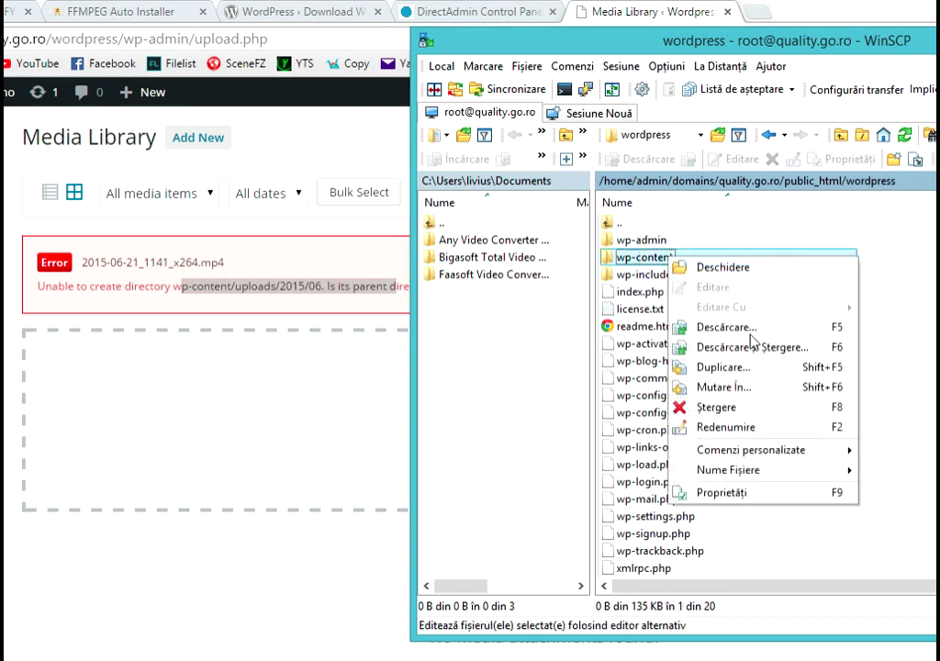
pyautogui.click(741, 491)
pyautogui.click(801, 411)
pyautogui.click(801, 392)
pyautogui.click(749, 518)
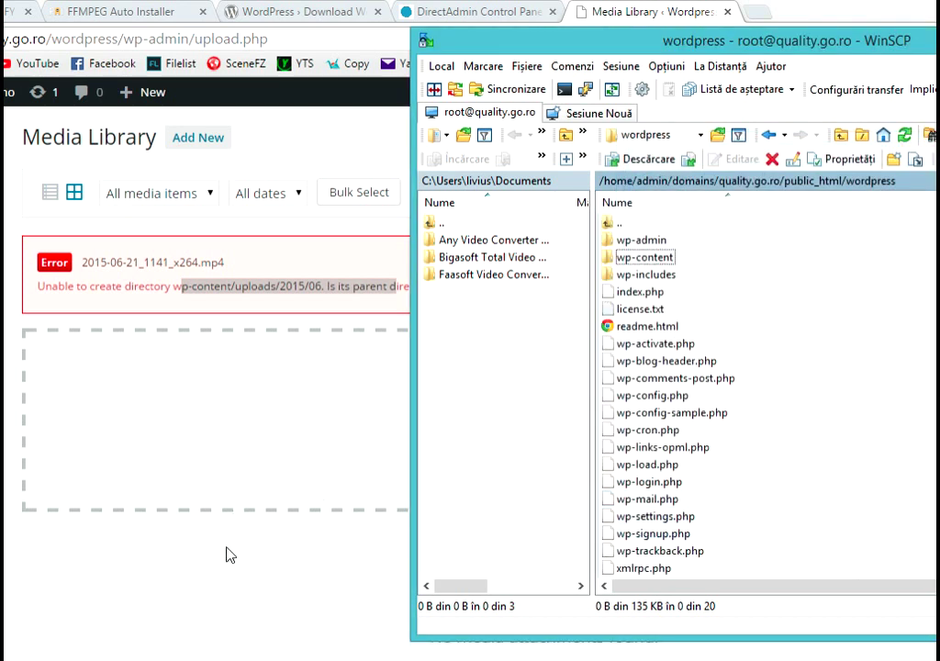
pyautogui.hotkey('alt', 'Tab')
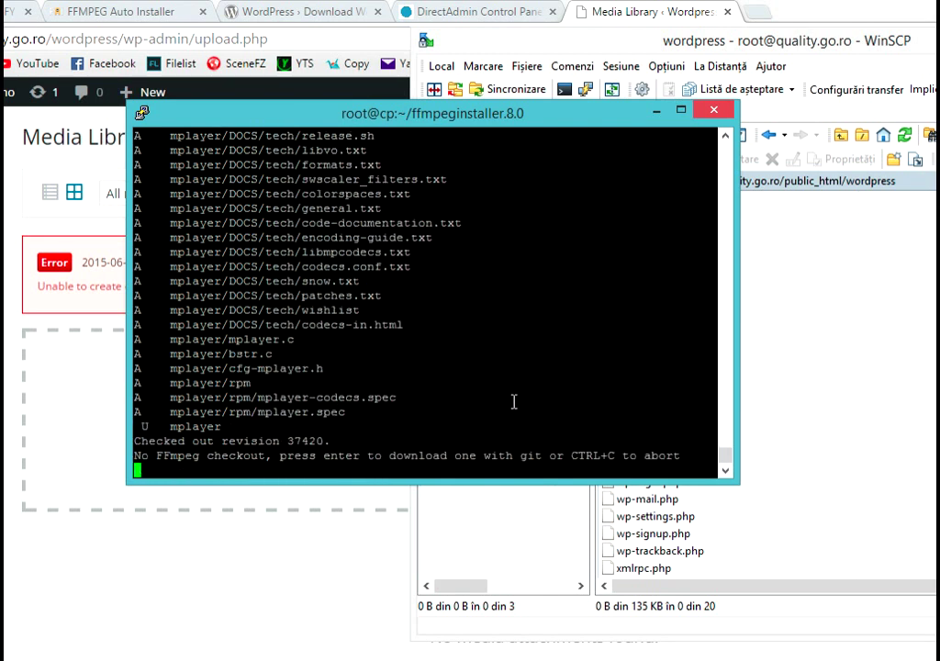
pyautogui.hotkey('ctrl', 'c')
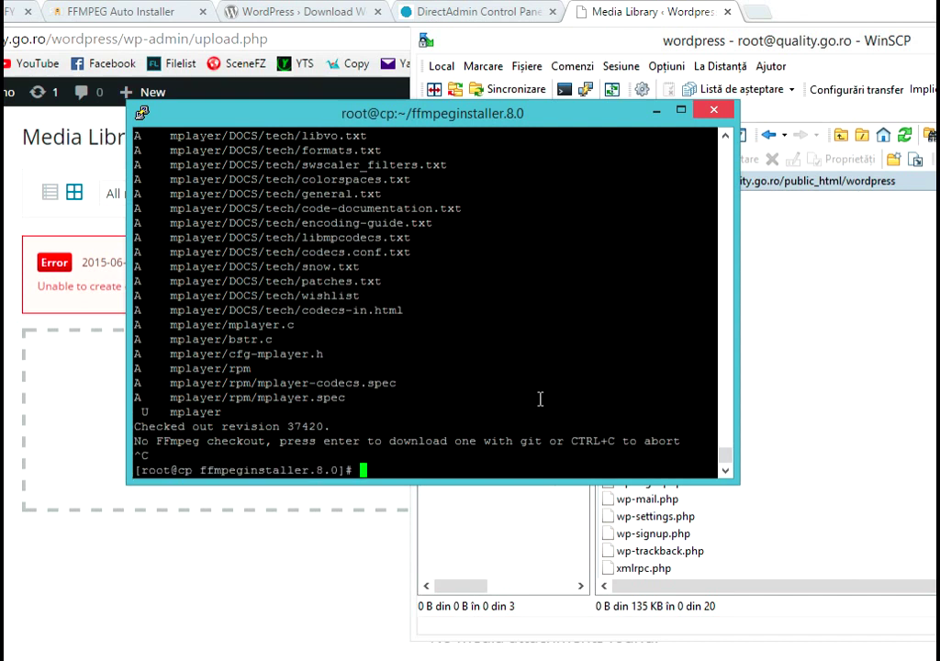
# - Retry uploading 2015-06-21_1141_x264.mp4 through the Media Library's Add New area
pyautogui.click(284, 505)
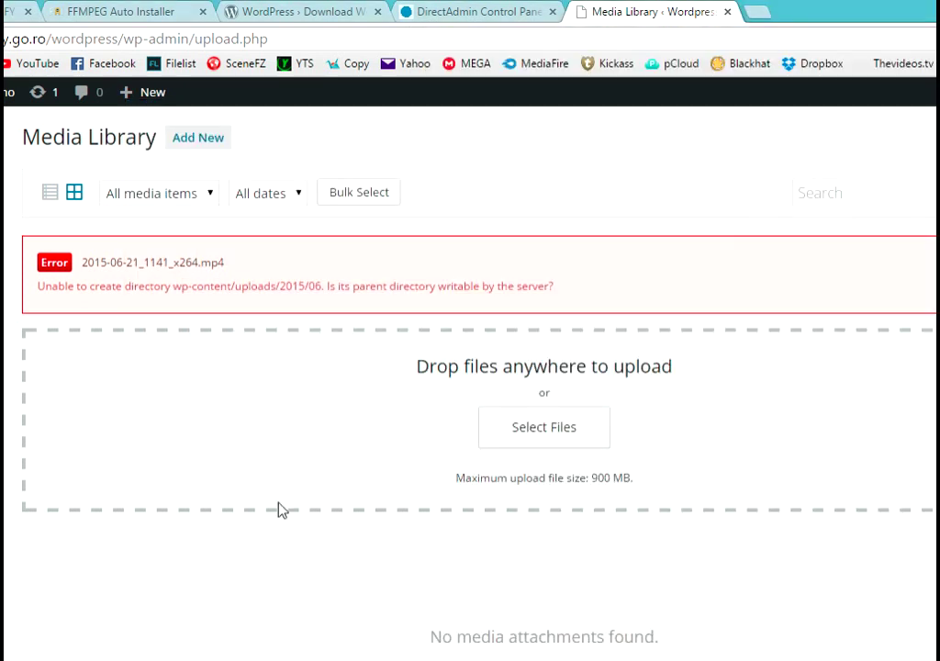
pyautogui.moveTo(2, 399)
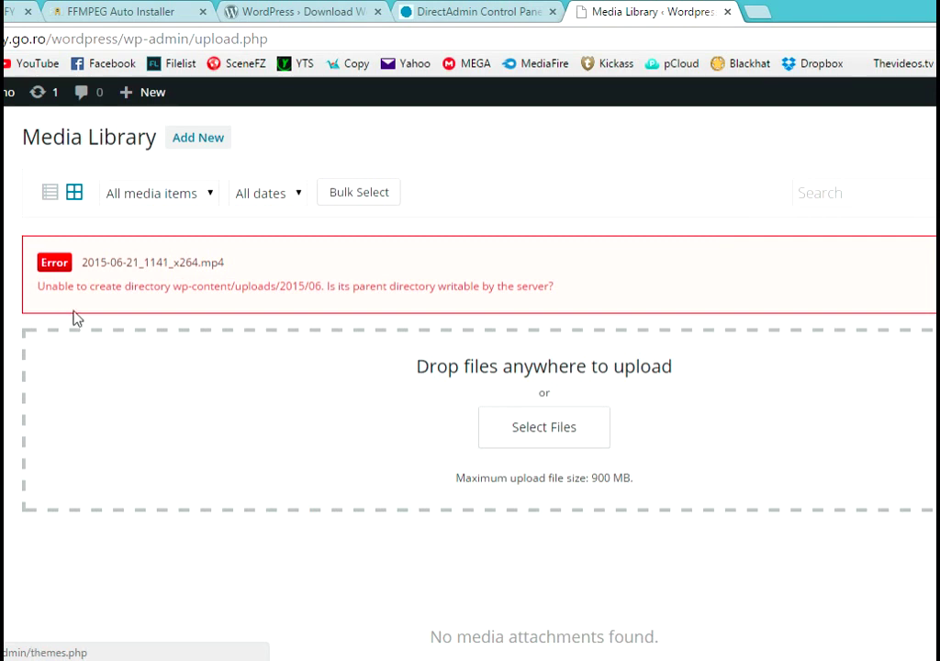
pyautogui.click(193, 143)
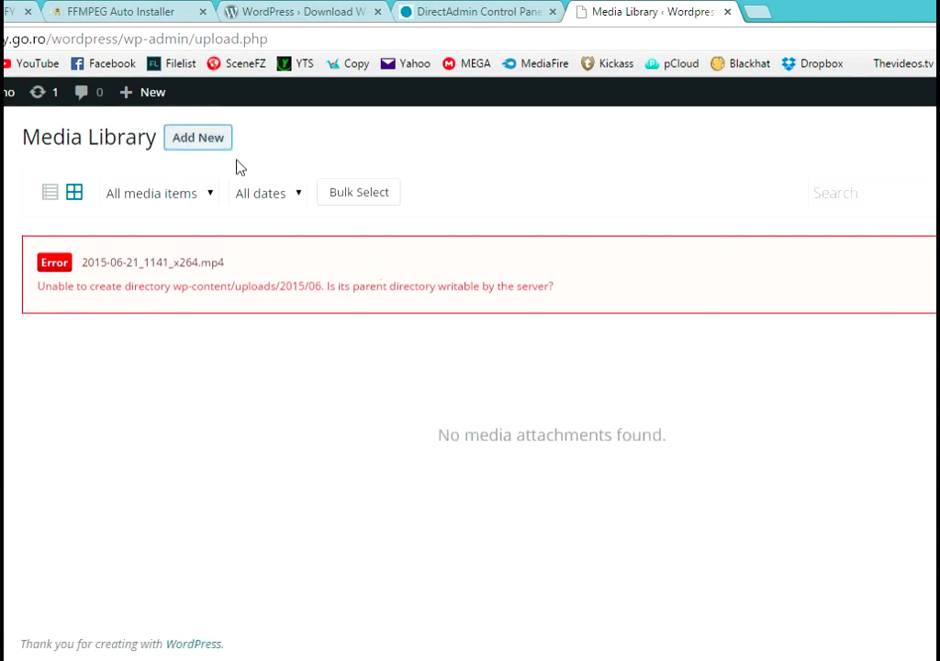
pyautogui.click(218, 144)
pyautogui.click(517, 421)
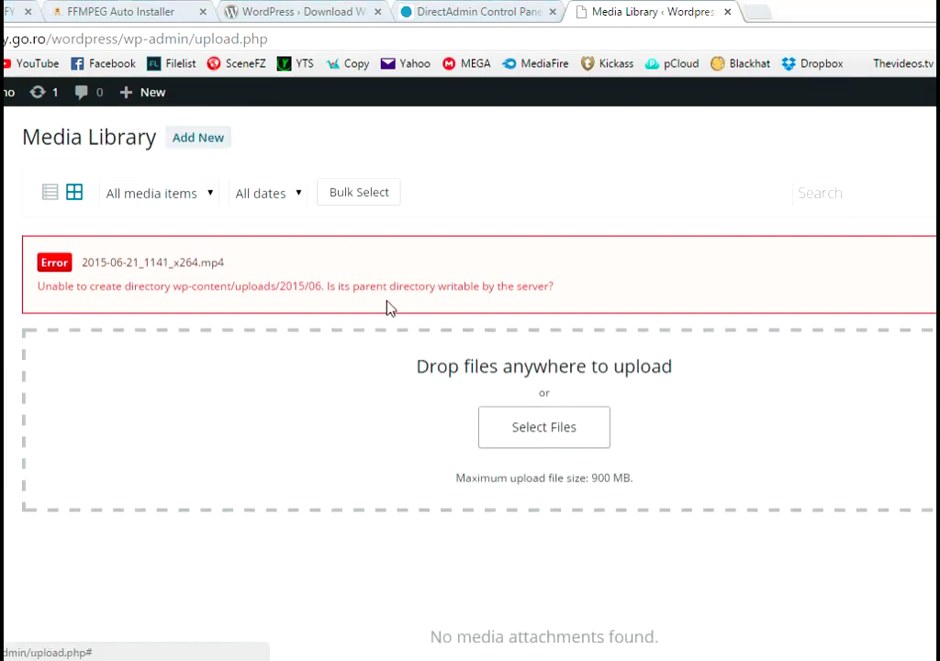
pyautogui.doubleClick(130, 149)
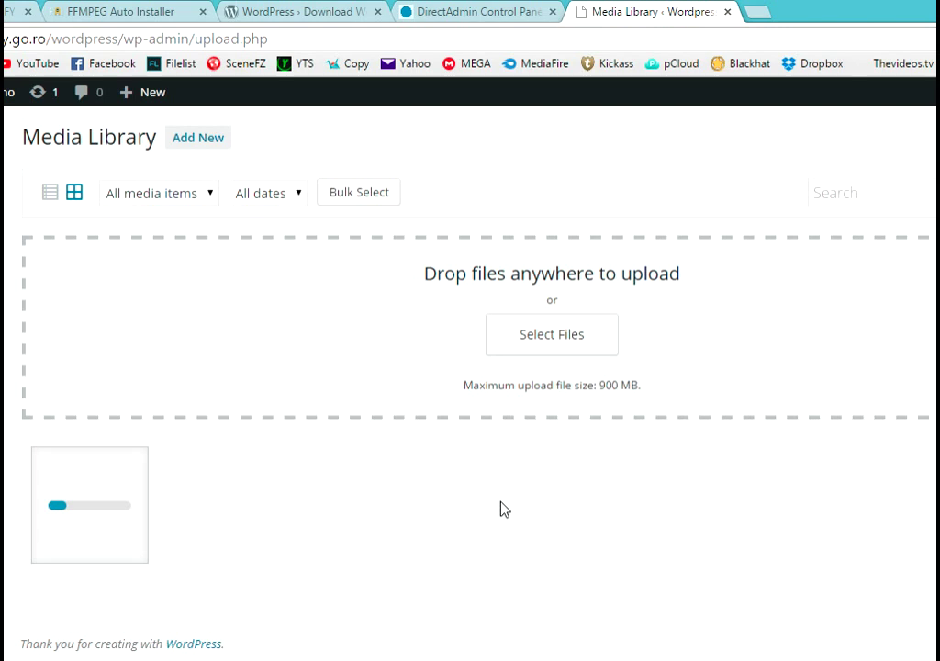
# - Check the ./install.sh command in the FFMPEG notes, then go to DirectAdmin's services page
pyautogui.click(229, 657)
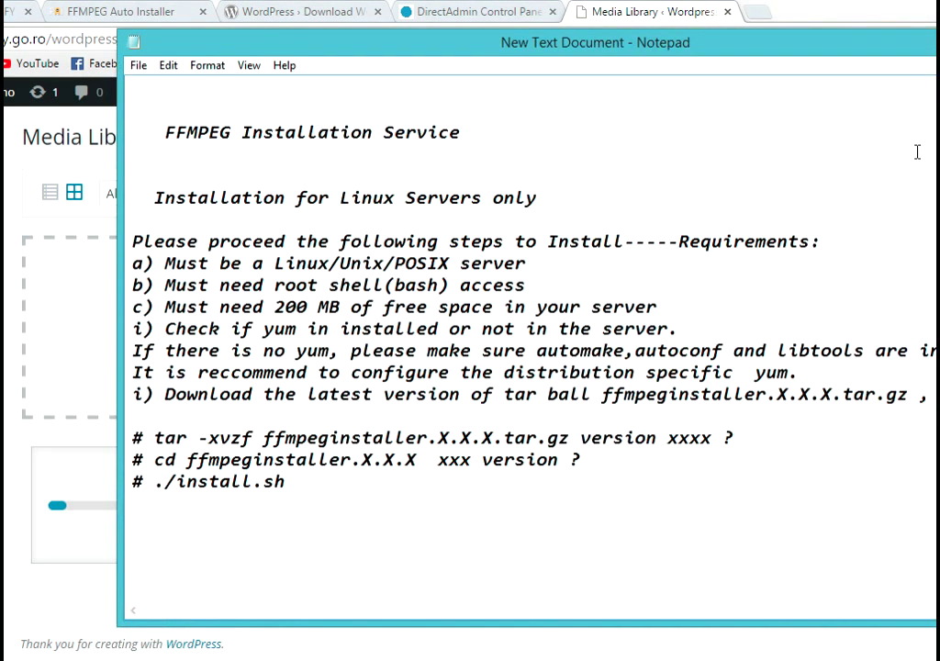
pyautogui.moveTo(316, 482); pyautogui.dragTo(153, 482)
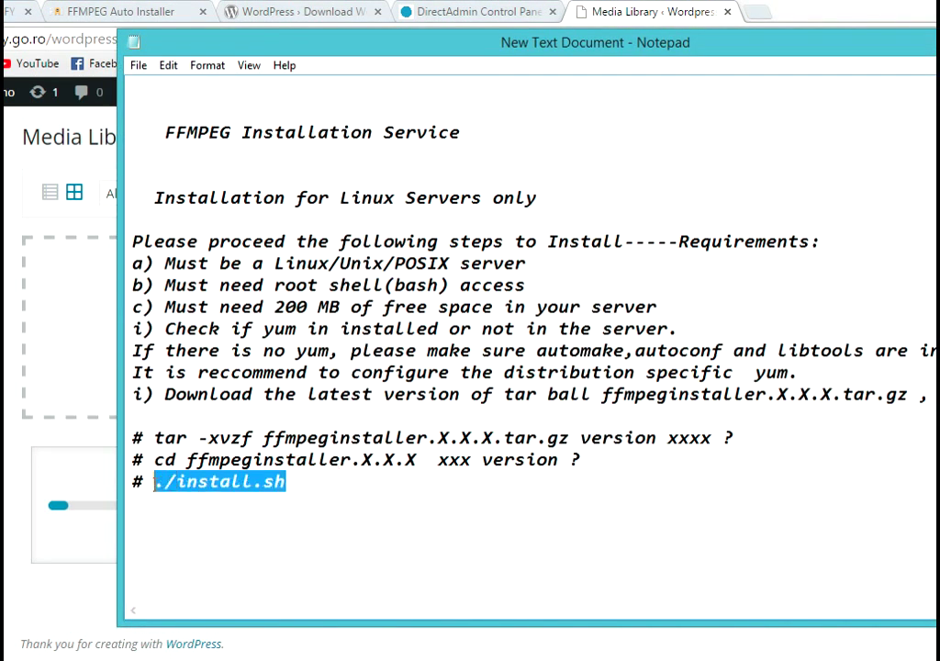
pyautogui.hotkey('alt', 'Tab')
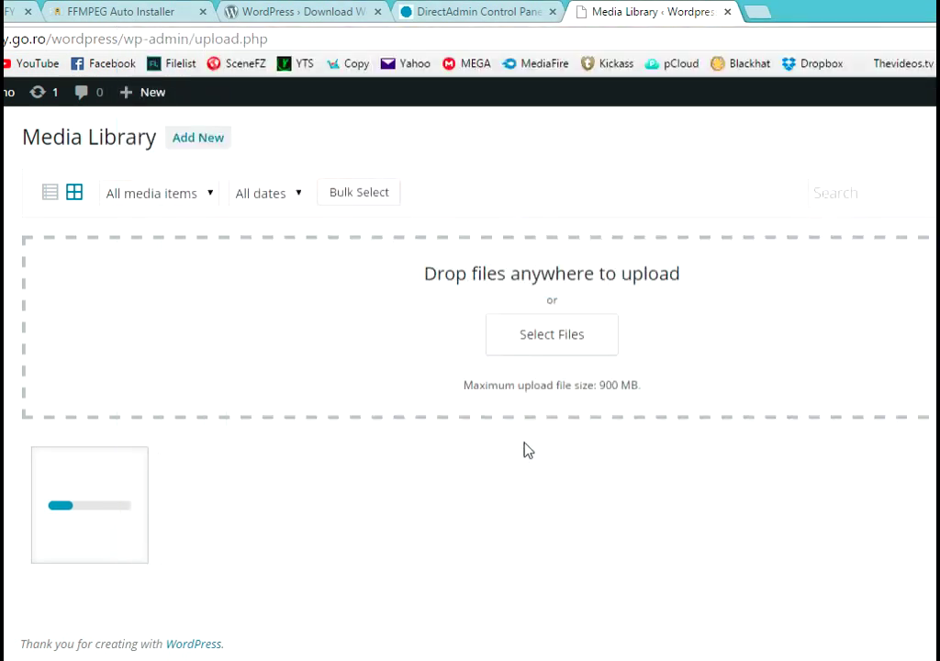
pyautogui.click(505, 9)
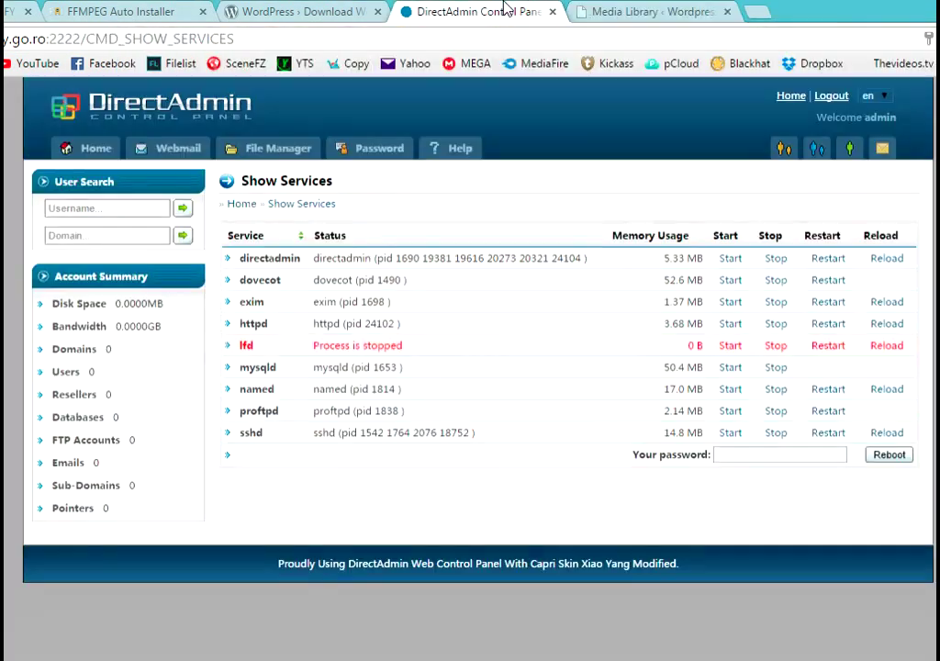
# - Close the WordPress download tab, look over the FFMPEG Auto Installer page, then return to the Media Library
pyautogui.click(360, 10)
pyautogui.click(377, 11)
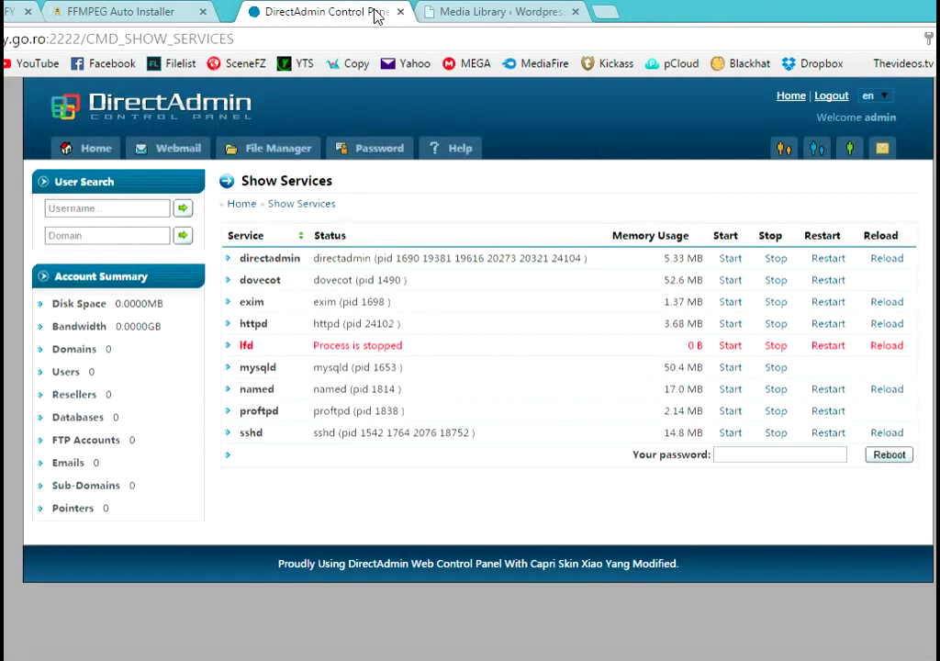
pyautogui.click(184, 9)
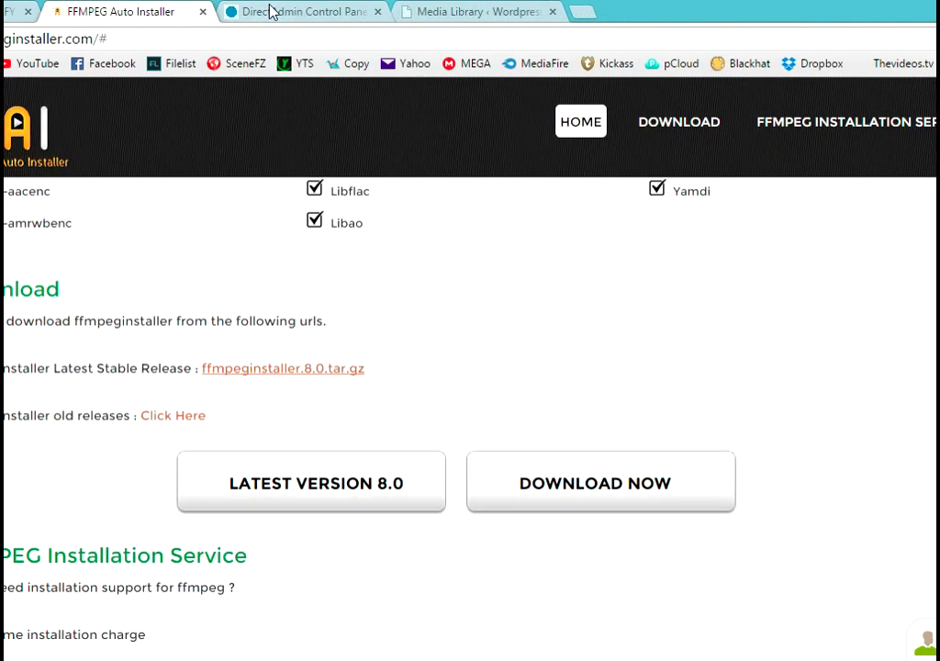
pyautogui.scroll(-2, 542, 299)
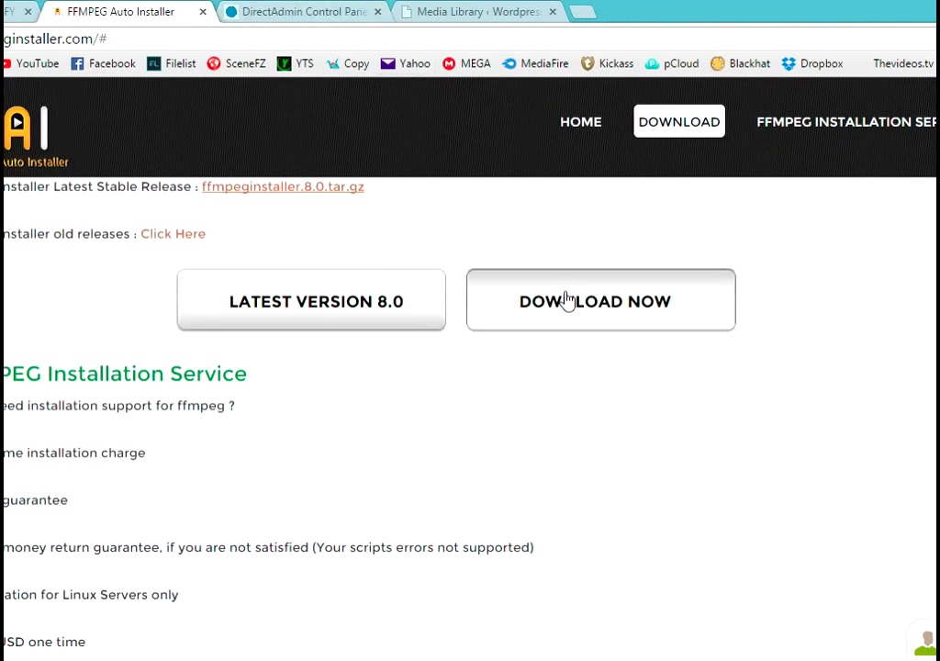
pyautogui.scroll(-5, 566, 299)
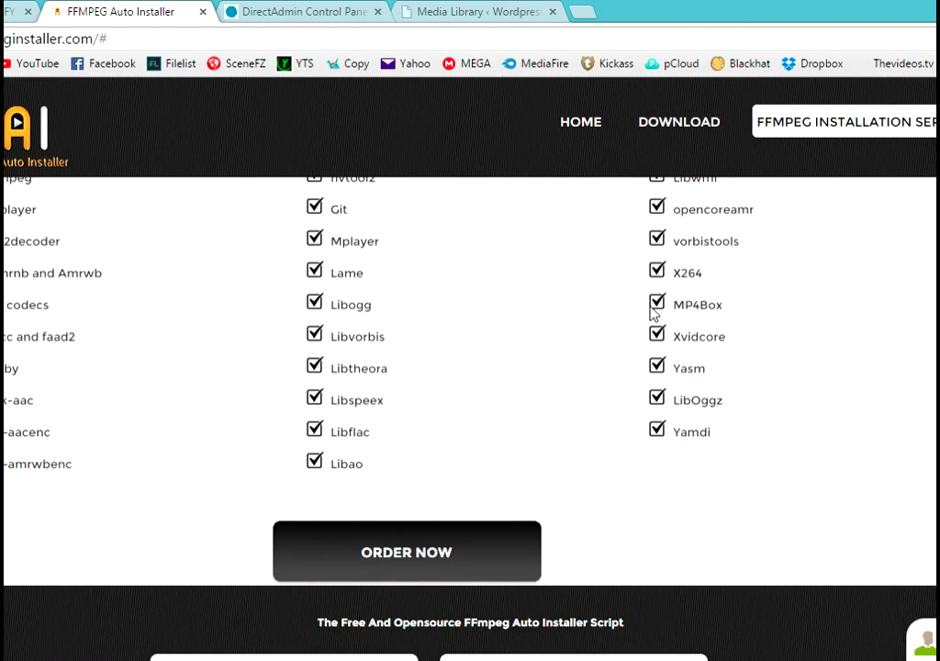
pyautogui.scroll(-2, 657, 315)
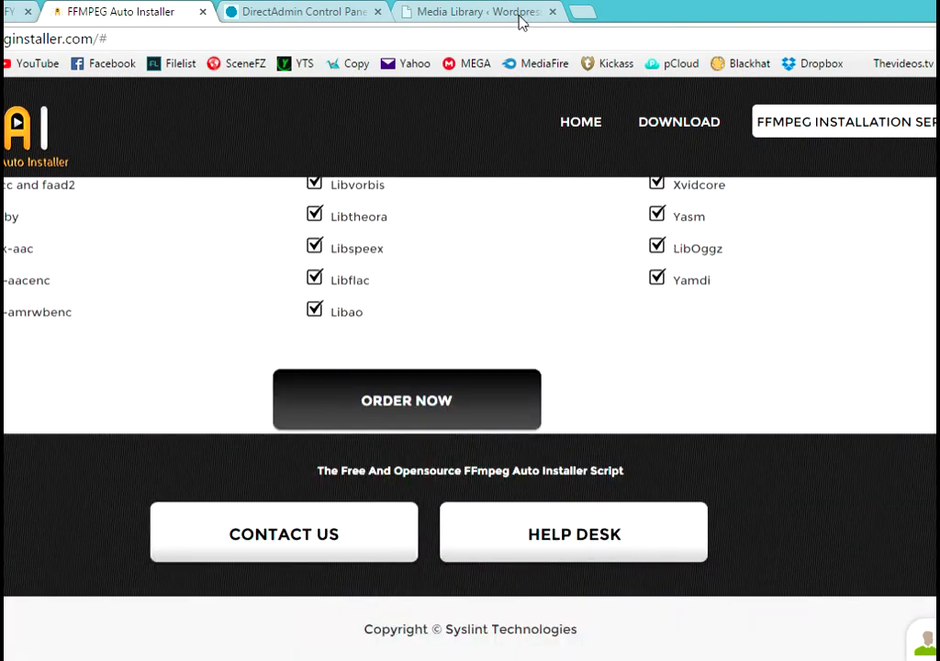
pyautogui.click(521, 20)
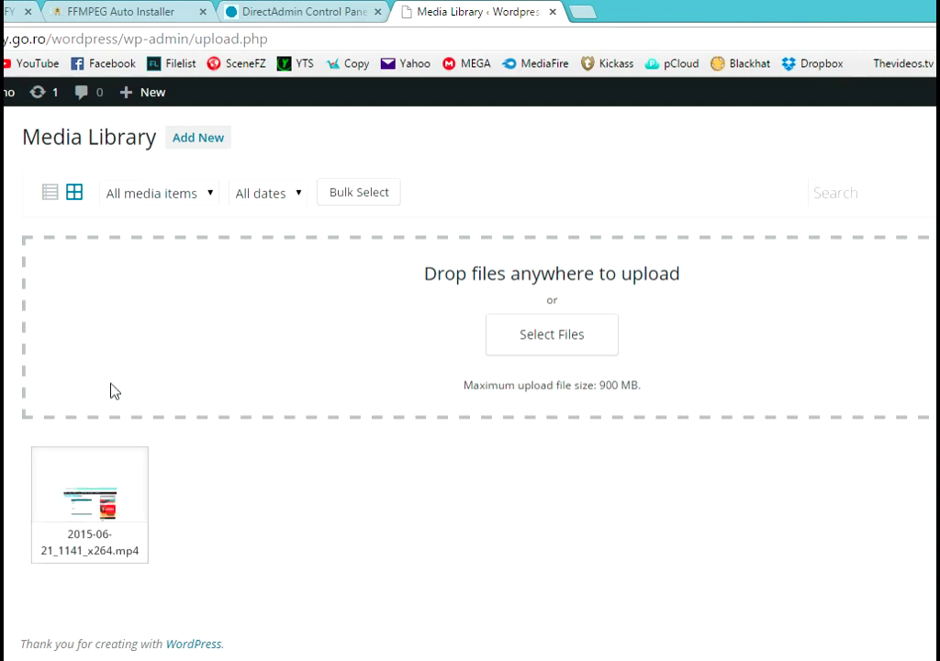
# - From Plugins > Add New, search the plugin directory for 'jwplayer' and scroll through the results
pyautogui.click(46, 401)
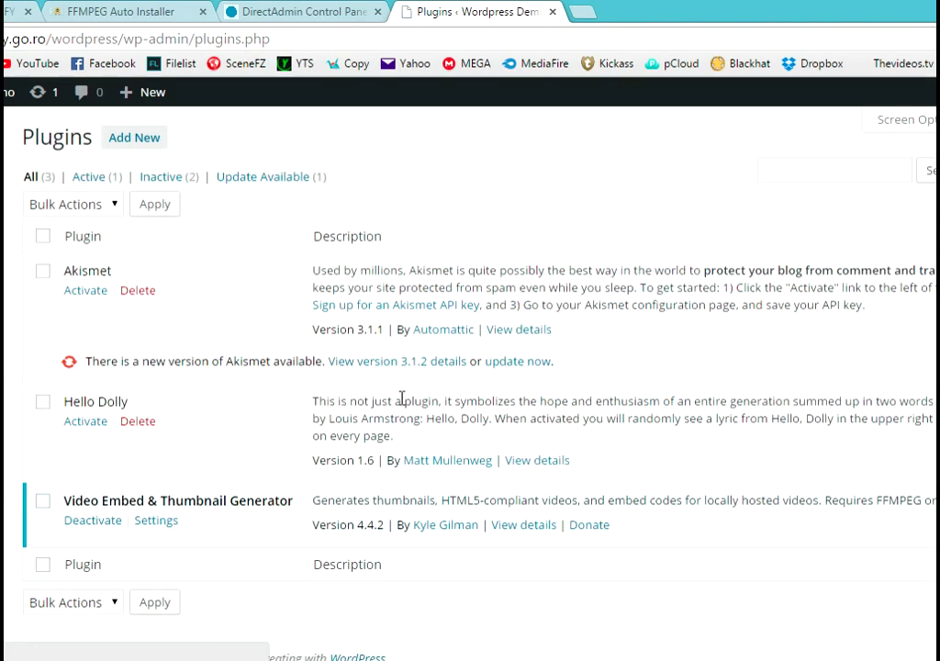
pyautogui.click(138, 138)
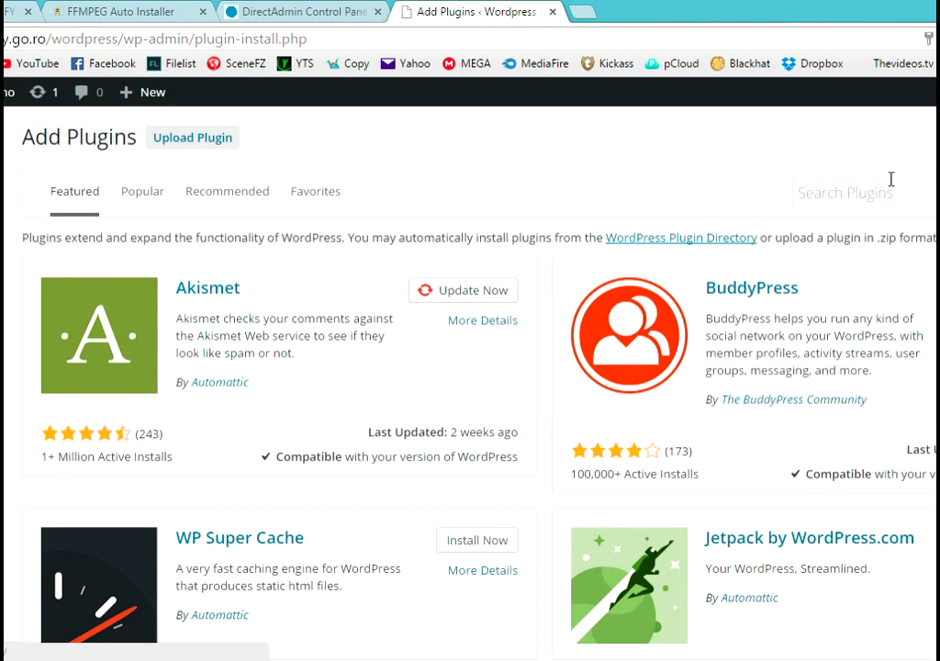
pyautogui.click(891, 181)
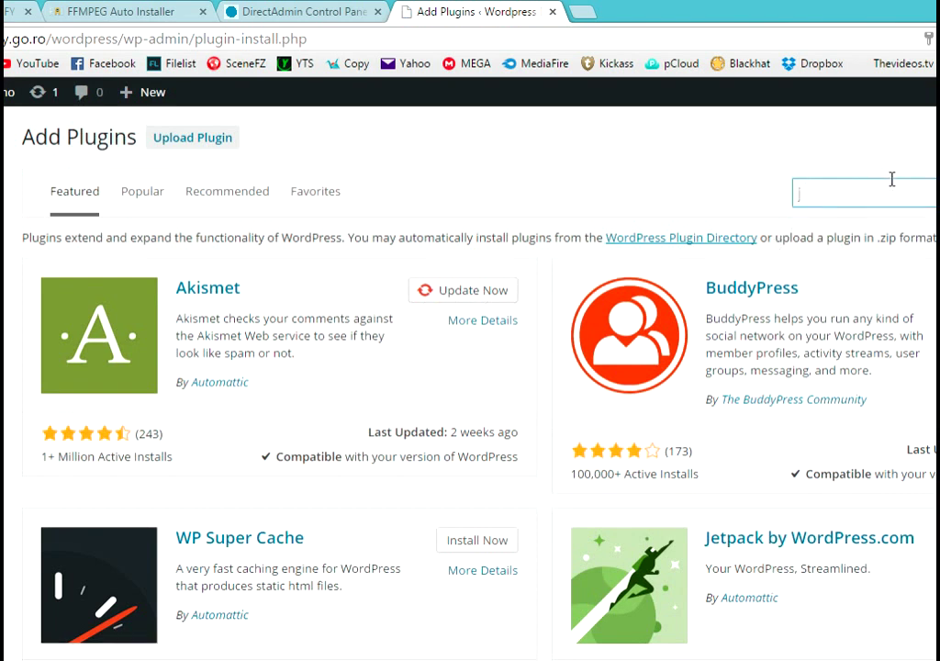
pyautogui.write('wplayer')
pyautogui.press('Return')
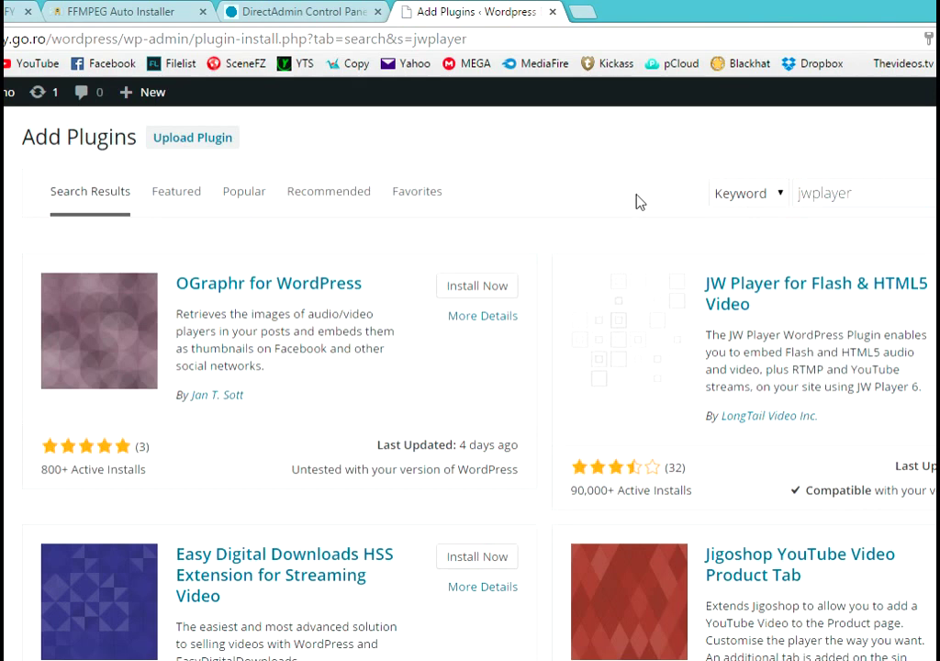
pyautogui.scroll(-6, 640, 201)
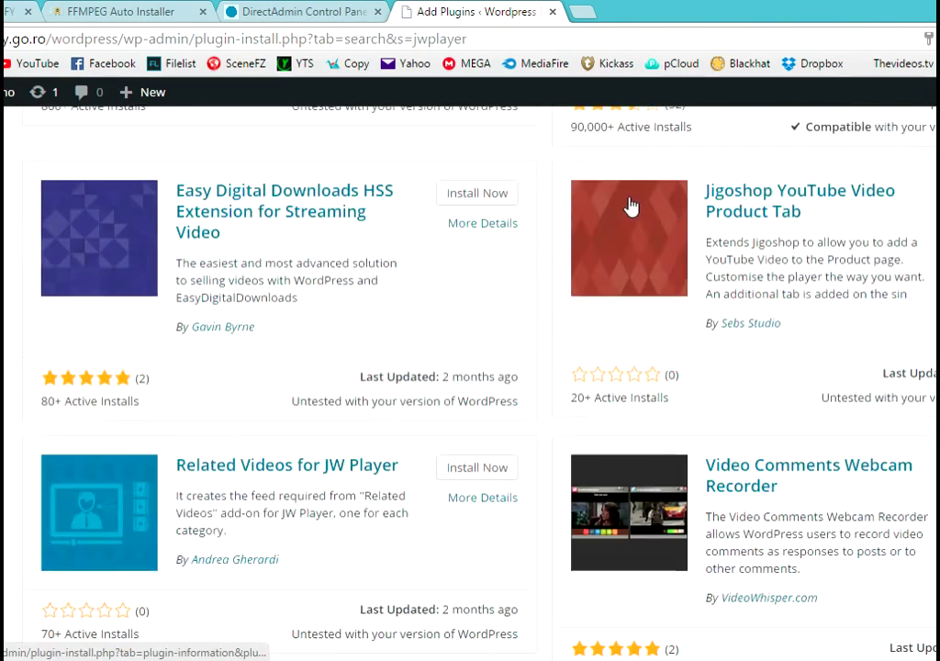
pyautogui.scroll(-7, 597, 208)
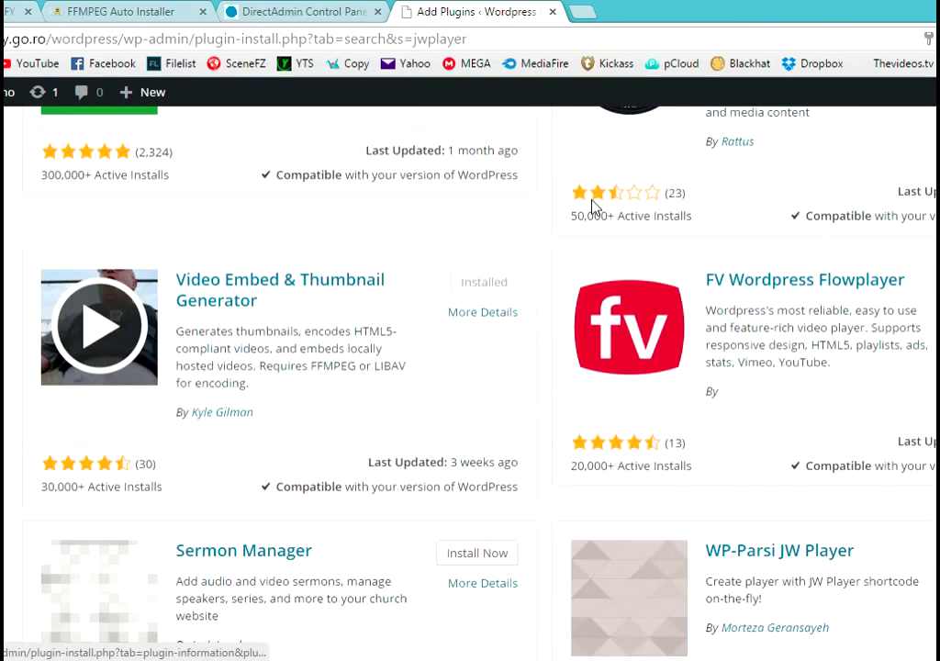
pyautogui.scroll(-6, 541, 196)
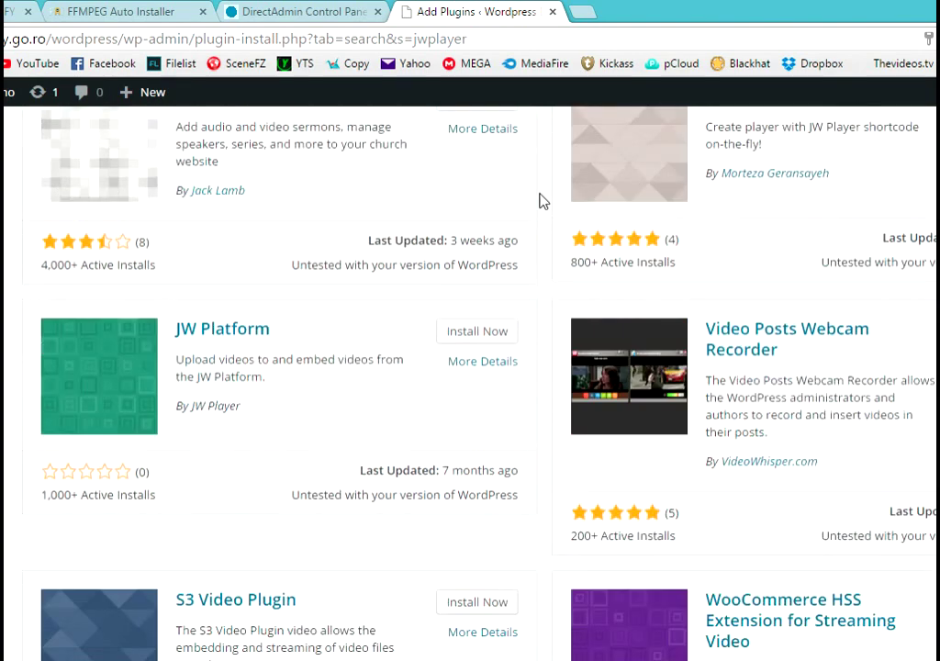
pyautogui.scroll(-4, 525, 201)
pyautogui.scroll(14, 523, 199)
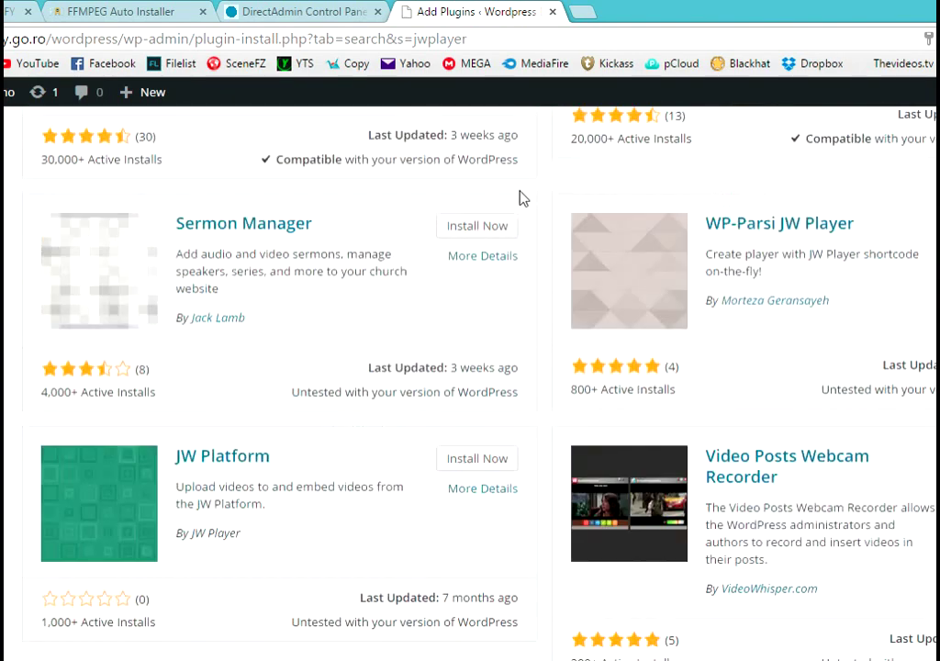
pyautogui.scroll(6, 521, 198)
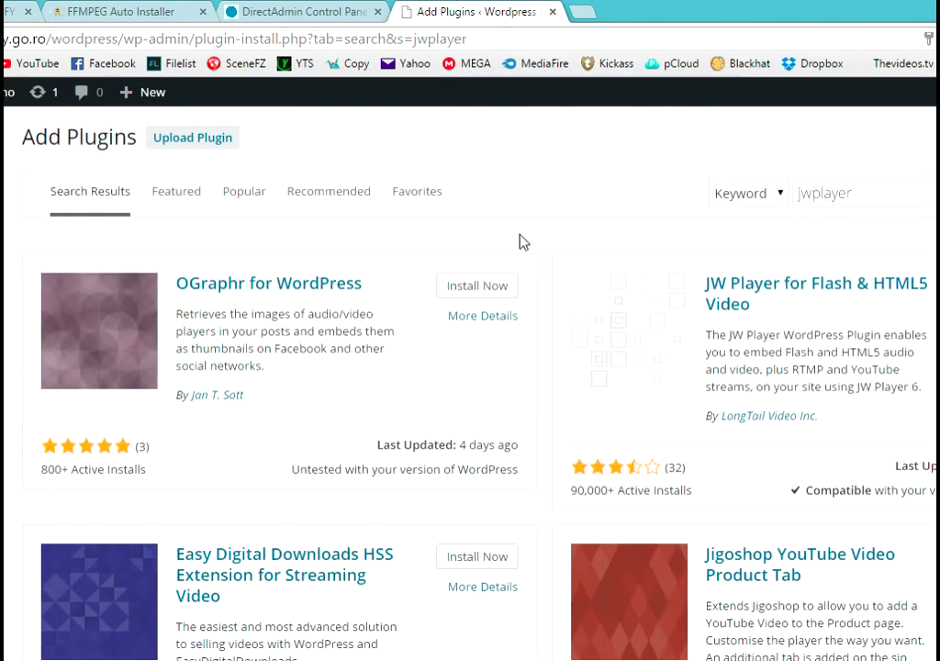
# - Install JW Player for Flash & HTML5 Video using the FTP credentials, and load MEGA in a new tab
pyautogui.click(812, 293)
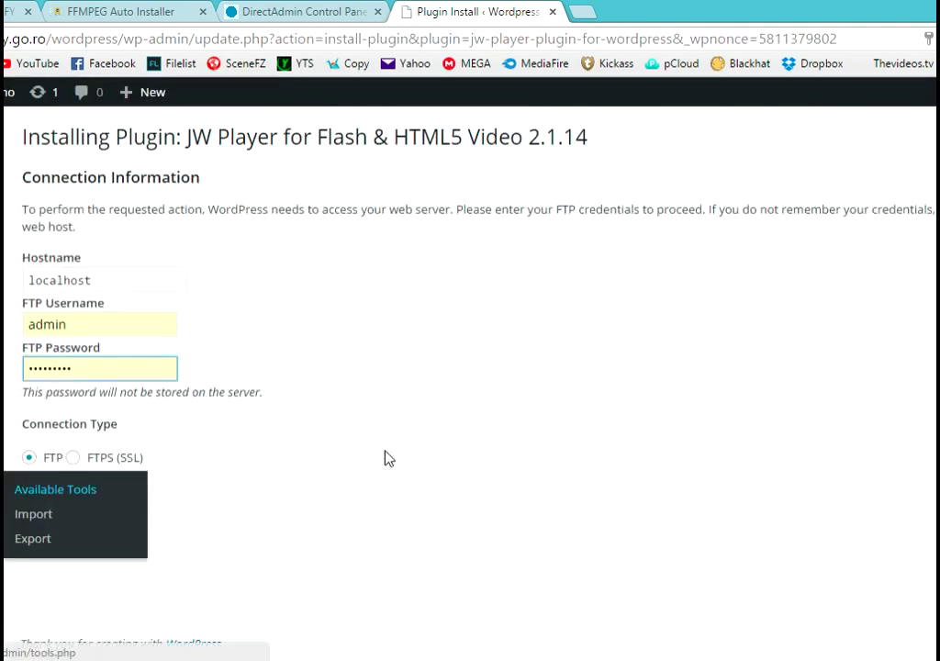
pyautogui.click(52, 494)
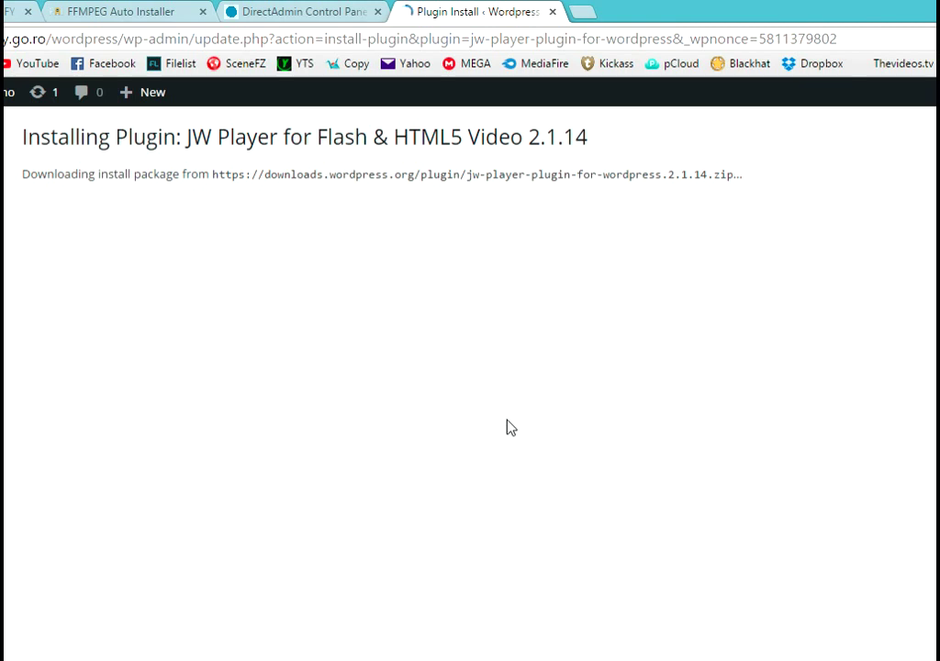
pyautogui.click(586, 15)
pyautogui.click(472, 65)
# - Activate the newly installed JW Player plugin
pyautogui.click(489, 15)
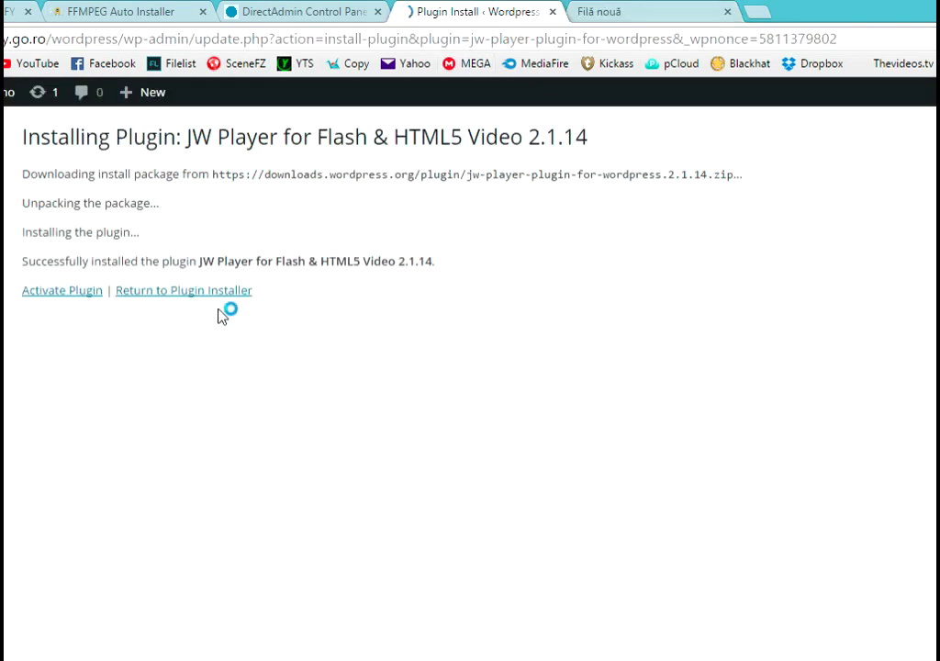
pyautogui.click(62, 290)
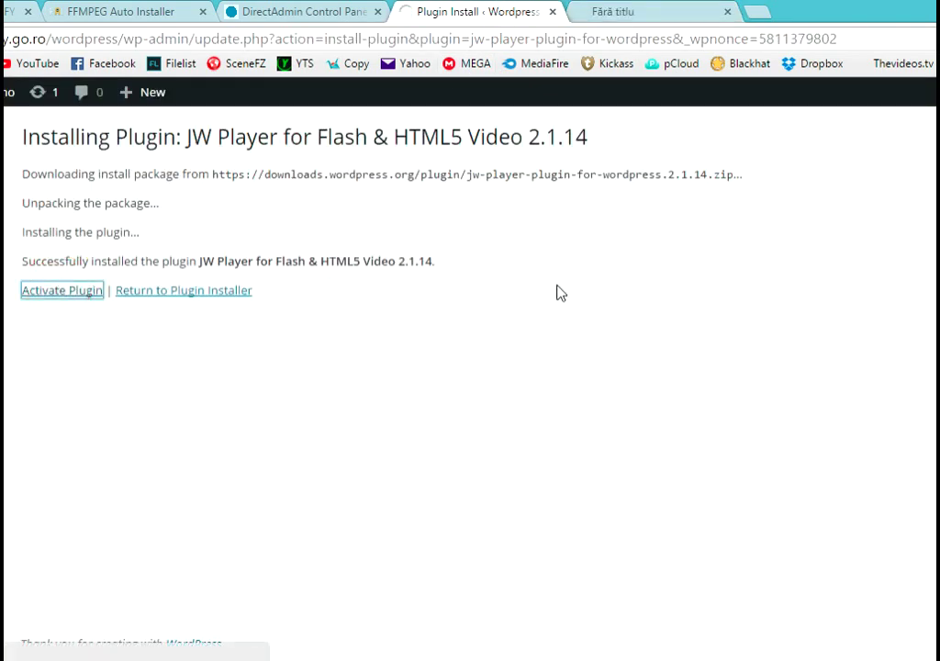
pyautogui.click(659, 11)
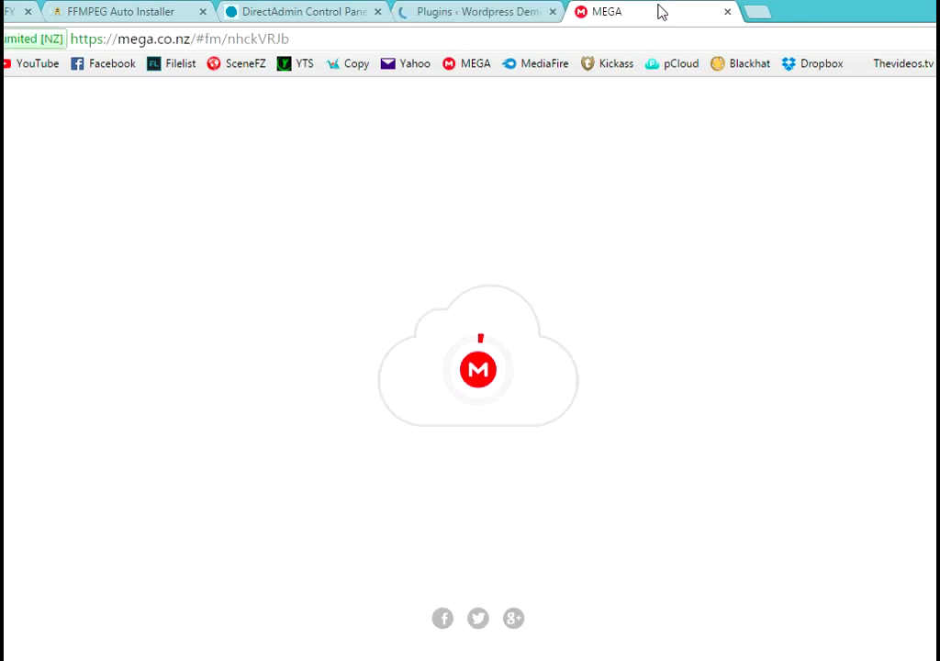
pyautogui.click(479, 11)
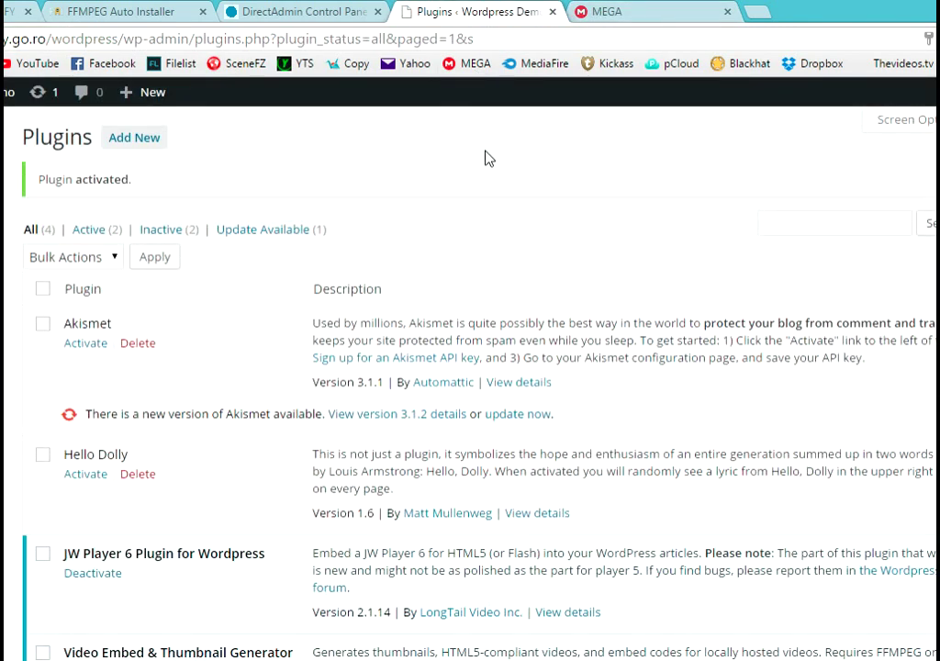
# - Open MEGA's wordpress folder and download the key jwplayer.rar archive
pyautogui.scroll(-1, 486, 158)
pyautogui.click(651, 13)
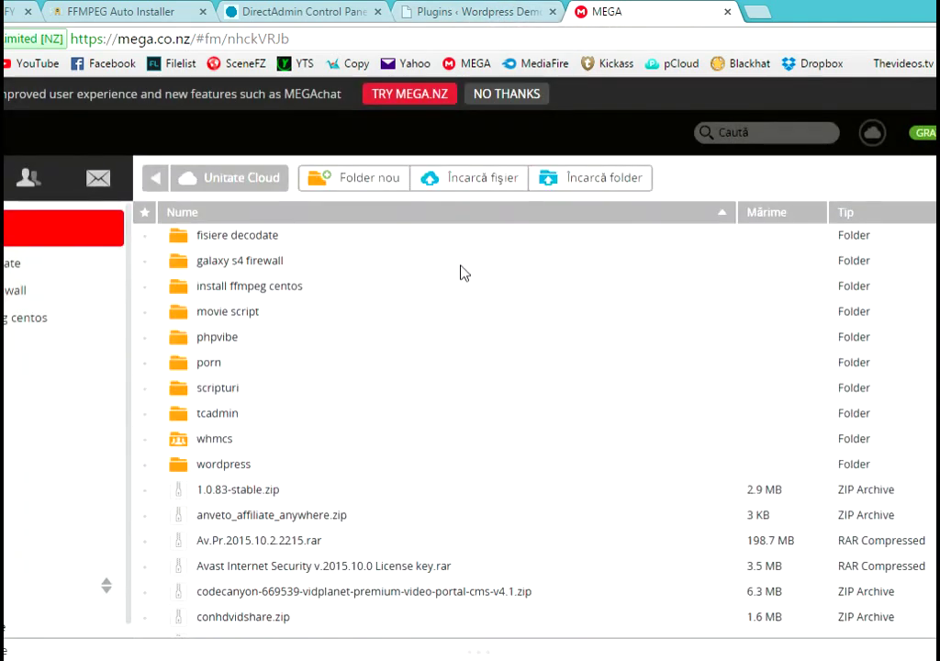
pyautogui.doubleClick(237, 465)
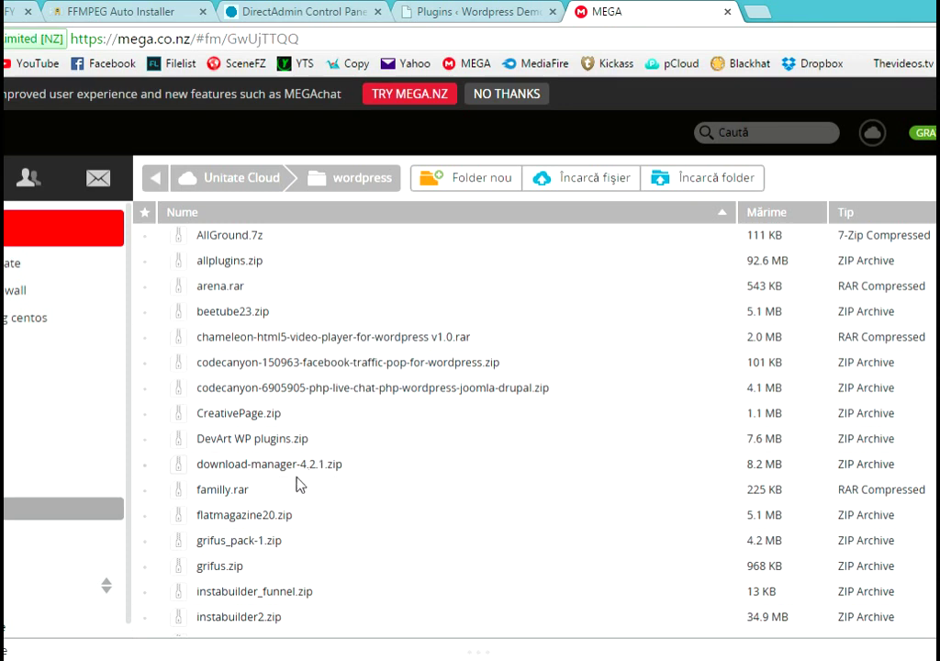
pyautogui.scroll(-2, 298, 494)
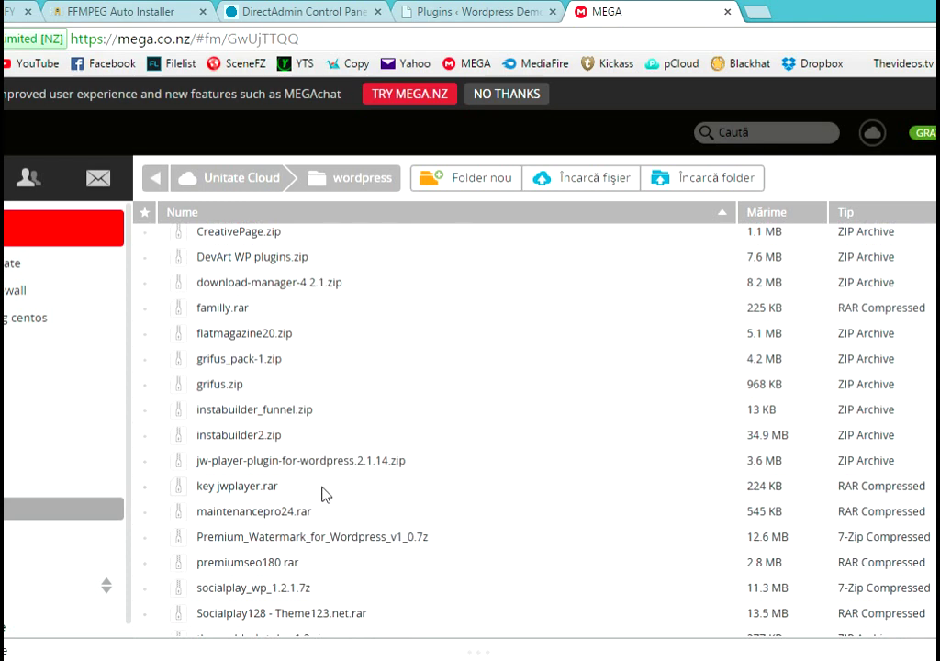
pyautogui.click(258, 494)
pyautogui.rightClick(258, 494)
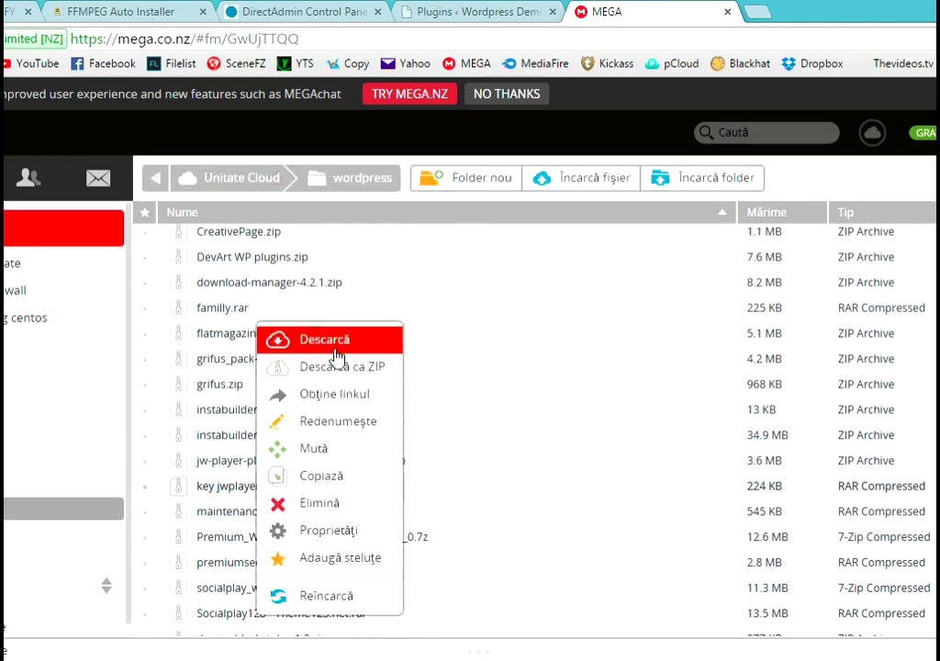
pyautogui.click(336, 360)
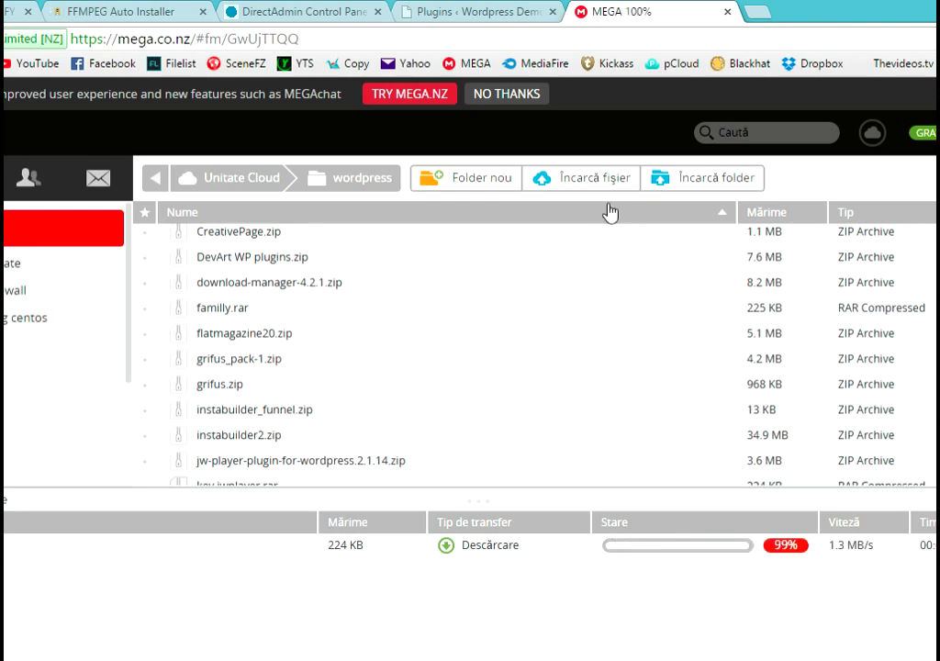
# - In JW Player Plugin Settings, choose Premium as the License Version
pyautogui.click(485, 13)
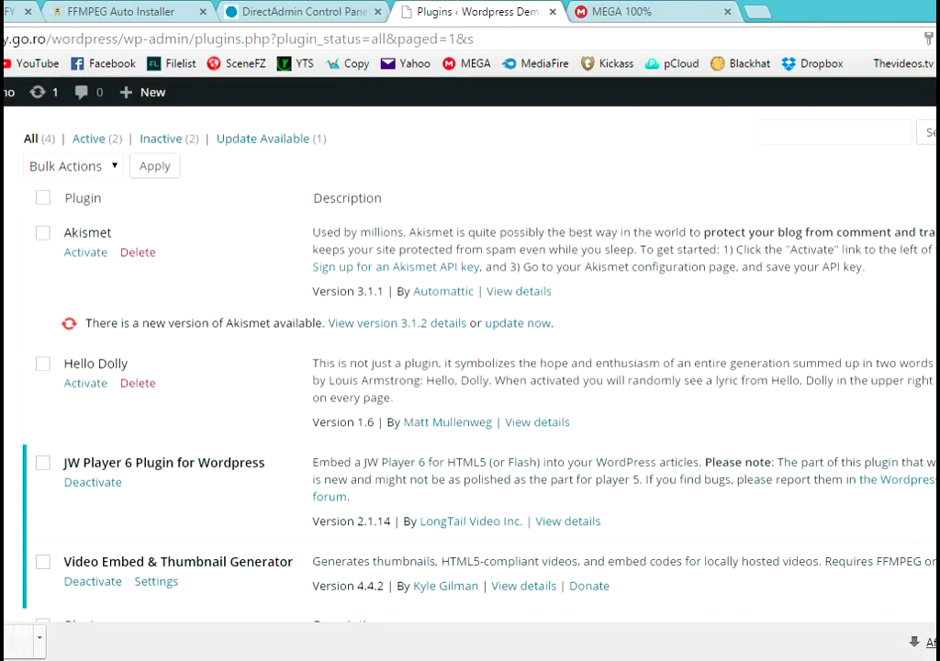
pyautogui.moveTo(4, 545)
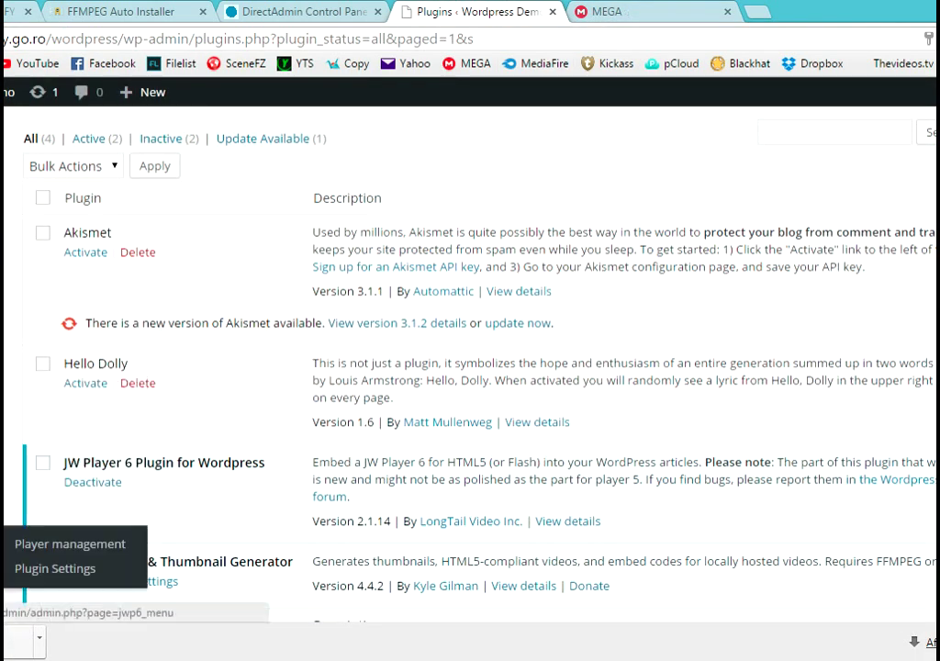
pyautogui.click(85, 544)
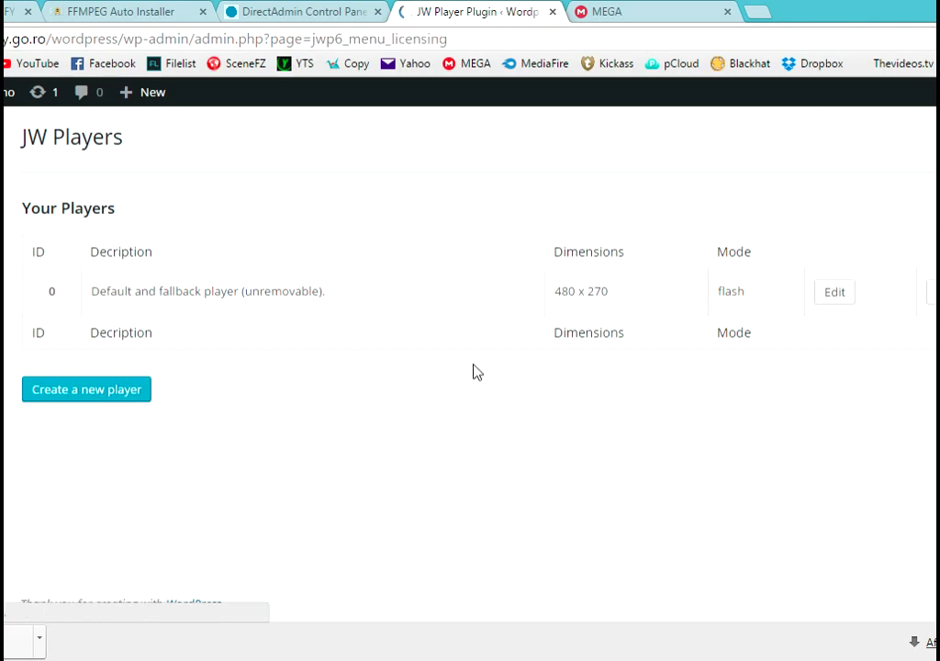
pyautogui.click(302, 315)
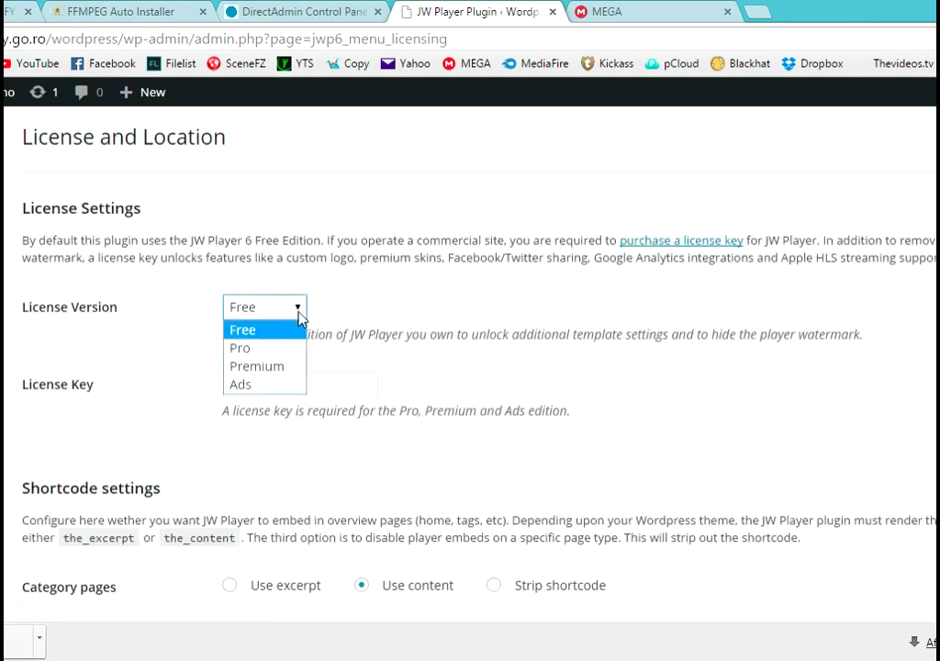
pyautogui.click(287, 367)
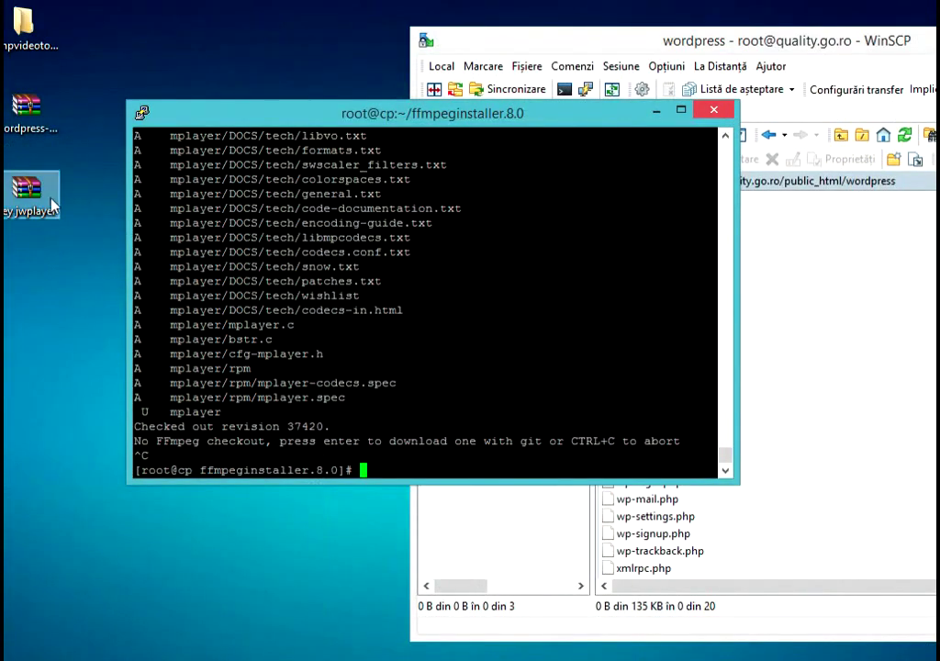
pyautogui.rightClick(35, 198)
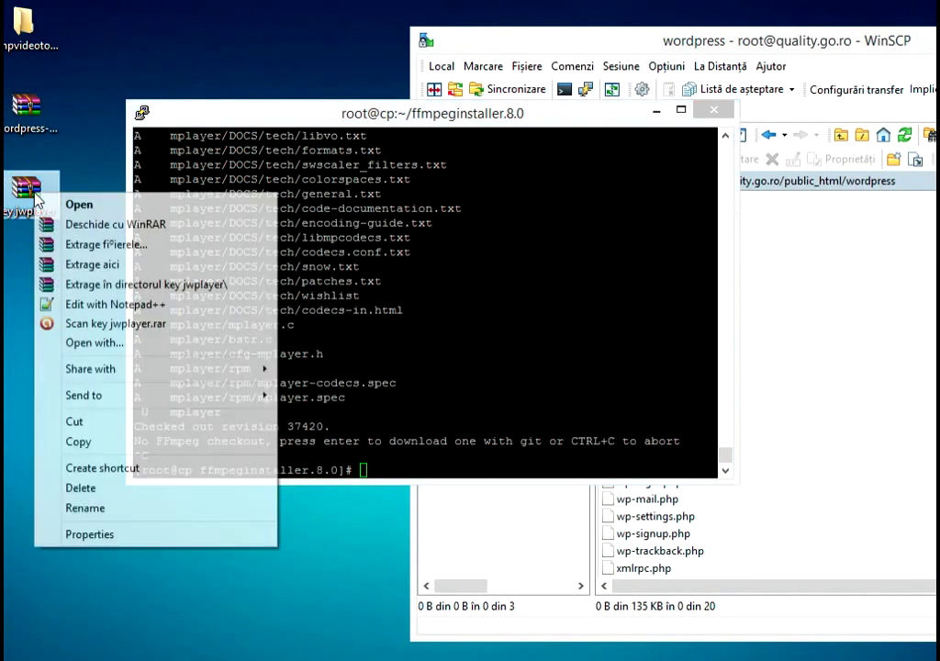
# - Extract key jwplayer.rar into a key jwplayer folder on the desktop
pyautogui.click(139, 284)
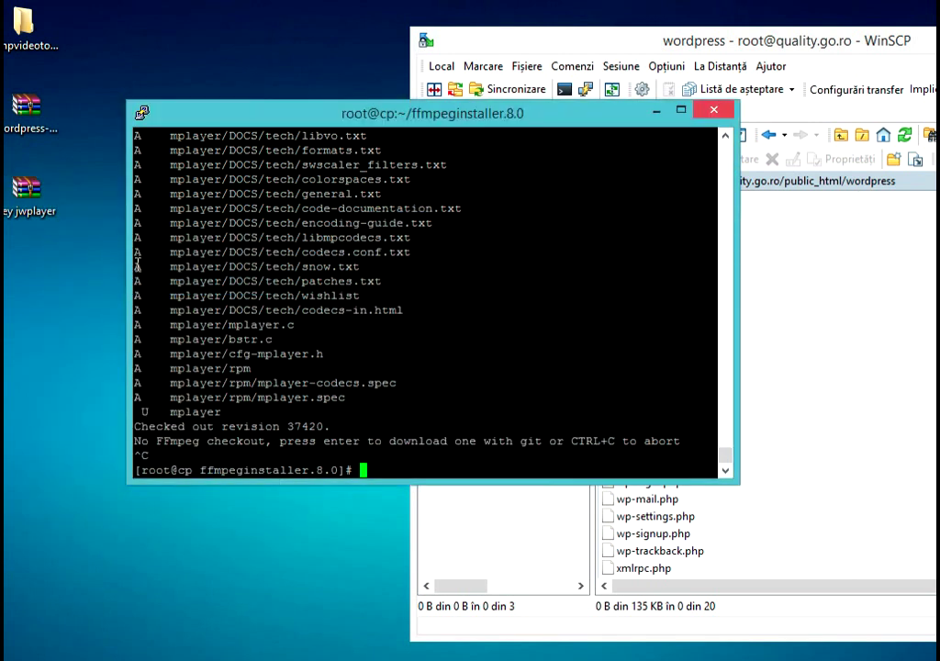
pyautogui.moveTo(29, 277); pyautogui.dragTo(99, 281)
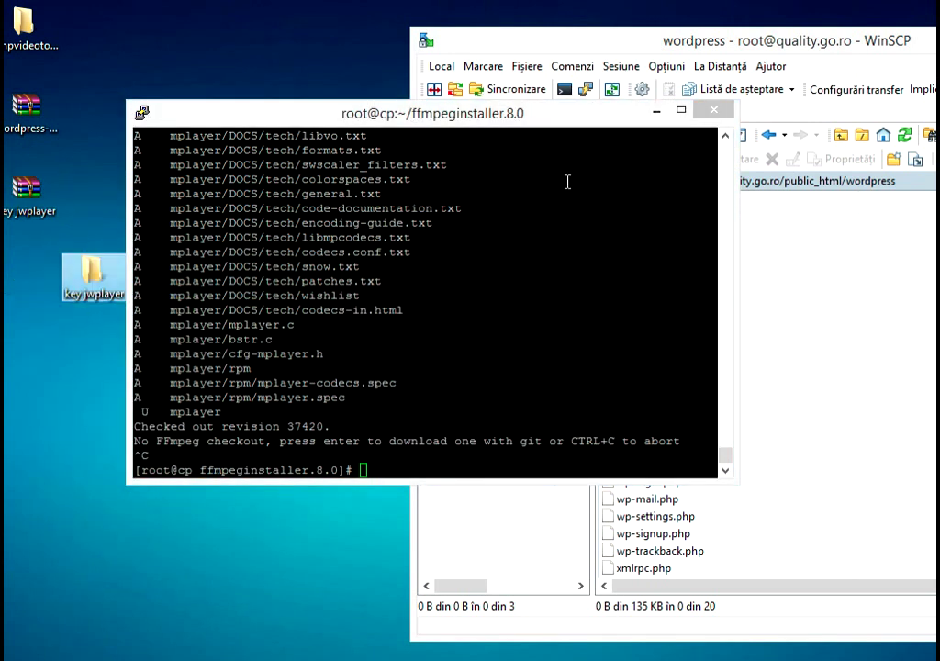
pyautogui.click(656, 111)
pyautogui.press('super+Down')
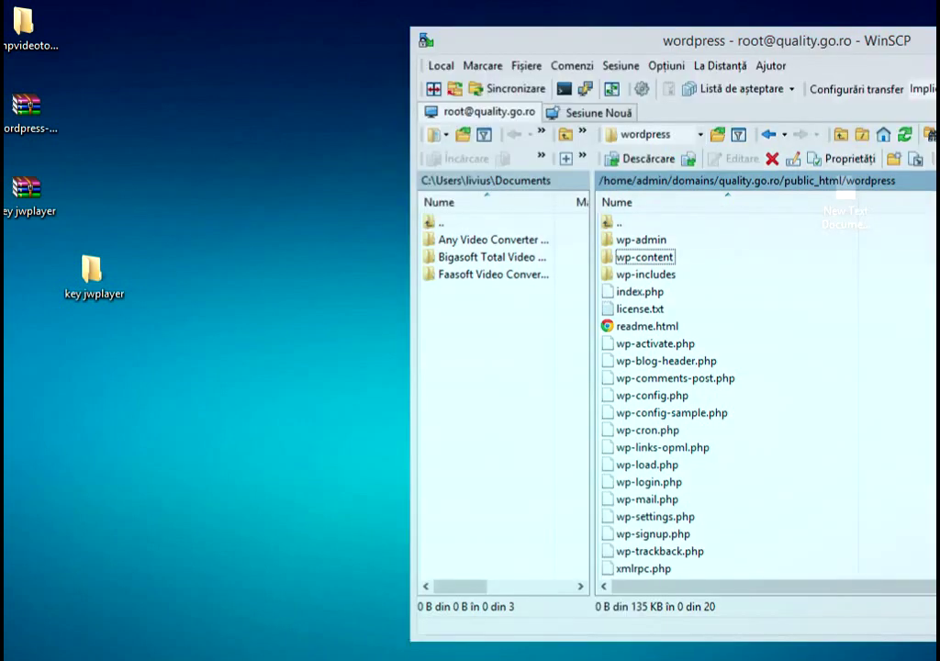
# - Open key jwplayer > familly > keygen and launch index in the browser
pyautogui.doubleClick(92, 272)
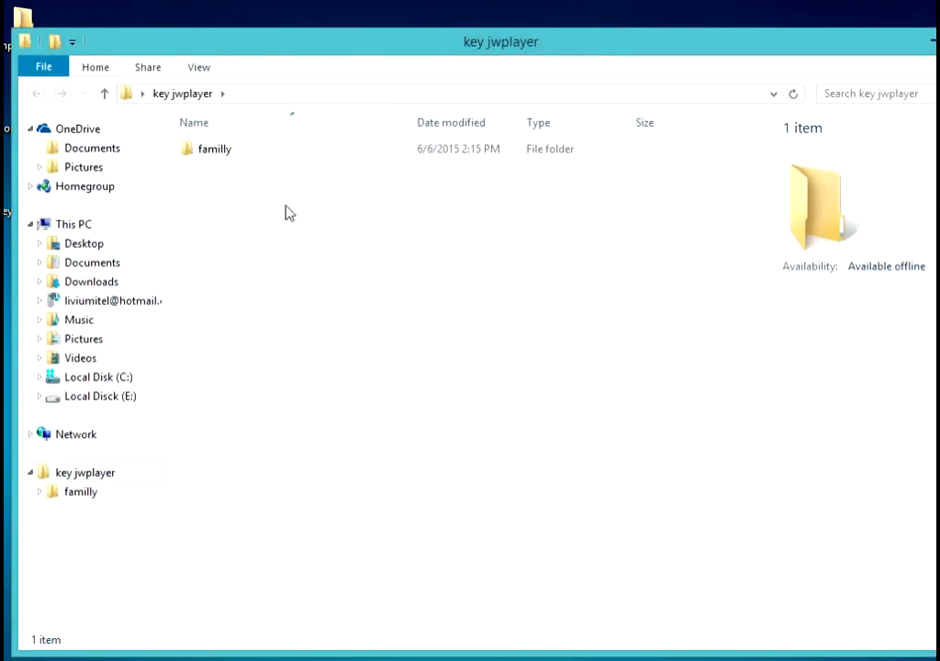
pyautogui.click(209, 151)
pyautogui.doubleClick(209, 151)
pyautogui.doubleClick(225, 153)
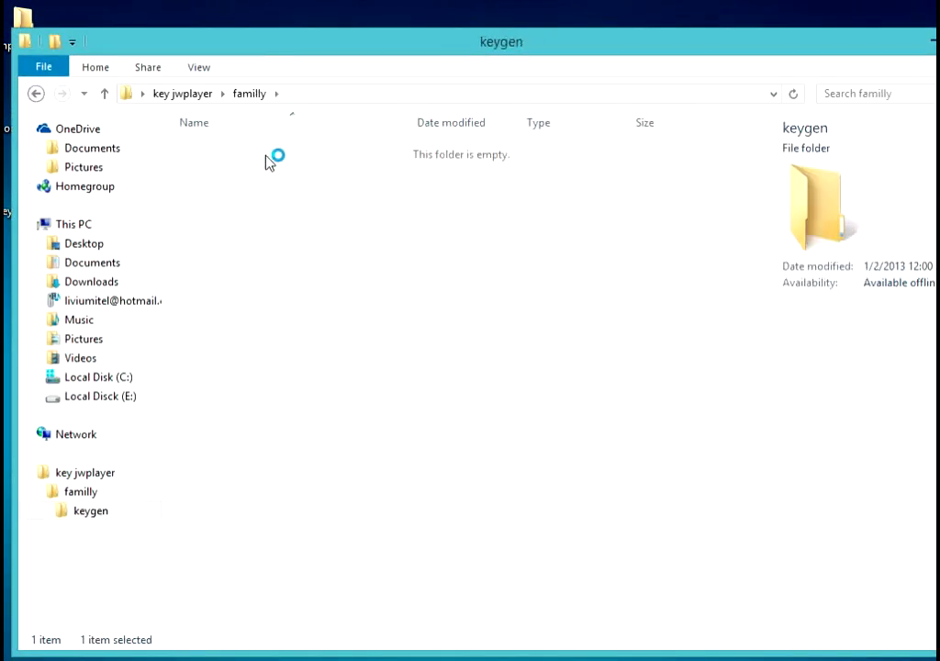
pyautogui.doubleClick(217, 152)
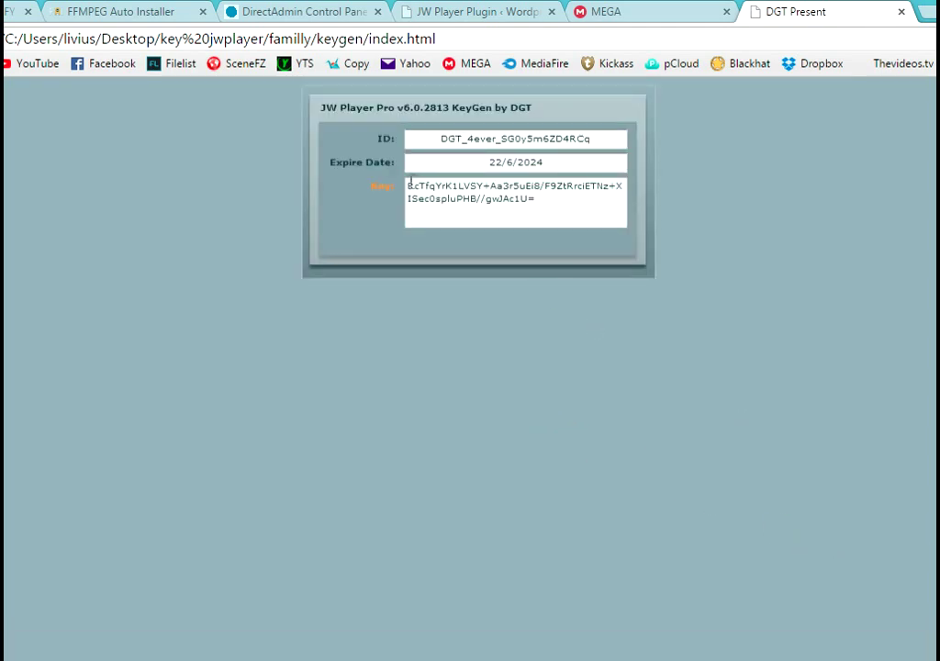
# - Copy the generated JW Player license key from the keygen page
pyautogui.moveTo(460, 190); pyautogui.dragTo(526, 203)
pyautogui.rightClick(531, 199)
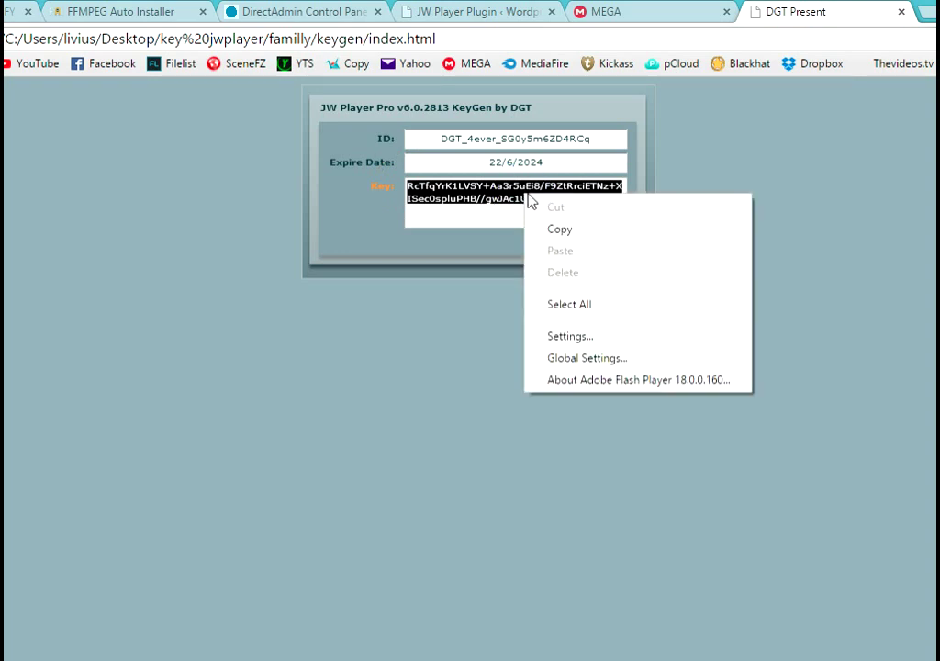
pyautogui.click(563, 230)
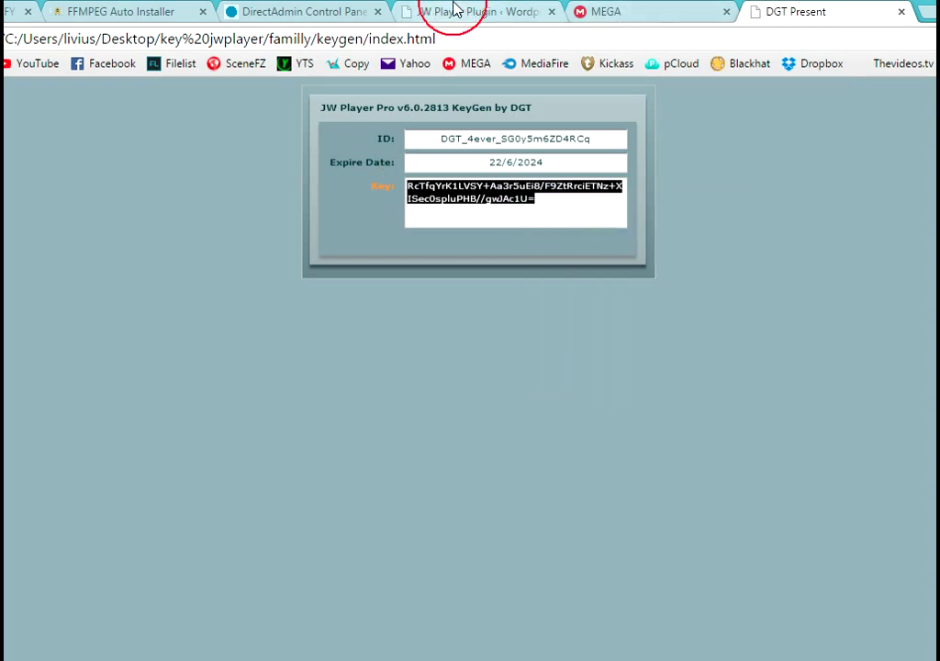
# - Paste the key into the License Key field and save the JW Player licence settings
pyautogui.click(451, 11)
pyautogui.click(295, 379)
pyautogui.rightClick(295, 379)
pyautogui.click(365, 182)
pyautogui.scroll(-1, 537, 334)
pyautogui.scroll(-6, 537, 333)
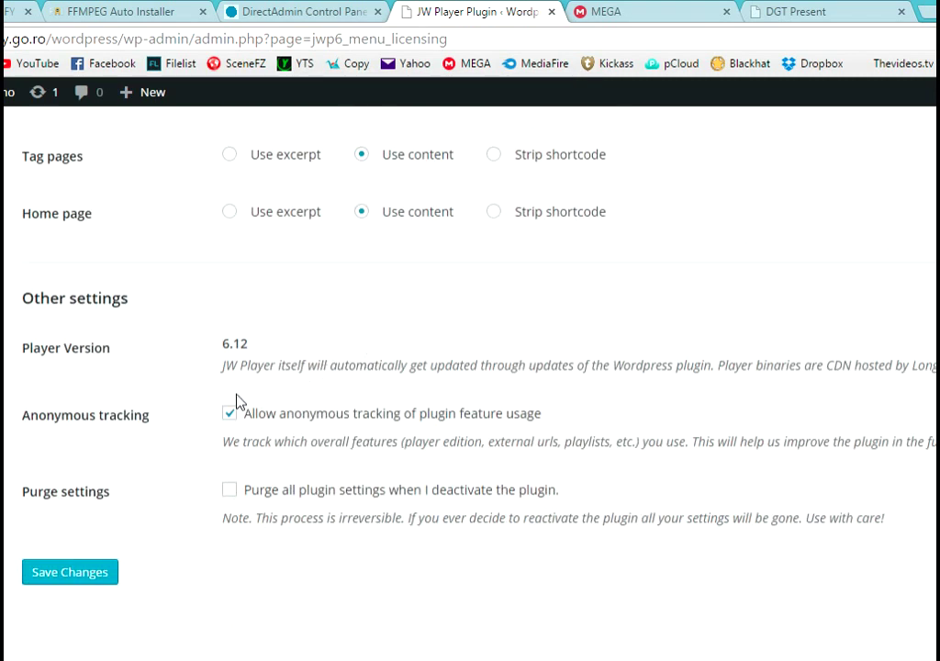
pyautogui.click(92, 488)
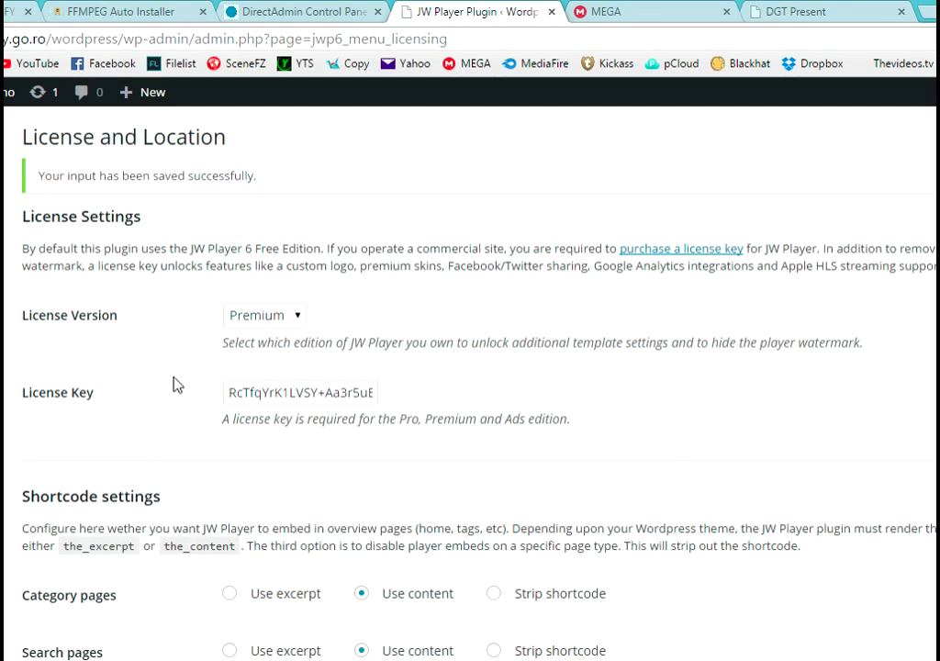
# - In Video Embed & Thumbnail Generator settings, choose JW Player as the Video player
pyautogui.moveTo(3, 424)
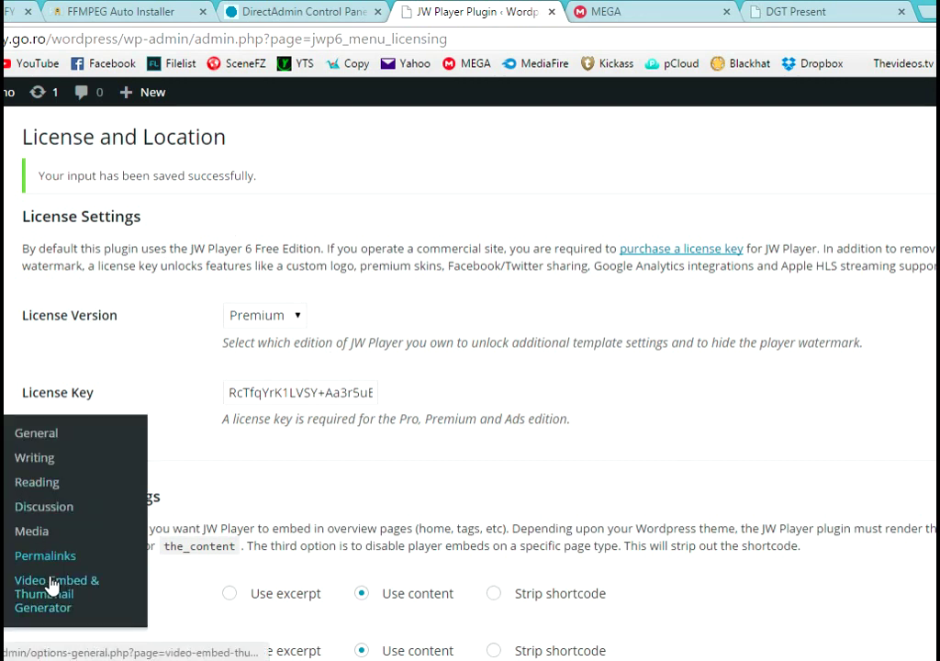
pyautogui.click(114, 574)
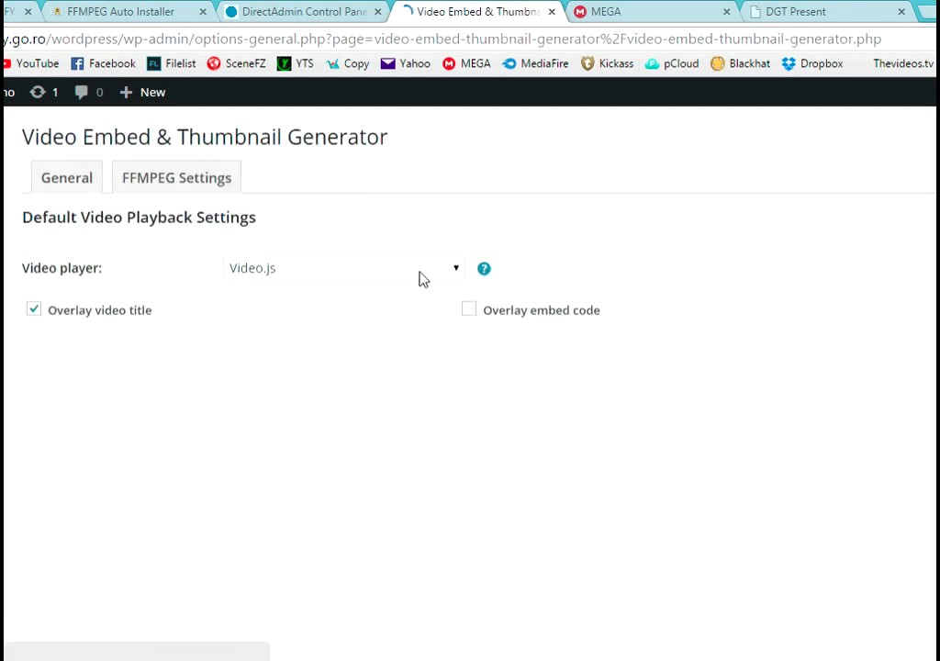
pyautogui.click(430, 269)
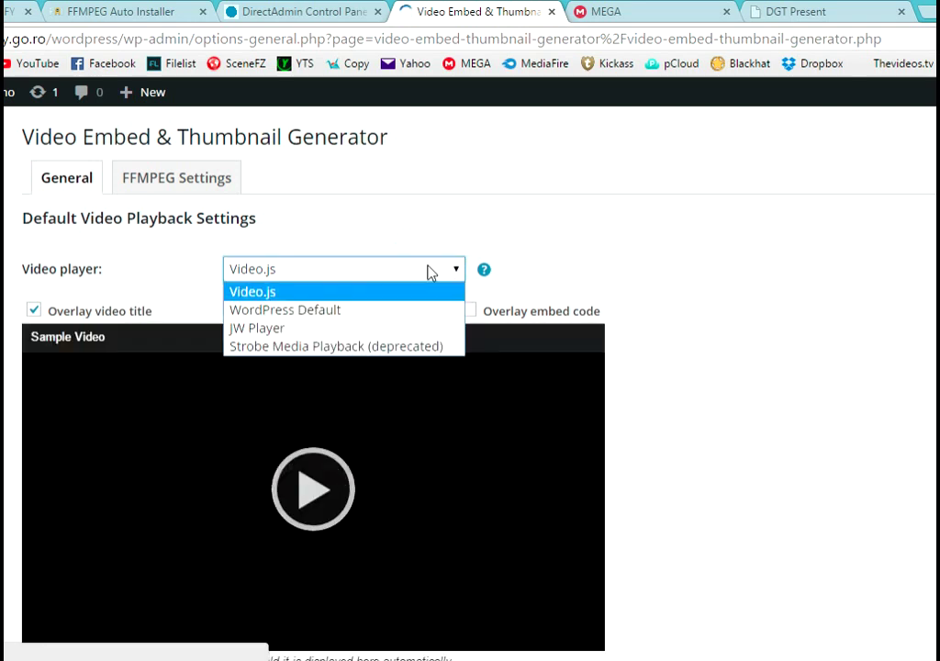
pyautogui.click(345, 328)
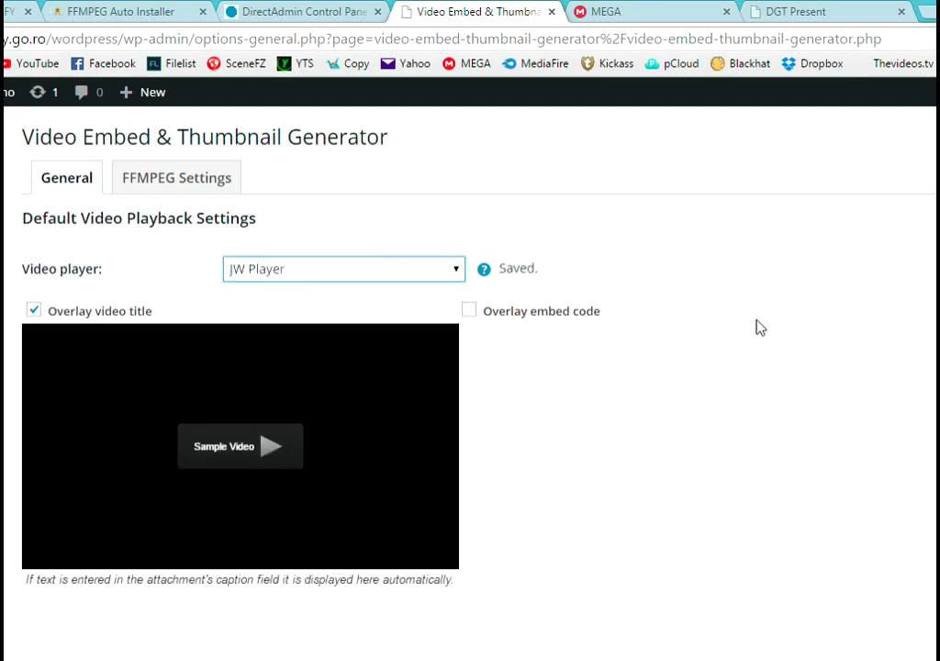
# - Uncheck Overlay video title and save the video embed settings
pyautogui.scroll(-1, 759, 328)
pyautogui.scroll(-8, 728, 322)
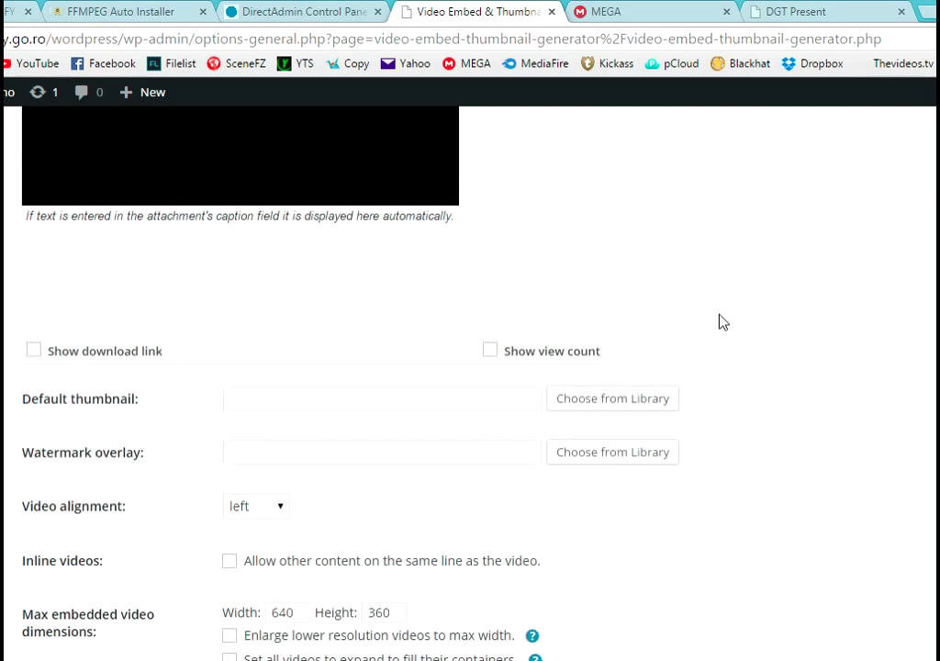
pyautogui.scroll(-5, 551, 340)
pyautogui.scroll(12, 564, 418)
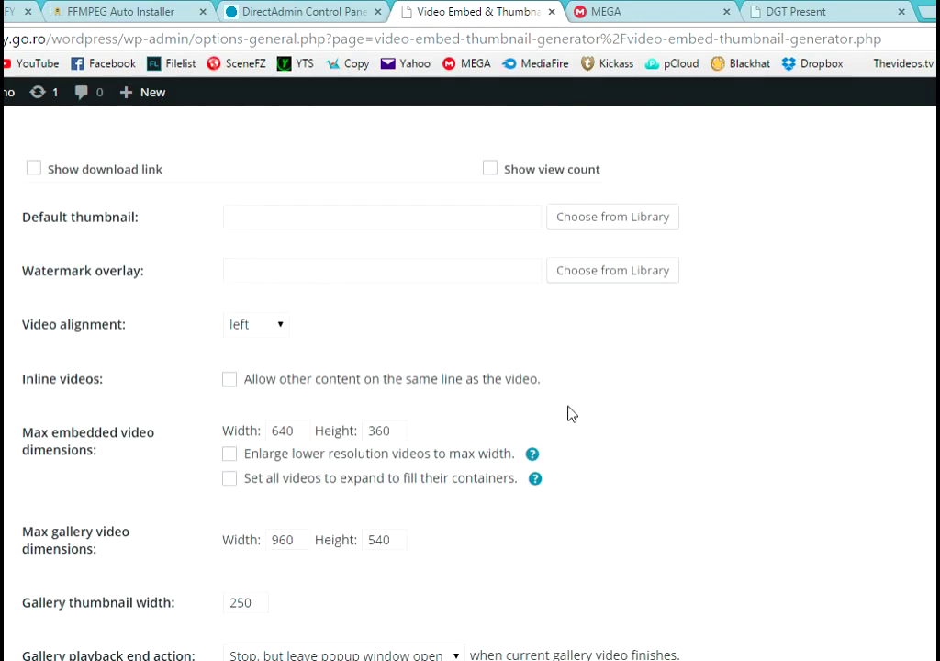
pyautogui.scroll(2, 576, 407)
pyautogui.click(35, 312)
pyautogui.scroll(-4, 569, 397)
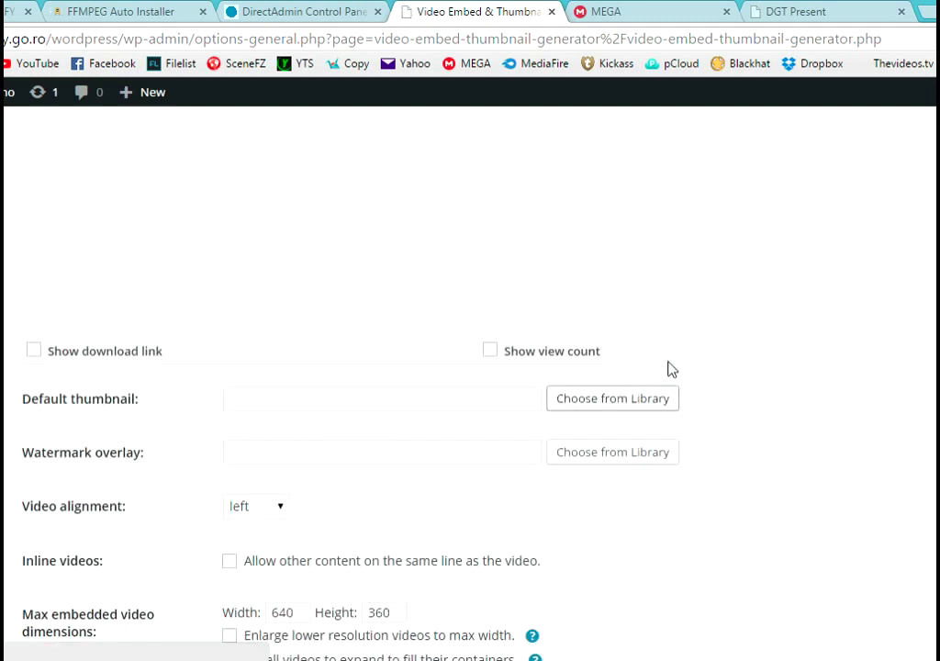
pyautogui.scroll(2, 707, 358)
pyautogui.scroll(-15, 712, 353)
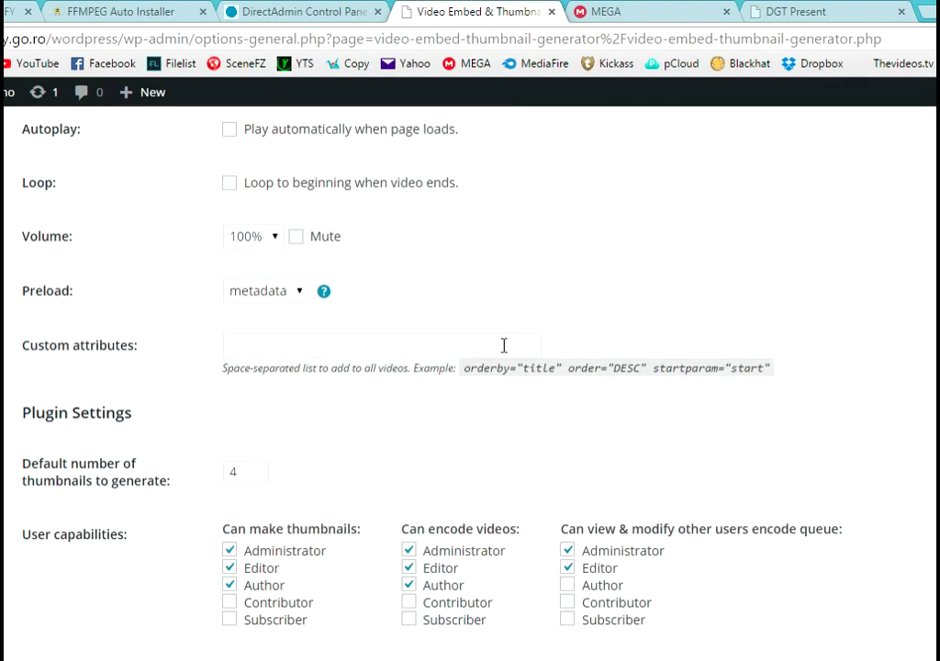
pyautogui.scroll(-3, 161, 412)
pyautogui.click(78, 372)
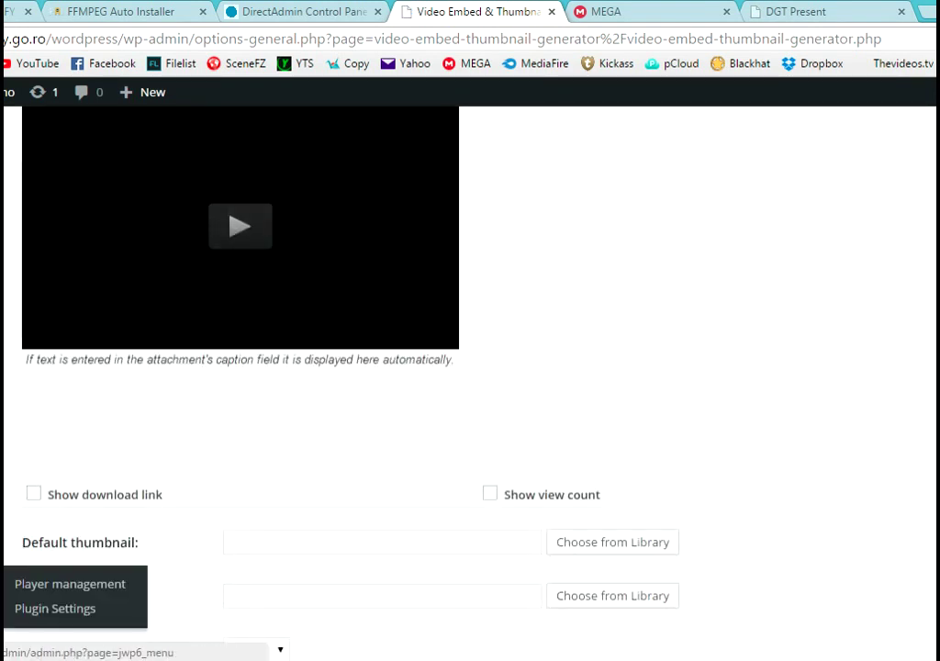
# - Edit the default player 0 in Player management and set its Skin to Beelden
pyautogui.click(66, 585)
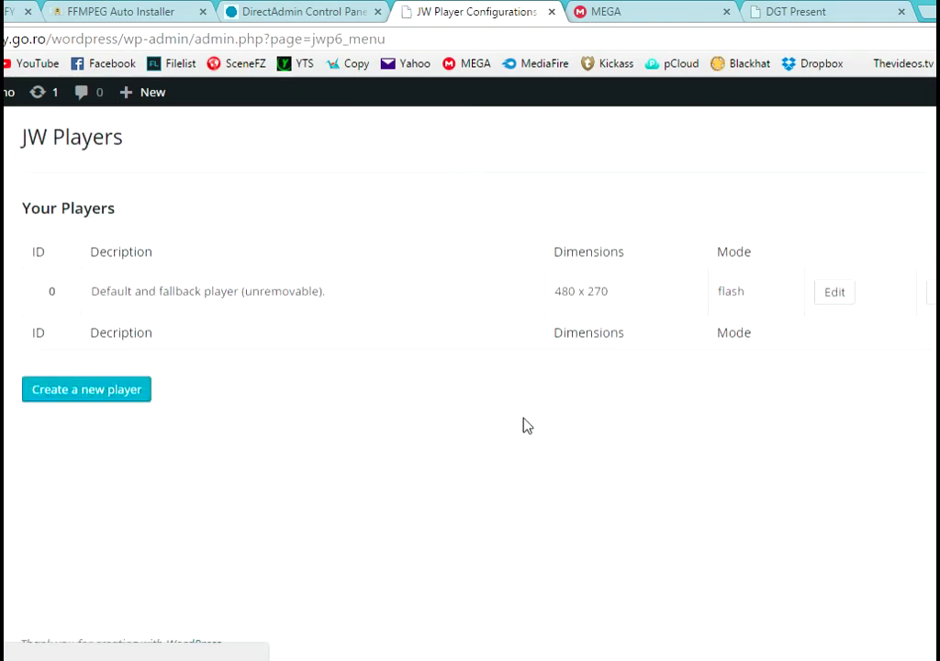
pyautogui.click(835, 294)
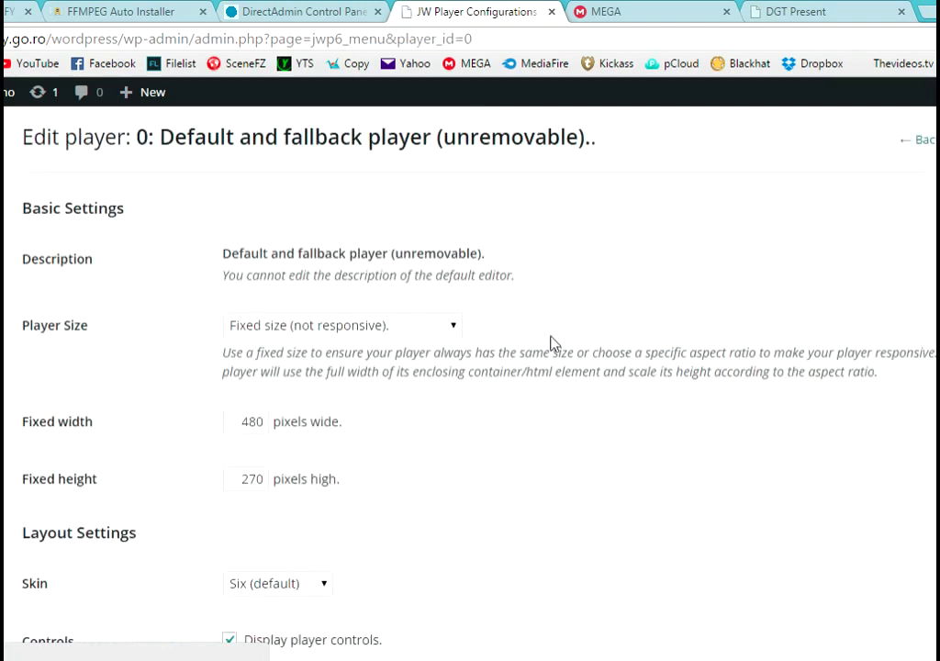
pyautogui.scroll(-2, 466, 342)
pyautogui.scroll(-1, 367, 384)
pyautogui.click(322, 312)
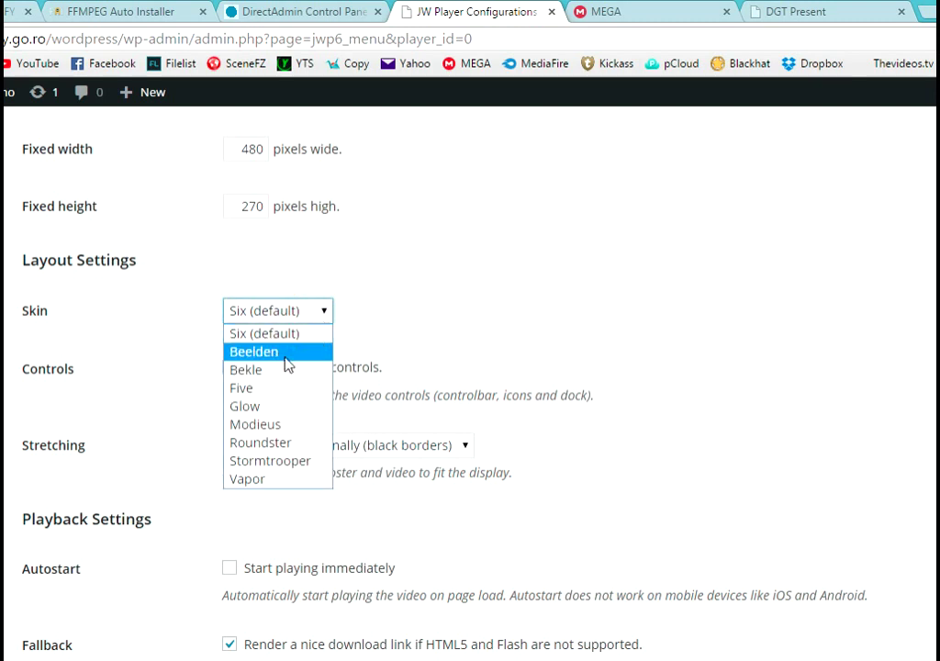
pyautogui.click(285, 355)
# - Set Stretching to Keep original dimensions and select Html5 mode
pyautogui.scroll(-2, 542, 336)
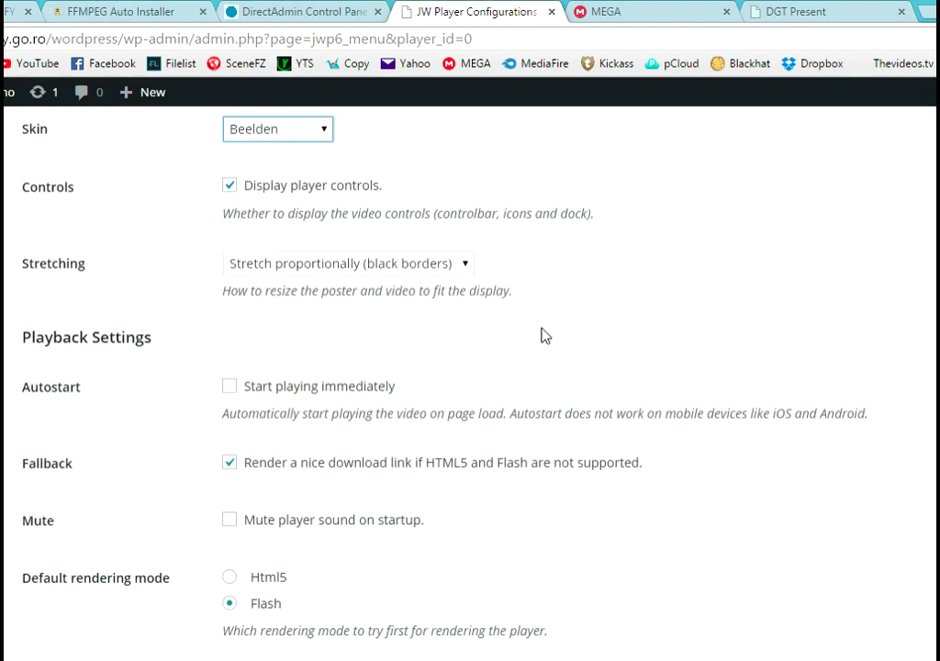
pyautogui.click(451, 266)
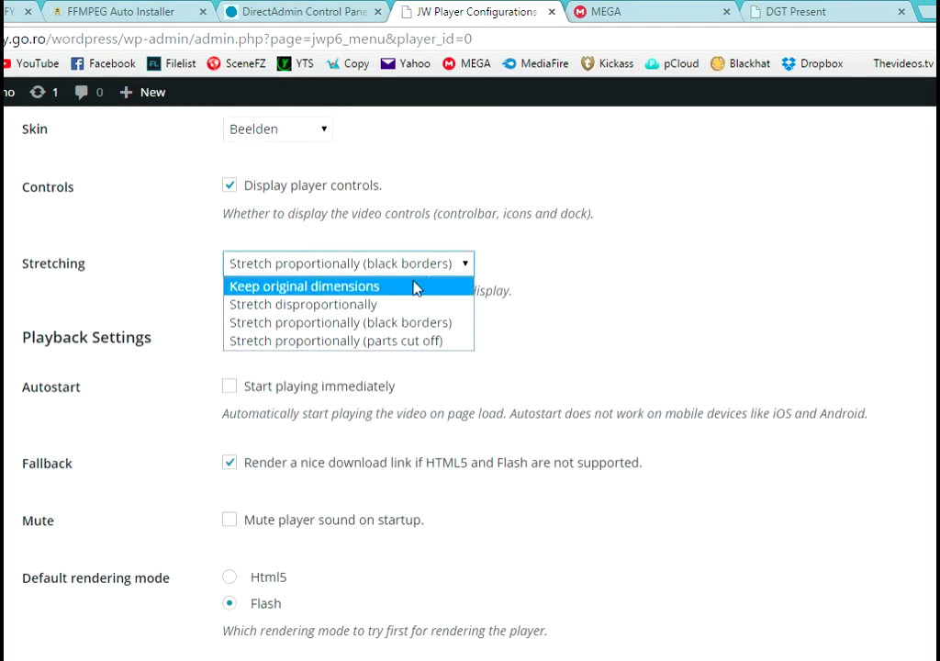
pyautogui.click(406, 286)
pyautogui.scroll(-1, 443, 415)
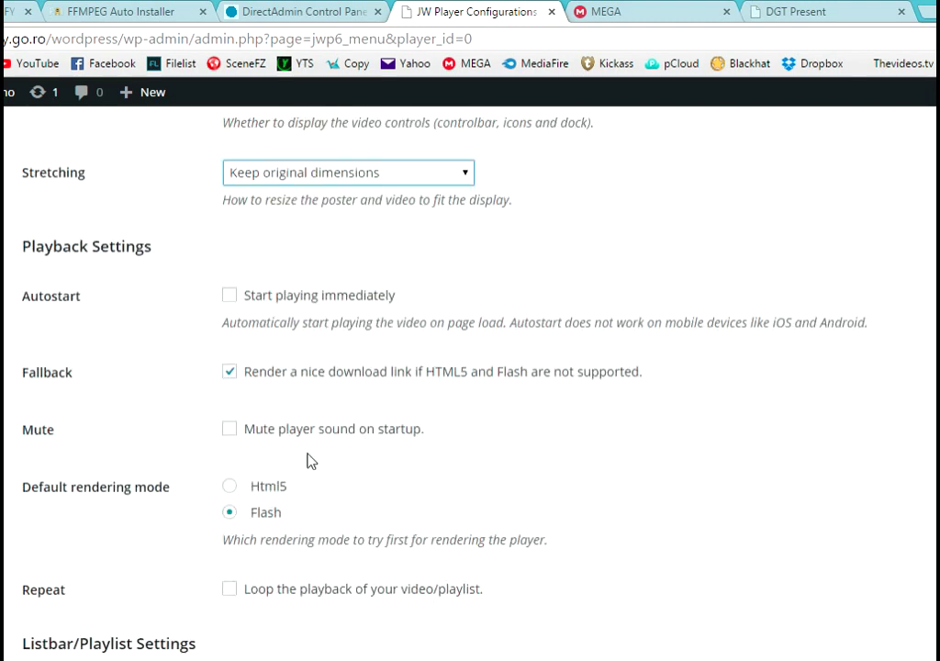
pyautogui.click(230, 487)
pyautogui.scroll(-3, 384, 390)
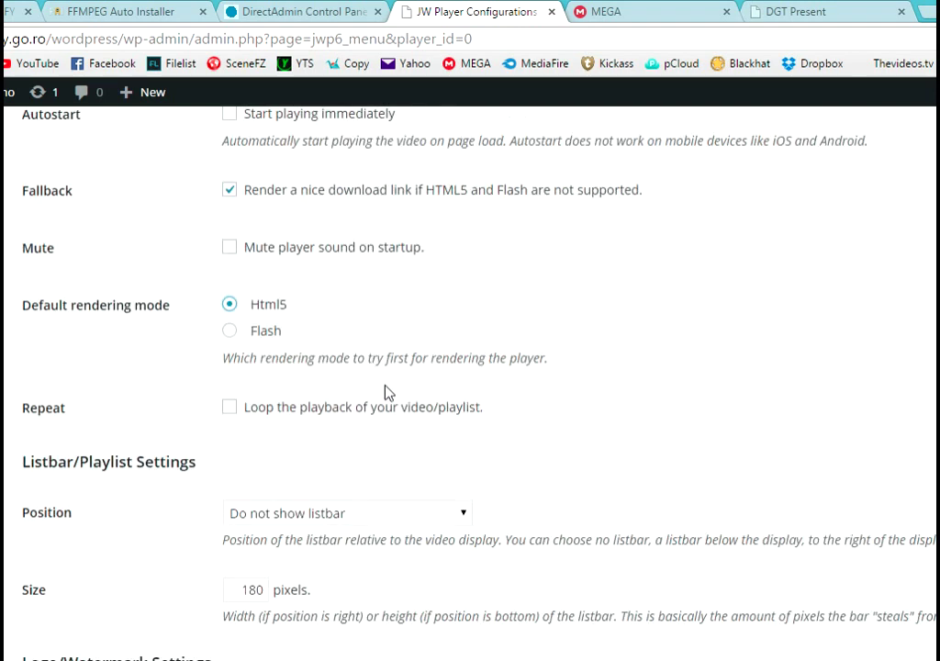
pyautogui.scroll(-4, 390, 392)
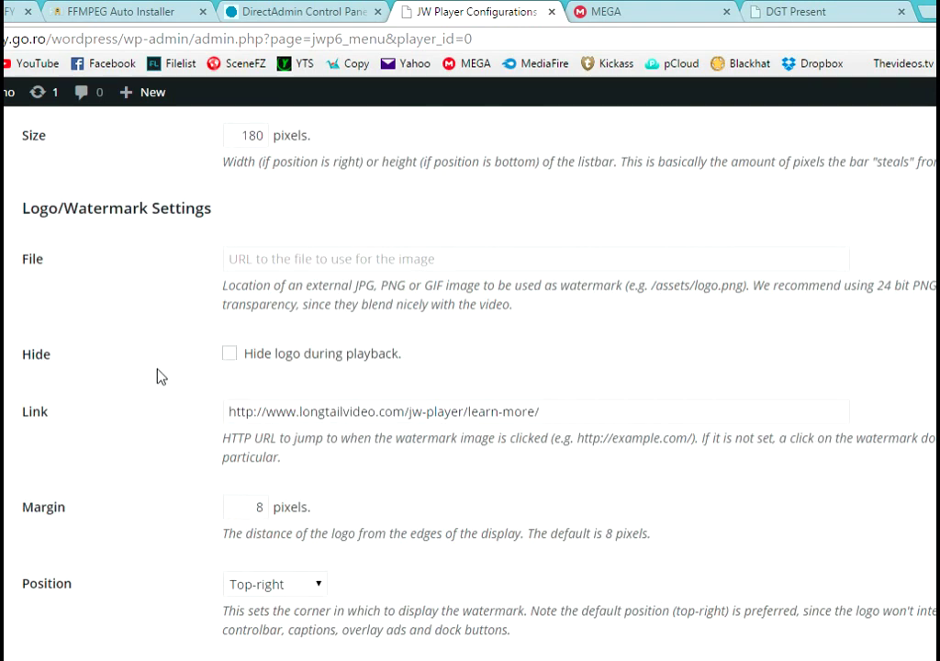
pyautogui.scroll(-1, 162, 380)
pyautogui.moveTo(552, 320); pyautogui.dragTo(225, 321)
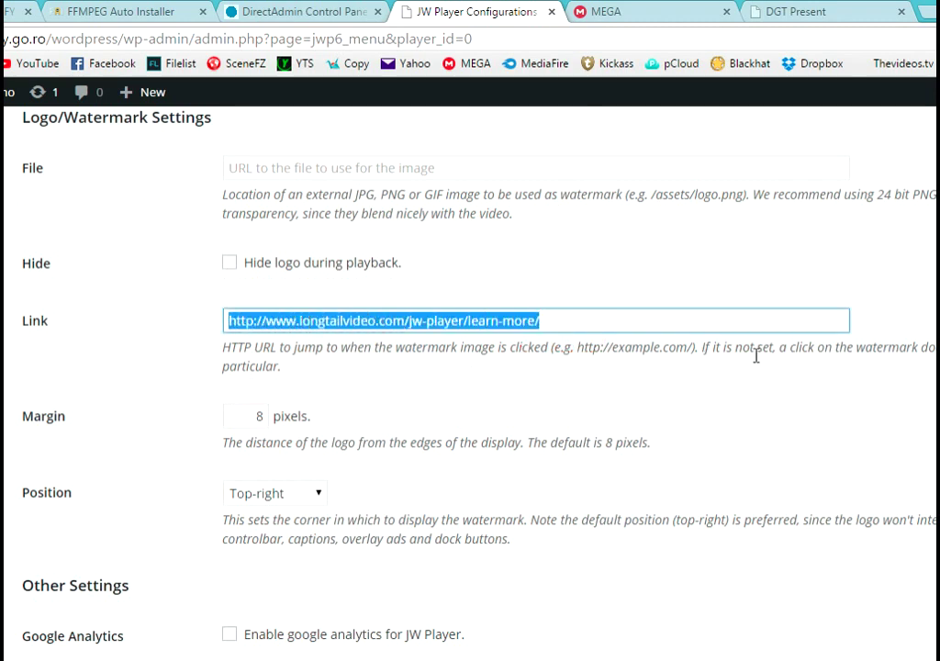
pyautogui.press('BackSpace')
pyautogui.moveTo(117, 40); pyautogui.dragTo(3, 40)
pyautogui.rightClick(3, 40)
pyautogui.click(30, 109)
pyautogui.rightClick(282, 316)
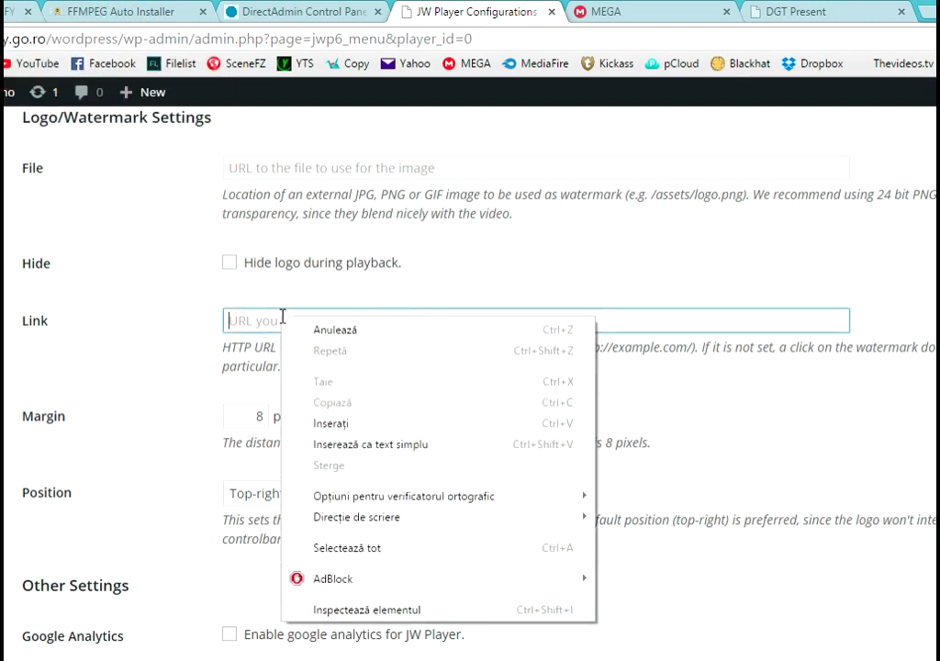
pyautogui.click(317, 424)
# - Enable Google Analytics and sharing, then save the default player
pyautogui.scroll(-2, 436, 398)
pyautogui.click(230, 451)
pyautogui.click(229, 510)
pyautogui.click(80, 563)
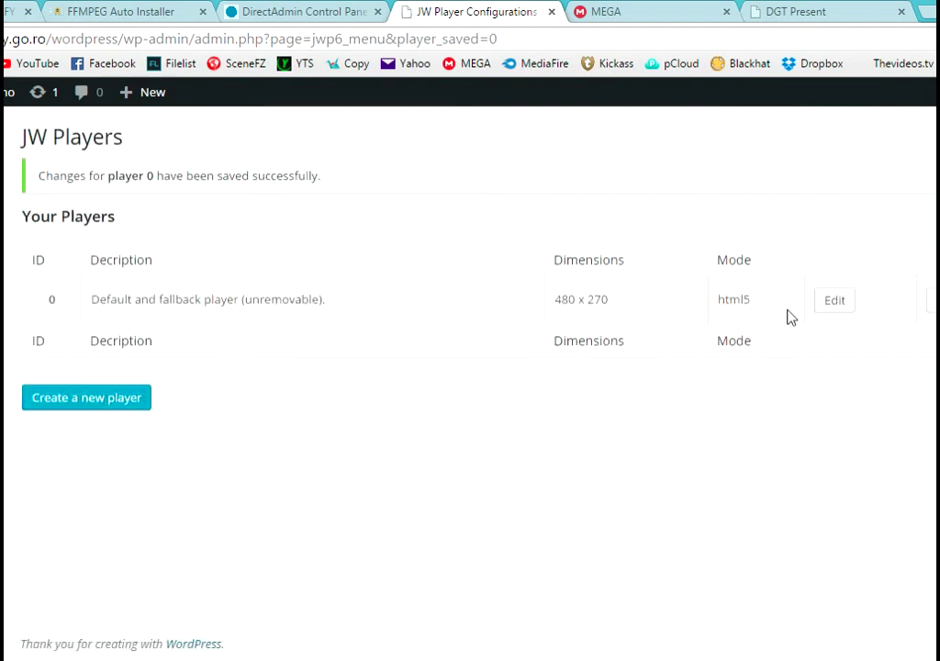
# - Reopen player 0's settings and search Google for its "Fixed width" option
pyautogui.click(834, 300)
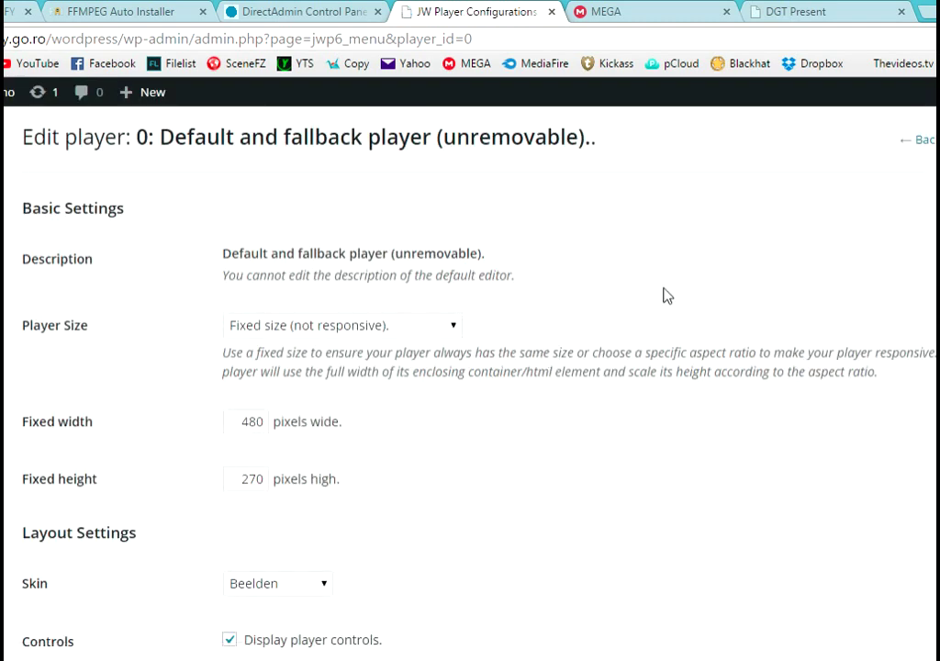
pyautogui.scroll(-1, 662, 294)
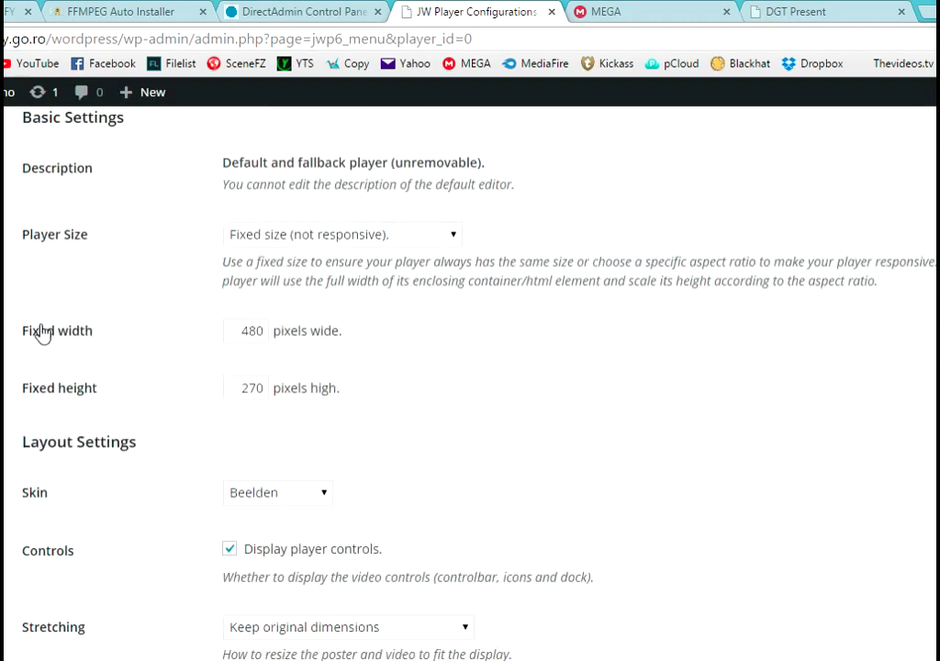
pyautogui.moveTo(24, 330); pyautogui.dragTo(88, 330)
pyautogui.rightClick(85, 340)
pyautogui.click(188, 368)
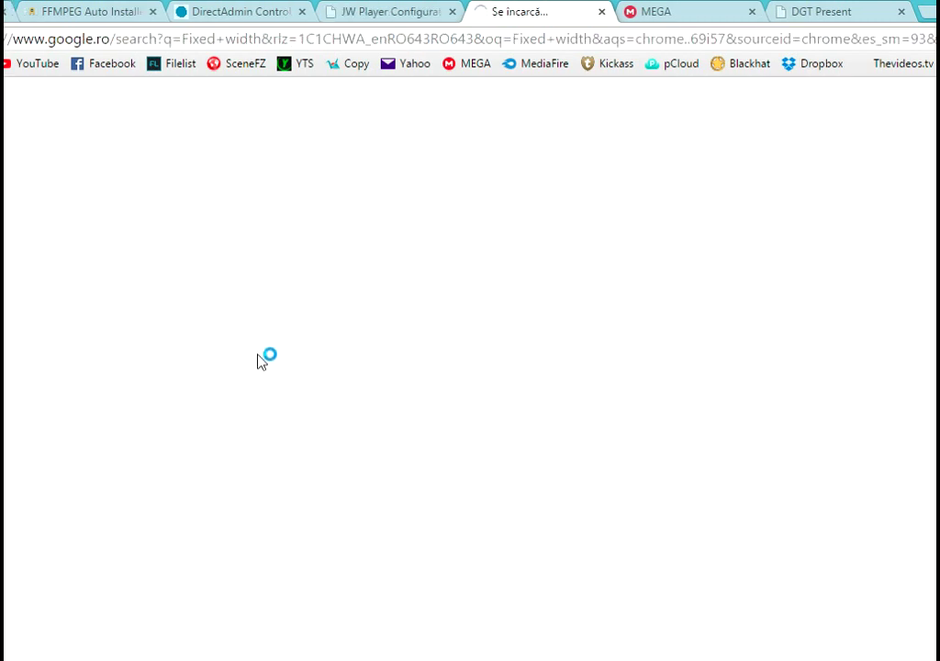
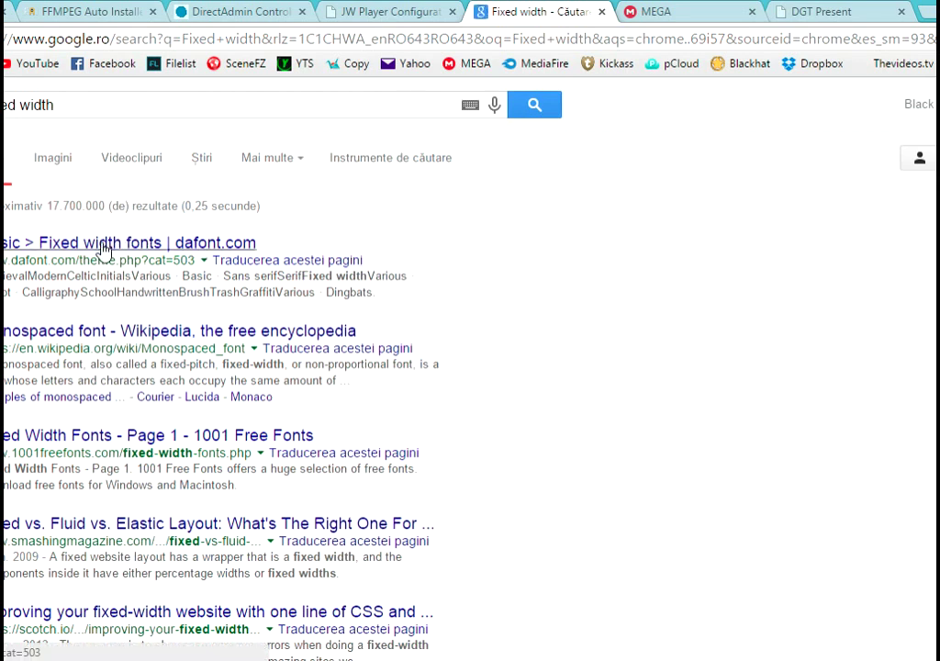
# - Change the Google search from fixed width website examples to 'fixed width video'
pyautogui.click(124, 106)
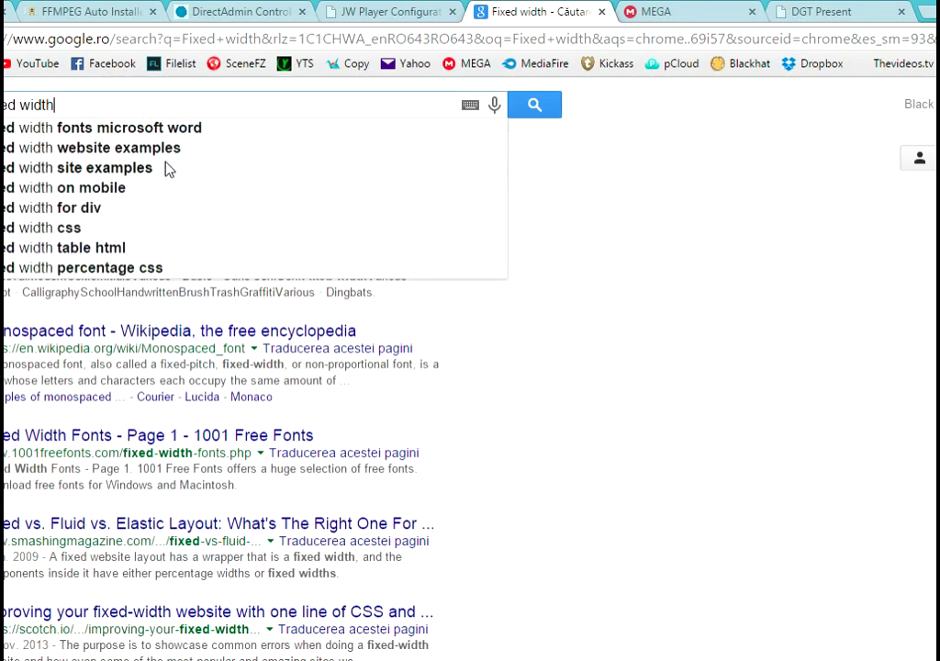
pyautogui.click(120, 148)
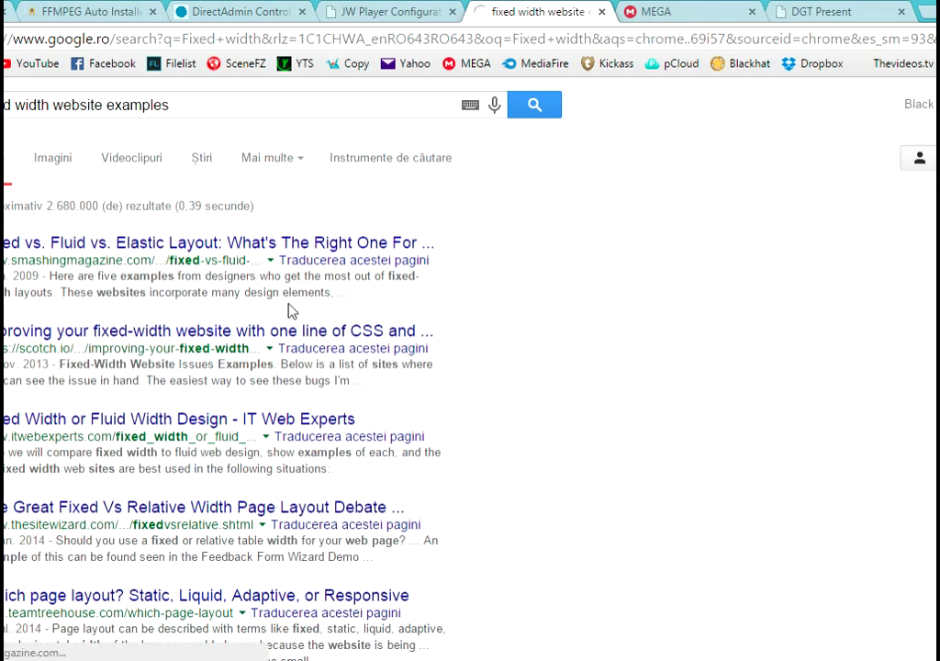
pyautogui.scroll(-8, 290, 312)
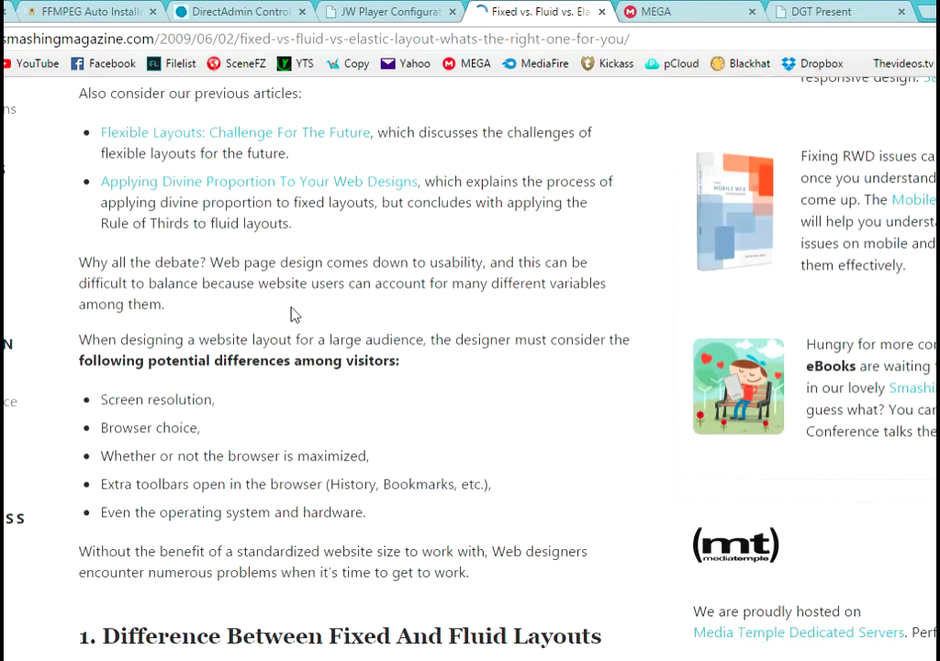
pyautogui.scroll(-5, 290, 312)
pyautogui.scroll(-3, 164, 266)
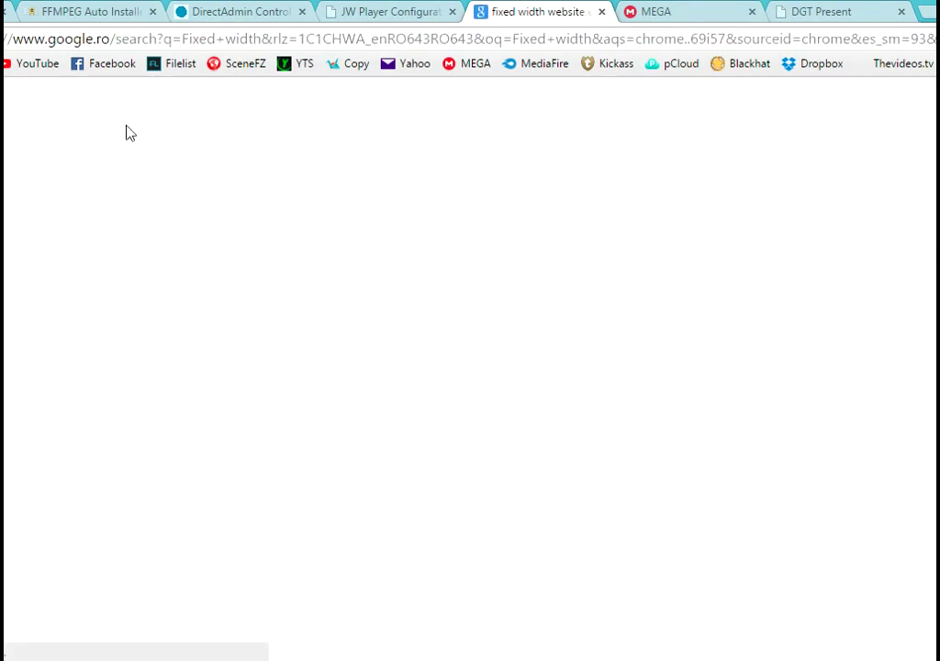
pyautogui.click(55, 105)
pyautogui.moveTo(55, 104); pyautogui.dragTo(264, 107)
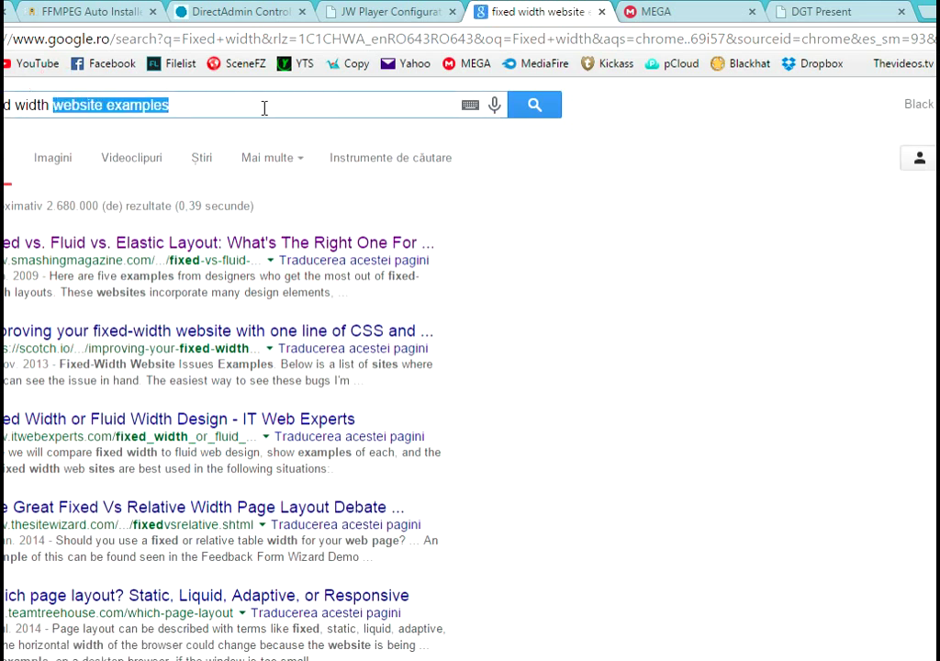
pyautogui.press('BackSpace')
pyautogui.write('video')
pyautogui.press('Return')
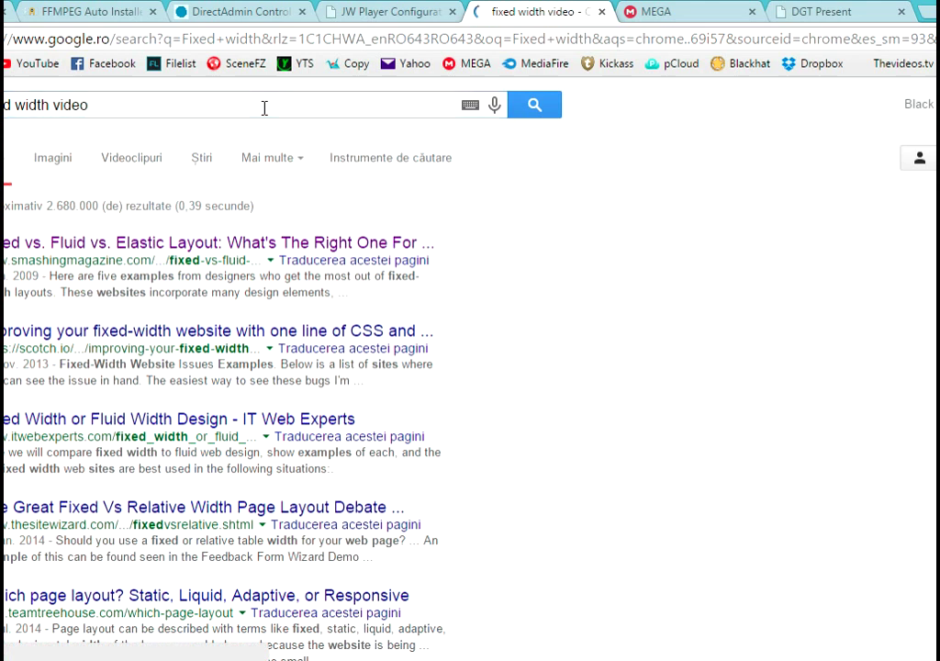
# - Open the Stack Overflow video aspect-ratio answer and select the 560 width in its iframe code
pyautogui.click(204, 241)
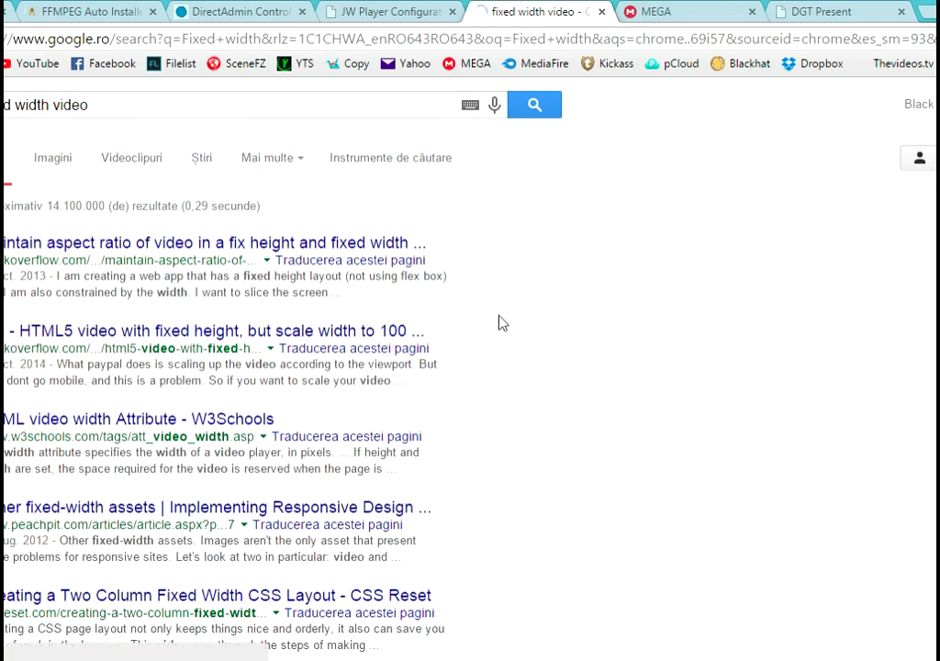
pyautogui.scroll(-3, 512, 360)
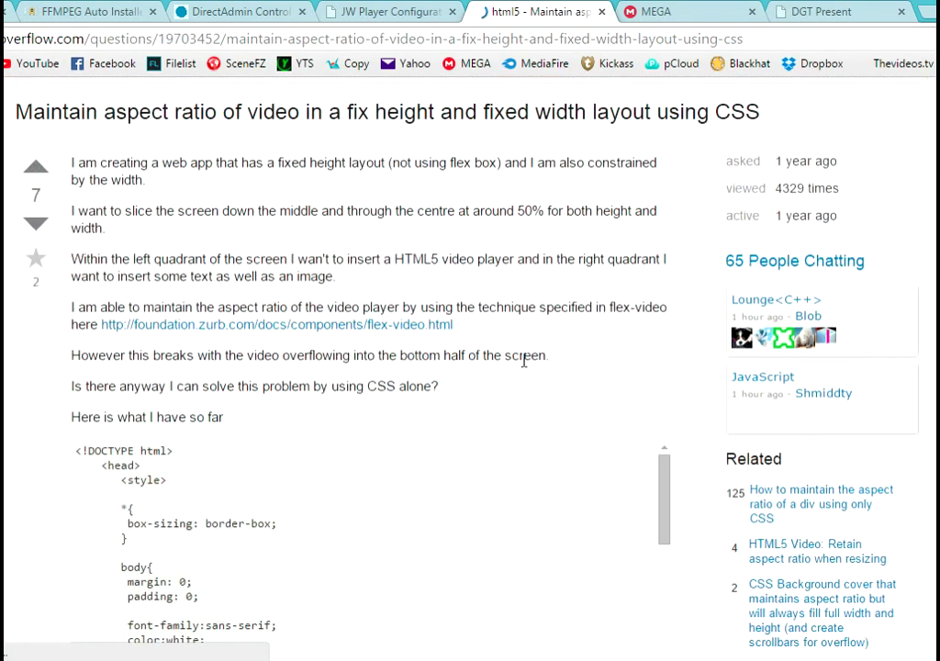
pyautogui.scroll(-7, 358, 367)
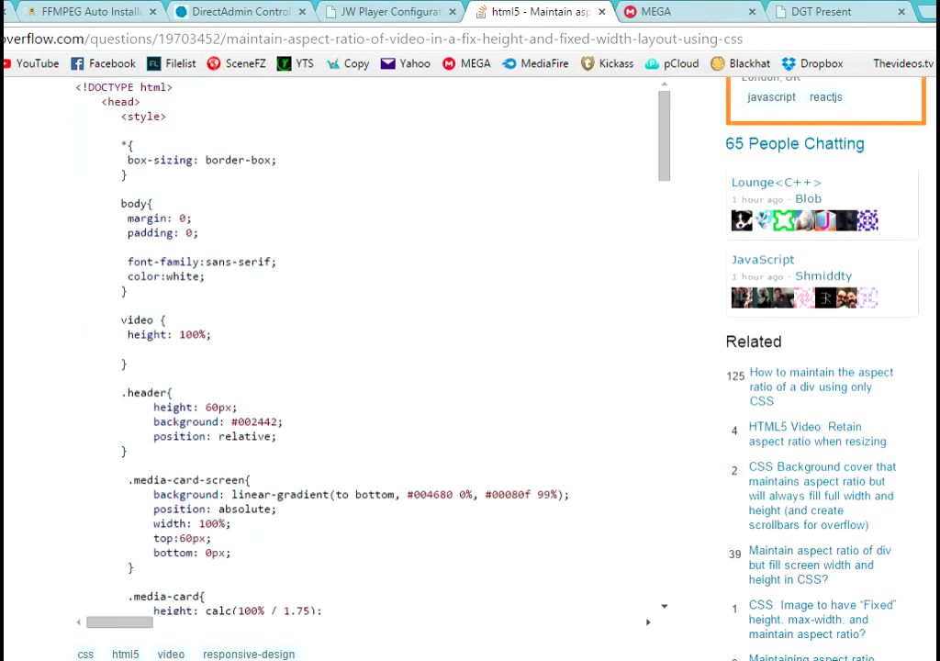
pyautogui.scroll(-4, 358, 367)
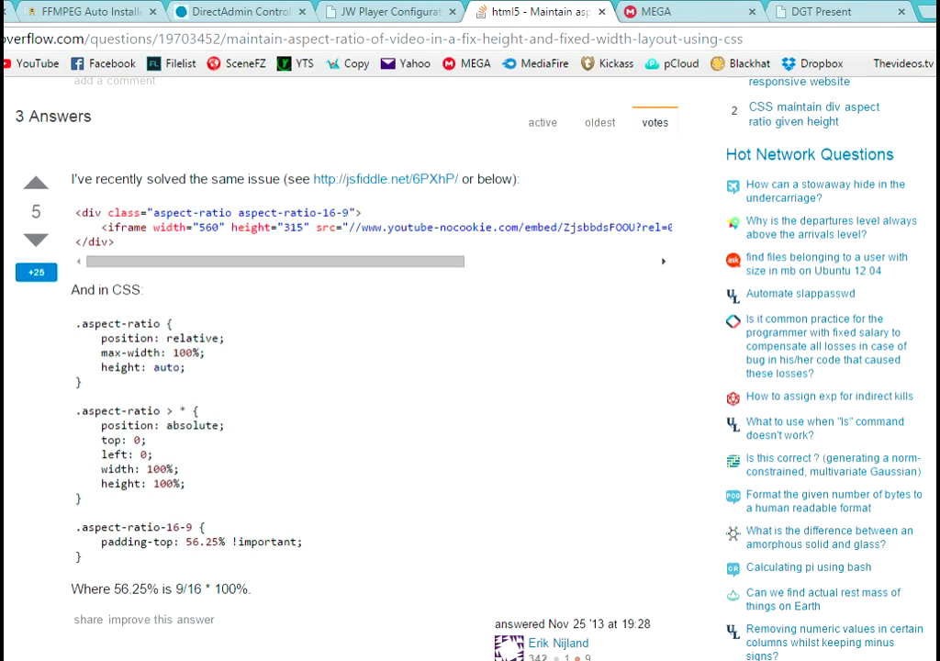
pyautogui.doubleClick(207, 227)
pyautogui.rightClick(209, 227)
# - Copy 560 and paste it into JW Player's Fixed width field, replacing 480
pyautogui.click(266, 238)
pyautogui.click(439, 11)
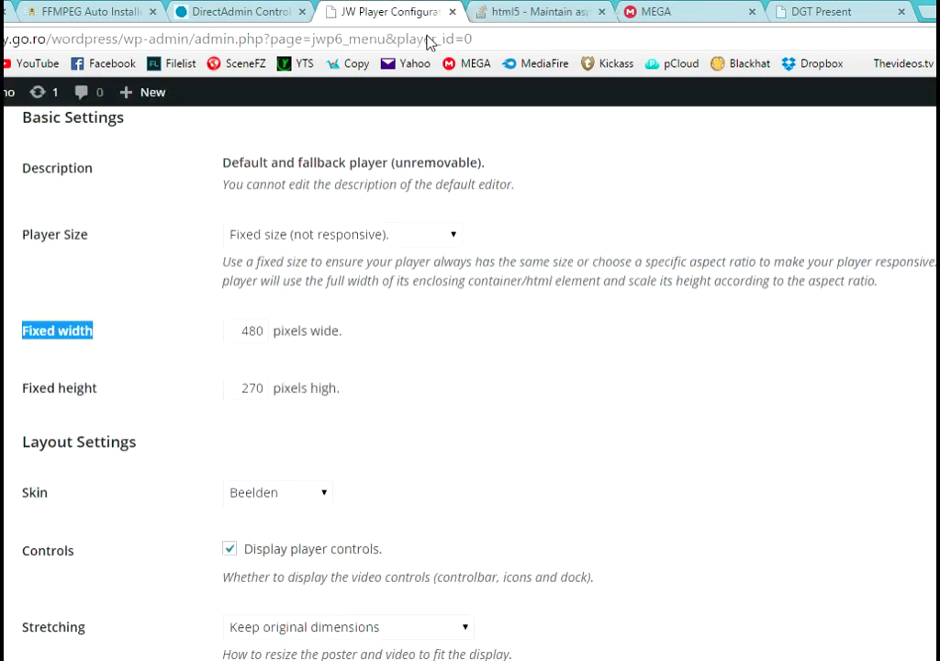
pyautogui.moveTo(260, 331); pyautogui.dragTo(241, 331)
pyautogui.doubleClick(236, 330)
pyautogui.rightClick(237, 330)
pyautogui.click(315, 421)
# - Copy 315 from the answer into Fixed height, replacing 270, and save the changes
pyautogui.click(538, 11)
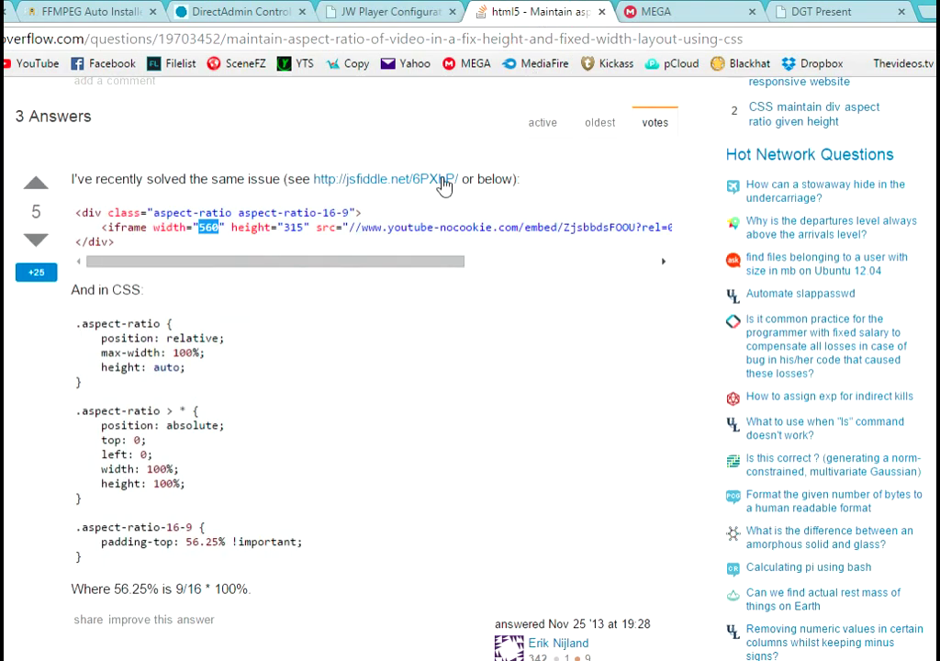
pyautogui.rightClick(303, 227)
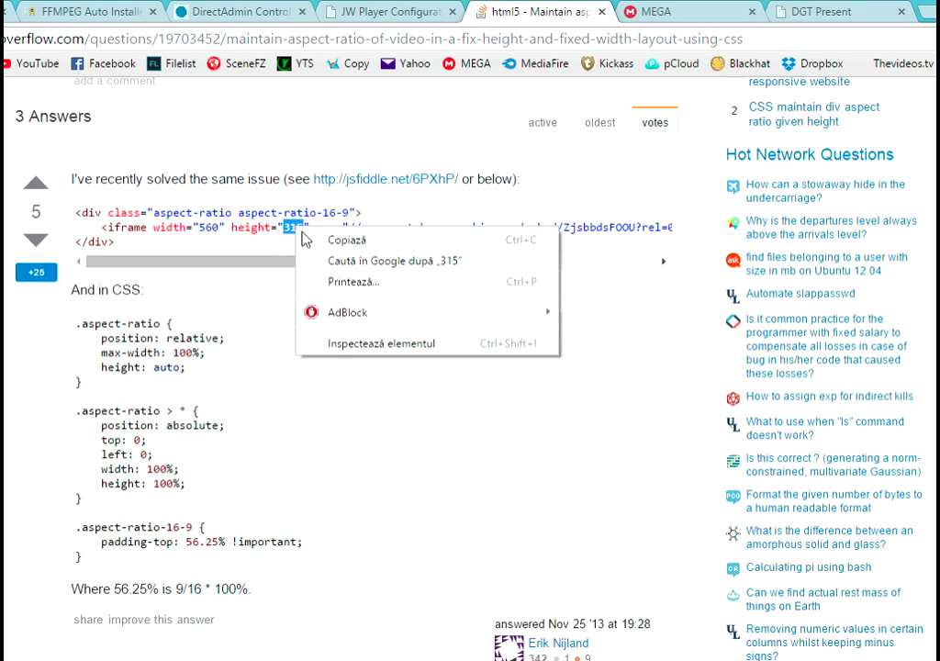
pyautogui.click(354, 259)
pyautogui.click(359, 20)
pyautogui.click(246, 388)
pyautogui.doubleClick(246, 389)
pyautogui.rightClick(255, 387)
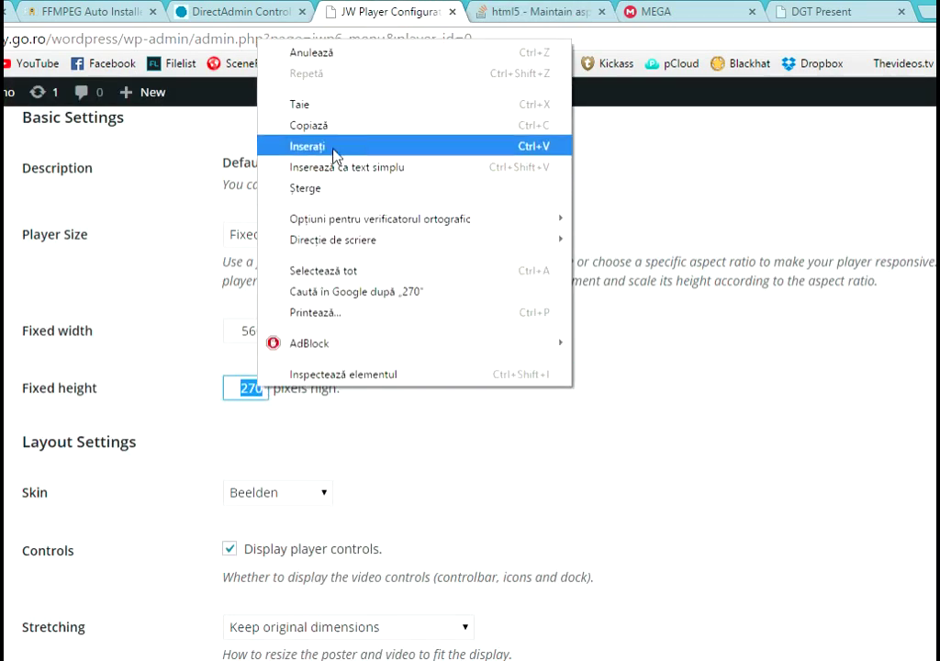
pyautogui.click(280, 147)
pyautogui.scroll(-10, 457, 373)
pyautogui.click(68, 486)
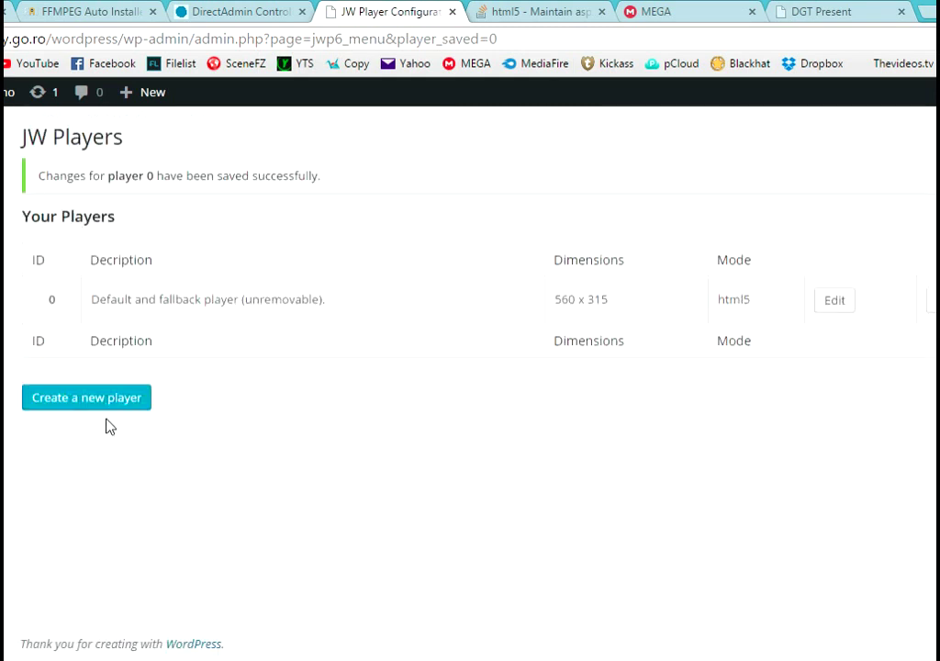
# - Go to the Video Embed & Thumbnail Generator settings and play the preview JW Player video
pyautogui.moveTo(4, 393)
pyautogui.click(76, 551)
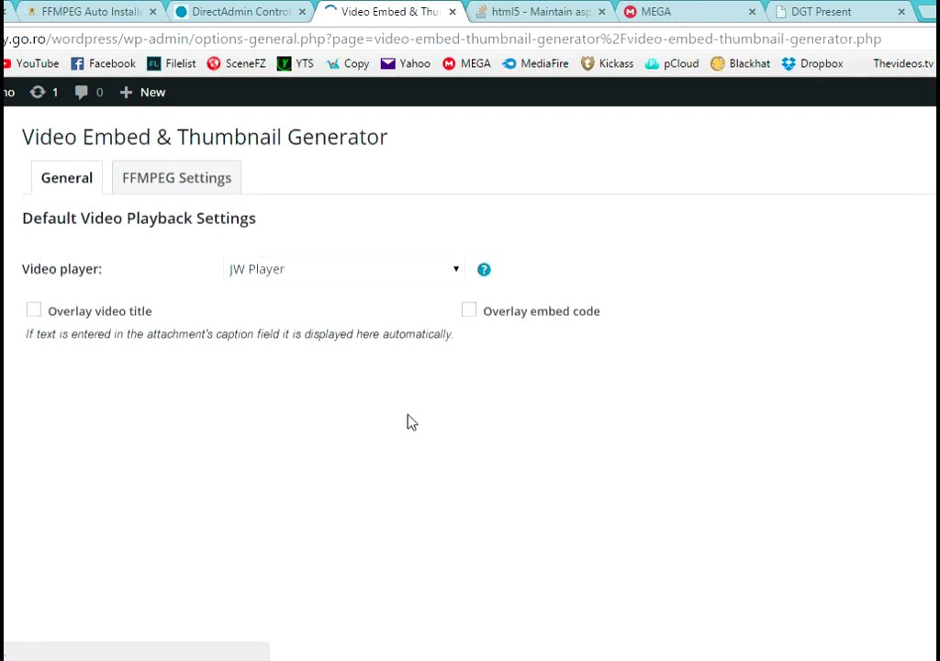
pyautogui.scroll(-1, 514, 399)
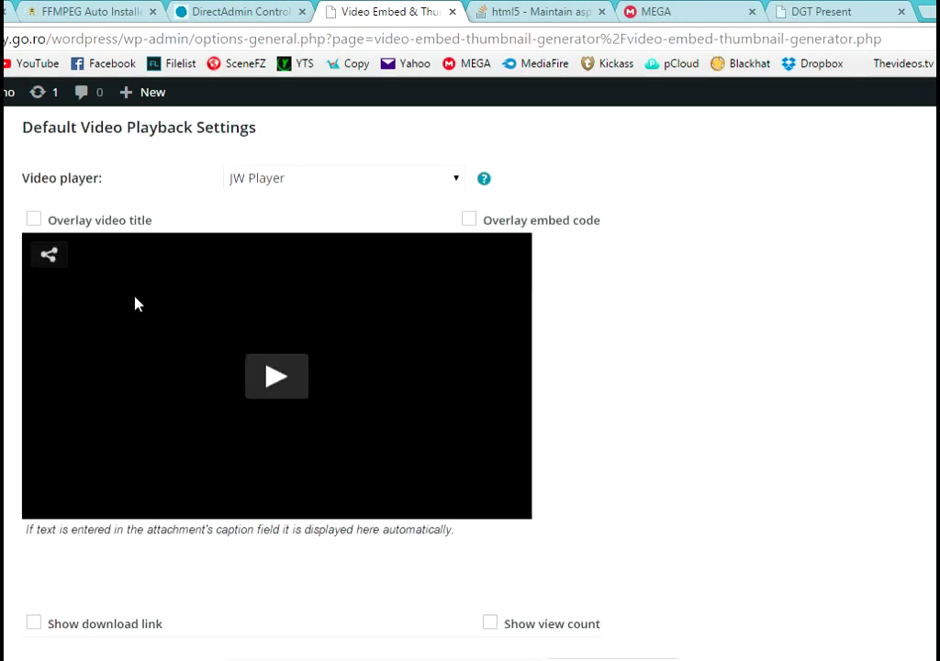
pyautogui.click(280, 378)
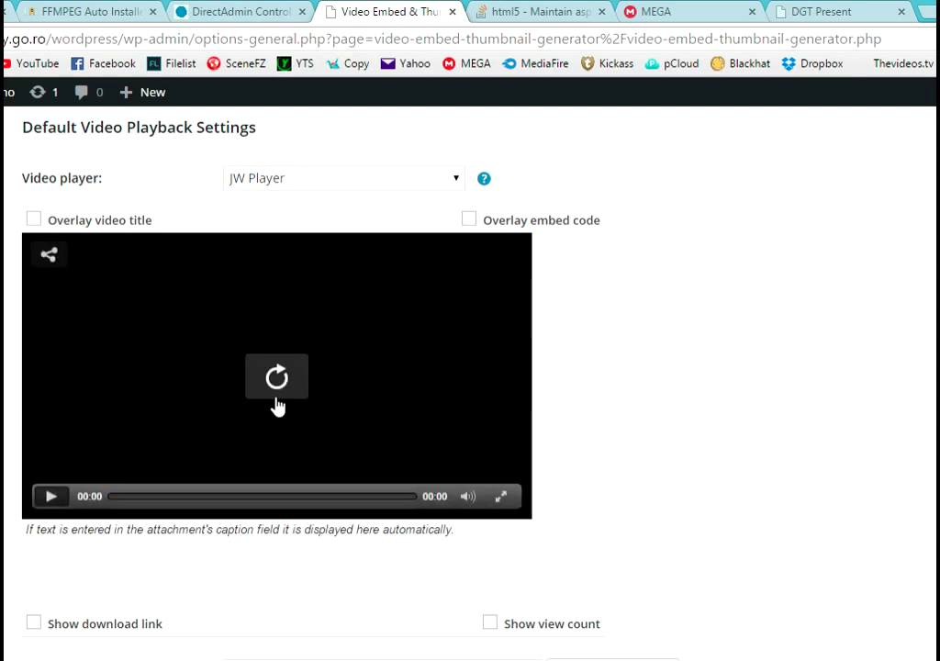
# - Go to Media > Library
pyautogui.scroll(-2, 276, 367)
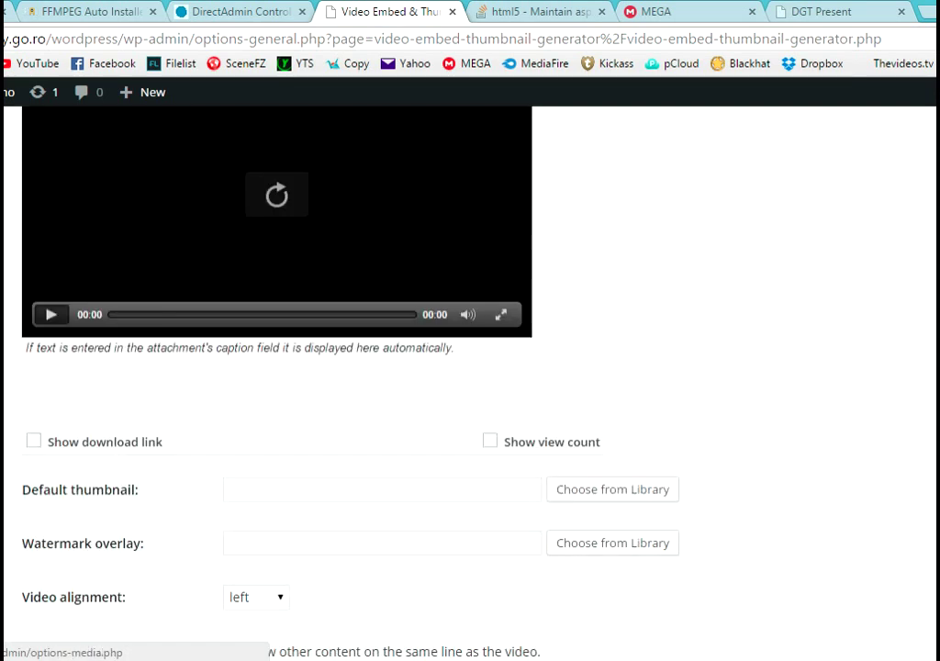
pyautogui.moveTo(2, 336)
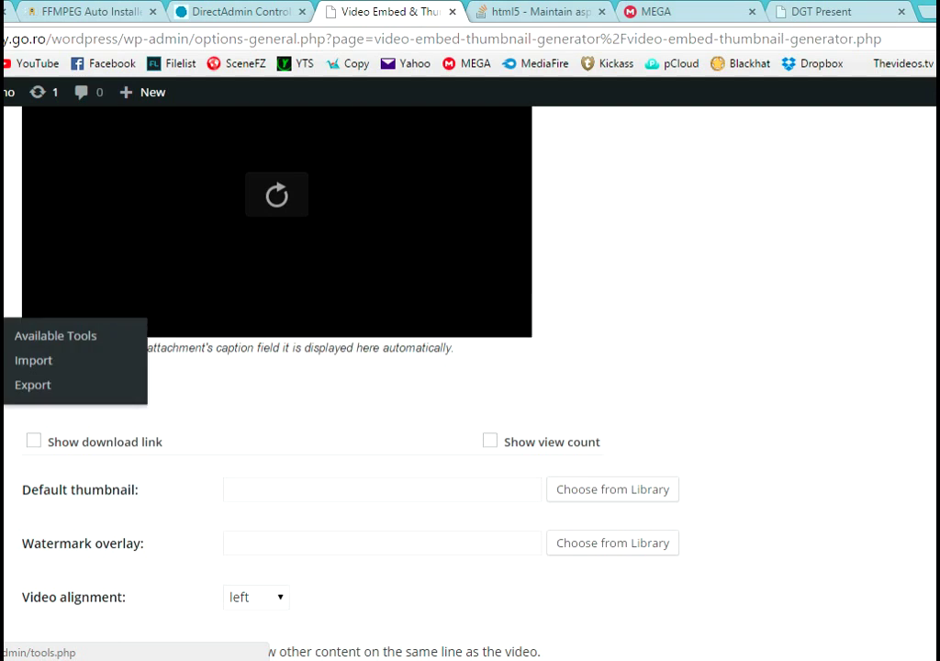
pyautogui.click(2, 140)
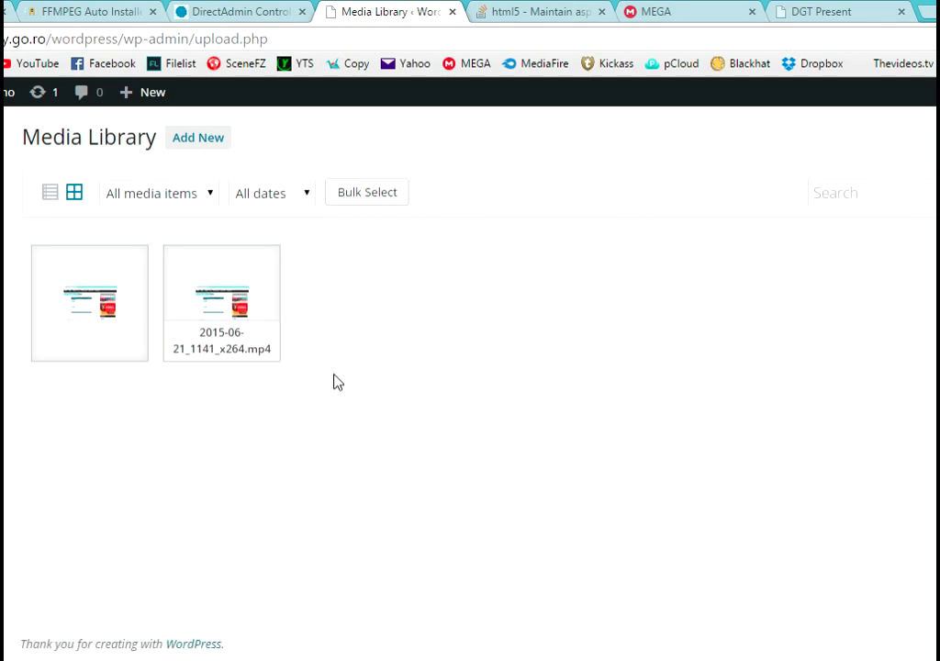
# - Open the 2015-06-21_1141_x264.mp4 attachment details and generate its thumbnails
pyautogui.click(244, 312)
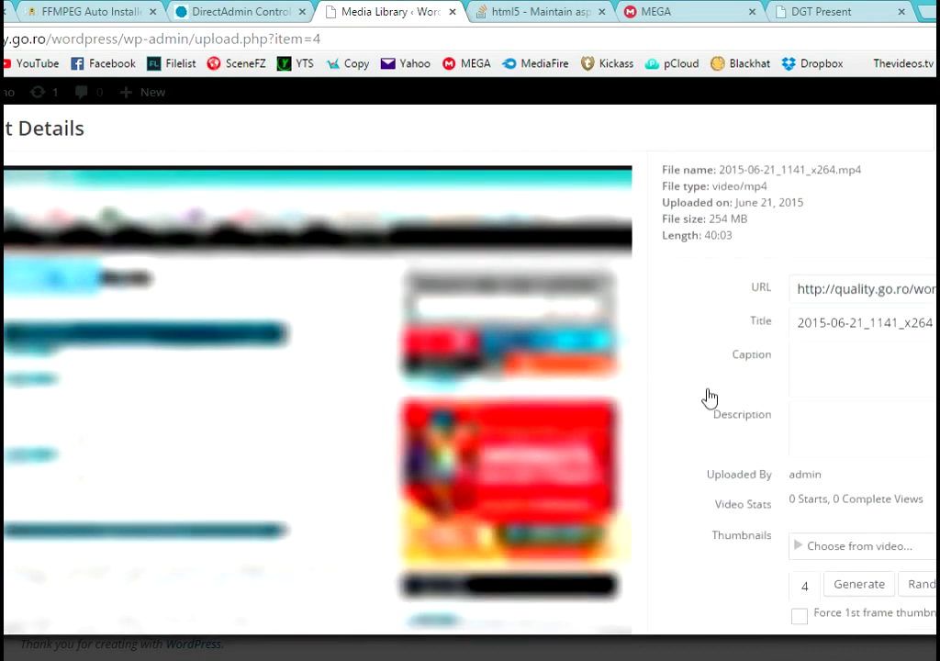
pyautogui.scroll(-2, 716, 395)
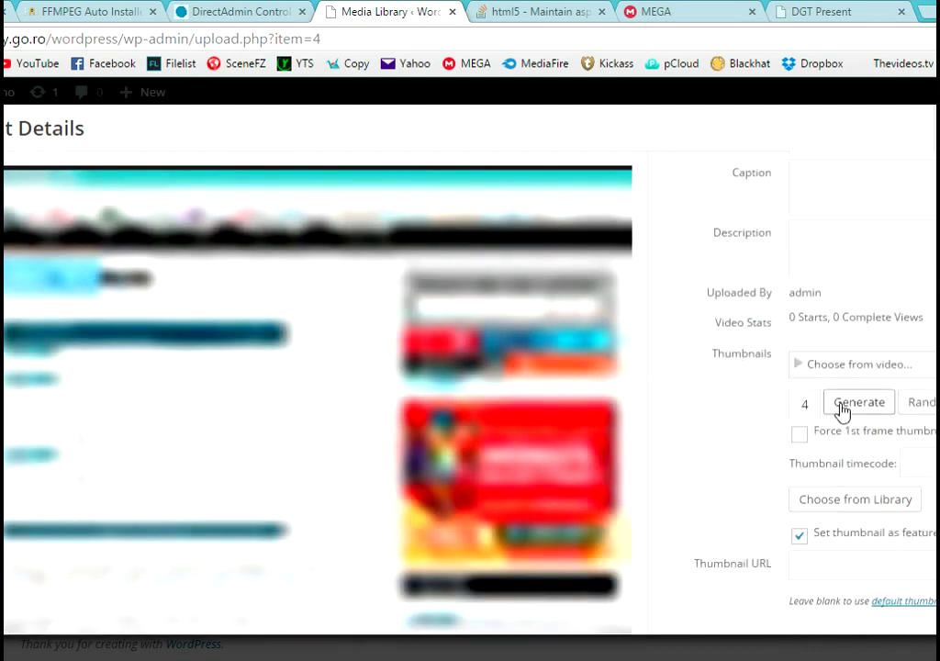
pyautogui.moveTo(817, 402); pyautogui.dragTo(782, 403)
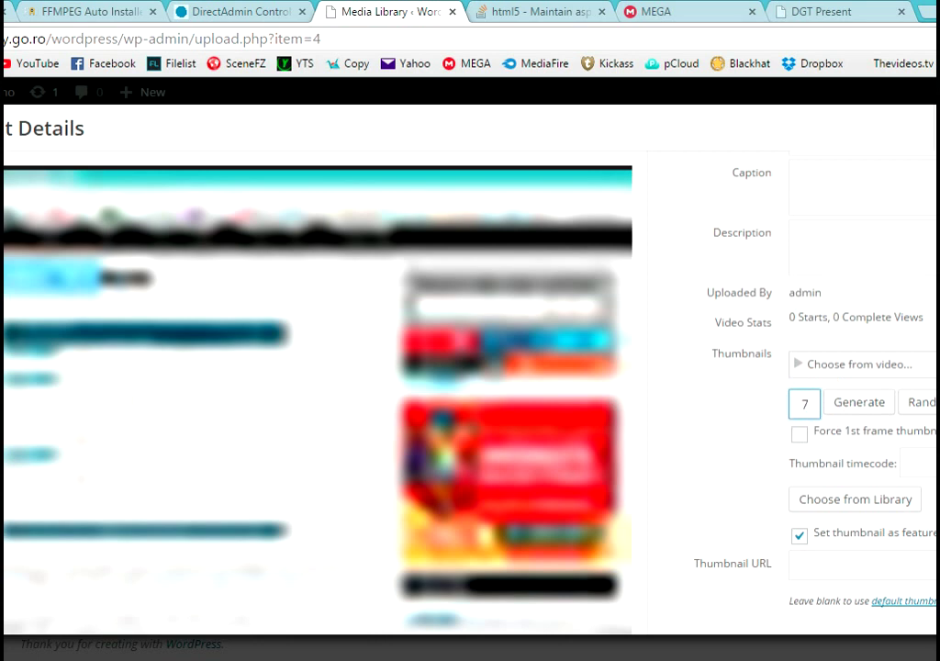
pyautogui.click(868, 412)
pyautogui.click(864, 411)
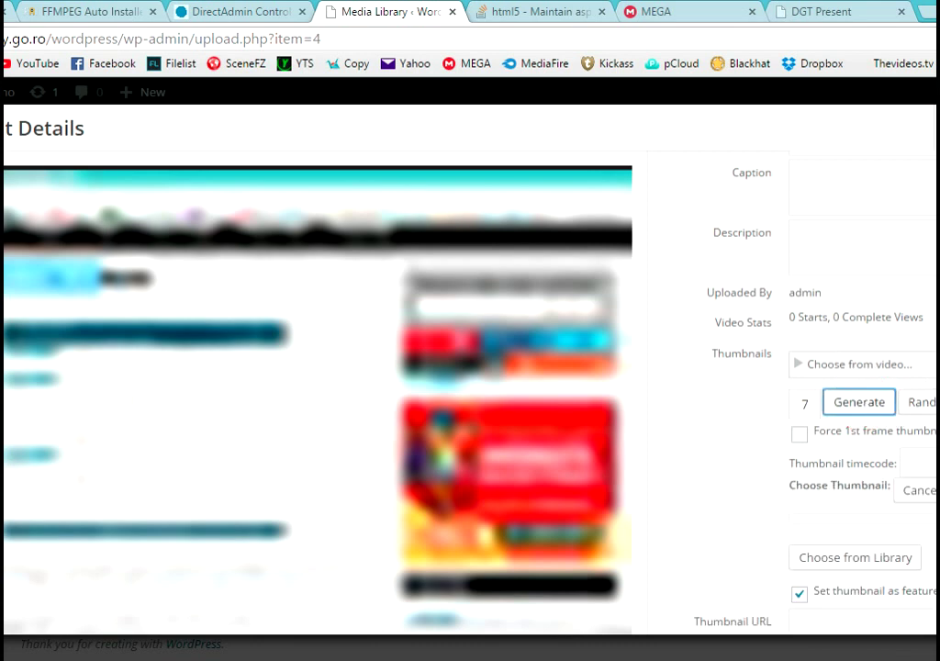
# - Try encoding a 360p H.264 copy under Additional Formats, then follow the FFMPEG error's settings link
pyautogui.scroll(-1, 817, 367)
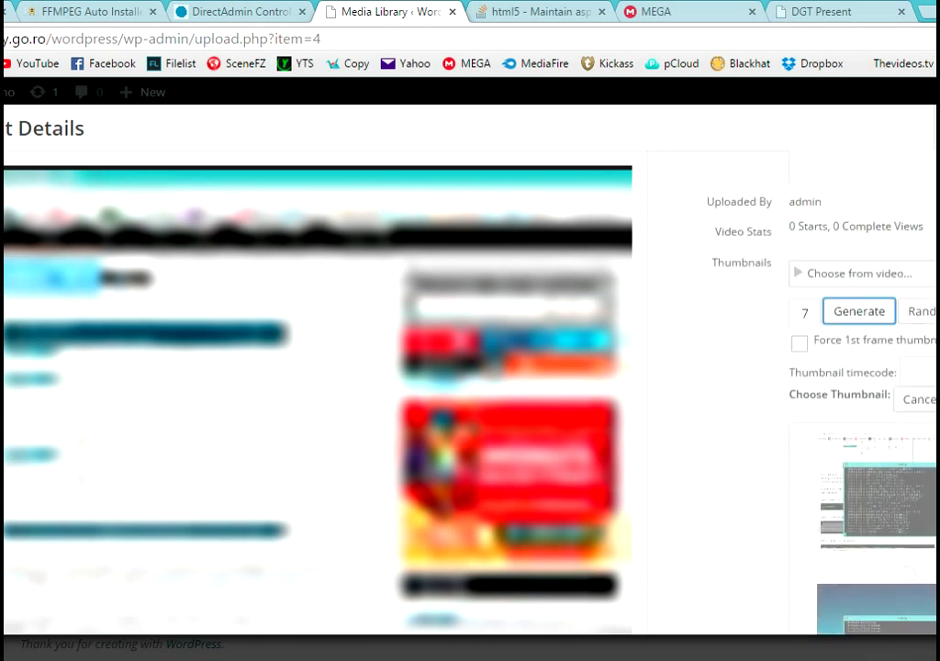
pyautogui.scroll(-2, 863, 395)
pyautogui.scroll(-1, 877, 395)
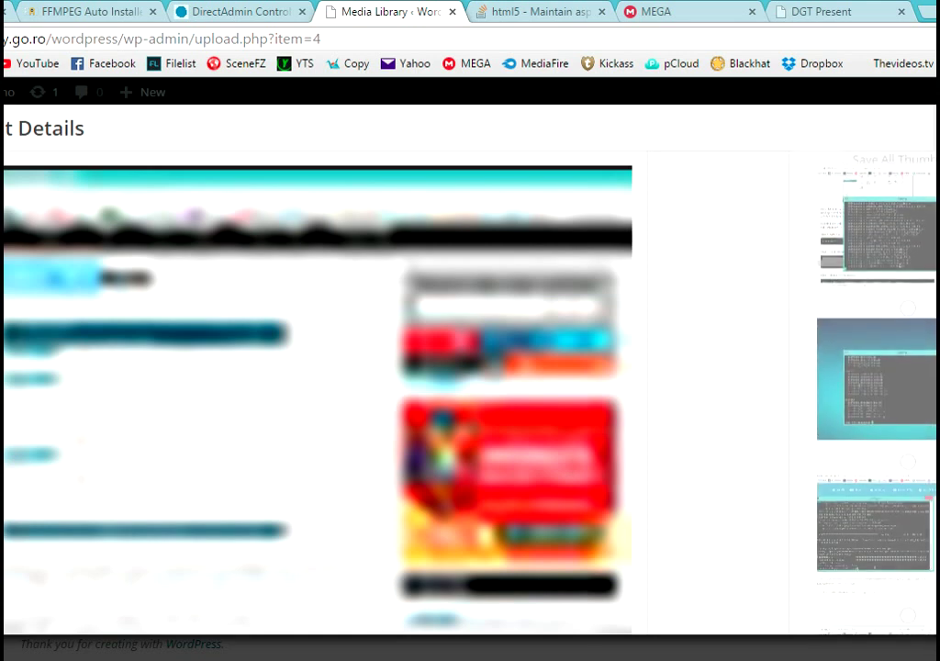
pyautogui.scroll(-4, 877, 395)
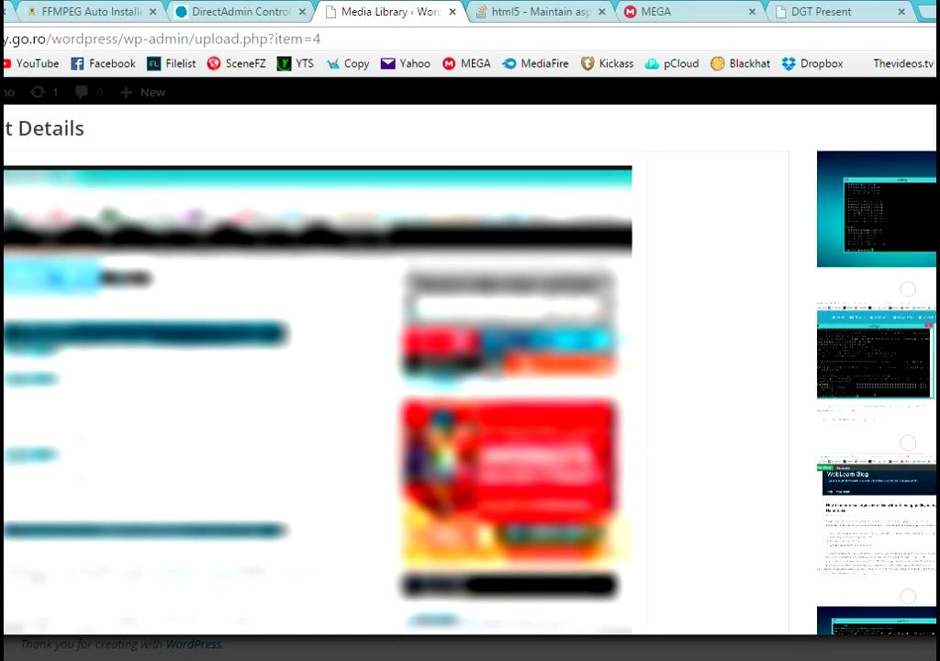
pyautogui.scroll(-1, 877, 395)
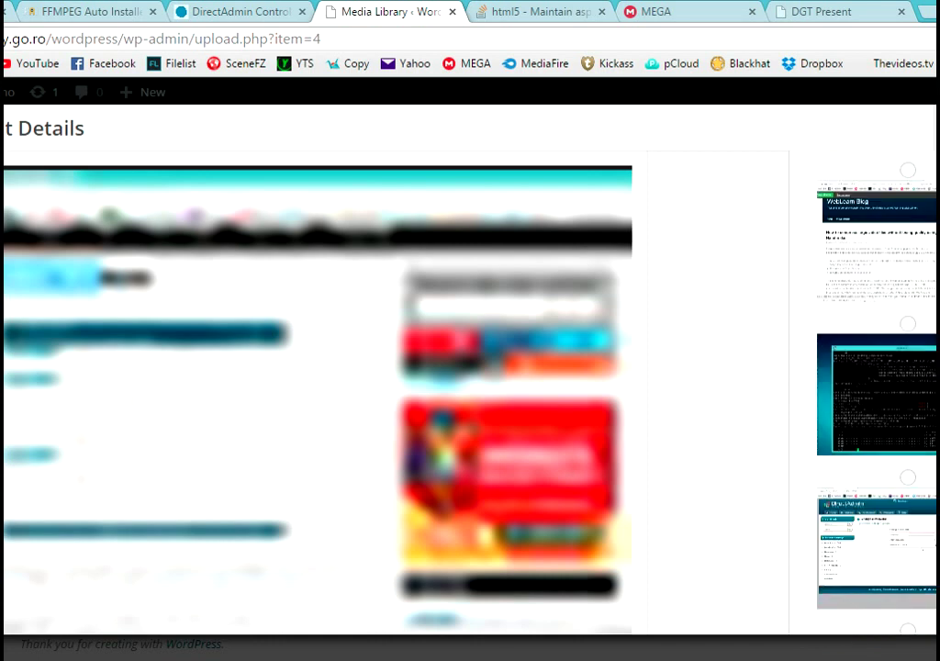
pyautogui.scroll(-2, 876, 394)
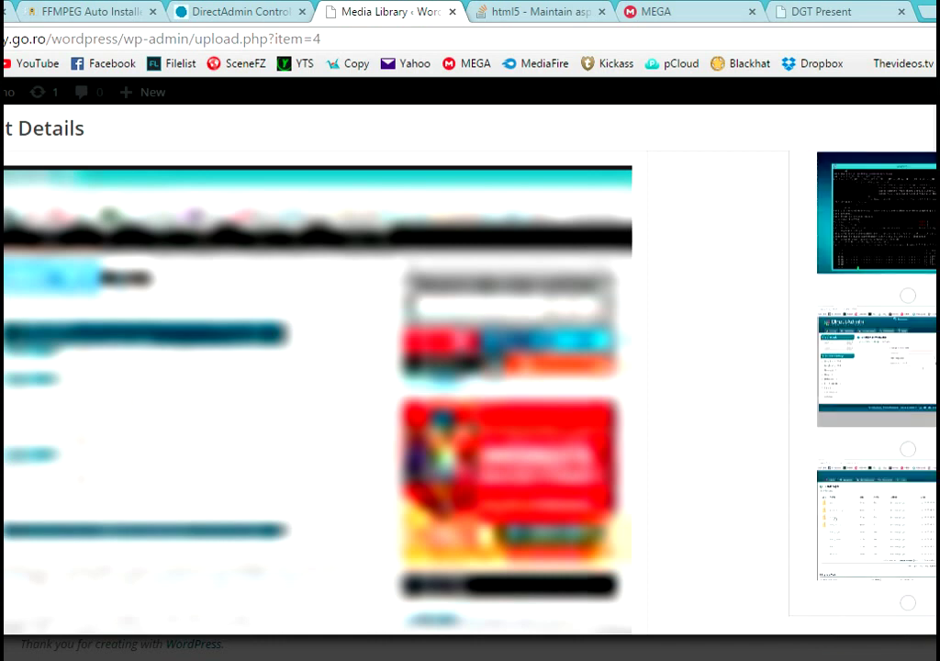
pyautogui.scroll(-3, 877, 394)
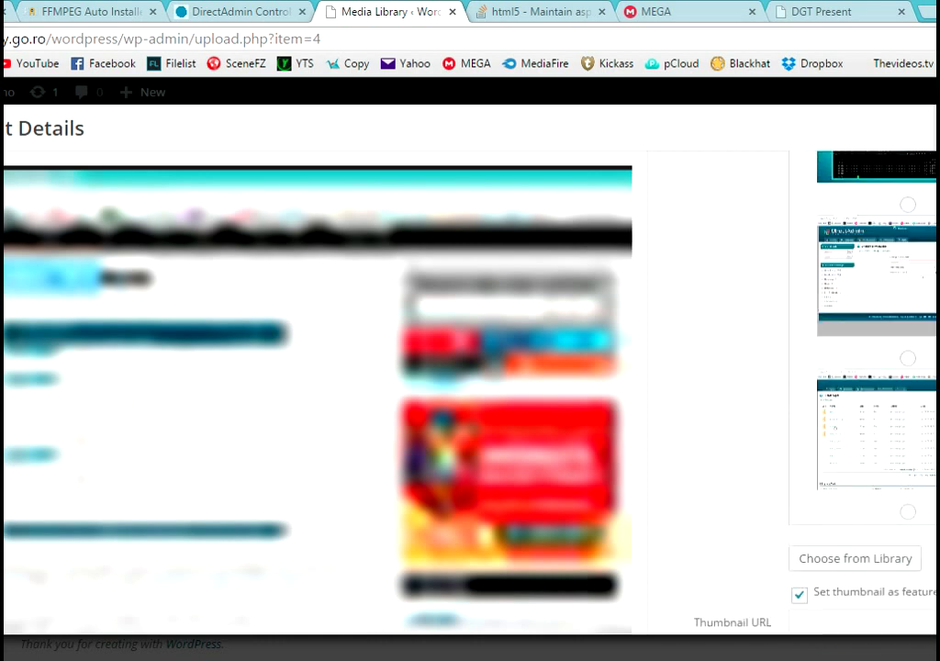
pyautogui.scroll(6, 876, 395)
pyautogui.scroll(2, 877, 395)
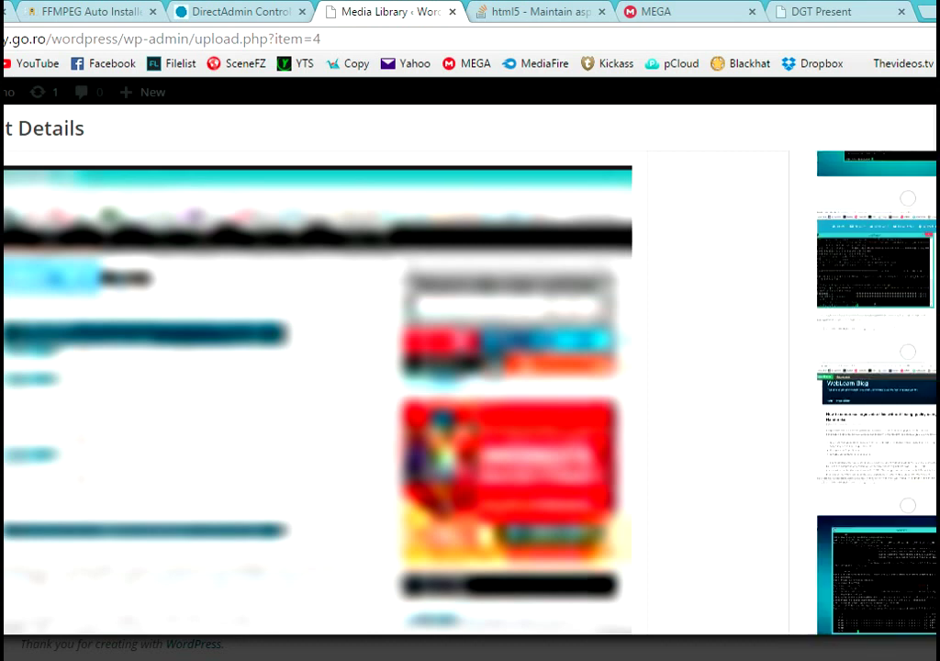
pyautogui.scroll(-3, 876, 395)
pyautogui.scroll(-1, 877, 395)
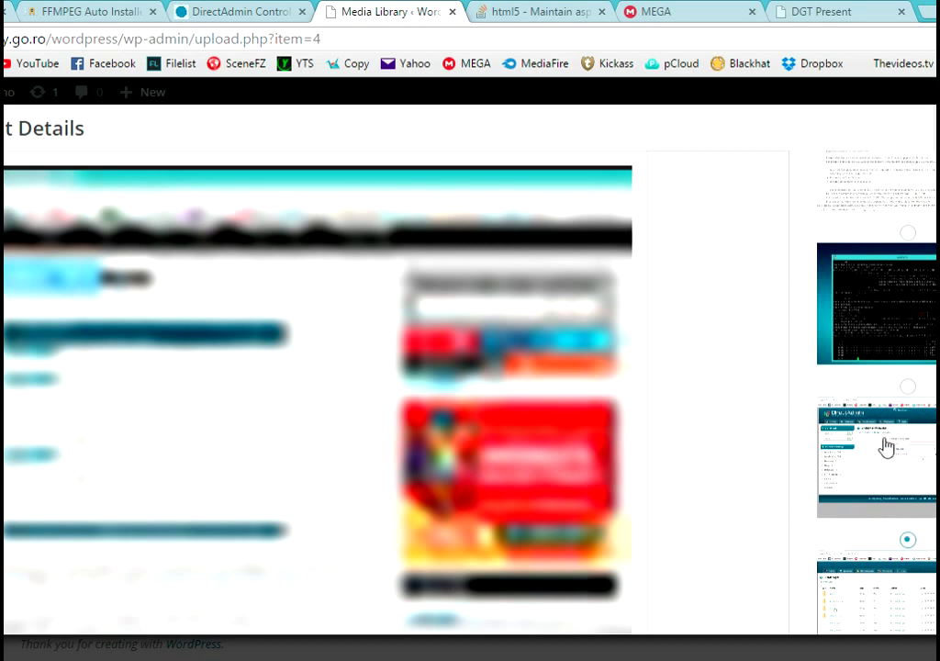
pyautogui.scroll(-5, 762, 421)
pyautogui.scroll(1, 772, 418)
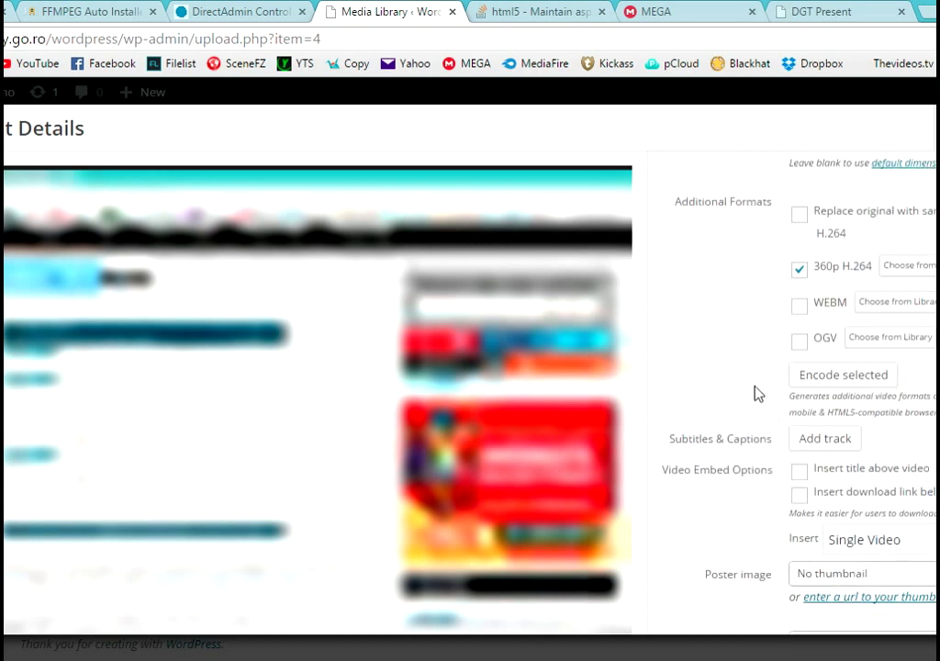
pyautogui.scroll(1, 759, 394)
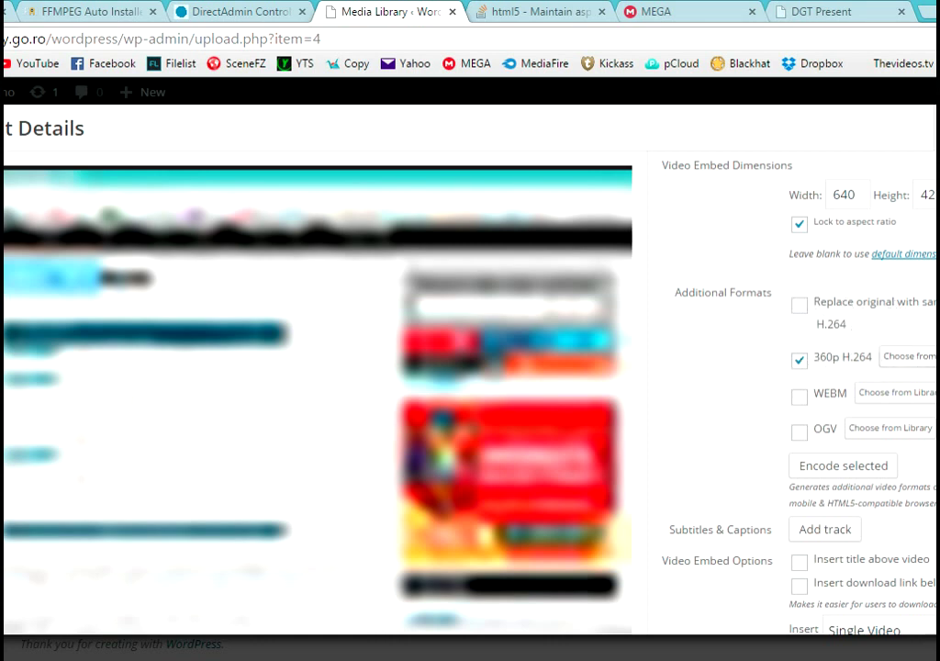
pyautogui.scroll(-1, 789, 395)
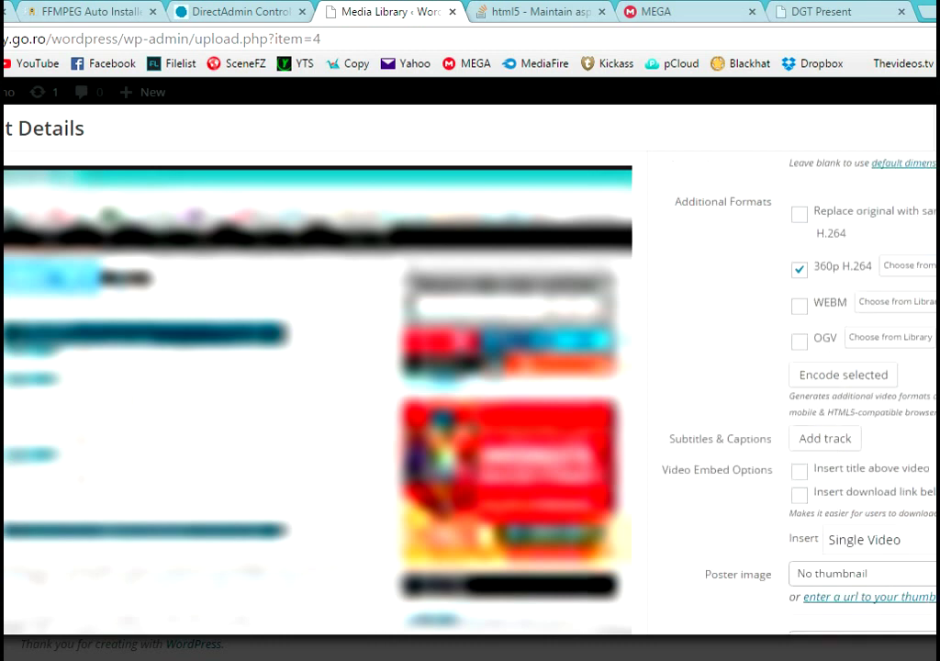
pyautogui.scroll(-1, 789, 395)
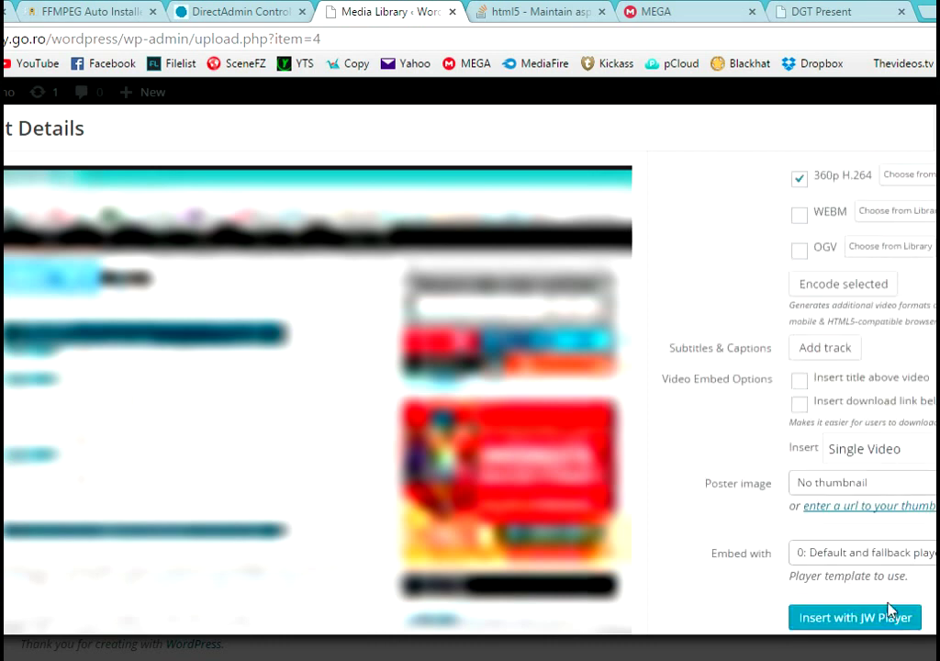
pyautogui.scroll(1, 902, 325)
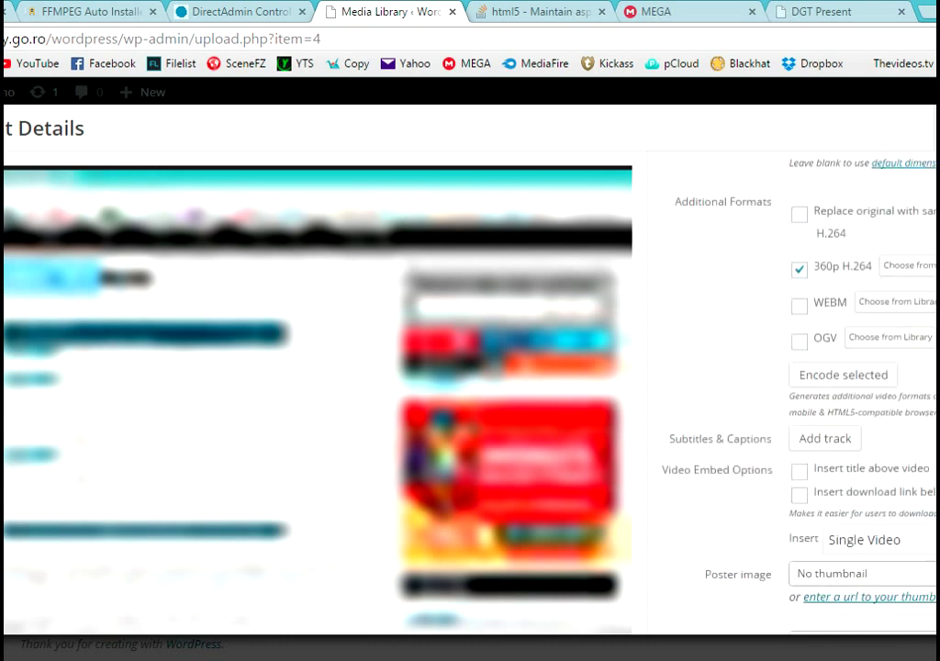
pyautogui.click(844, 378)
pyautogui.click(872, 374)
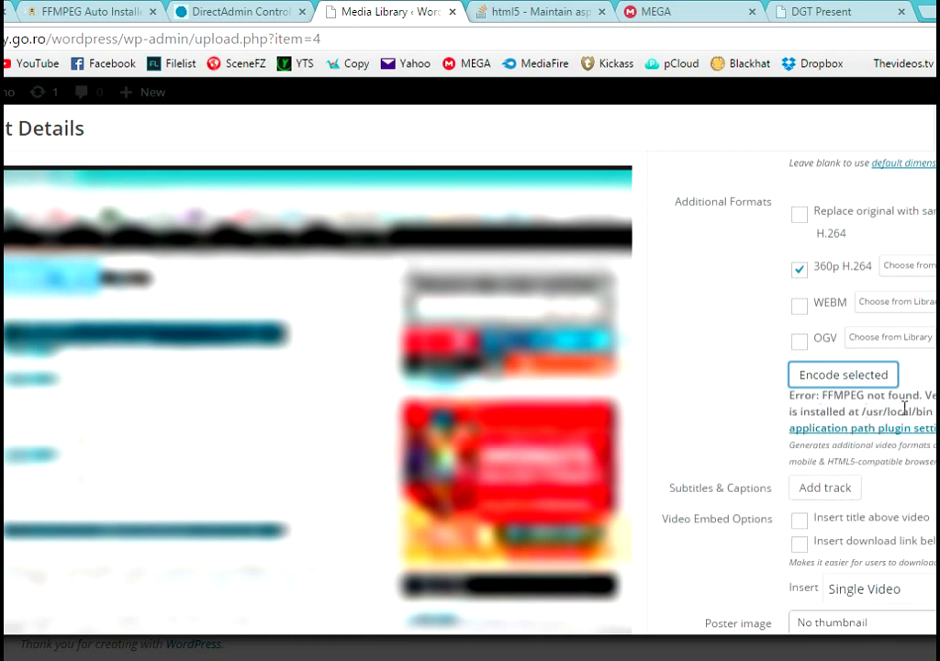
pyautogui.click(850, 383)
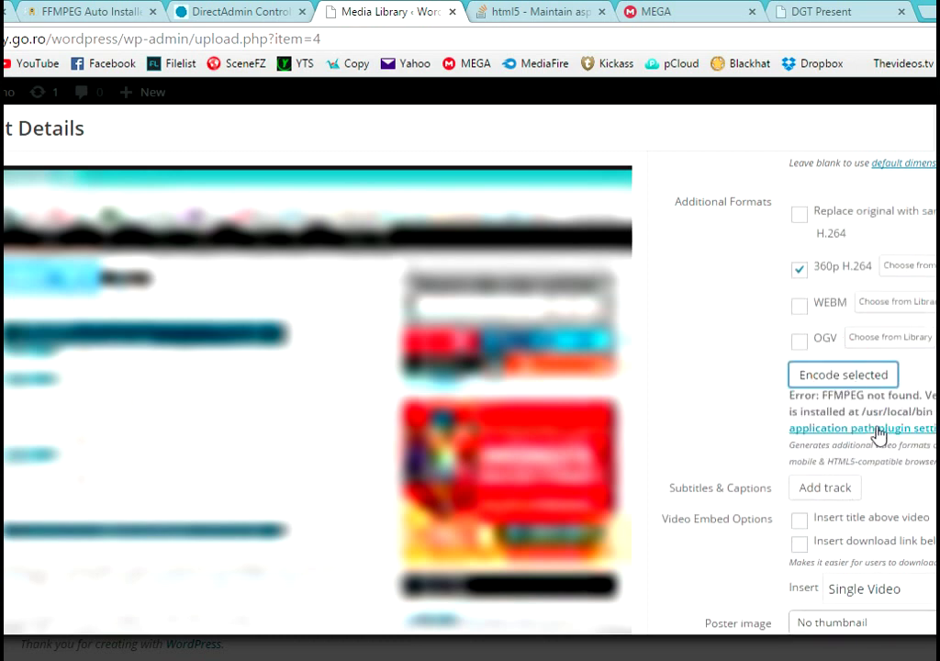
pyautogui.click(878, 431)
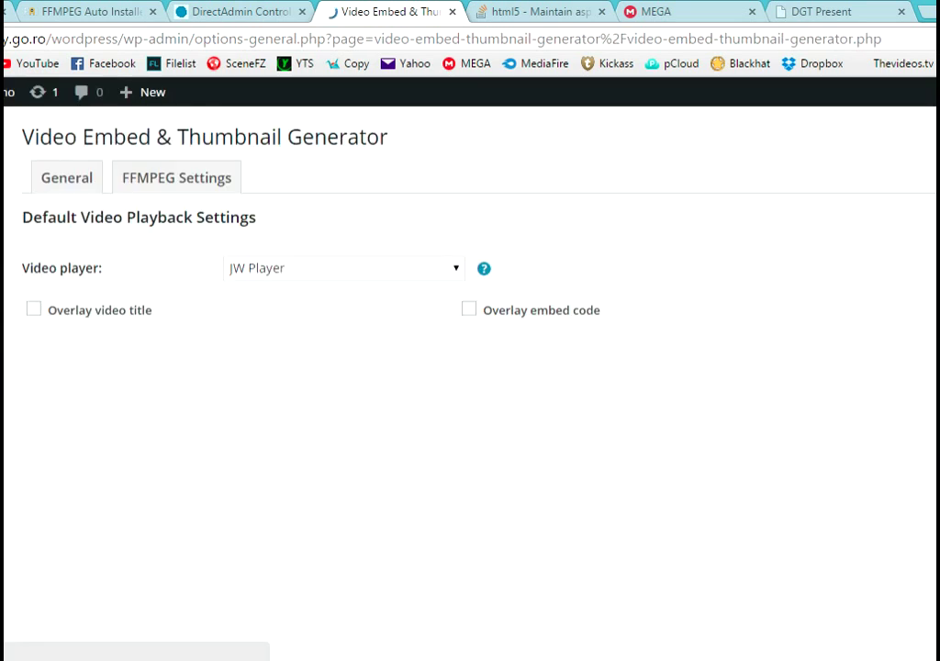
pyautogui.click(225, 185)
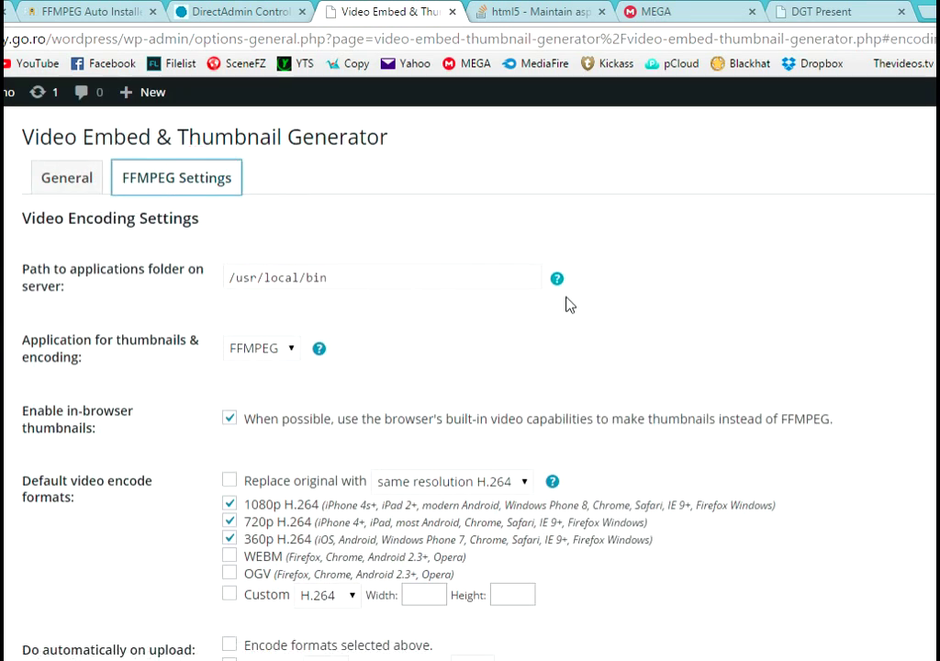
pyautogui.scroll(-8, 491, 305)
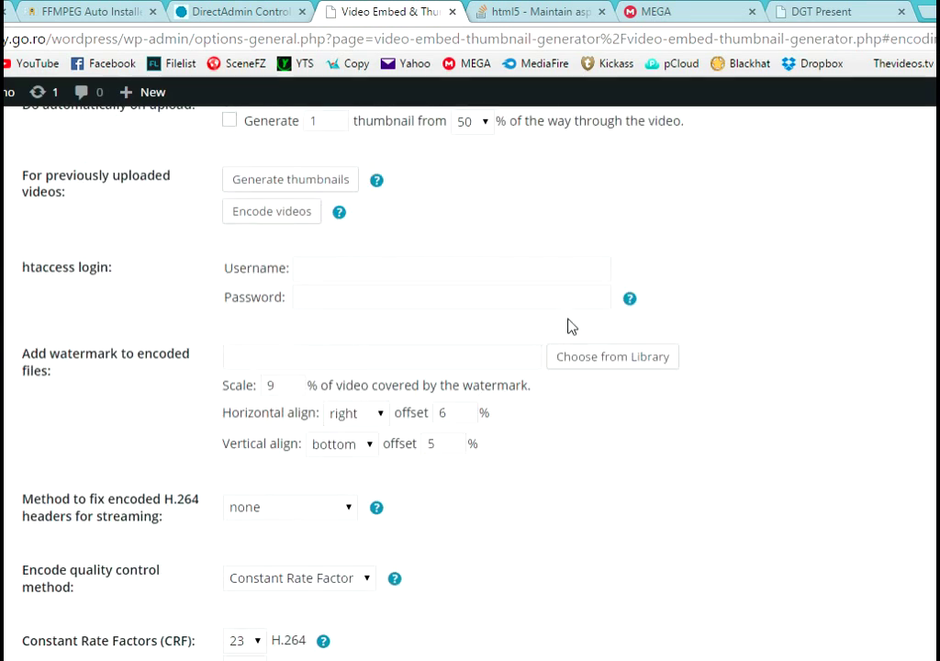
pyautogui.scroll(-9, 184, 330)
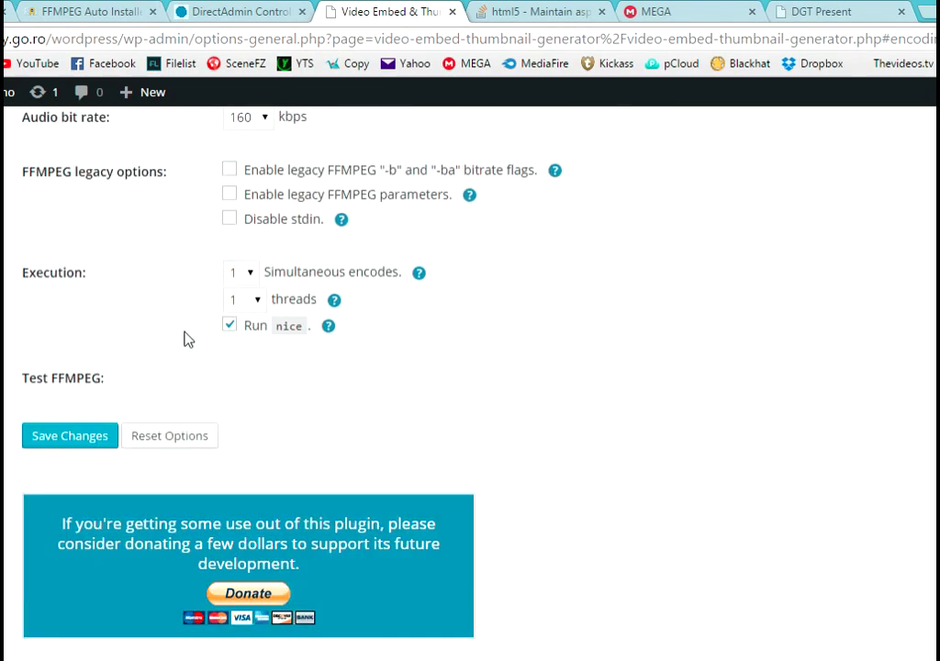
pyautogui.scroll(17, 206, 341)
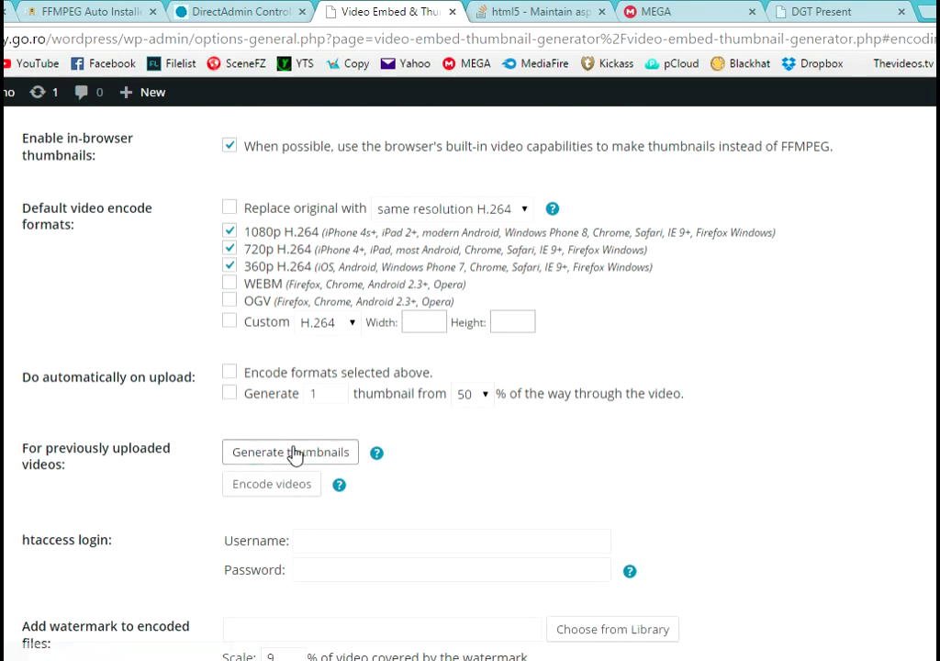
pyautogui.click(295, 452)
pyautogui.click(586, 169)
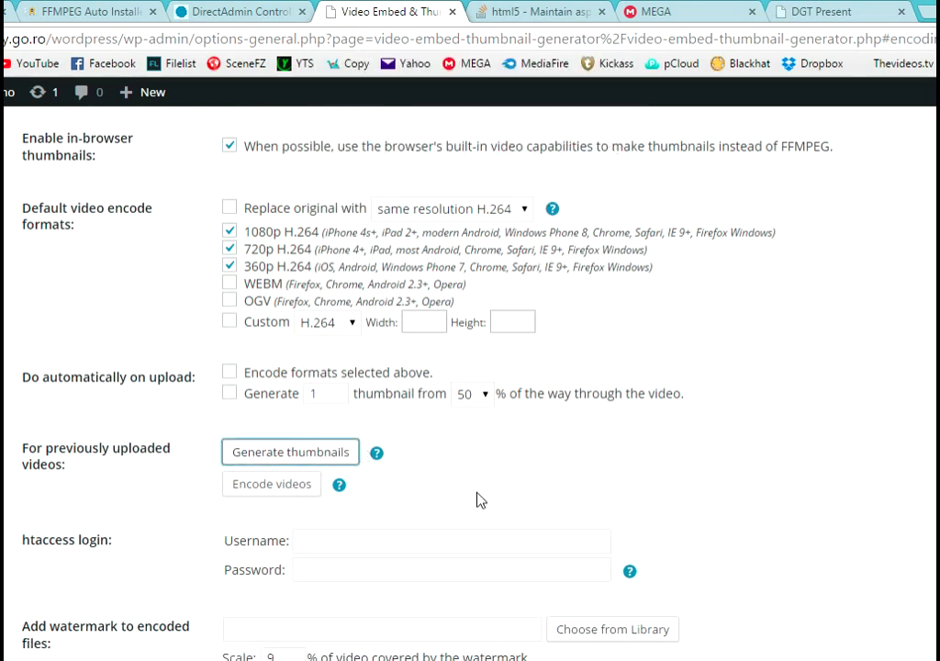
pyautogui.click(287, 485)
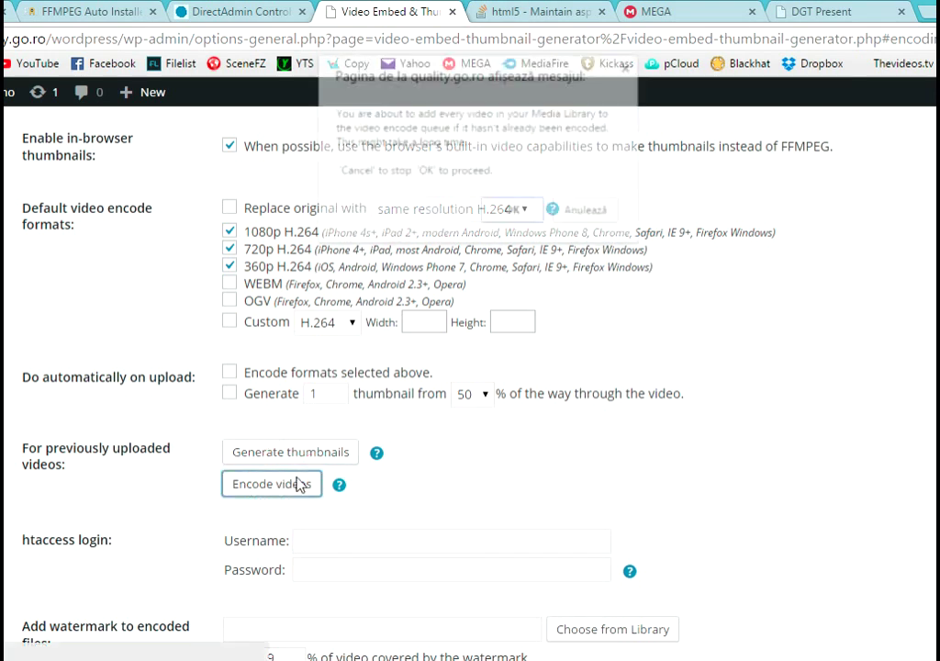
pyautogui.click(527, 220)
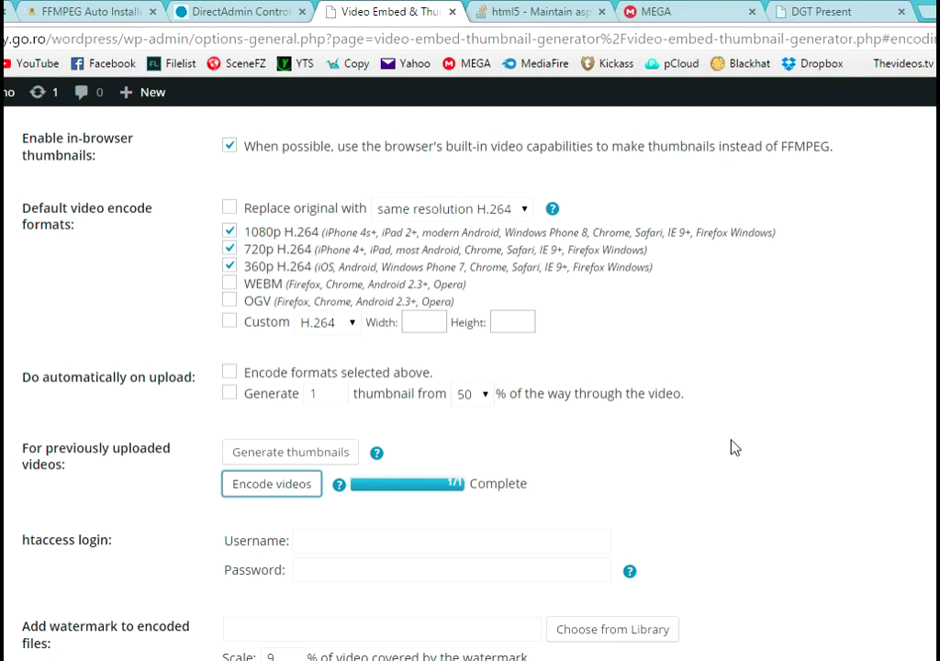
pyautogui.scroll(-8, 733, 447)
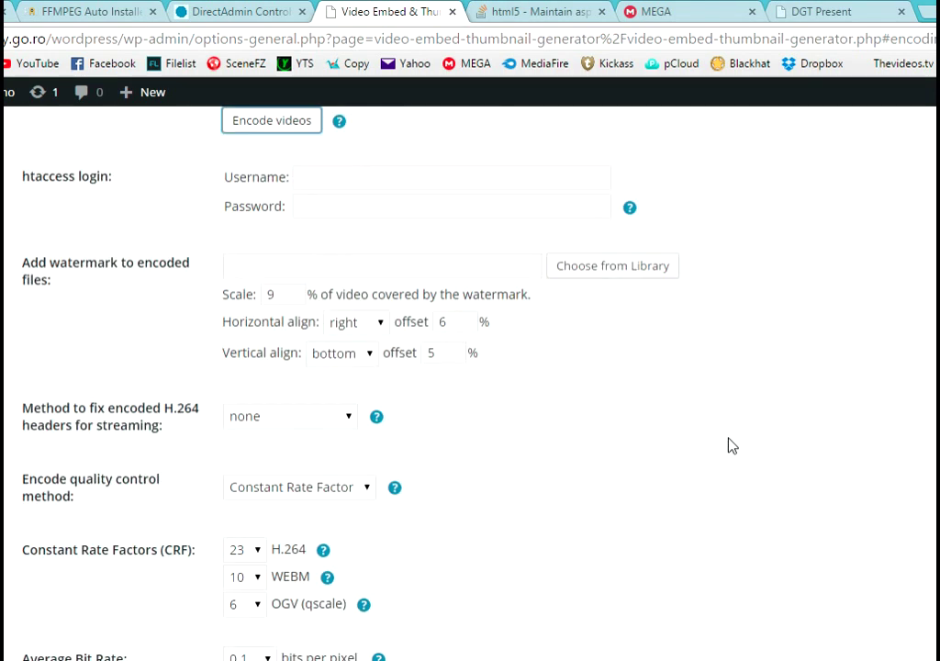
pyautogui.scroll(-3, 723, 448)
pyautogui.scroll(9, 723, 449)
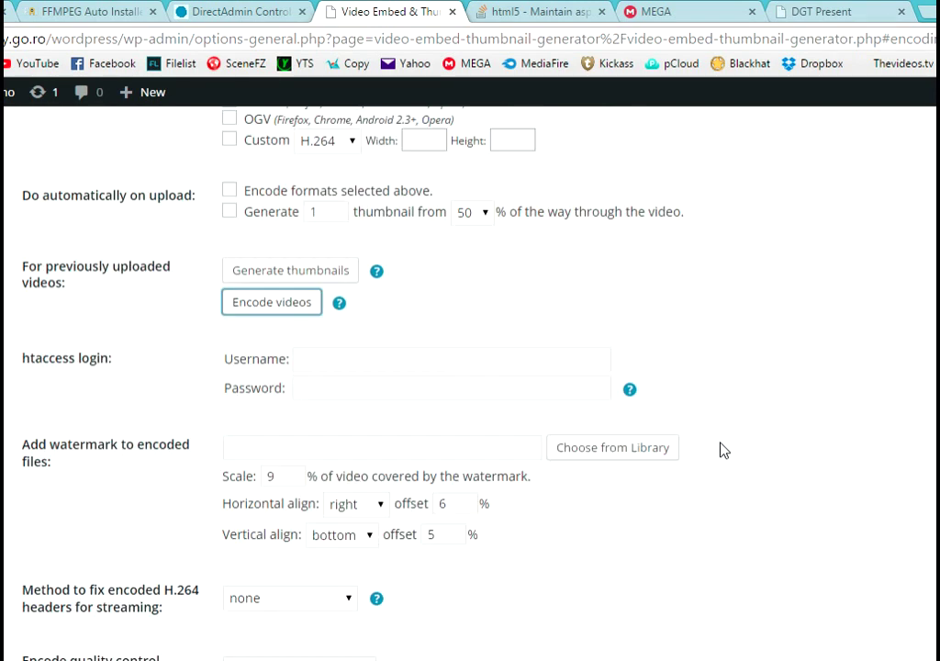
pyautogui.scroll(1, 721, 448)
pyautogui.scroll(-3, 716, 449)
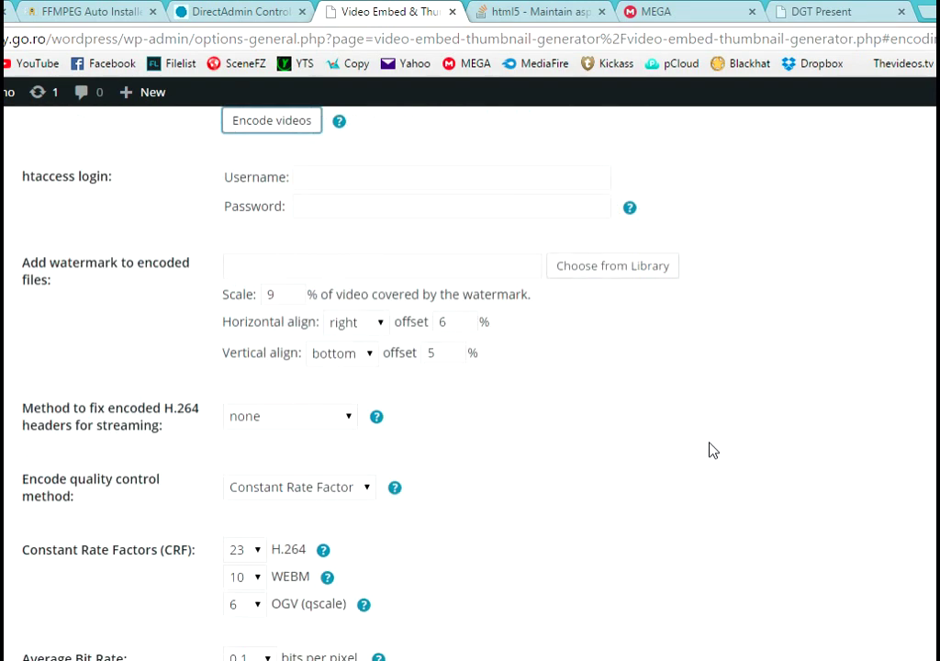
# - Set the H.264 header-fix method to movflags faststart instead of qt-faststart
pyautogui.click(310, 422)
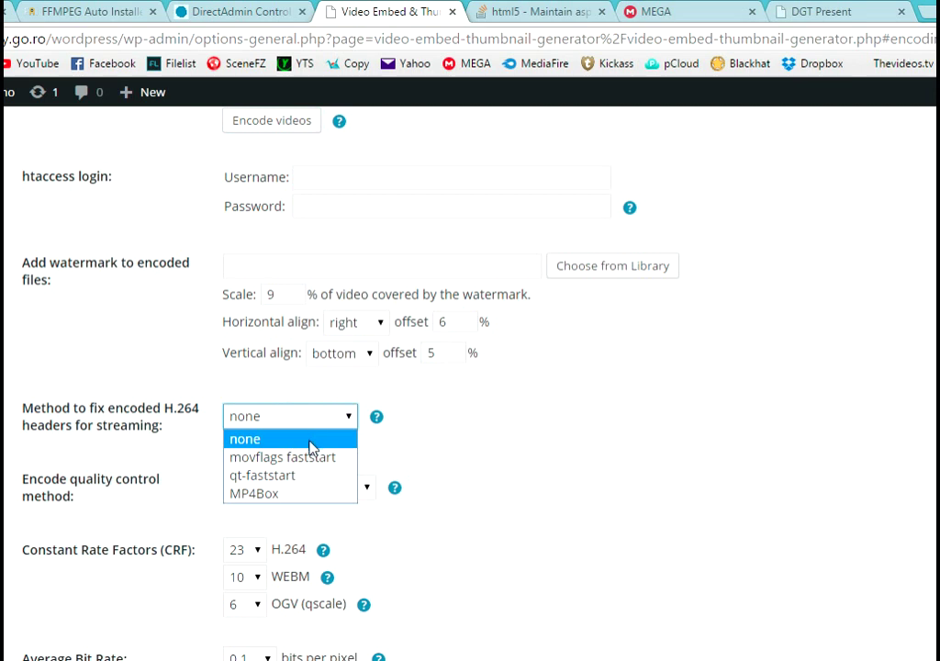
pyautogui.click(310, 476)
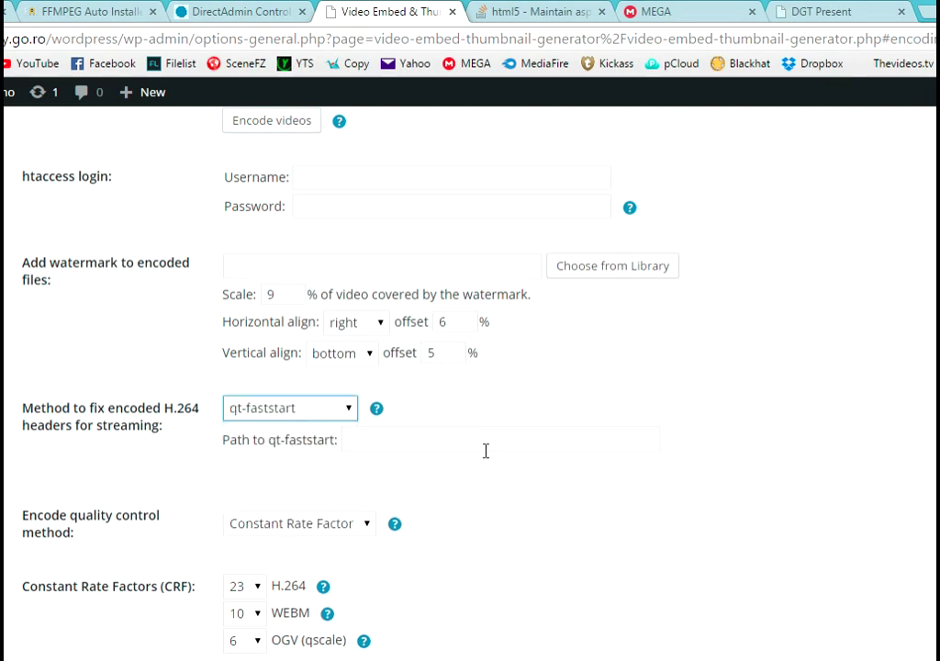
pyautogui.click(338, 412)
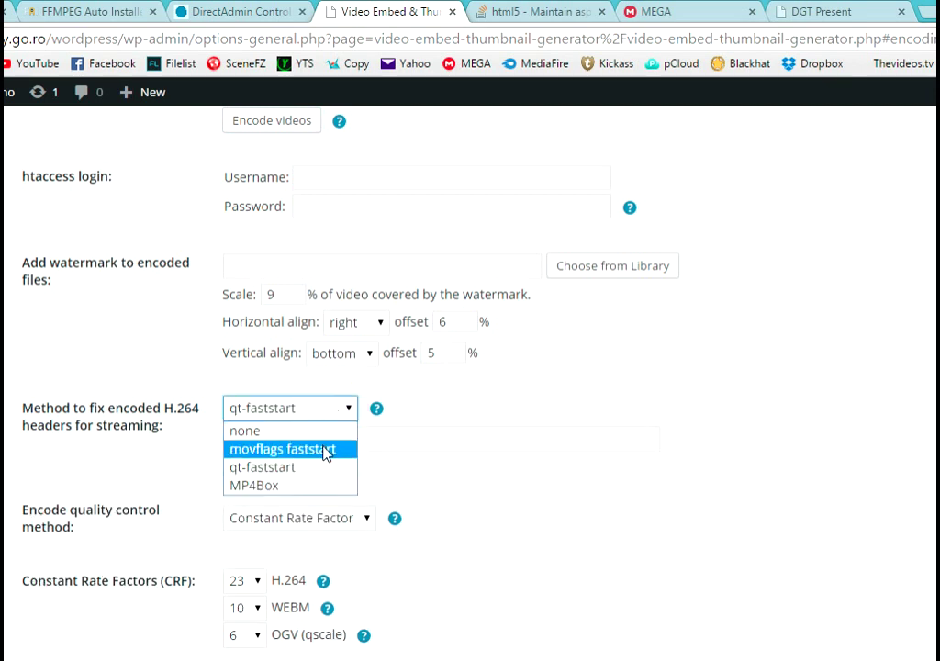
pyautogui.click(326, 453)
pyautogui.scroll(-7, 655, 480)
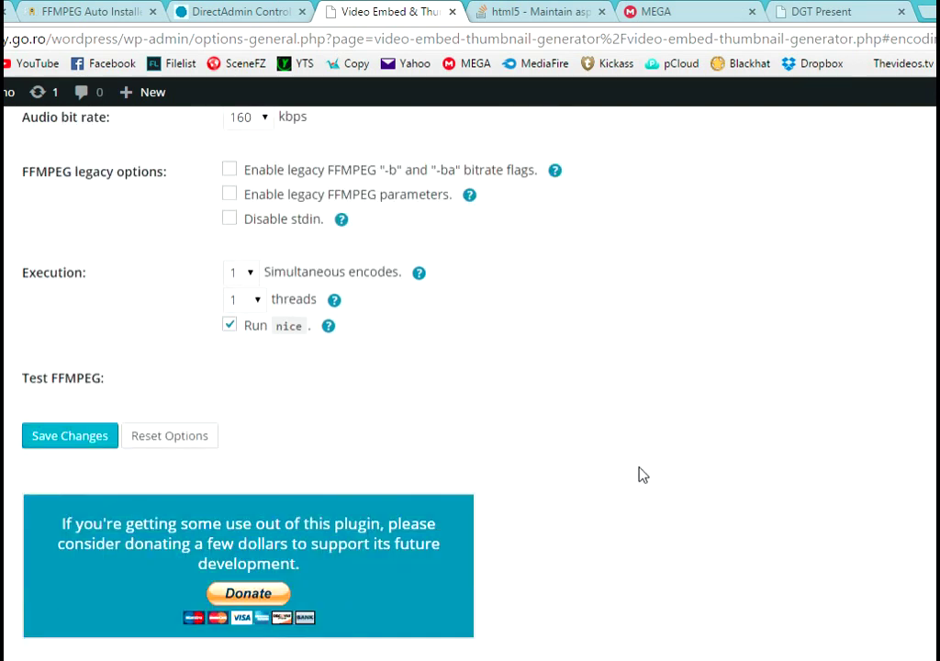
pyautogui.scroll(12, 643, 474)
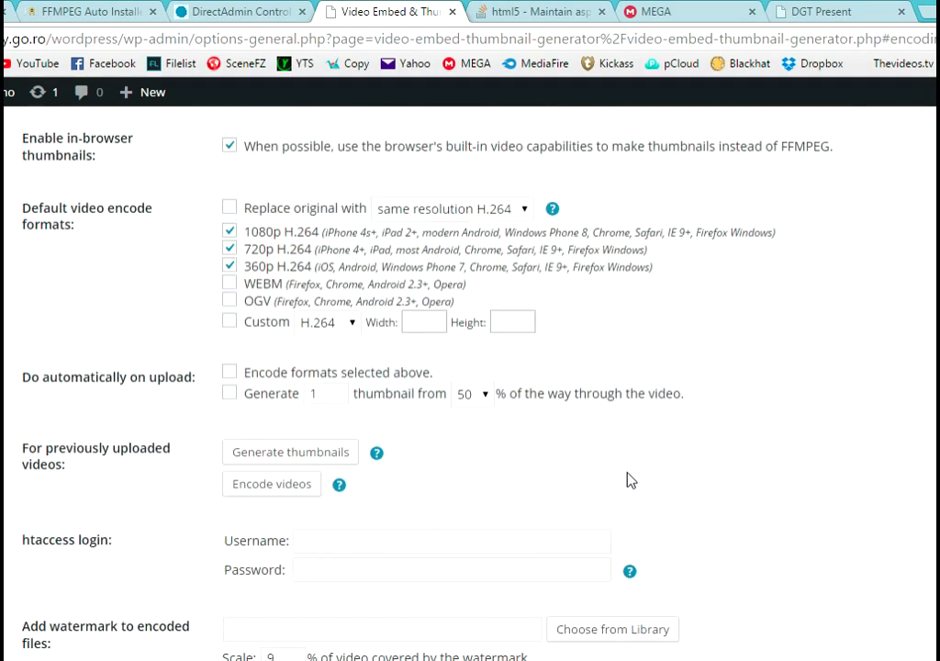
pyautogui.scroll(2, 629, 479)
# - Keep FFMPEG as the encoding application after briefly selecting LIBAV
pyautogui.click(261, 258)
pyautogui.click(262, 299)
pyautogui.click(289, 248)
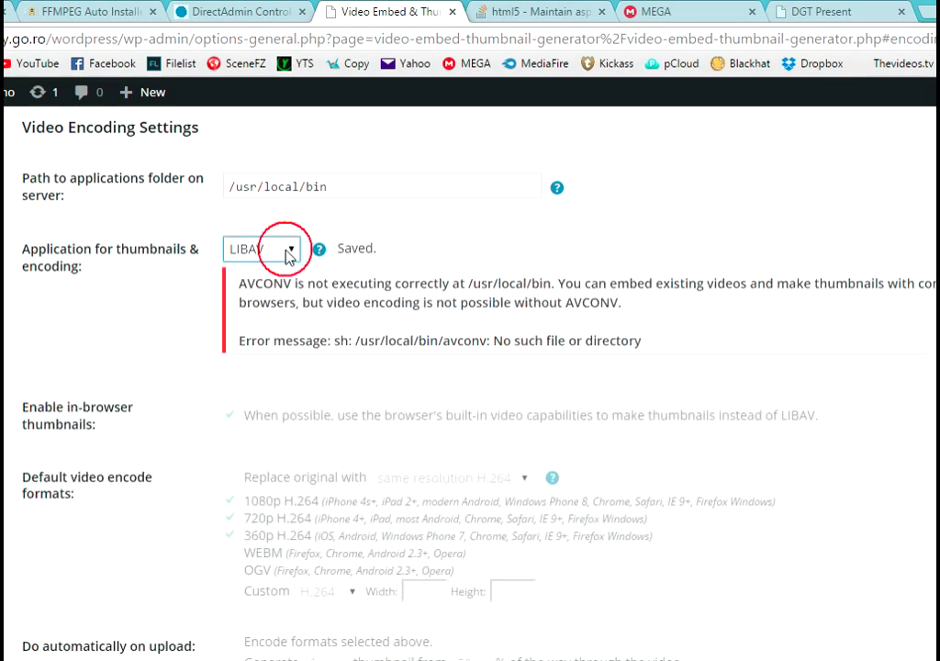
pyautogui.click(284, 271)
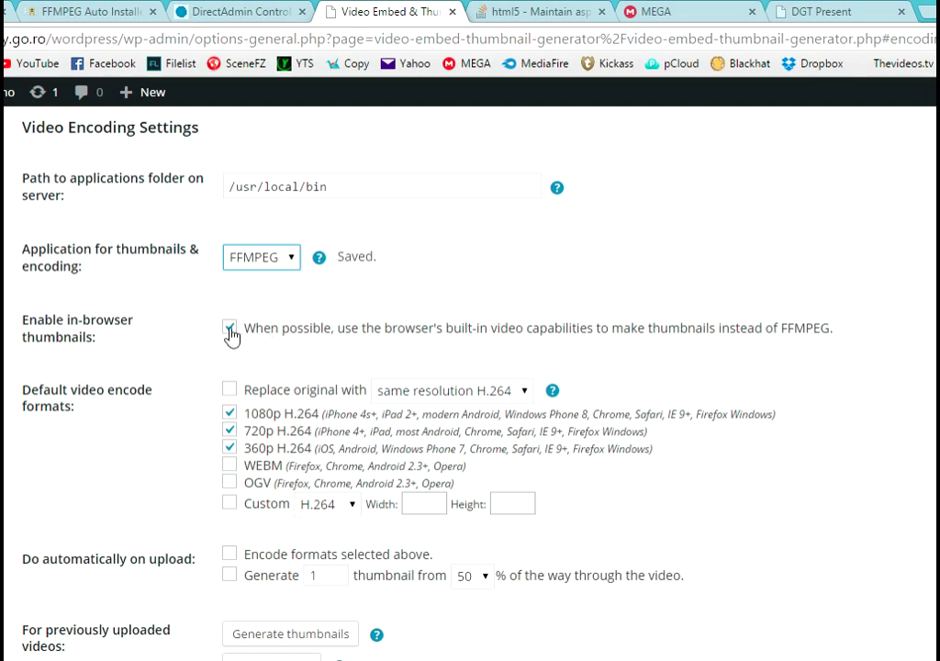
pyautogui.scroll(-2, 797, 407)
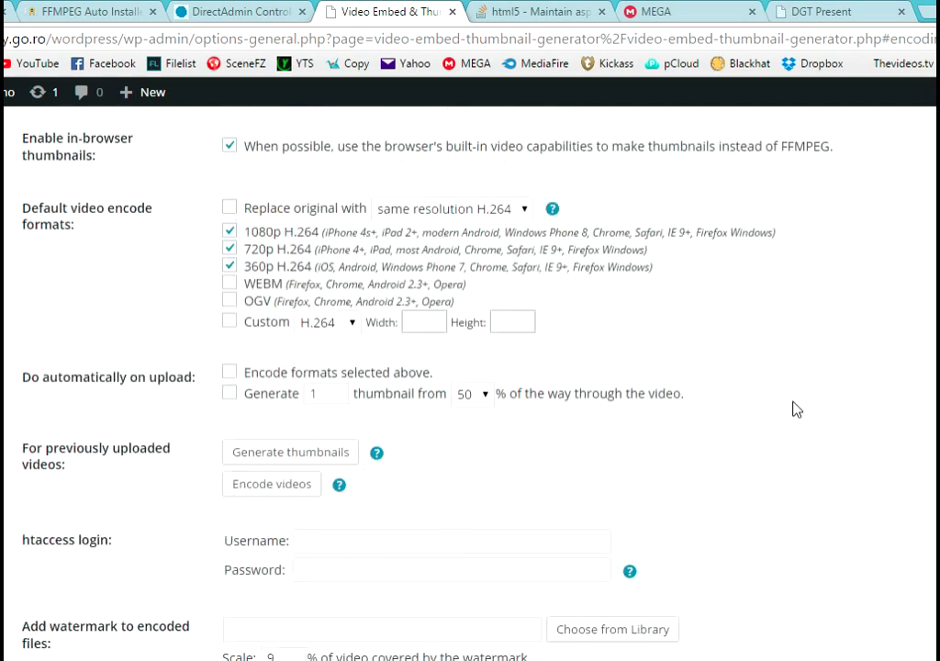
pyautogui.scroll(1, 347, 258)
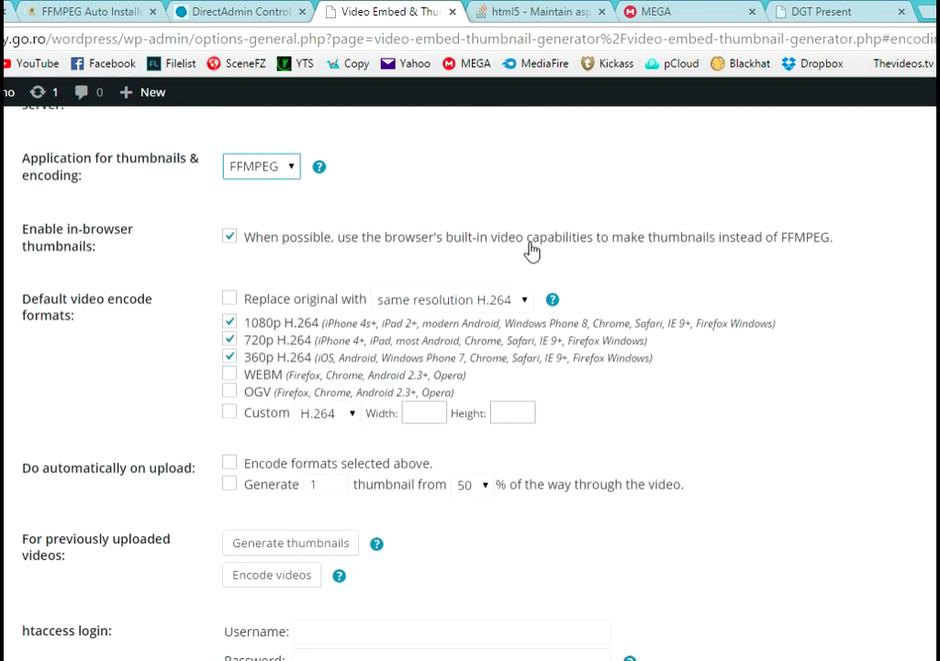
pyautogui.scroll(-10, 749, 365)
pyautogui.scroll(-10, 745, 372)
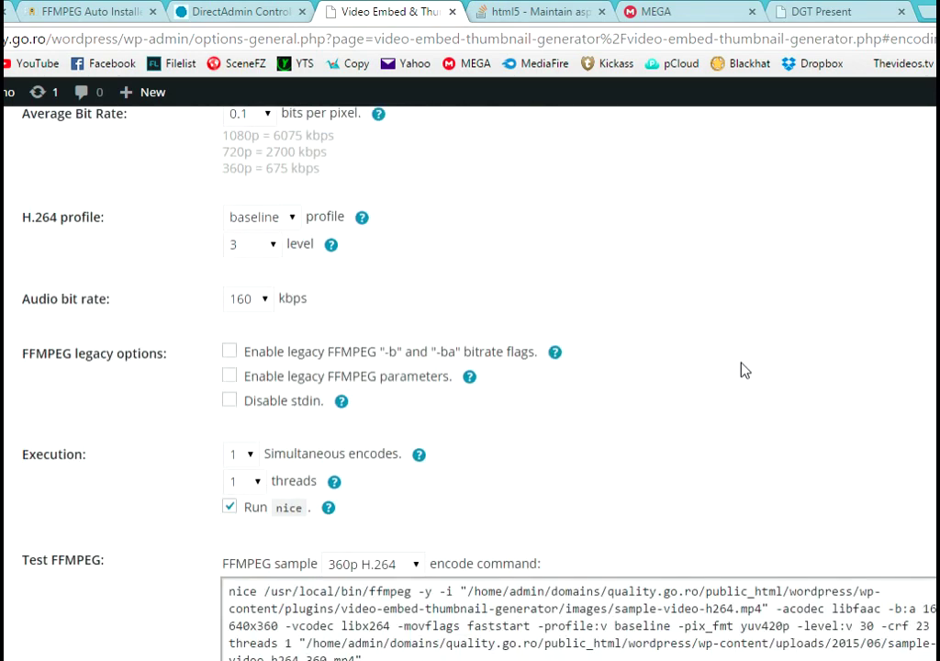
pyautogui.scroll(-6, 725, 418)
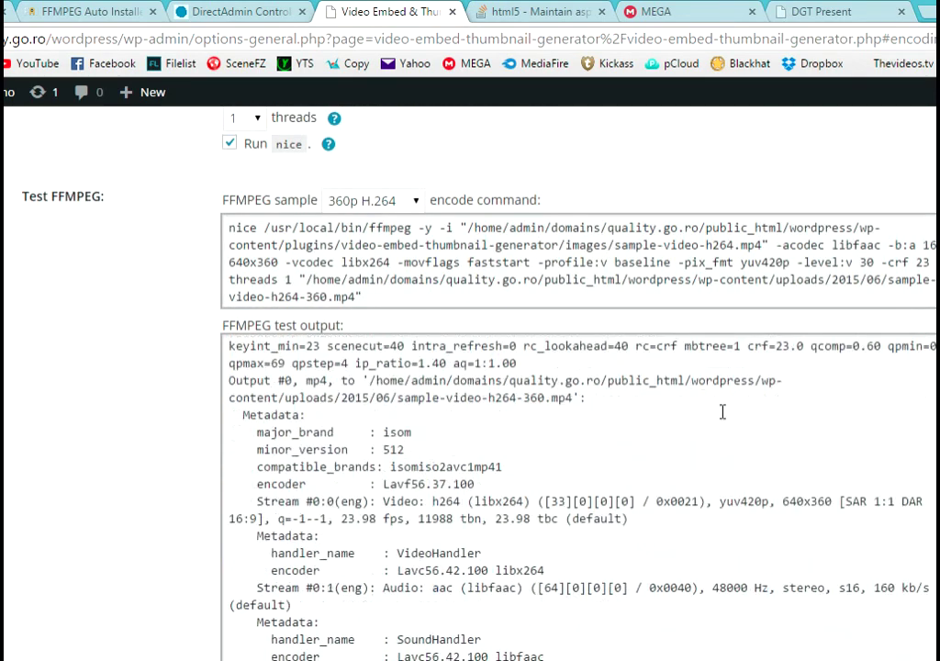
pyautogui.scroll(4, 73, 311)
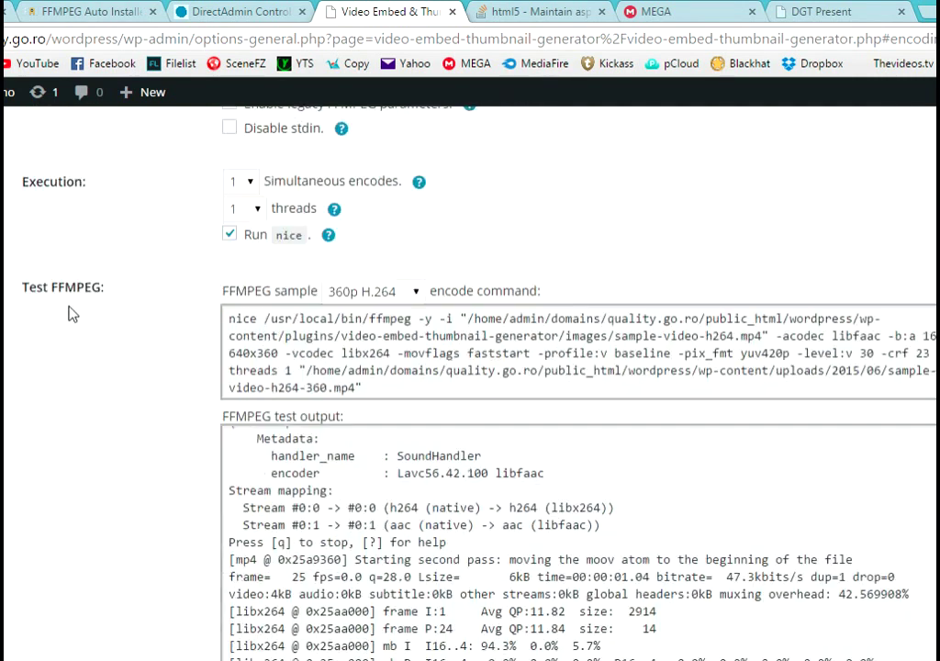
# - Run the FFMPEG test with the 720p H.264 sample and save the settings
pyautogui.click(374, 292)
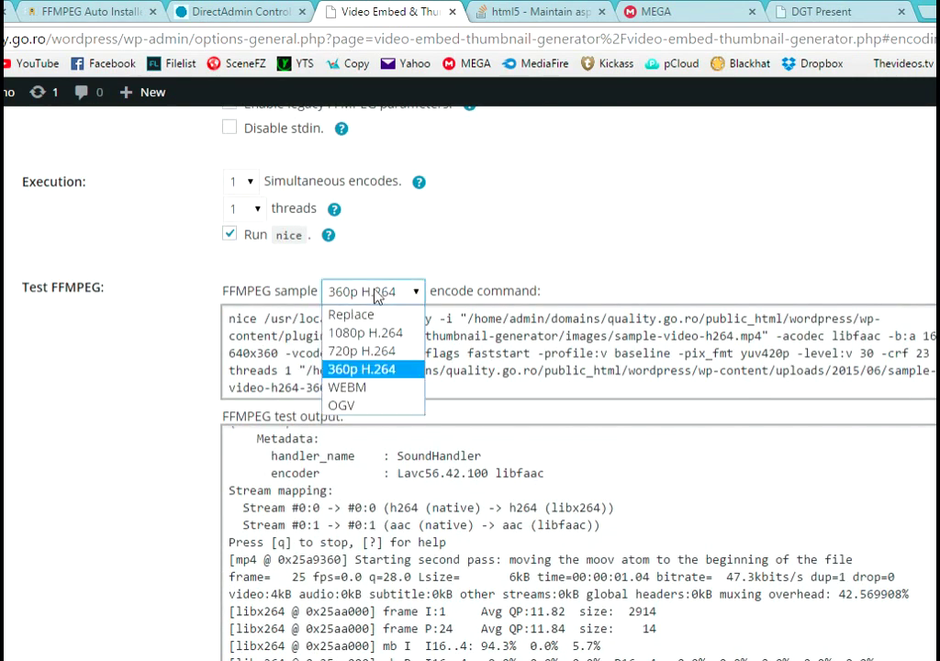
pyautogui.click(372, 352)
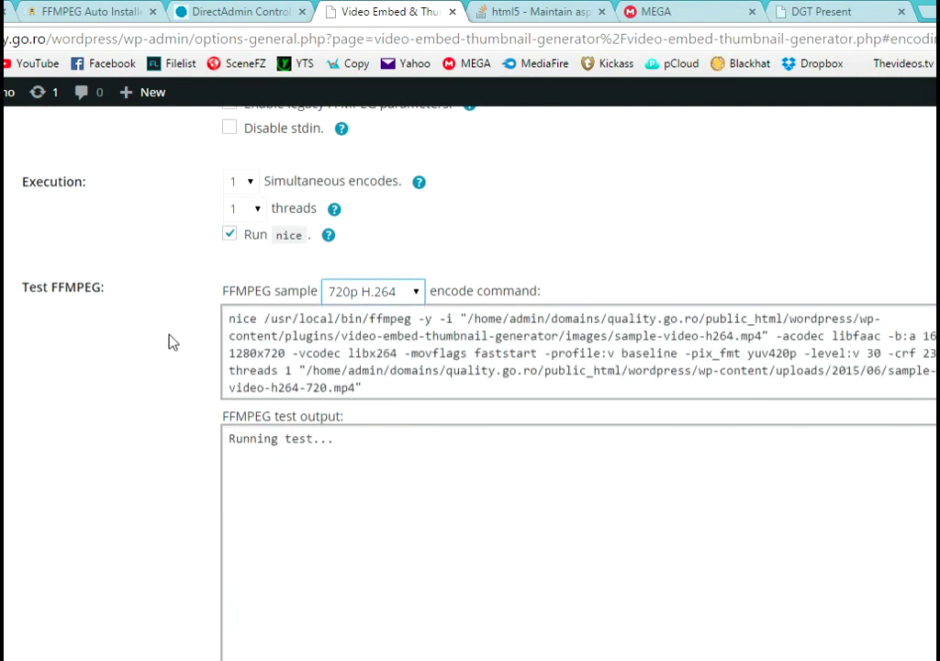
pyautogui.scroll(-5, 168, 345)
pyautogui.scroll(-3, 422, 312)
pyautogui.scroll(-5, 423, 312)
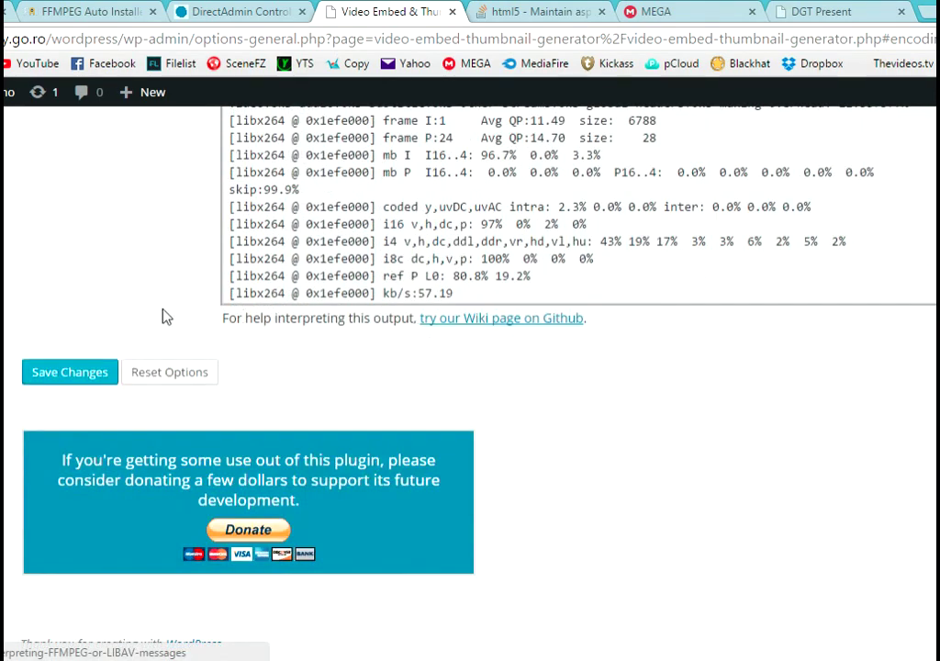
pyautogui.scroll(3, 124, 480)
pyautogui.click(72, 644)
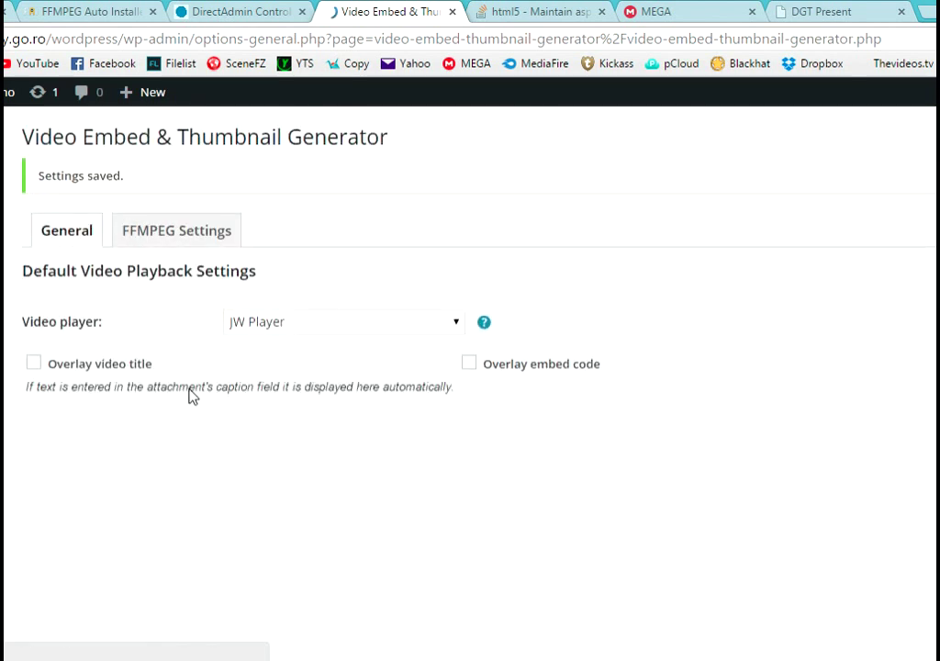
# - In Tools > Video Encode Queue, queue a 360p H.264 encode of 2015-06-21_1141_x264
pyautogui.scroll(-1, 162, 402)
pyautogui.moveTo(3, 333)
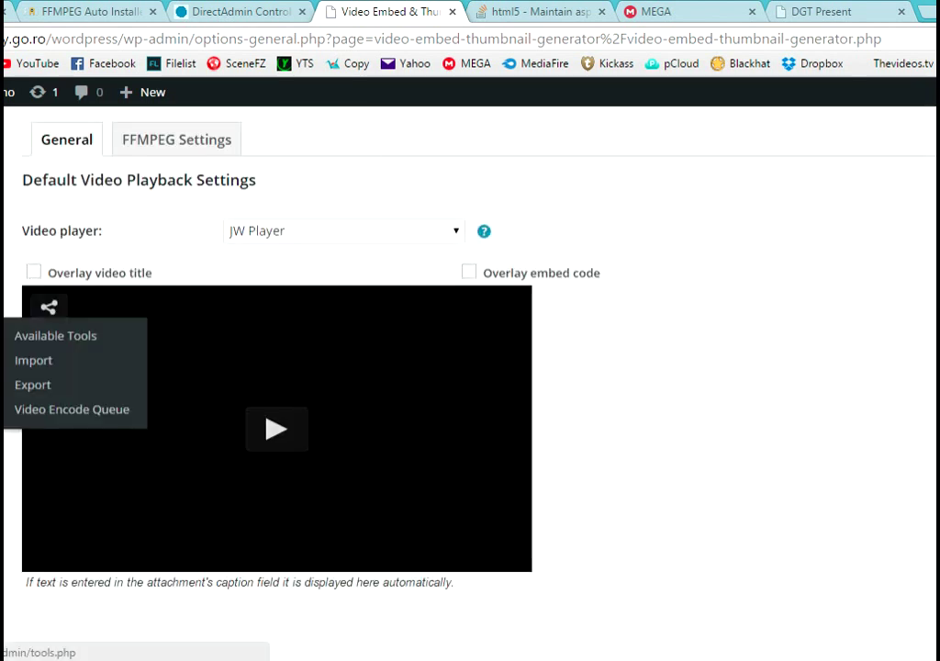
pyautogui.click(66, 411)
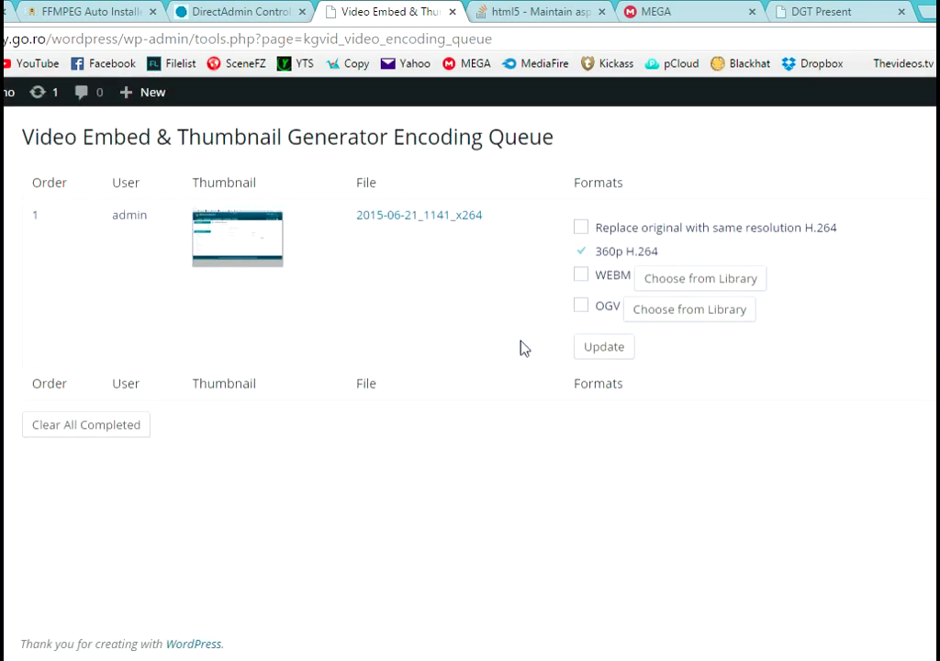
pyautogui.click(601, 350)
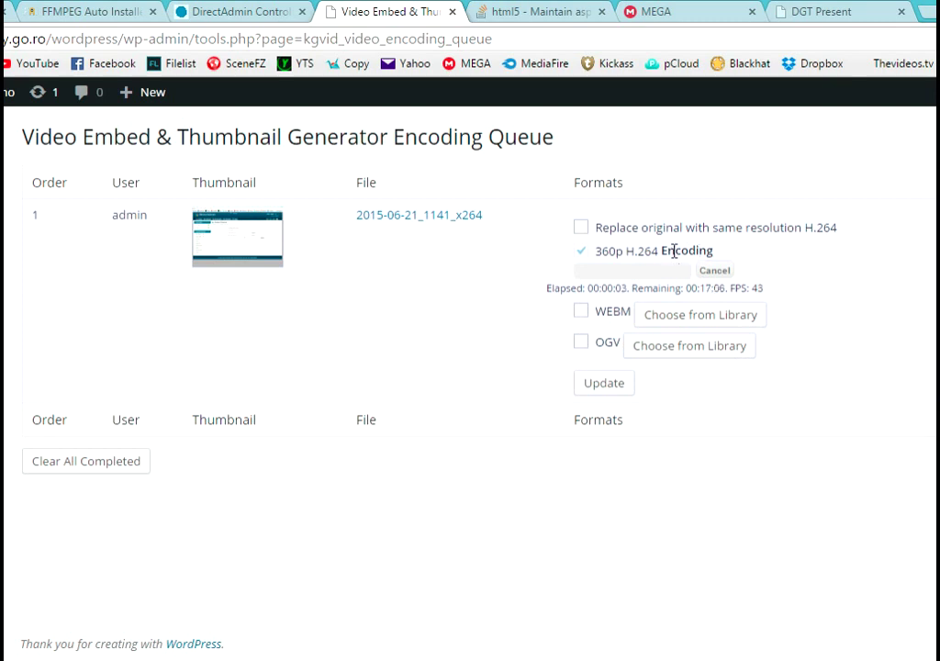
pyautogui.moveTo(662, 250); pyautogui.dragTo(720, 249)
pyautogui.click(756, 261)
# - Edit the 'Hello world!' post and place the cursor after 'blogging!'
pyautogui.click(51, 179)
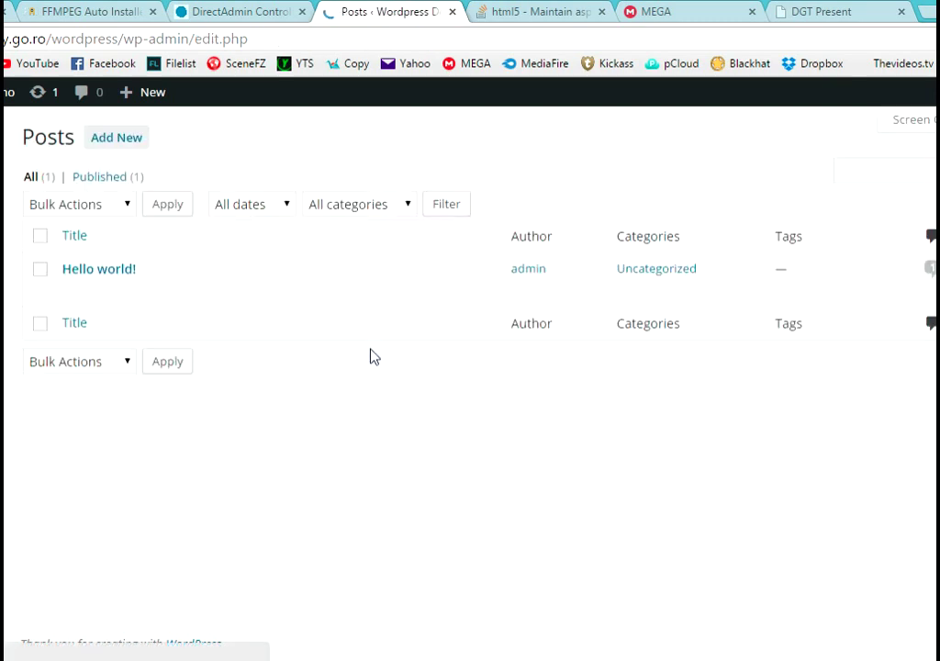
pyautogui.click(122, 269)
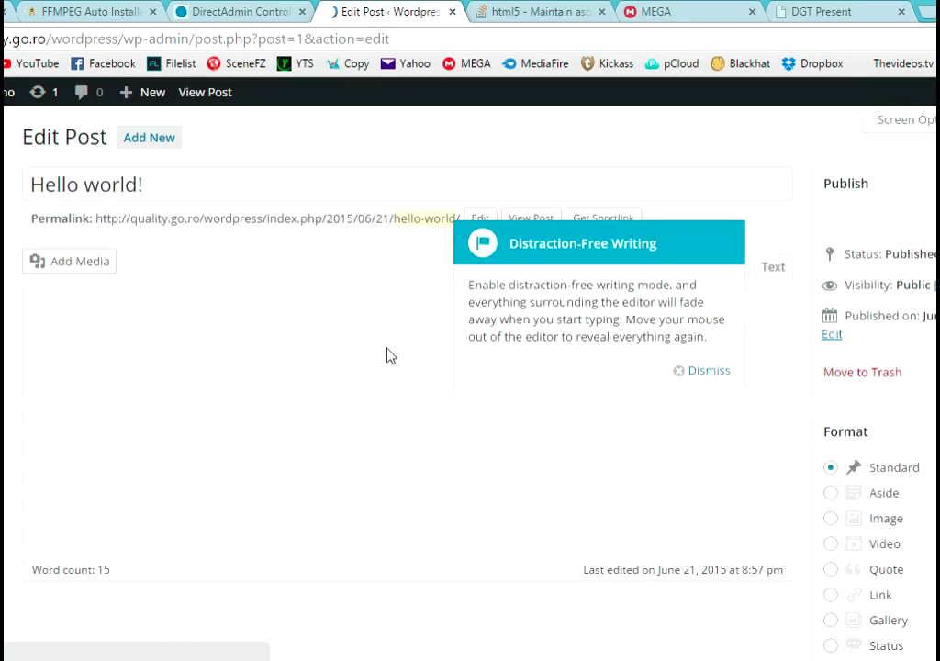
pyautogui.click(702, 371)
pyautogui.click(237, 383)
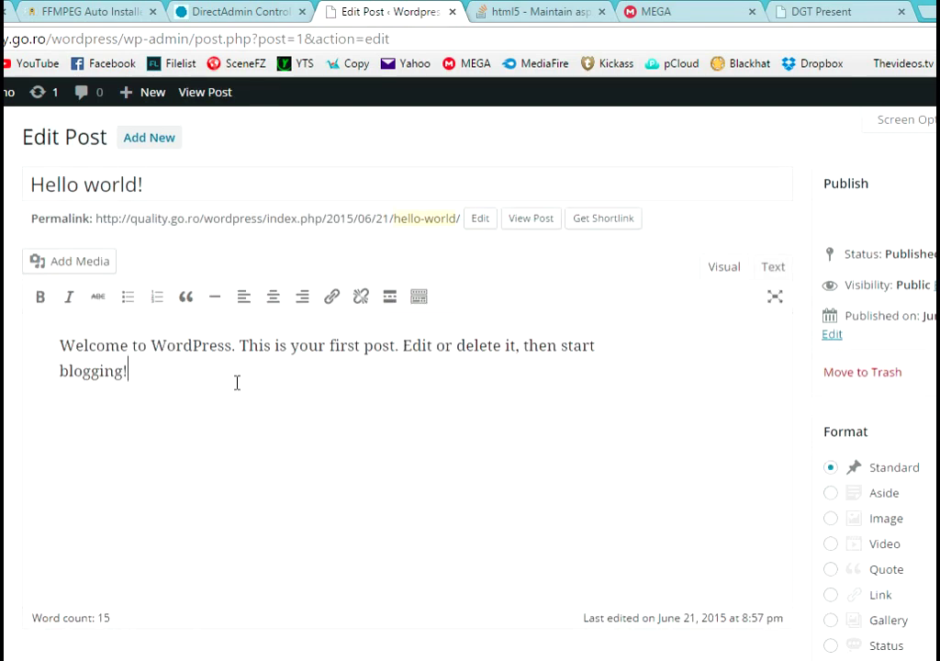
# - Insert 2015-06-21_1141_x264.mp4 from the Media Library as a JW Player embed
pyautogui.click(43, 265)
pyautogui.click(190, 166)
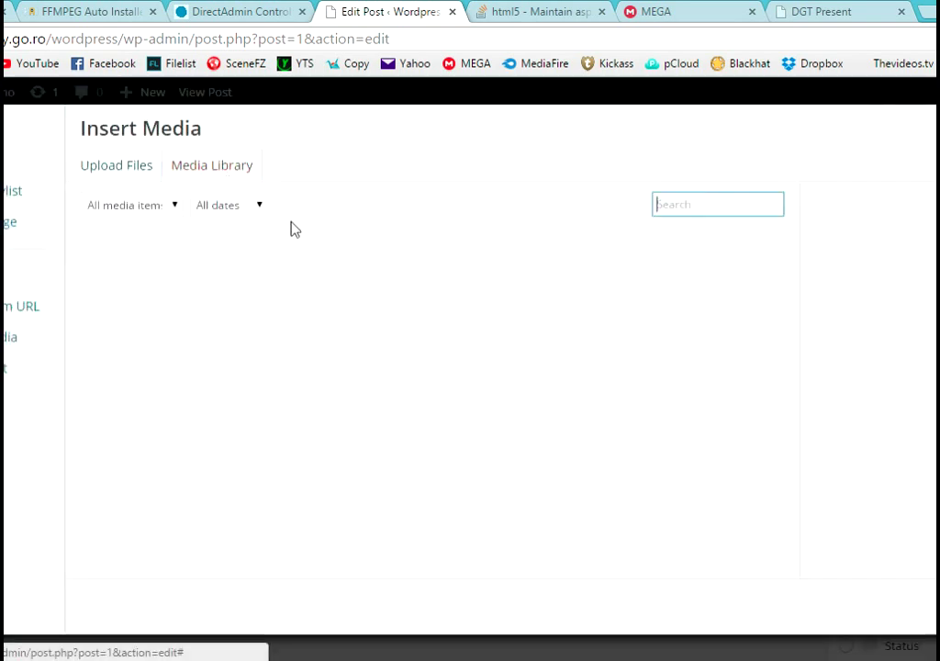
pyautogui.click(426, 341)
pyautogui.scroll(-2, 881, 420)
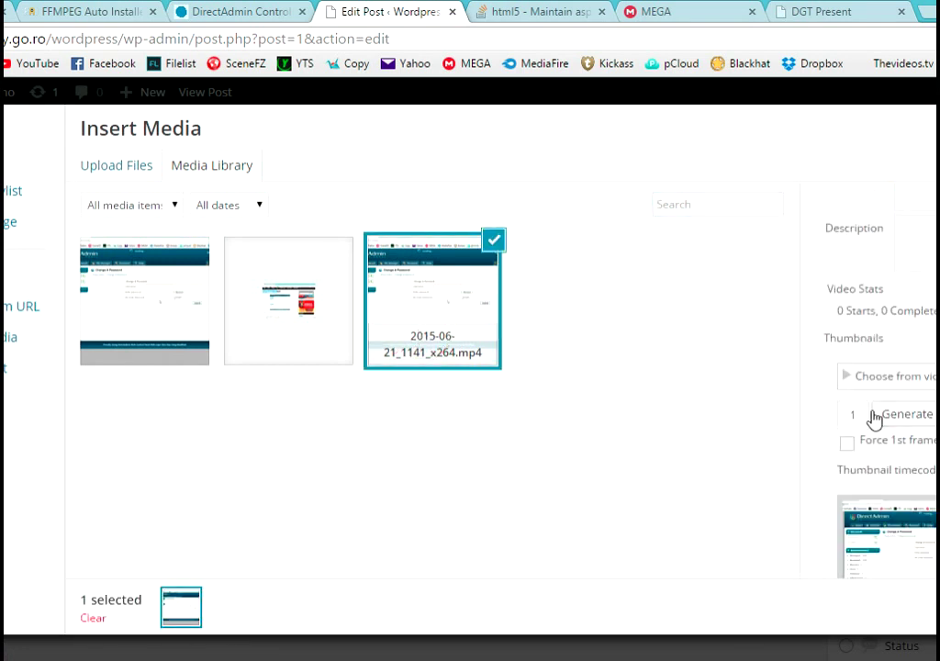
pyautogui.scroll(-6, 814, 412)
pyautogui.scroll(-1, 819, 416)
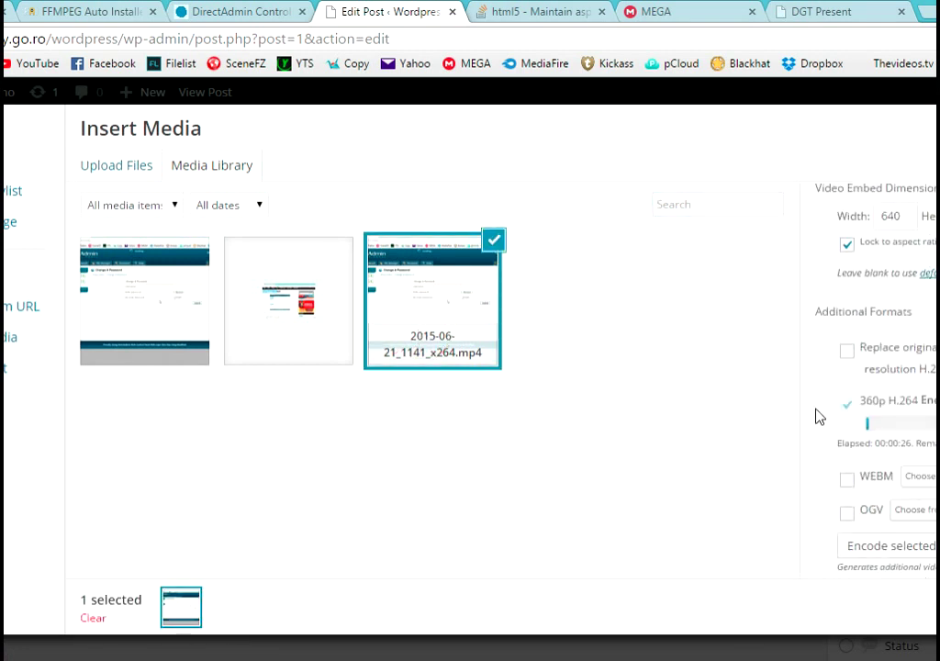
pyautogui.scroll(-1, 819, 416)
pyautogui.scroll(-4, 821, 417)
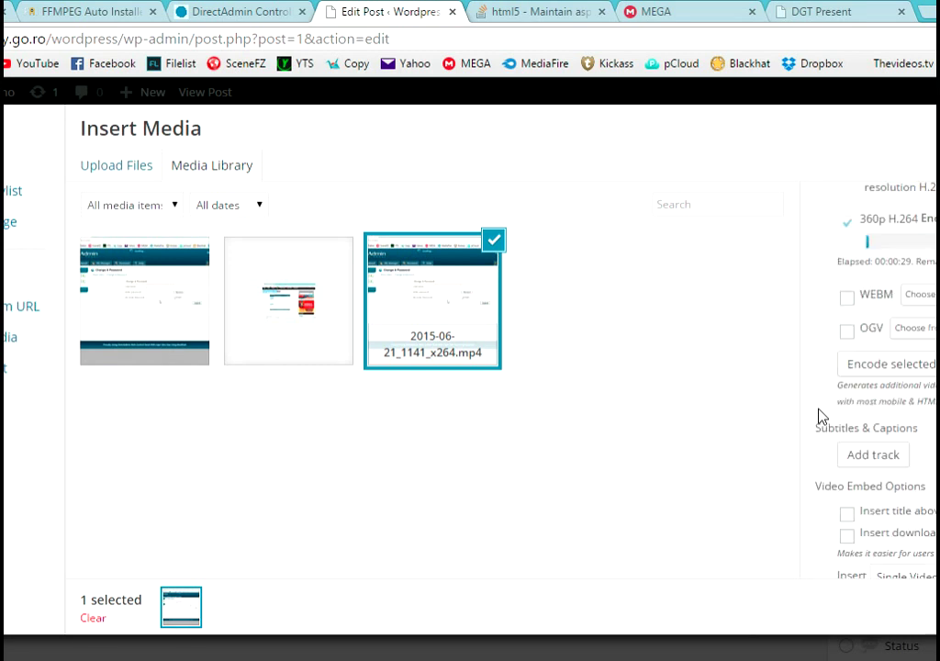
pyautogui.click(915, 528)
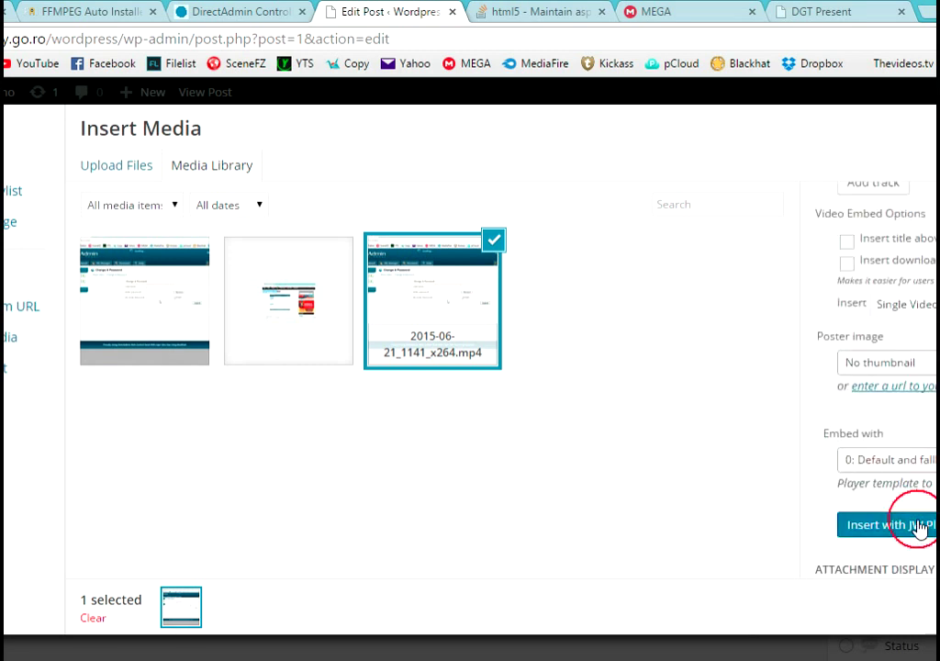
# - Set the post format to Video
pyautogui.scroll(-1, 686, 433)
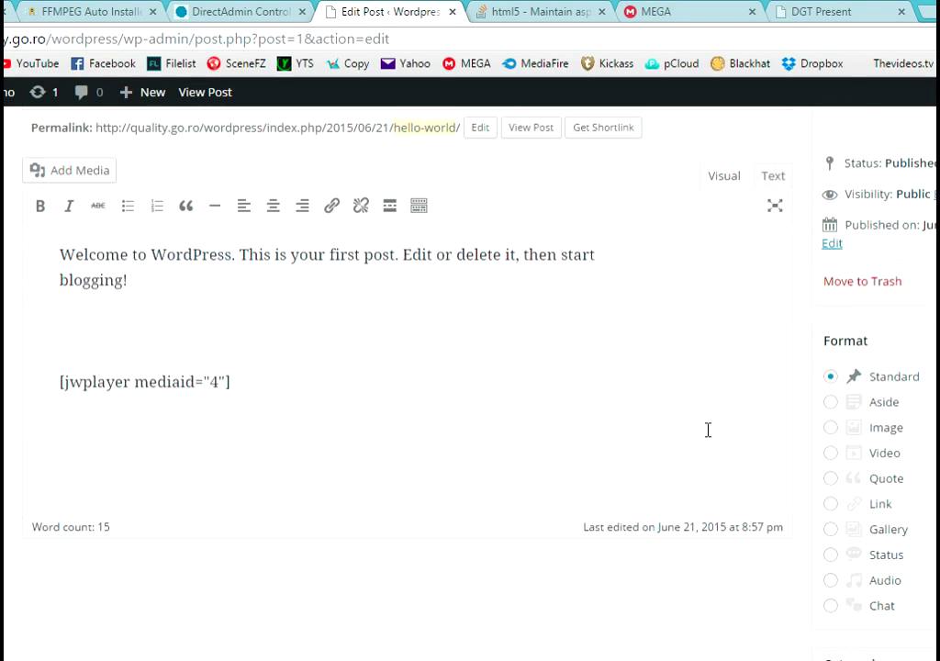
pyautogui.scroll(-1, 708, 429)
pyautogui.scroll(-2, 889, 361)
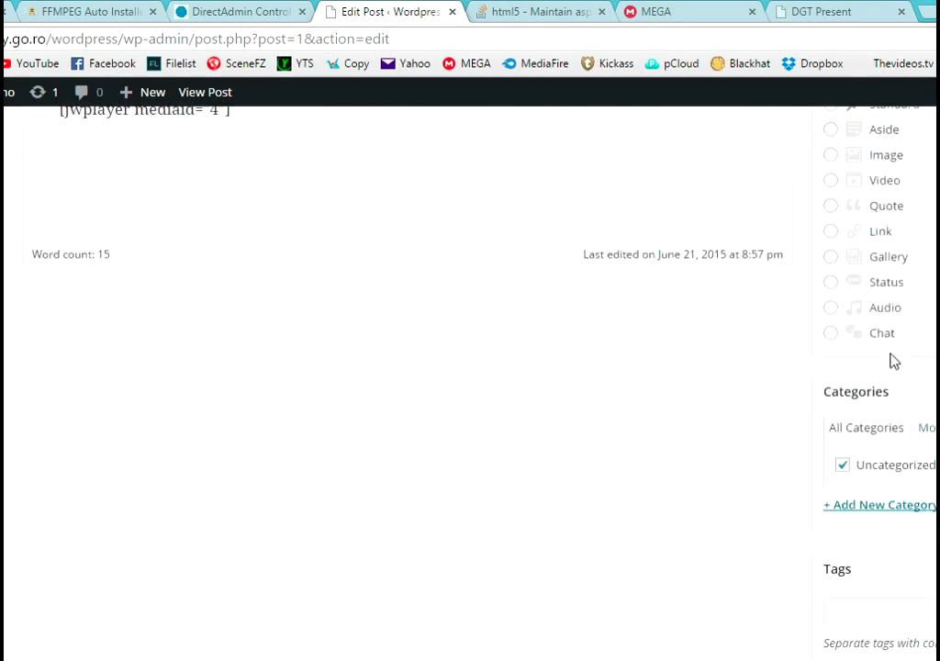
pyautogui.scroll(1, 890, 362)
pyautogui.click(831, 272)
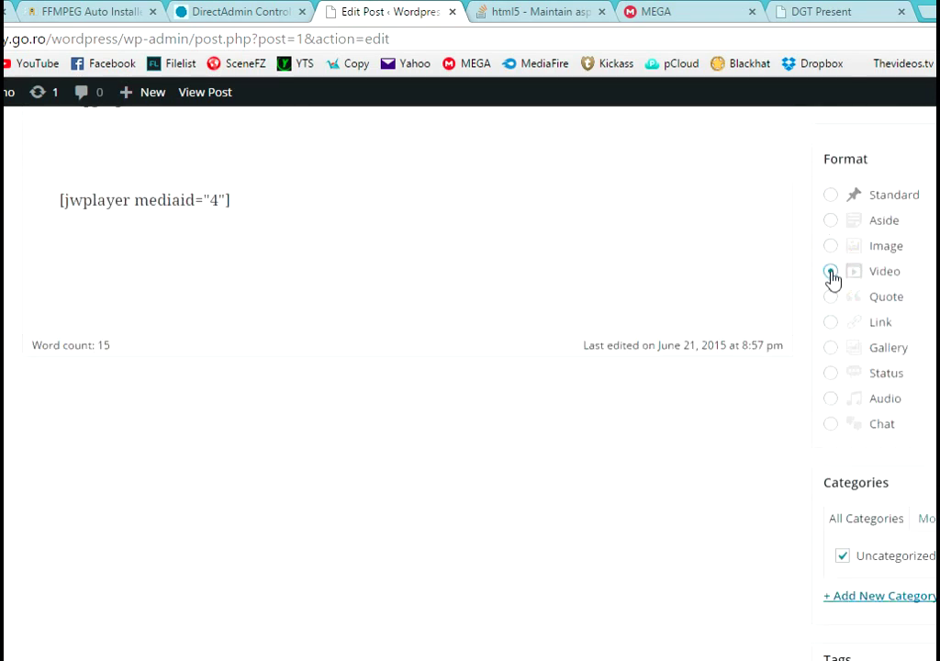
pyautogui.scroll(-3, 716, 307)
pyautogui.scroll(6, 719, 319)
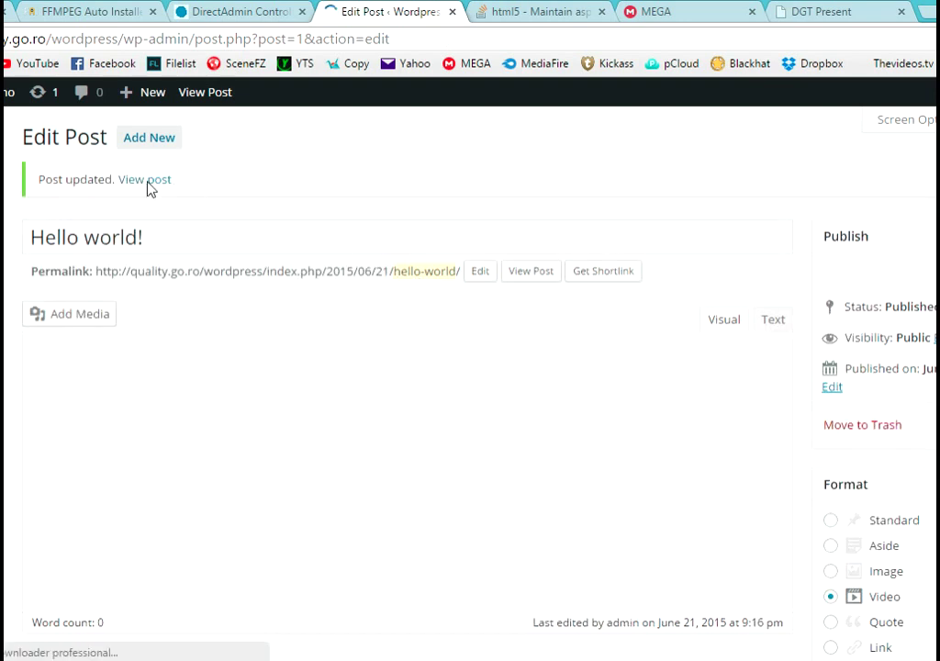
# - View the Hello world post, play the embedded video and pause it at 00:07
pyautogui.click(145, 181)
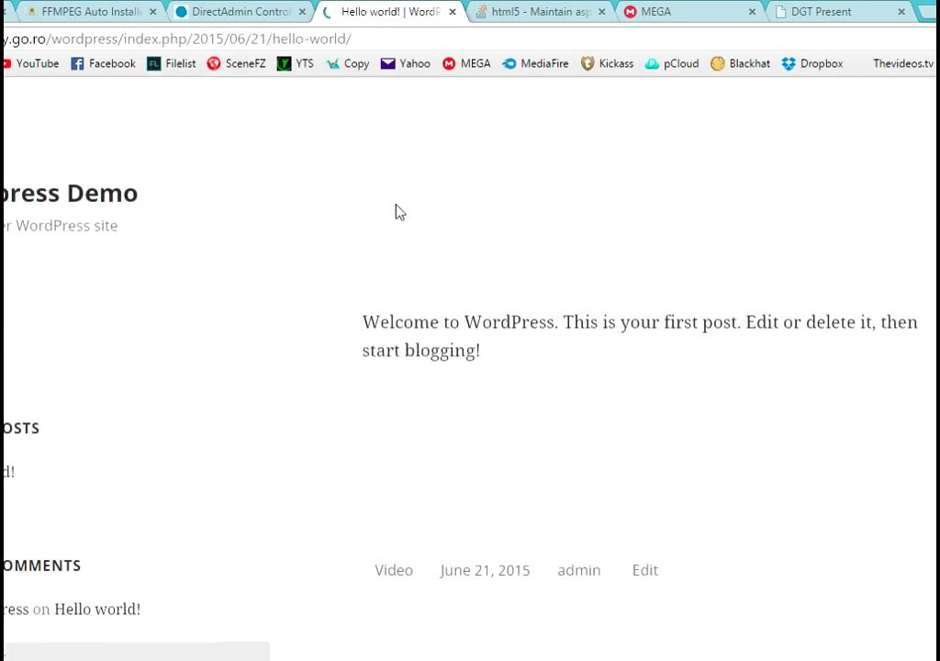
pyautogui.scroll(-2, 719, 325)
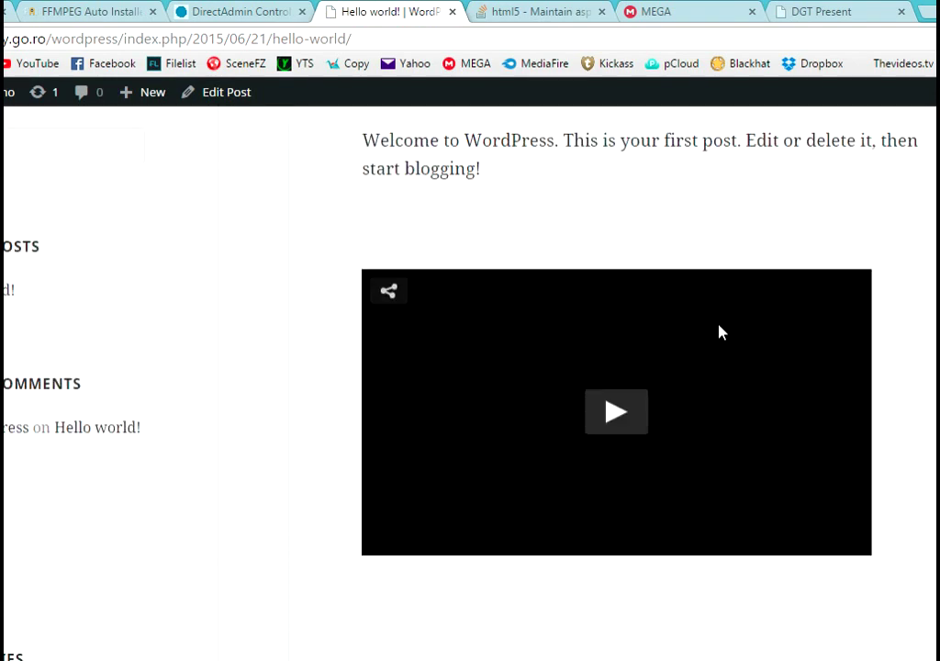
pyautogui.click(615, 413)
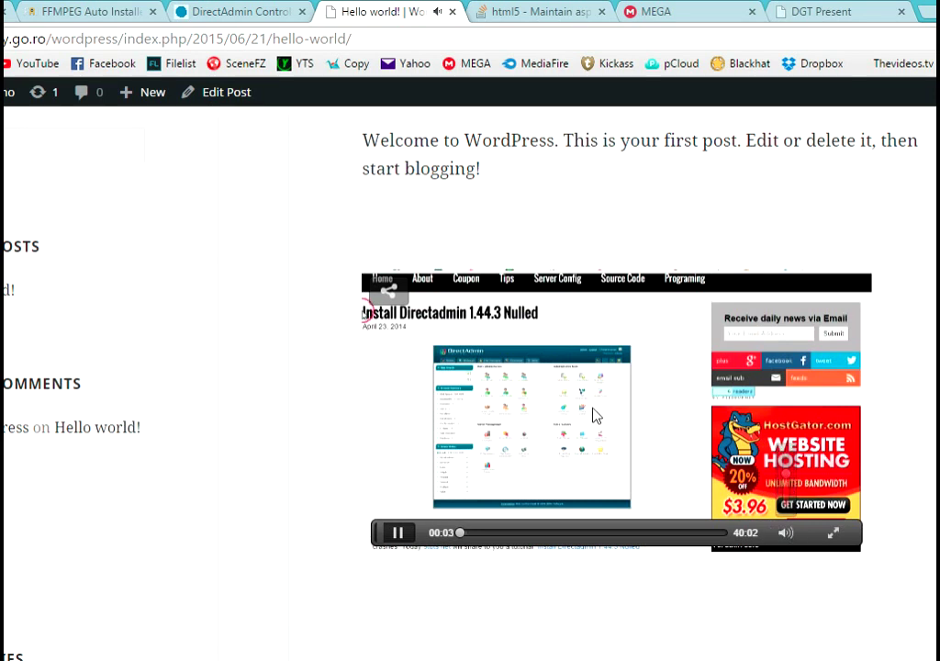
pyautogui.scroll(-1, 593, 407)
pyautogui.scroll(1, 610, 403)
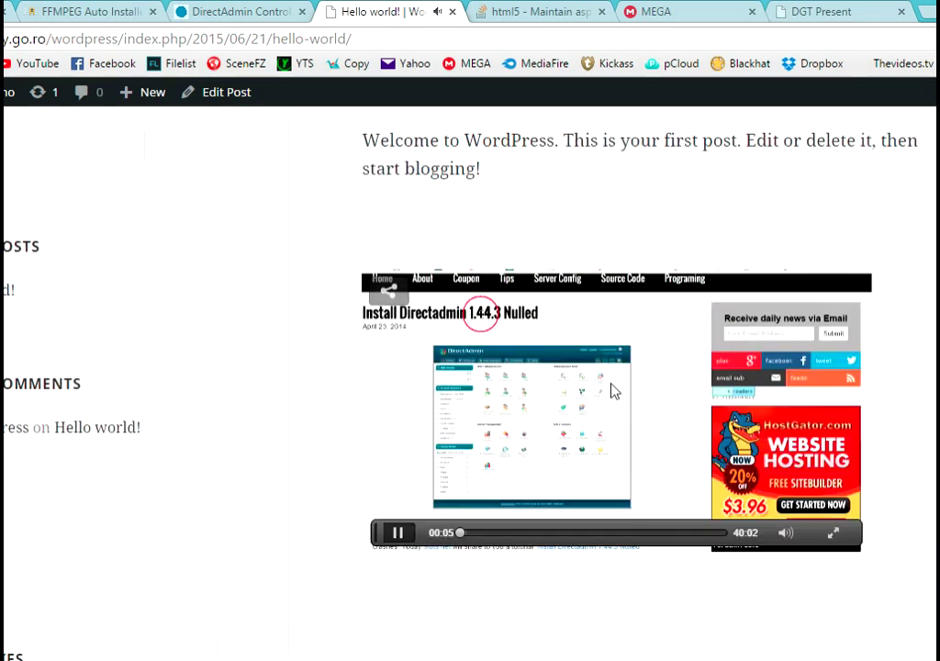
pyautogui.click(613, 390)
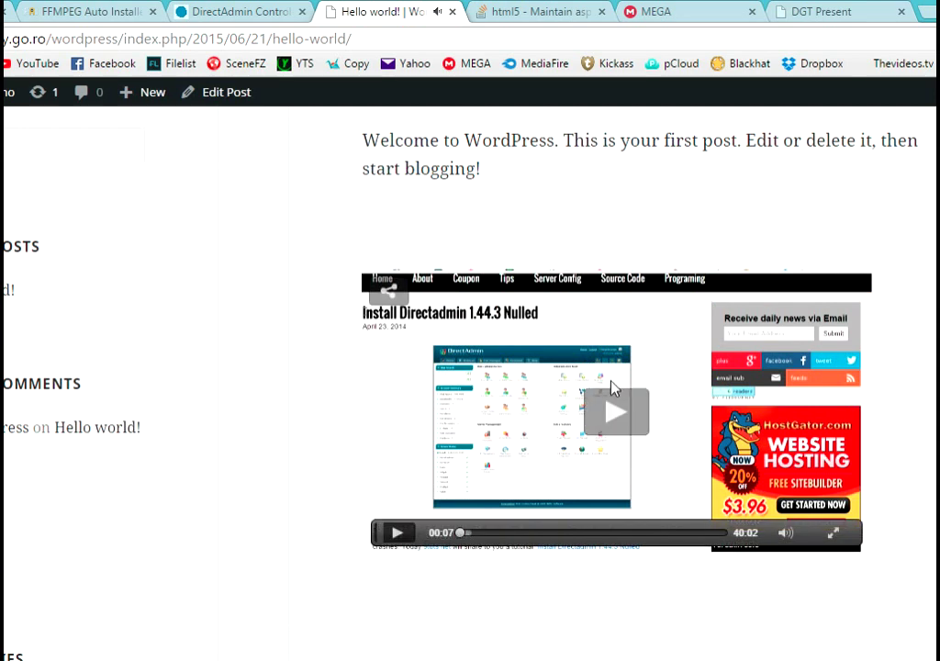
pyautogui.scroll(-3, 605, 390)
pyautogui.scroll(4, 603, 386)
pyautogui.scroll(-1, 610, 362)
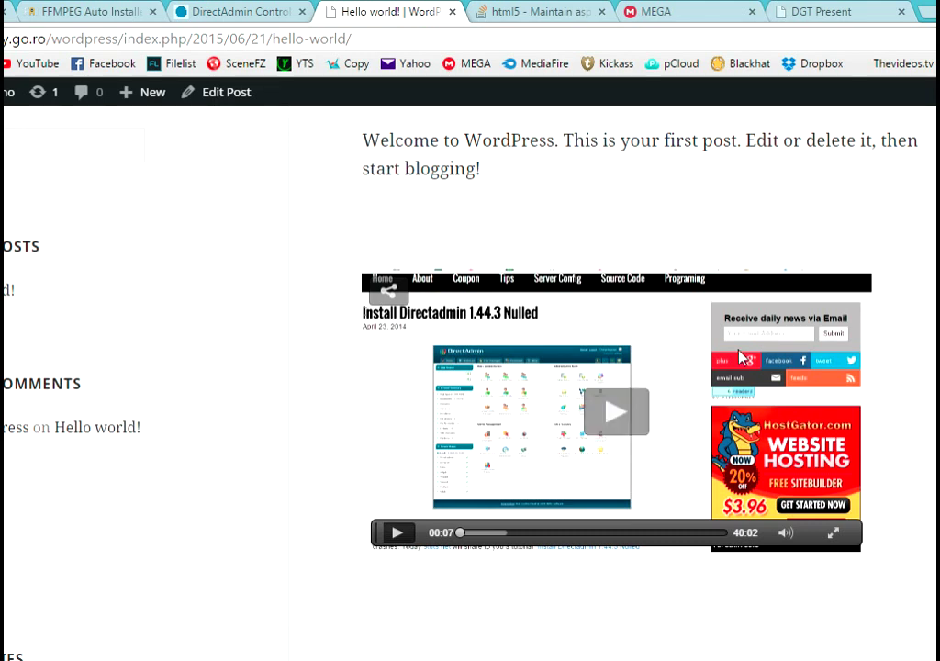
# - From the dashboard, check the 360p H.264 encode in Tools > Video Encode Queue
pyautogui.click(260, 11)
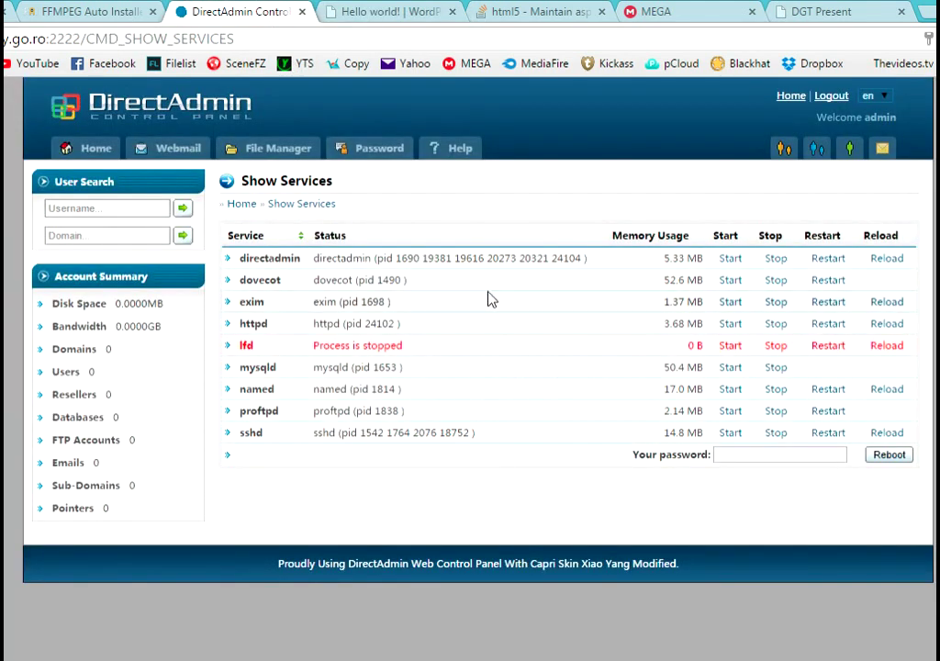
pyautogui.click(372, 11)
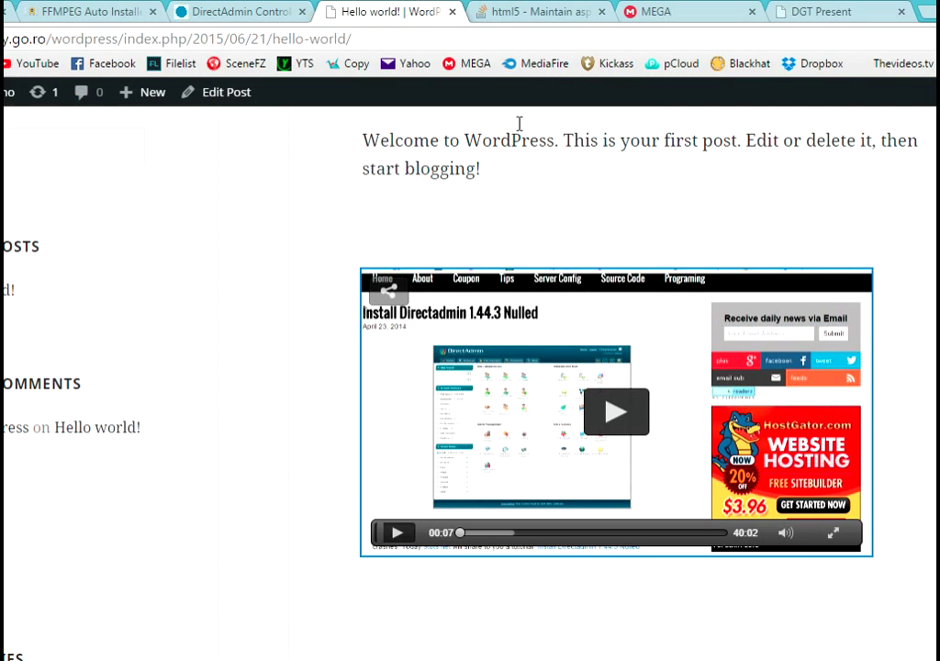
pyautogui.scroll(2, 329, 193)
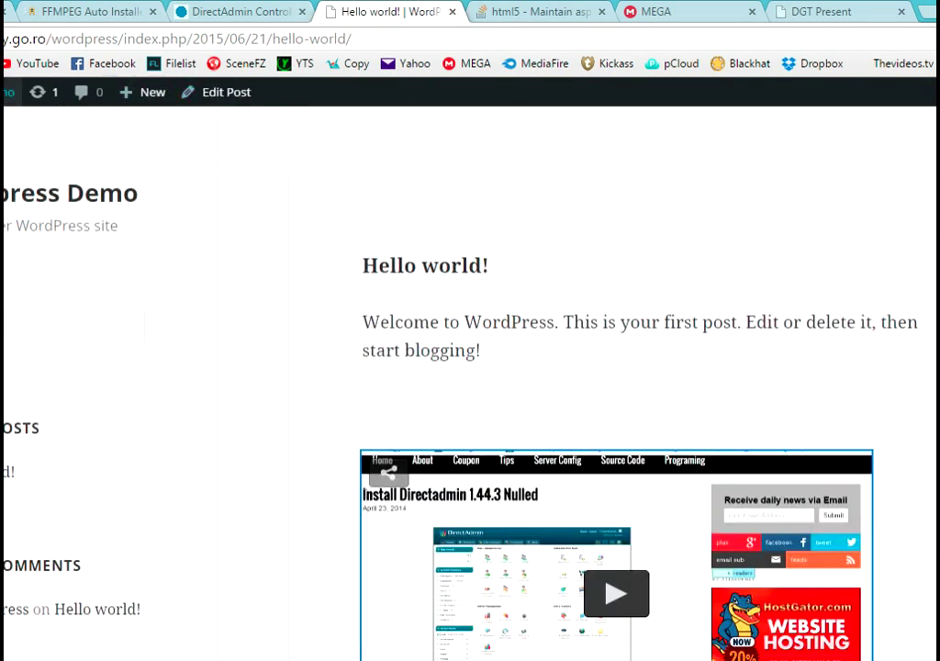
pyautogui.click(18, 111)
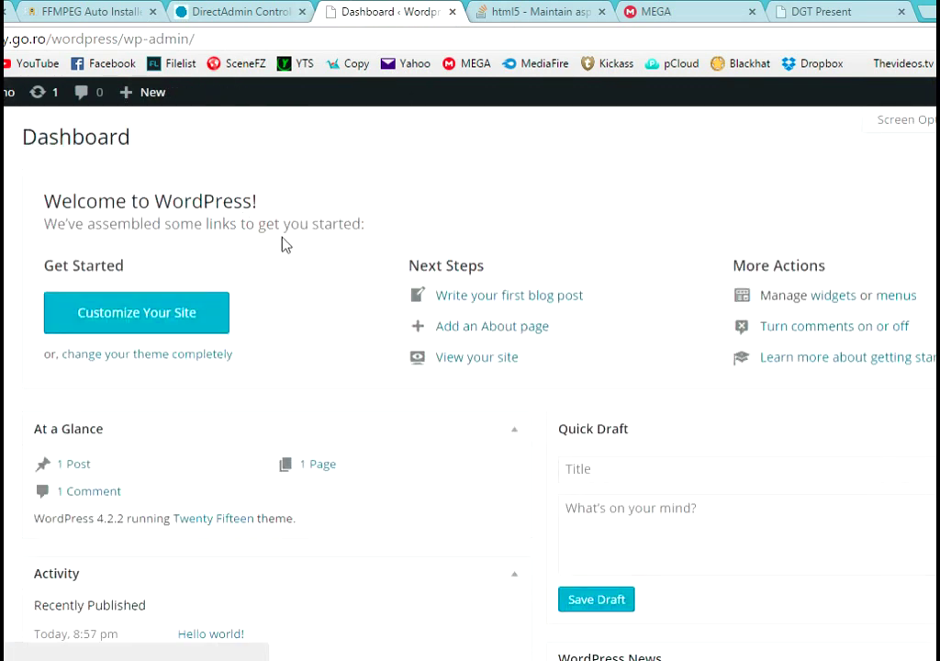
pyautogui.moveTo(2, 467)
pyautogui.click(44, 542)
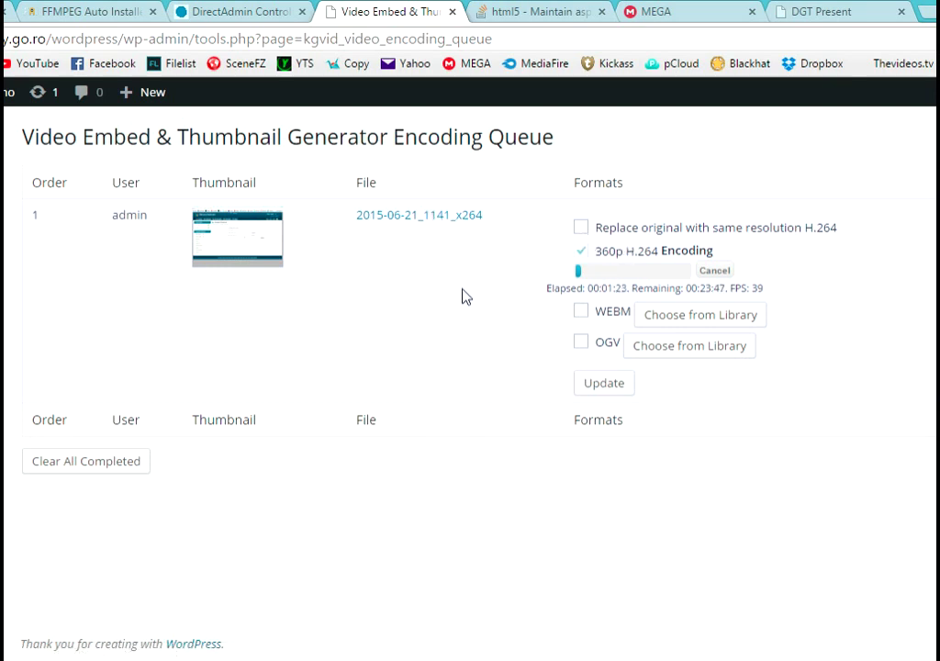
pyautogui.click(709, 11)
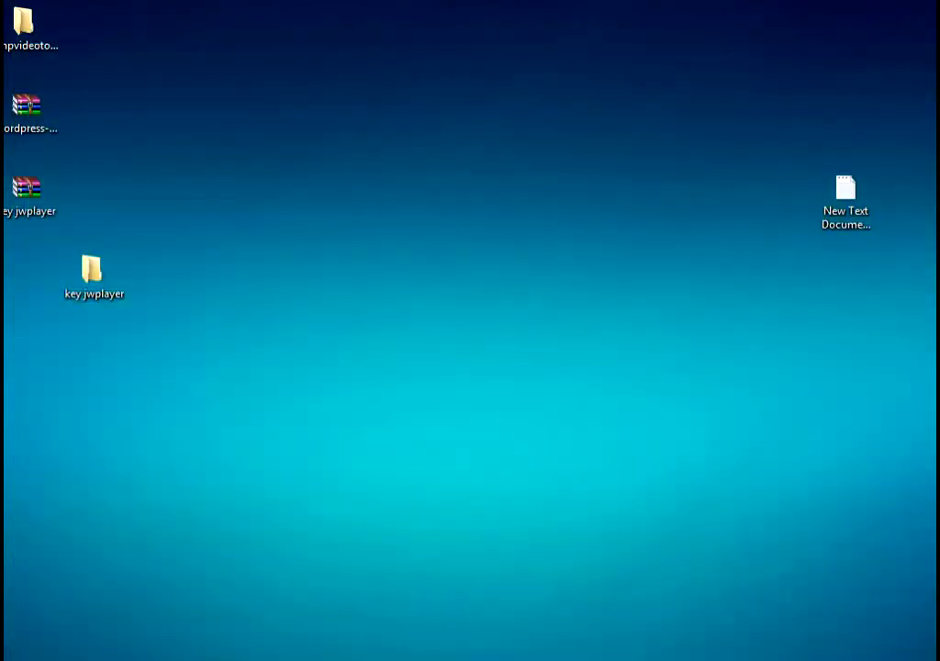
# - Open the FFMPEG notes in Notepad, add 'Wor' after the install command, and minimize it
pyautogui.doubleClick(845, 201)
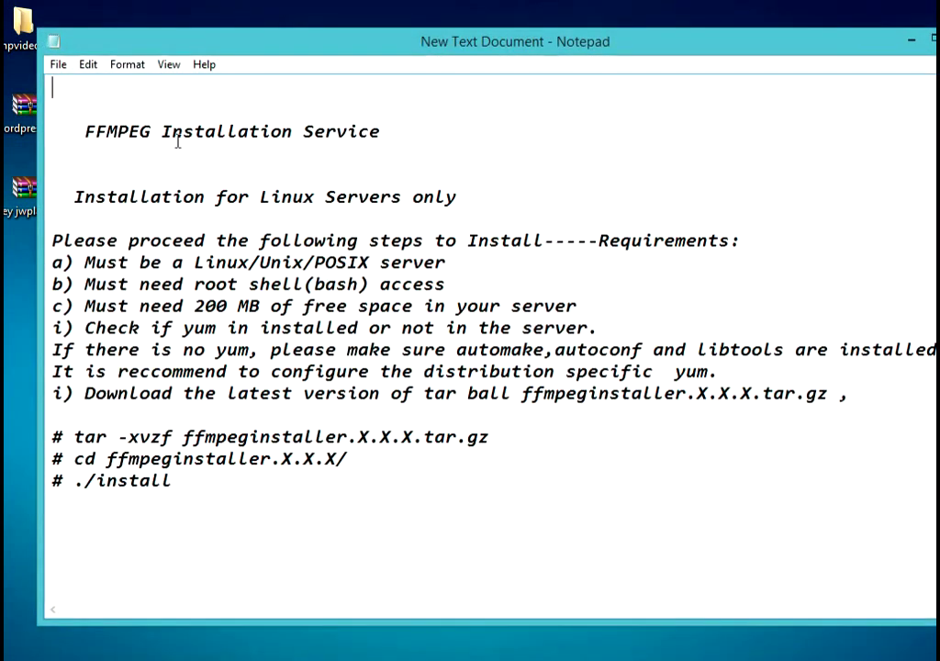
pyautogui.click(92, 128)
pyautogui.moveTo(92, 129); pyautogui.dragTo(410, 150)
pyautogui.click(374, 456)
pyautogui.click(296, 489)
pyautogui.write('Worck :)')
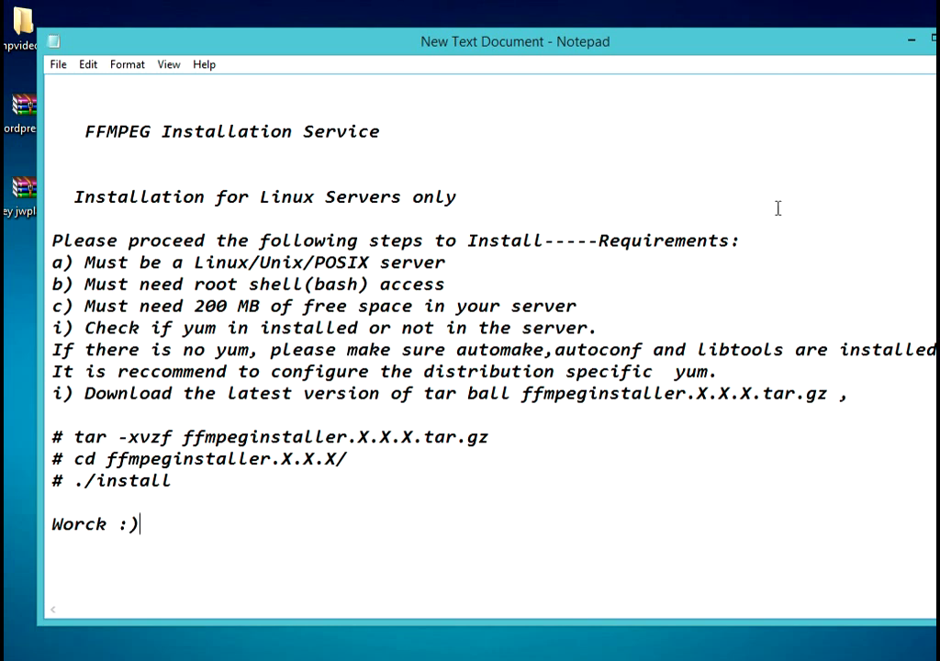
pyautogui.click(908, 40)
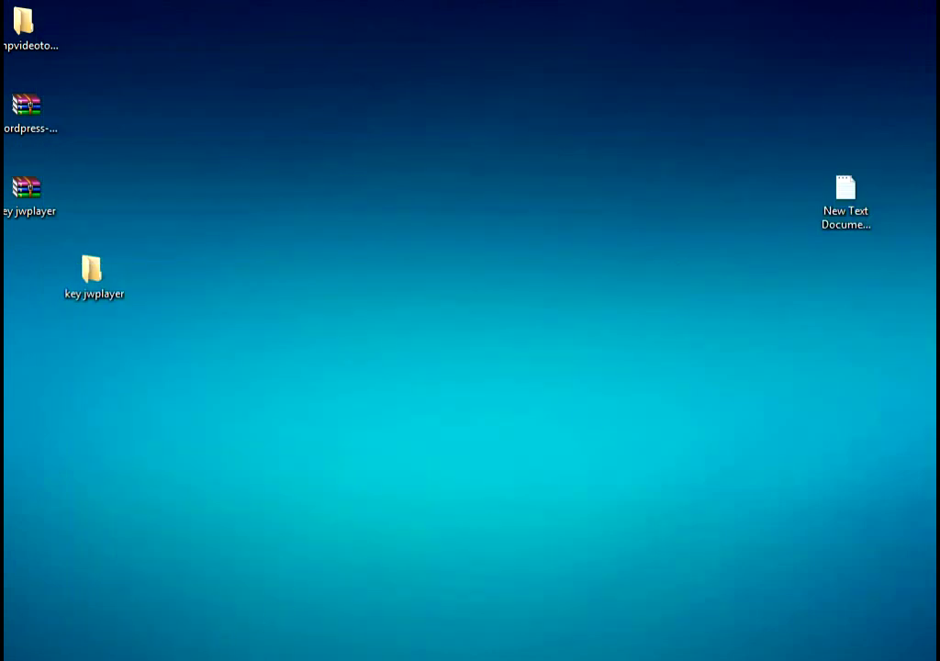
pyautogui.click(923, 654)
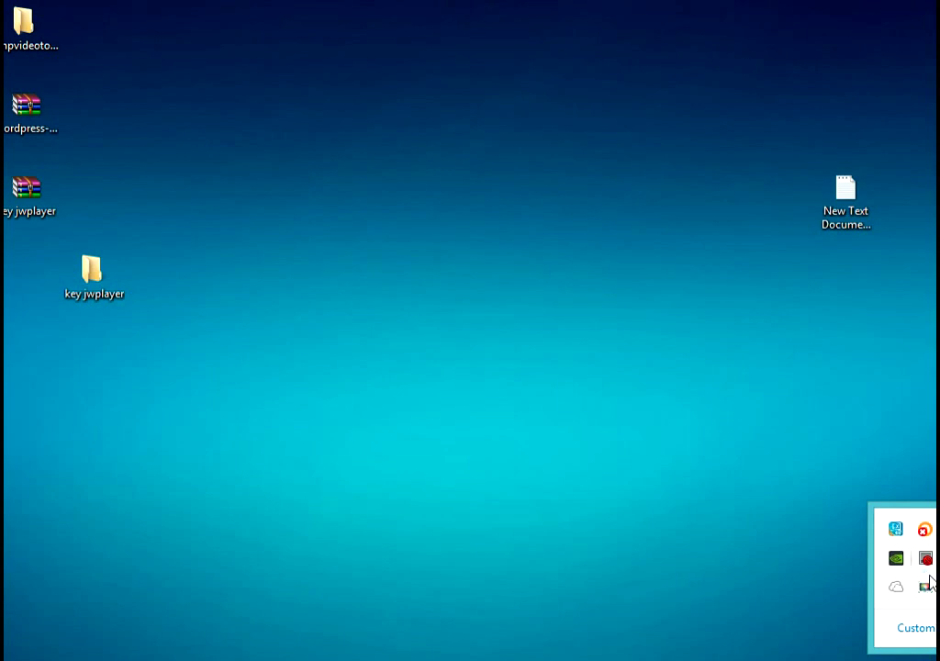